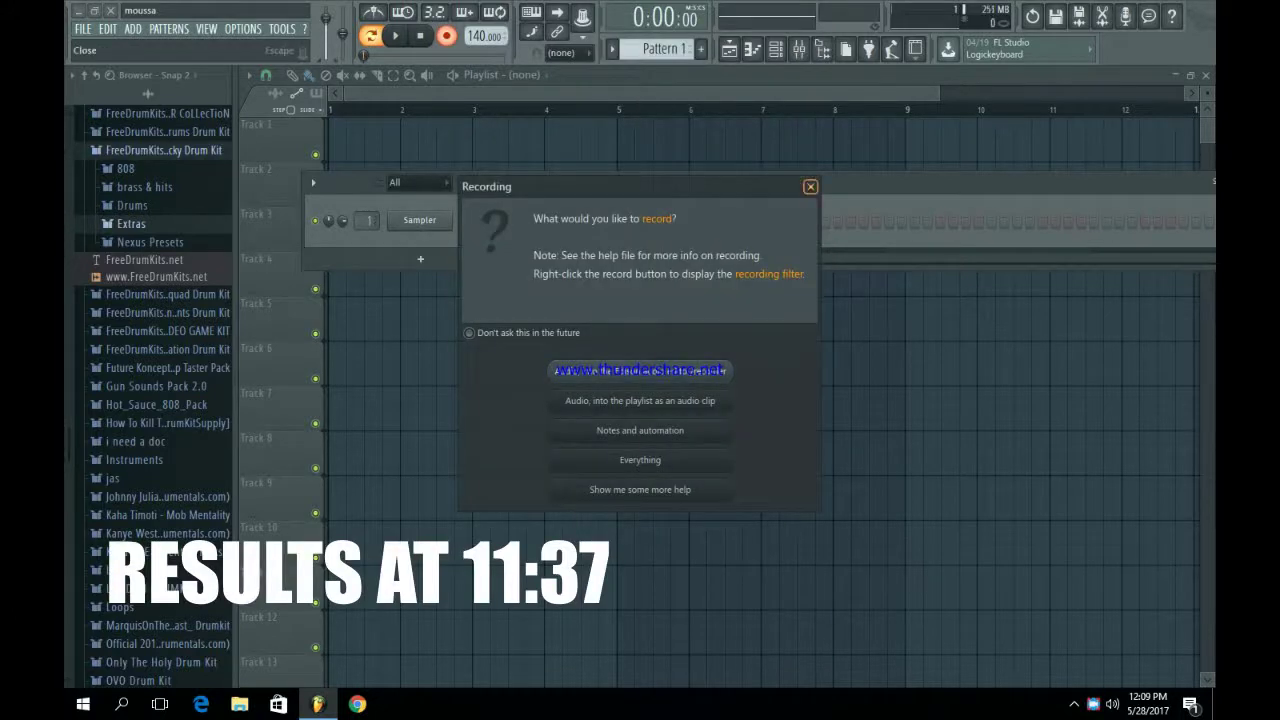
Dismiss the recording prompt and replace the Sampler channel's instrument with the Morphine synthesizer
left_click(810, 187)
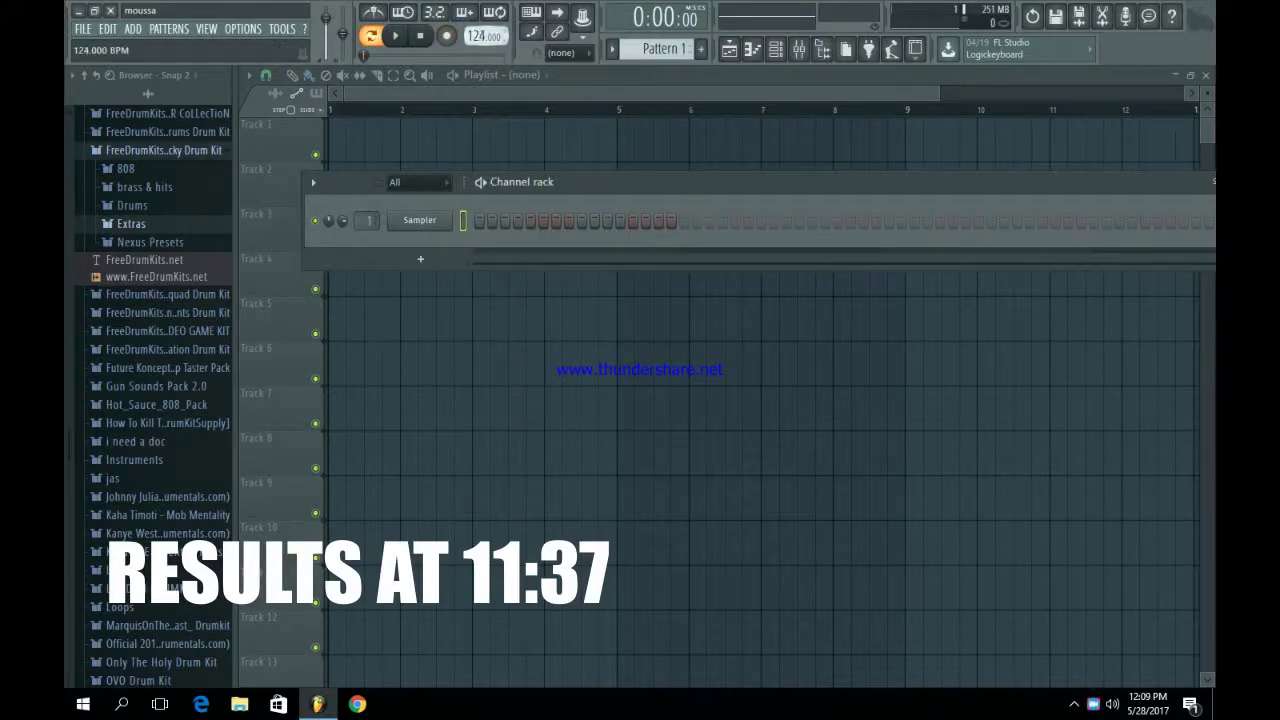
right_click(440, 220)
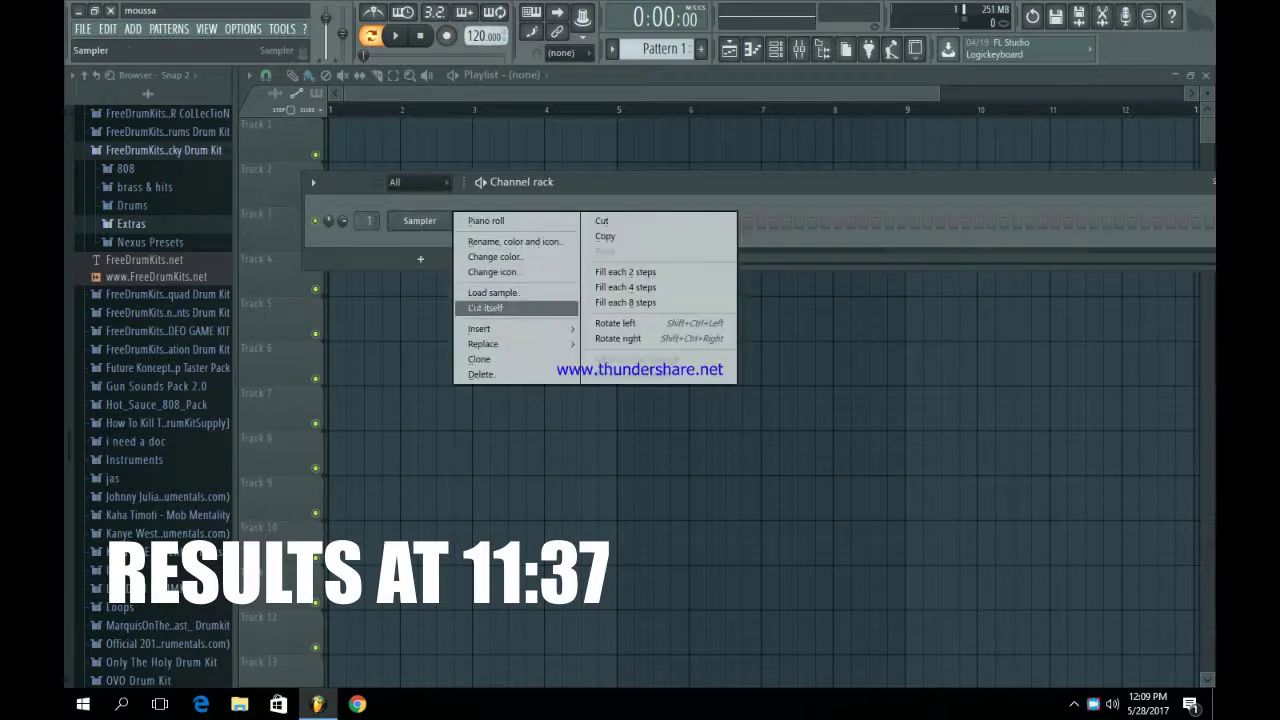
mouse_move(515, 343)
left_click(748, 201)
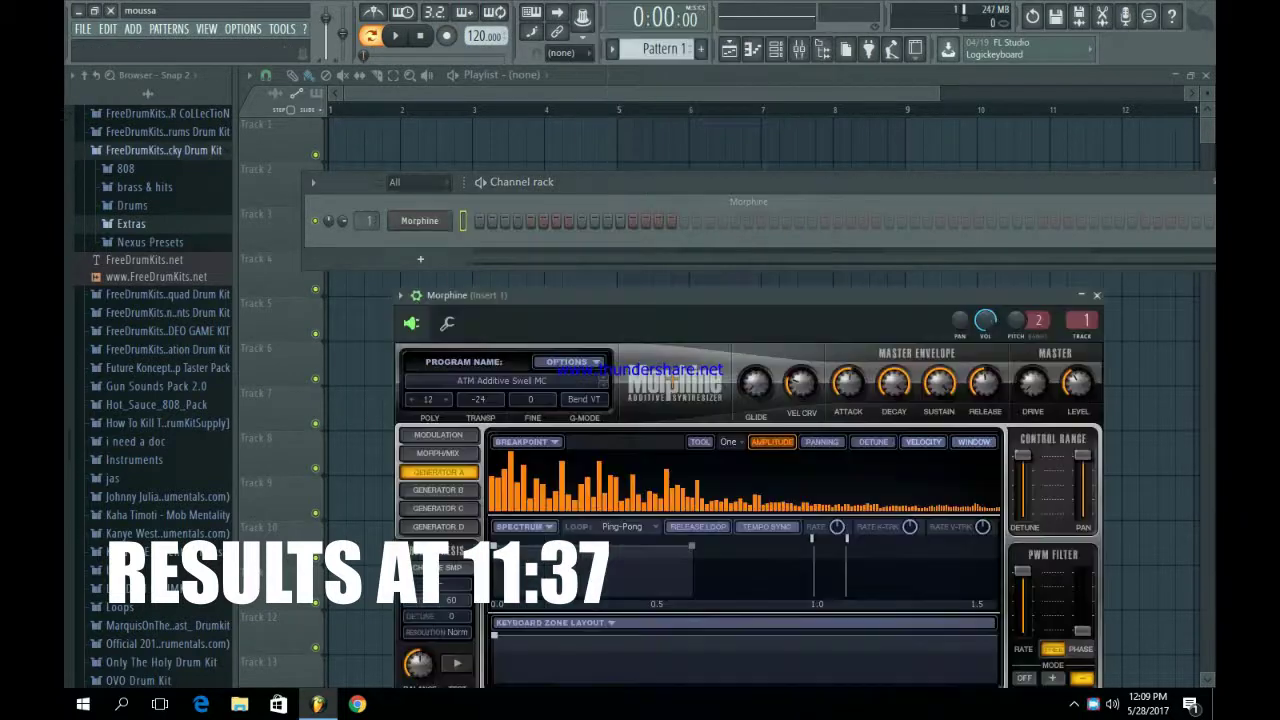
Load the KBD Crystal Keys NUC preset from Morphine's Keyboards bank and close the plugin window
left_click_drag(600, 295, 547, 76)
left_click(460, 161)
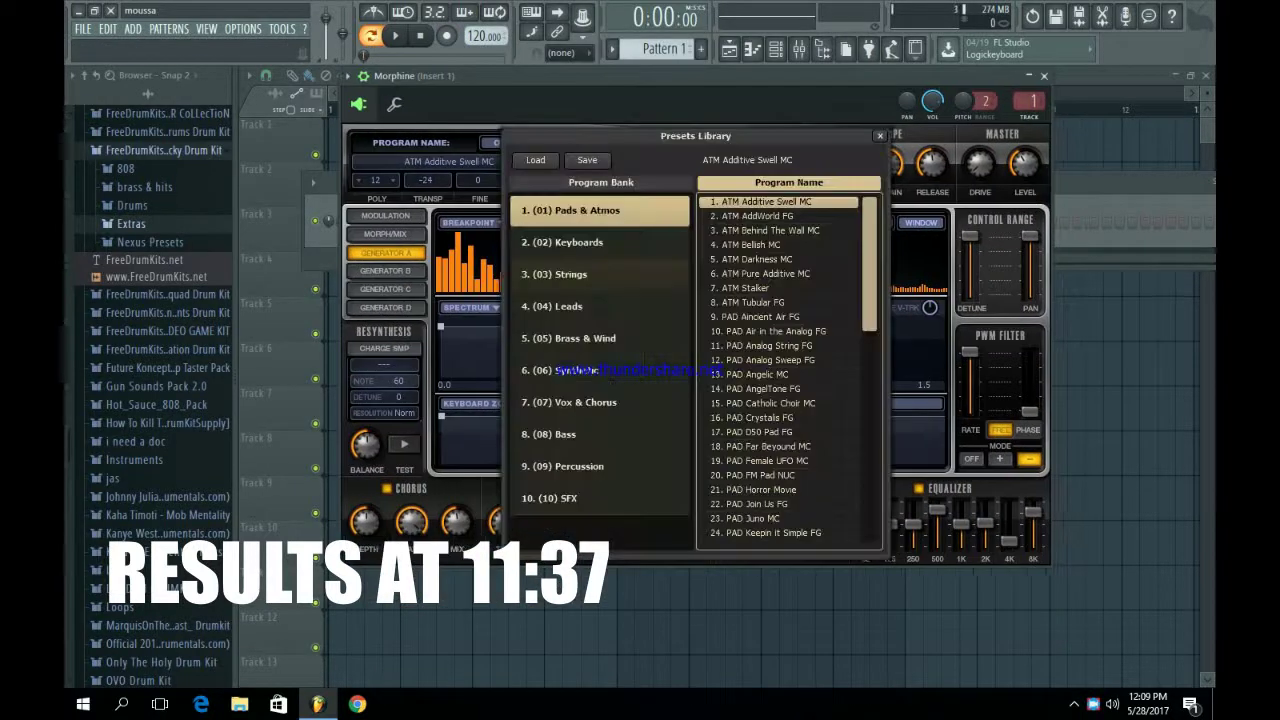
left_click(602, 243)
double_click(770, 345)
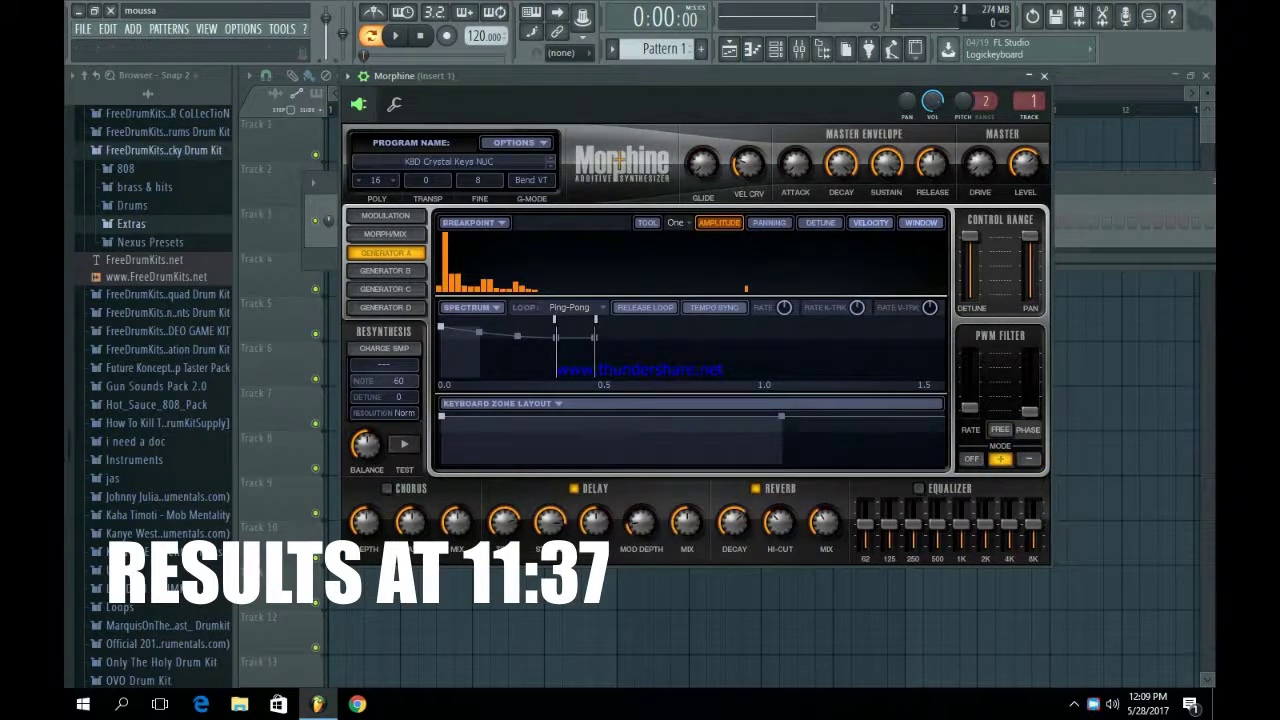
left_click(1044, 76)
Open the Morphine channel in the piano roll, place an A5 note at the start of bar 1 and audition it
right_click(440, 220)
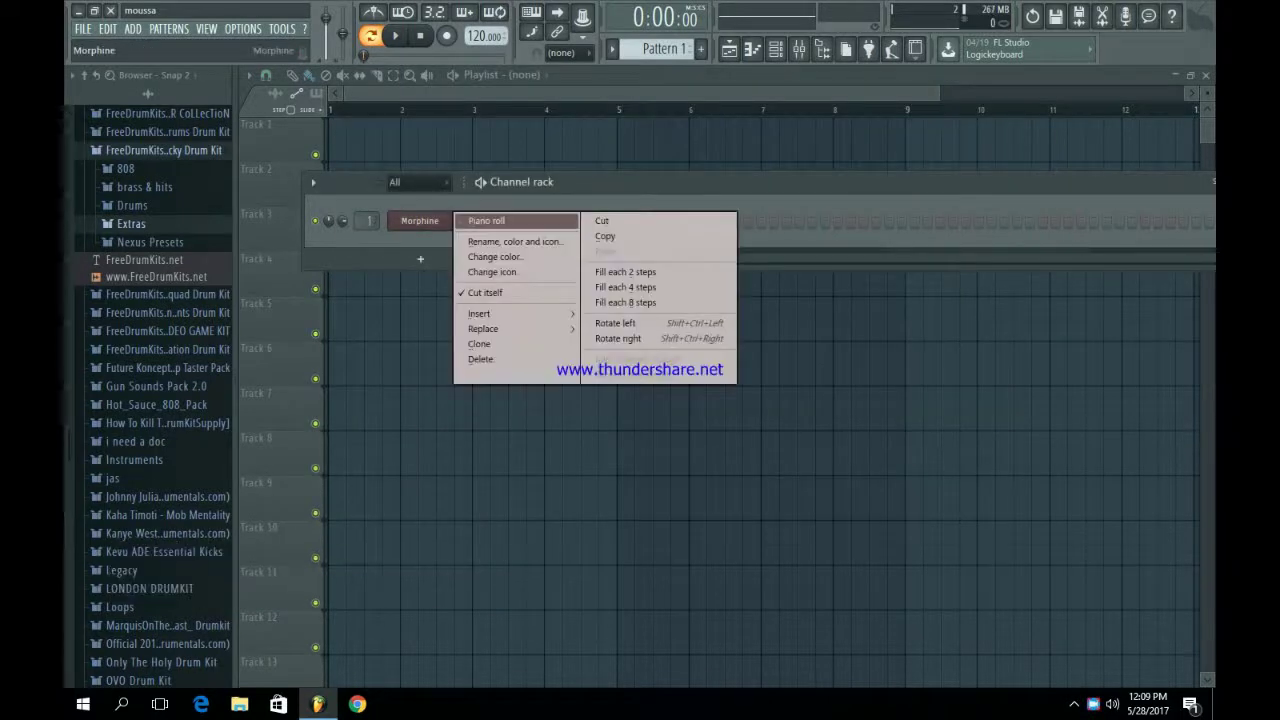
left_click(490, 218)
left_click_drag(307, 332, 307, 319)
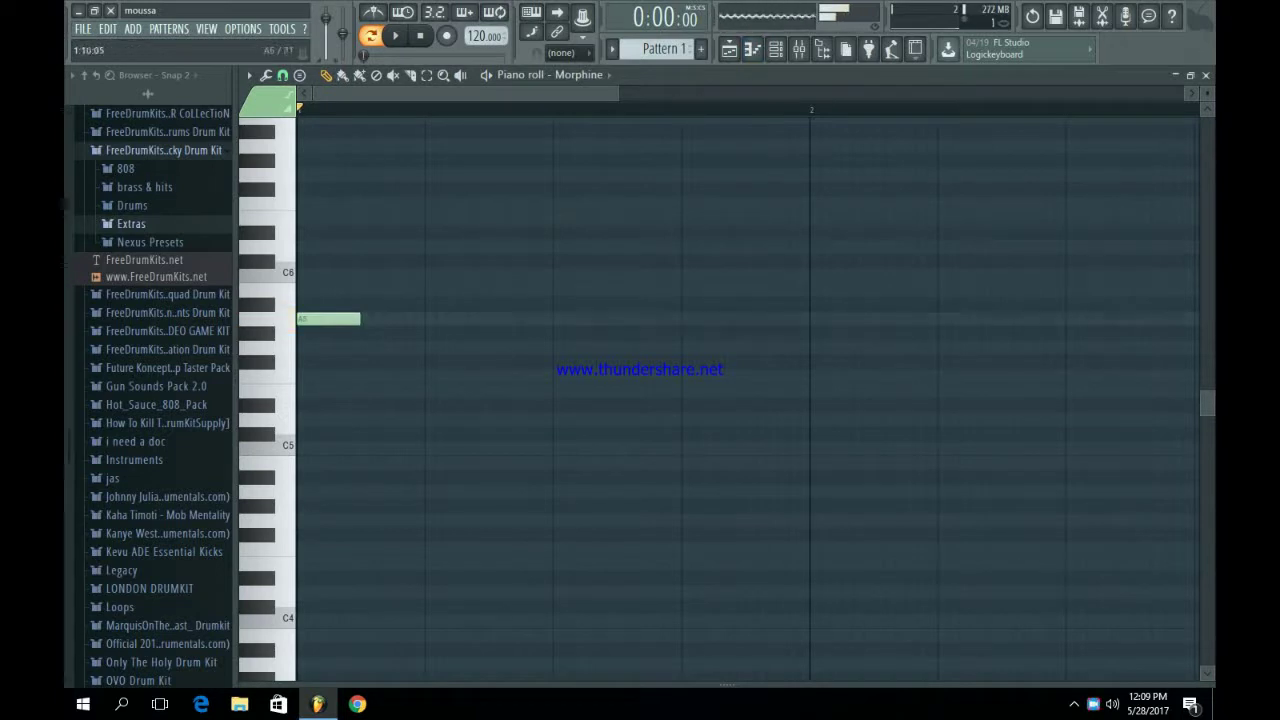
left_click_drag(617, 93, 1182, 93)
key("space")
key("space")
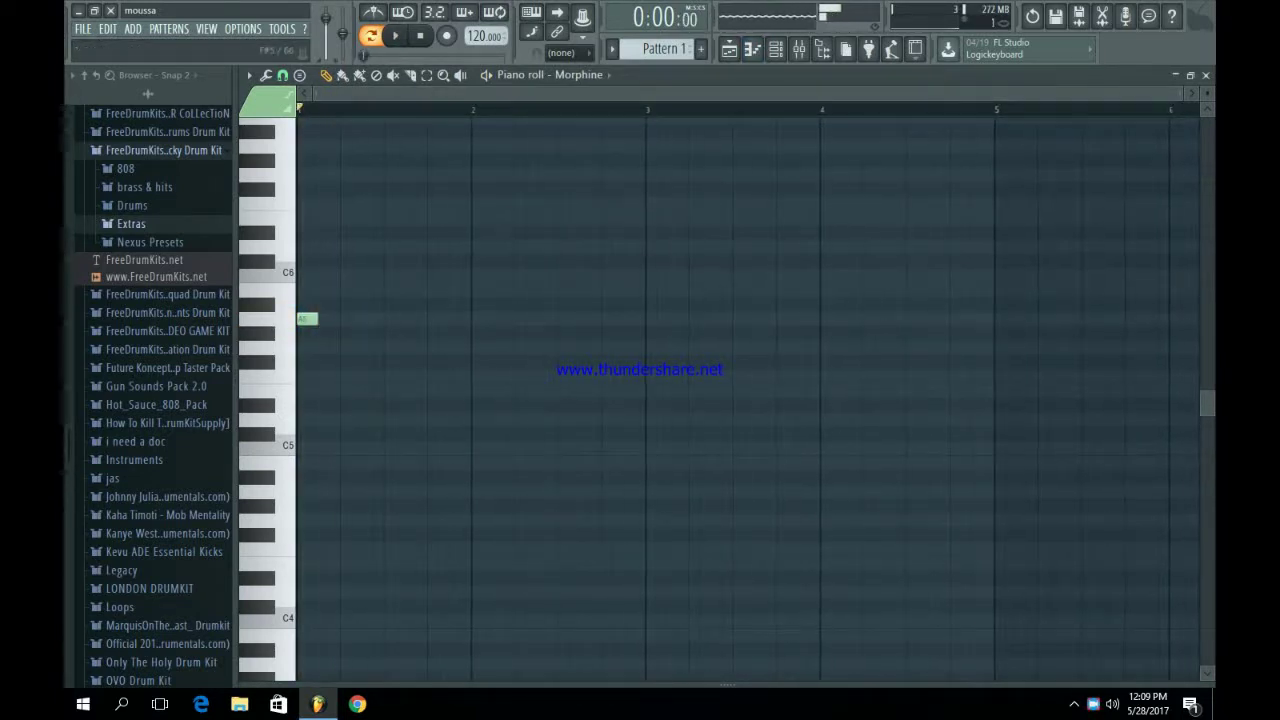
Continue the bar 1 melody after the opening A5 with F5, E5, D5, E5, A5 and F5 notes, playing it back
key("space")
key("space")
left_click(326, 376)
key("space")
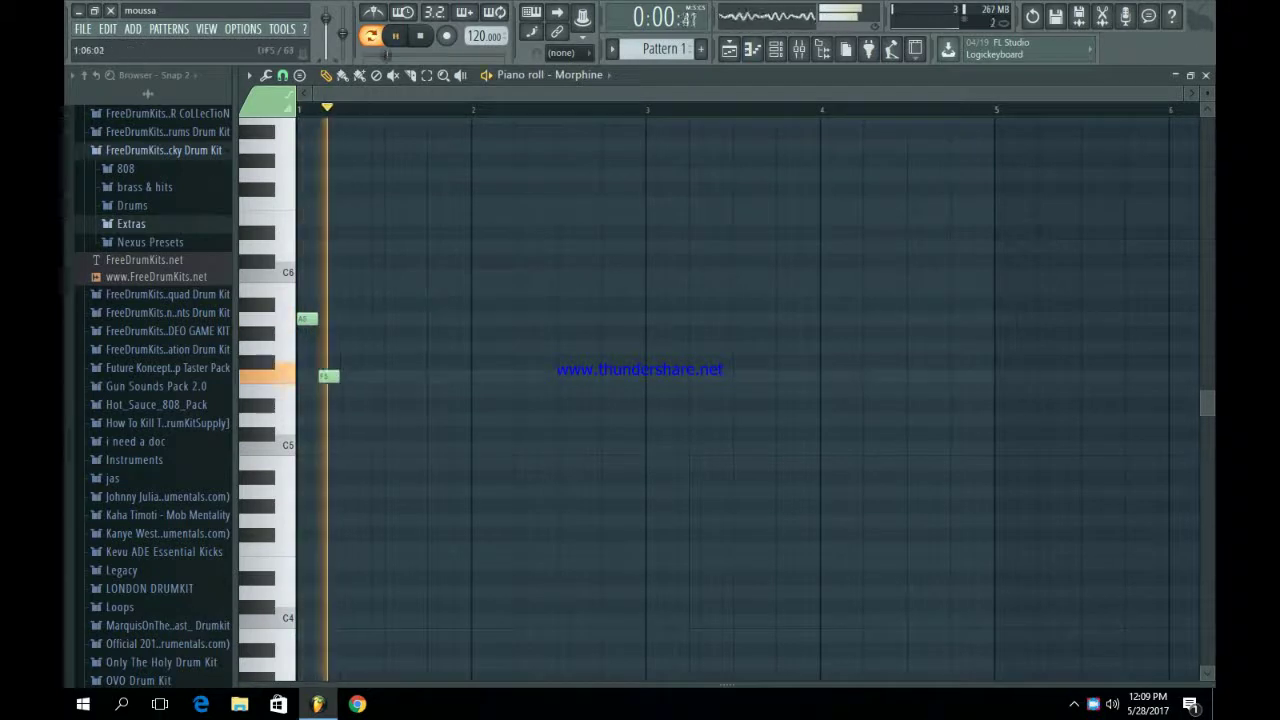
left_click(343, 390)
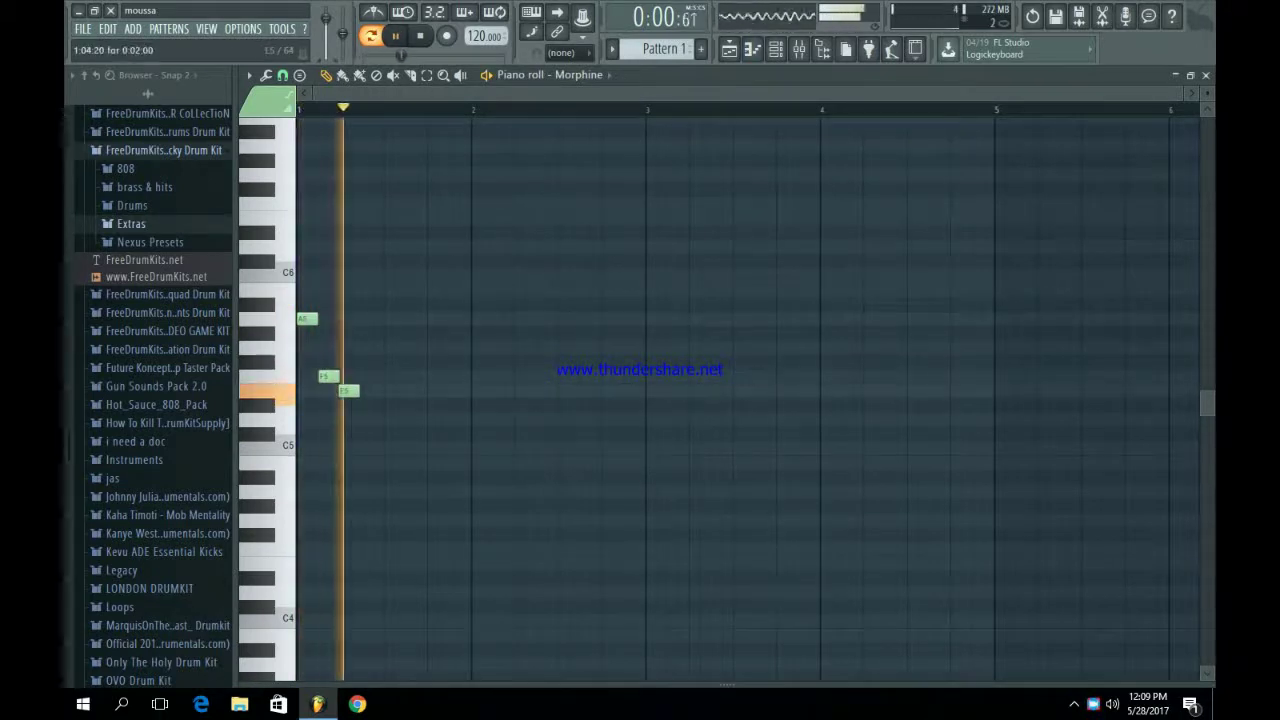
key("space")
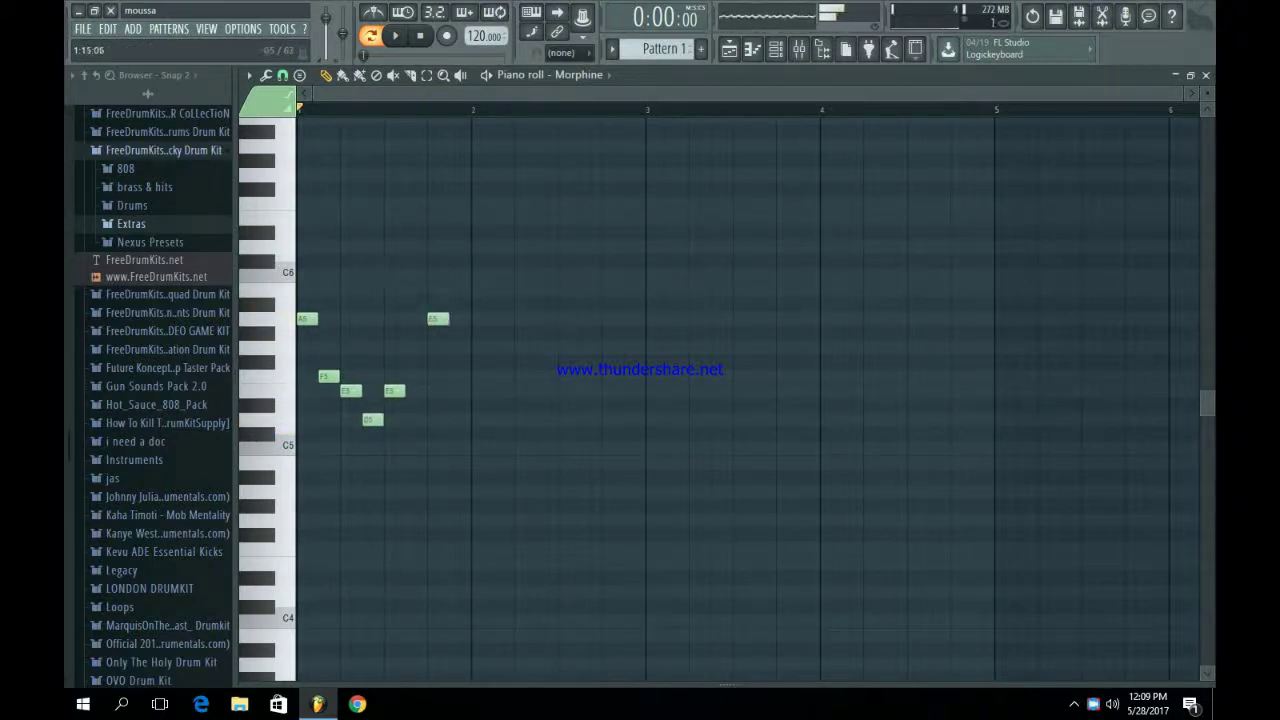
key("space")
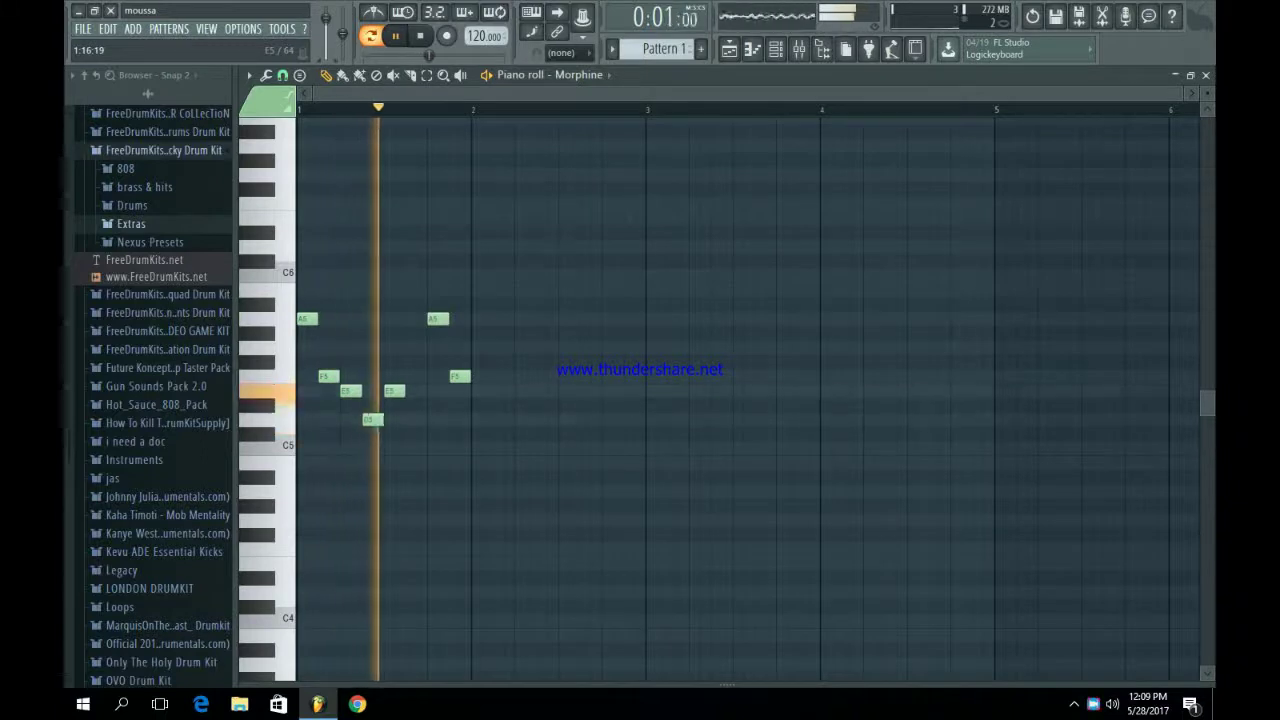
scroll(748, 400, "down", 3)
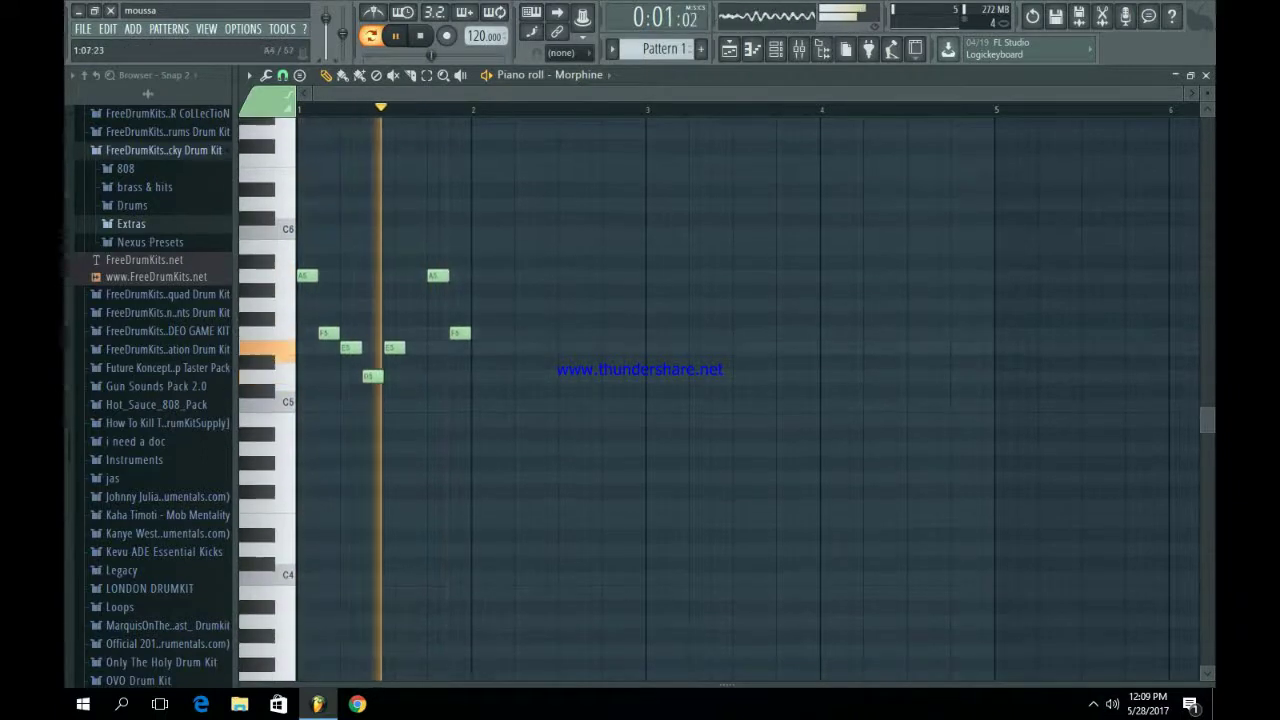
scroll(748, 400, "up", 3)
key("space")
Transpose all the melody notes in bar 1 up one octave and play the result
left_click_drag(550, 479, 299, 262)
key("ctrl+Up")
key("space")
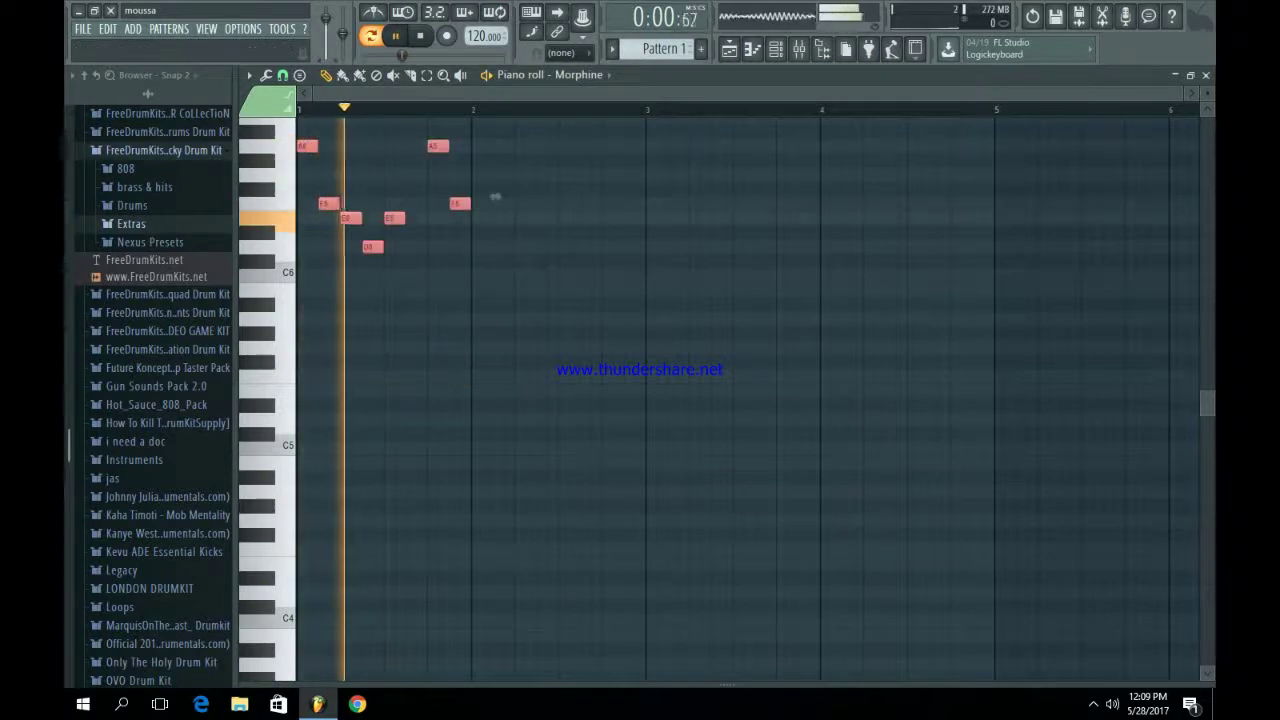
key("space")
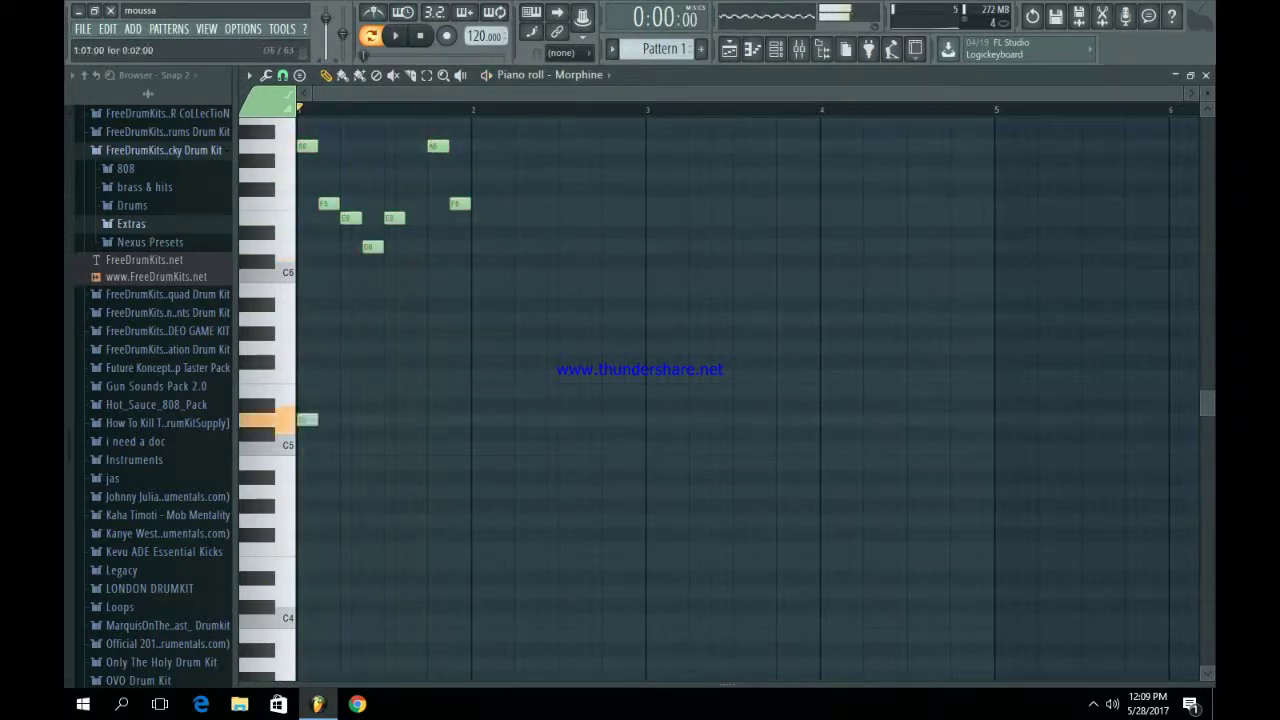
Build a lower line in bar 1 after its D5 note with C5, B4, C5, D5, F5 and E5, playing it back
key("space")
key("space")
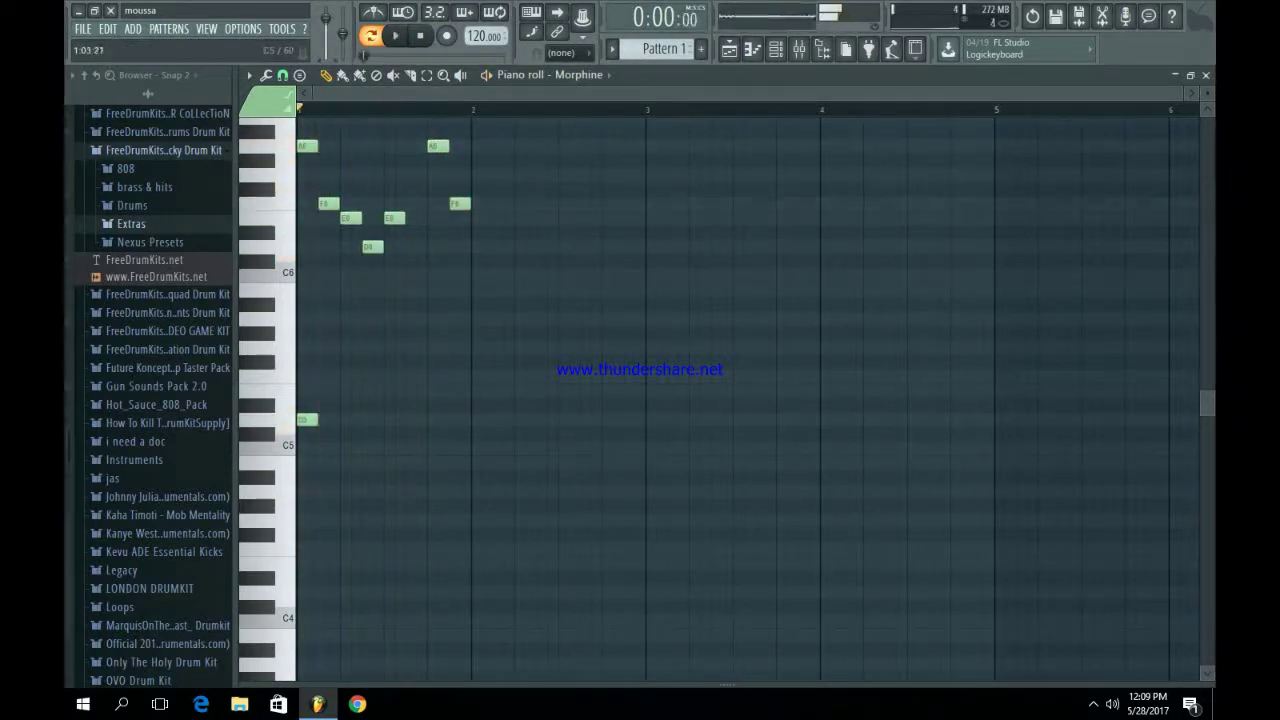
left_click(366, 463)
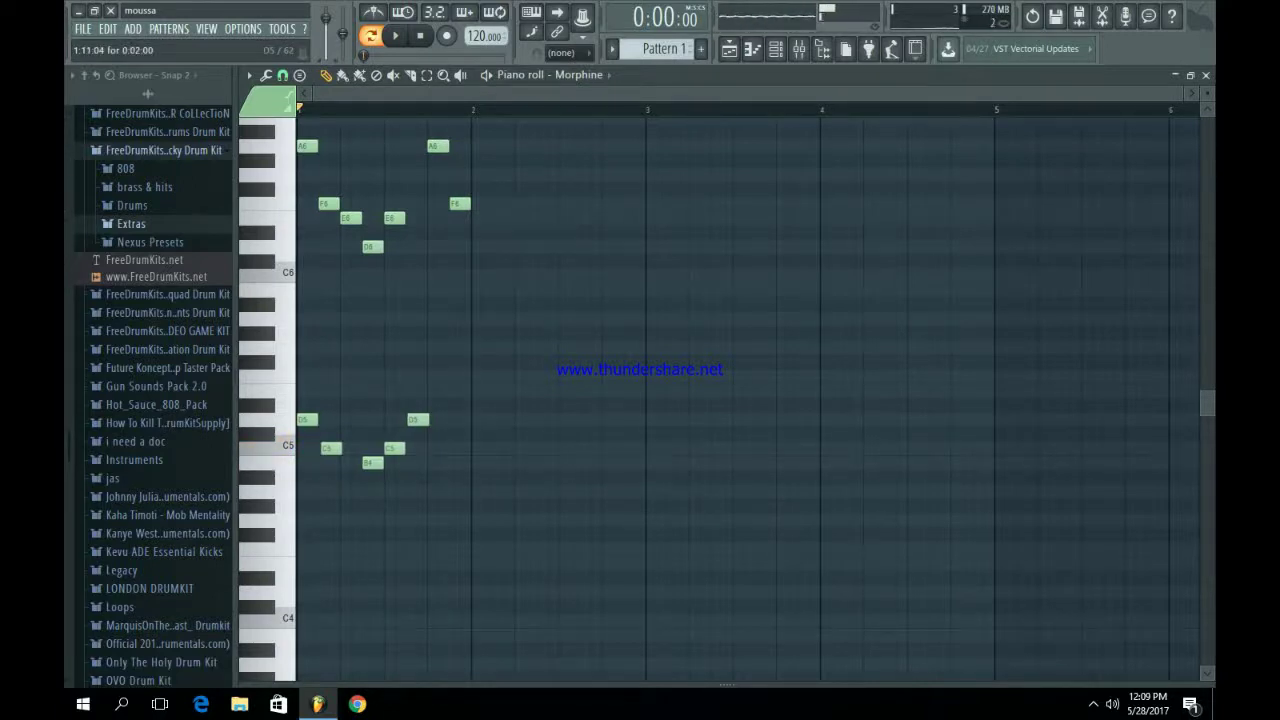
left_click(440, 377)
left_click(461, 391)
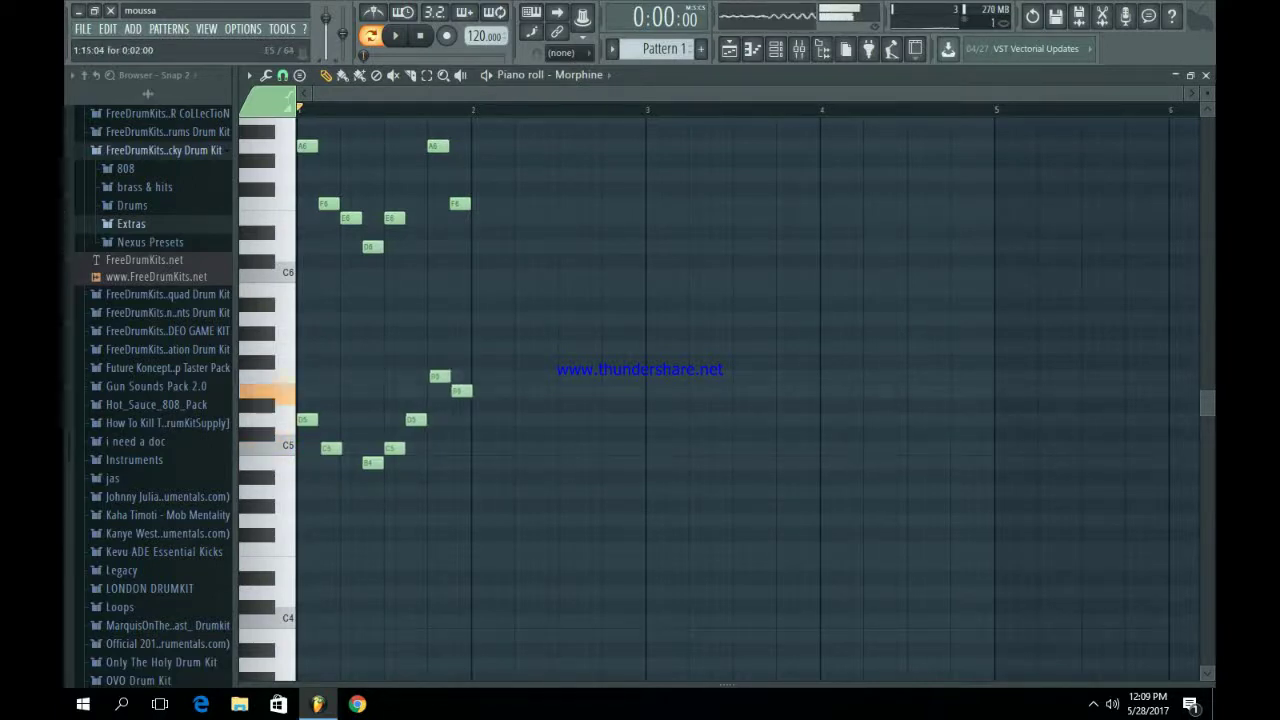
key("space")
key("space")
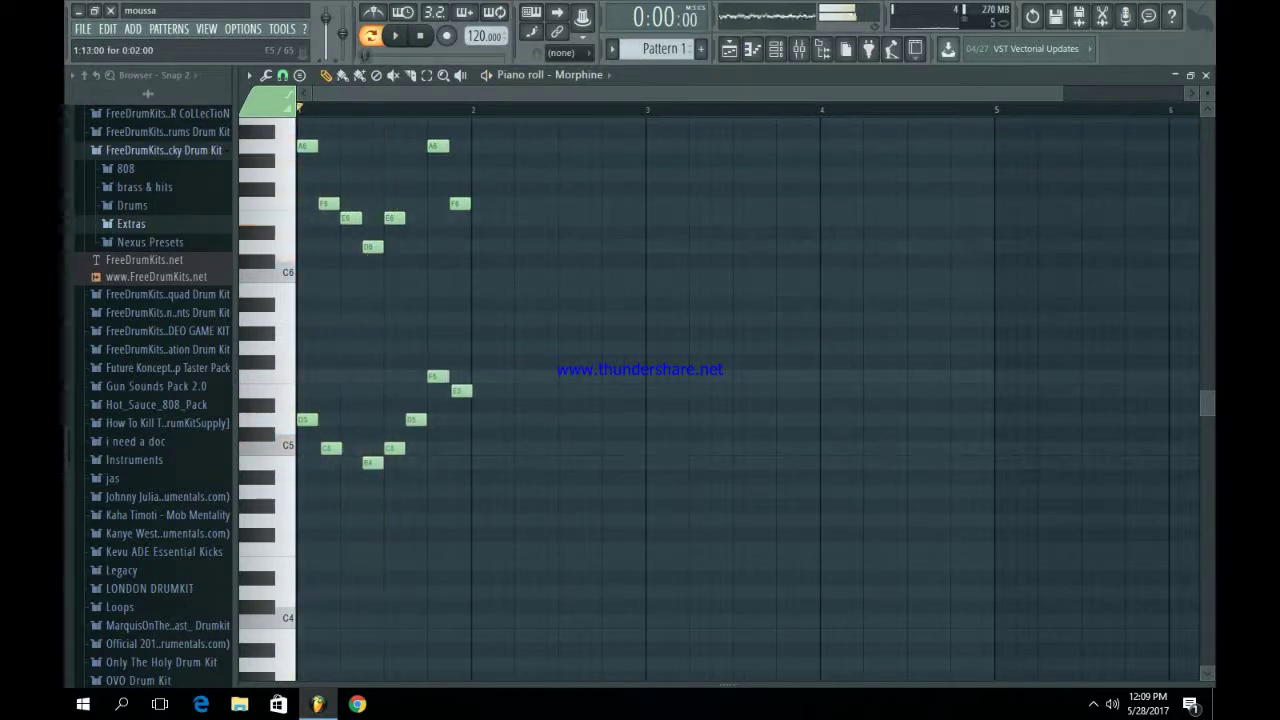
Align the lower line's first C5 and last E5 notes to the grid, and fill its gap with an A4 note
left_click_drag(462, 391, 460, 391)
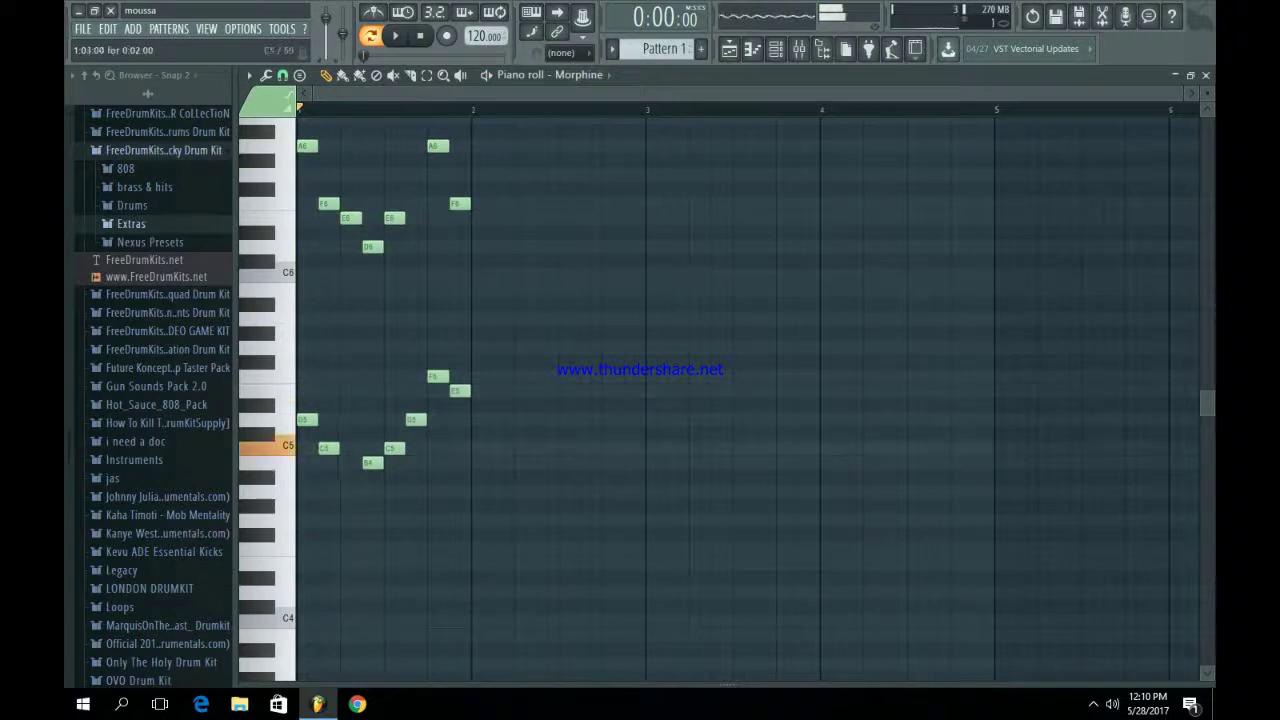
key("space")
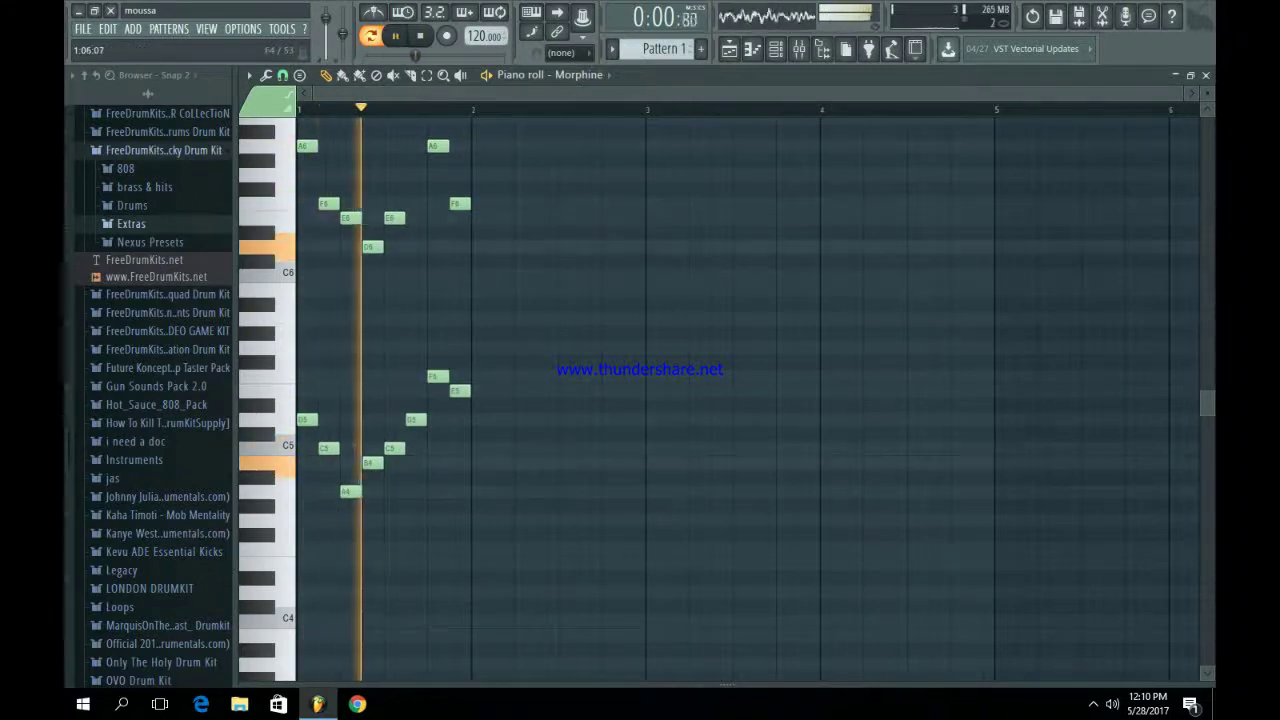
scroll(720, 400, "up", 2)
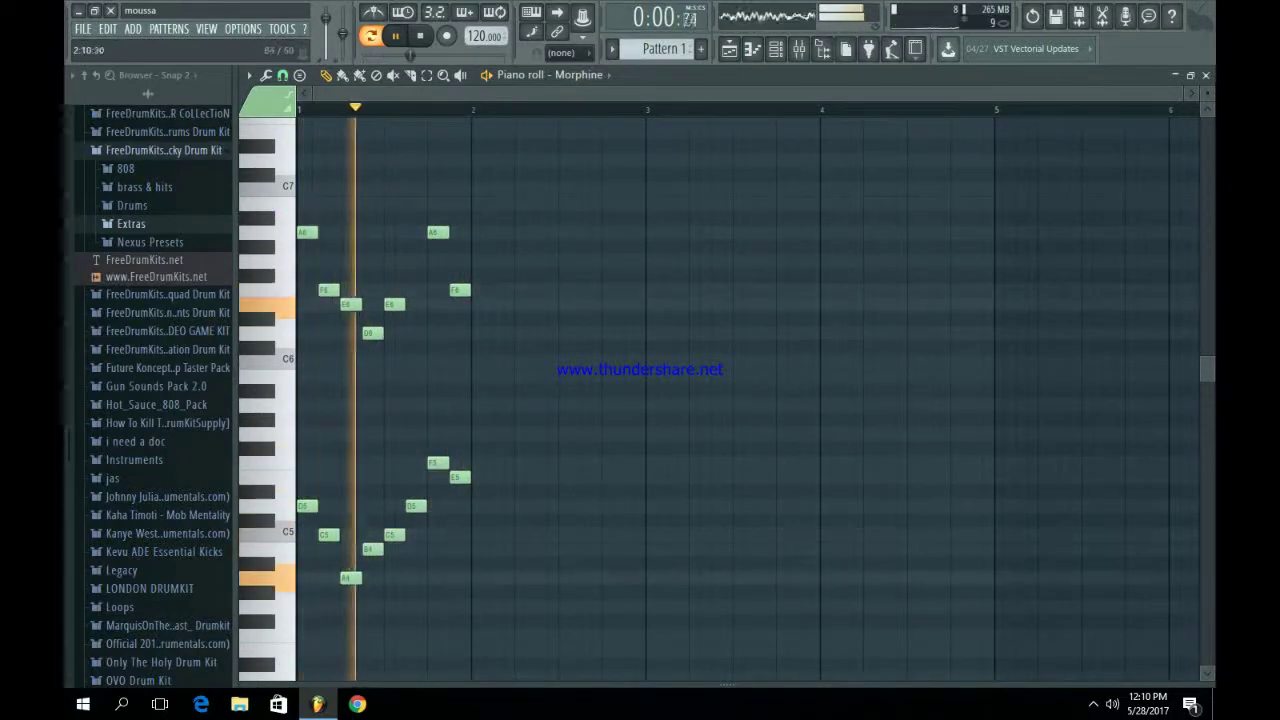
key("space")
Duplicate all the bar 1 notes three times to fill bars 1 to 4, deselect them and play the pattern
left_click_drag(590, 598, 296, 192)
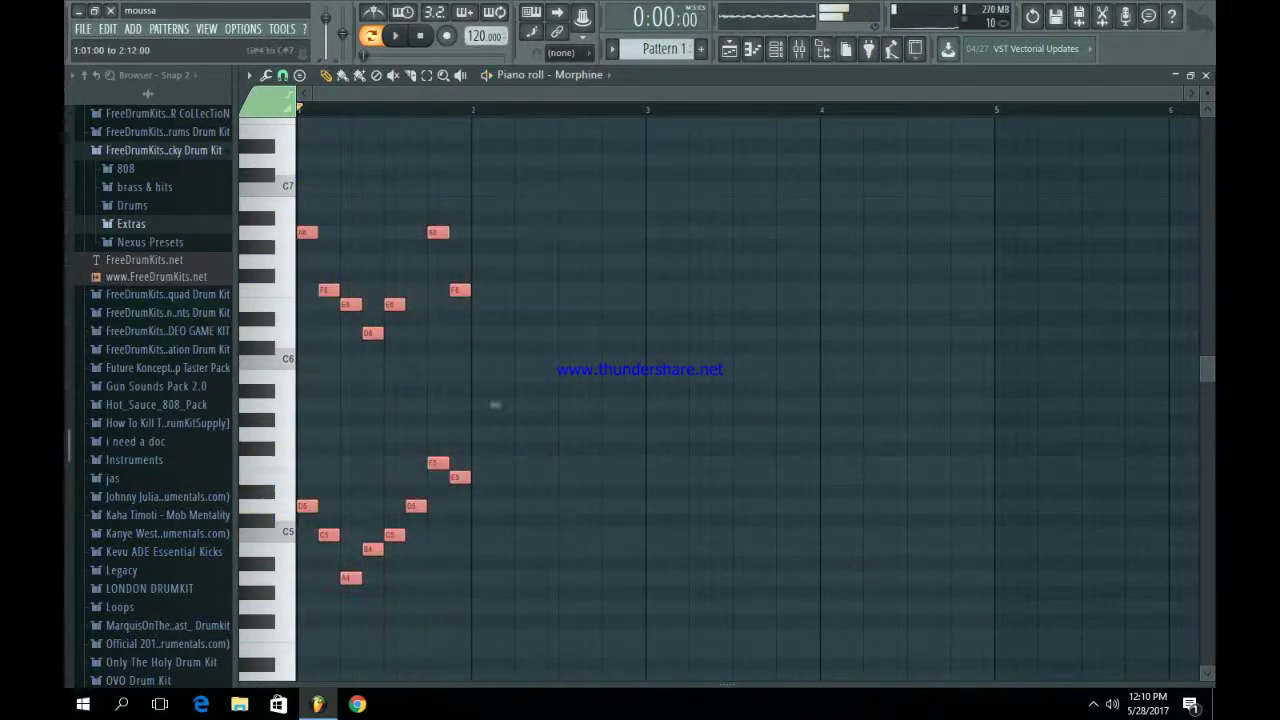
key("ctrl+b")
key("ctrl+b")
key("ctrl+b")
key("ctrl+d")
key("space")
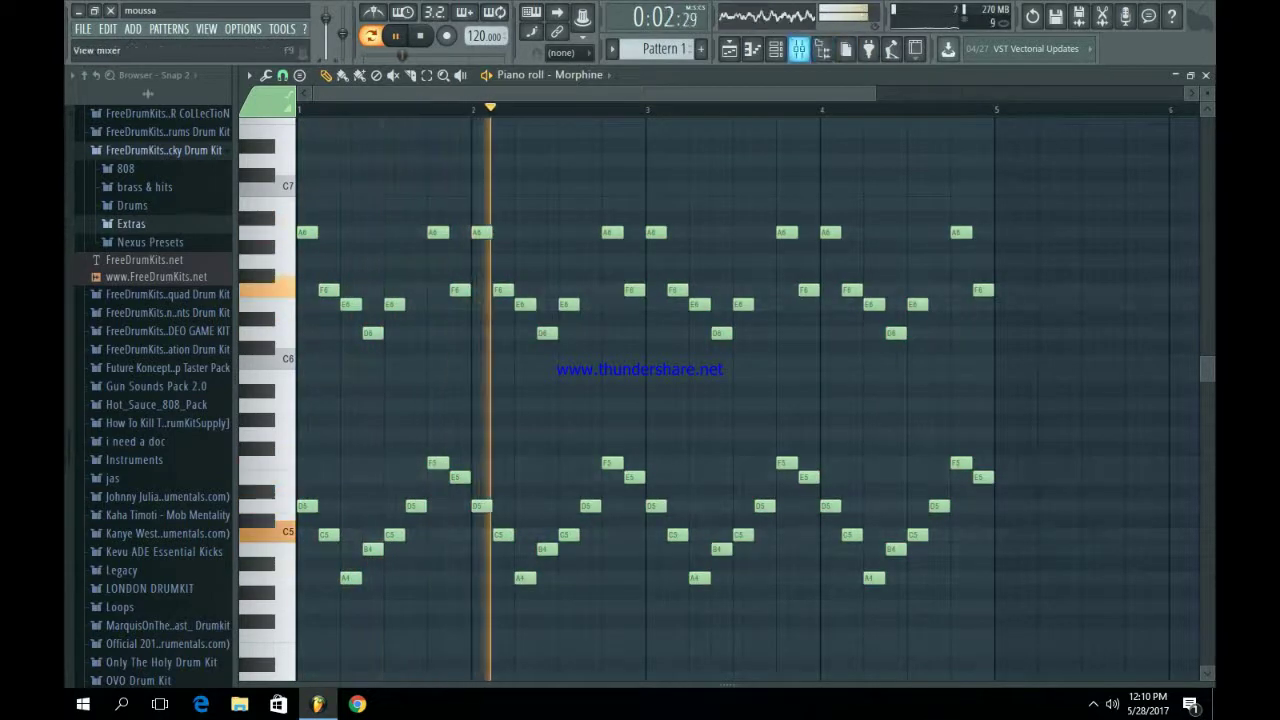
key("F9")
key("F9")
key("space")
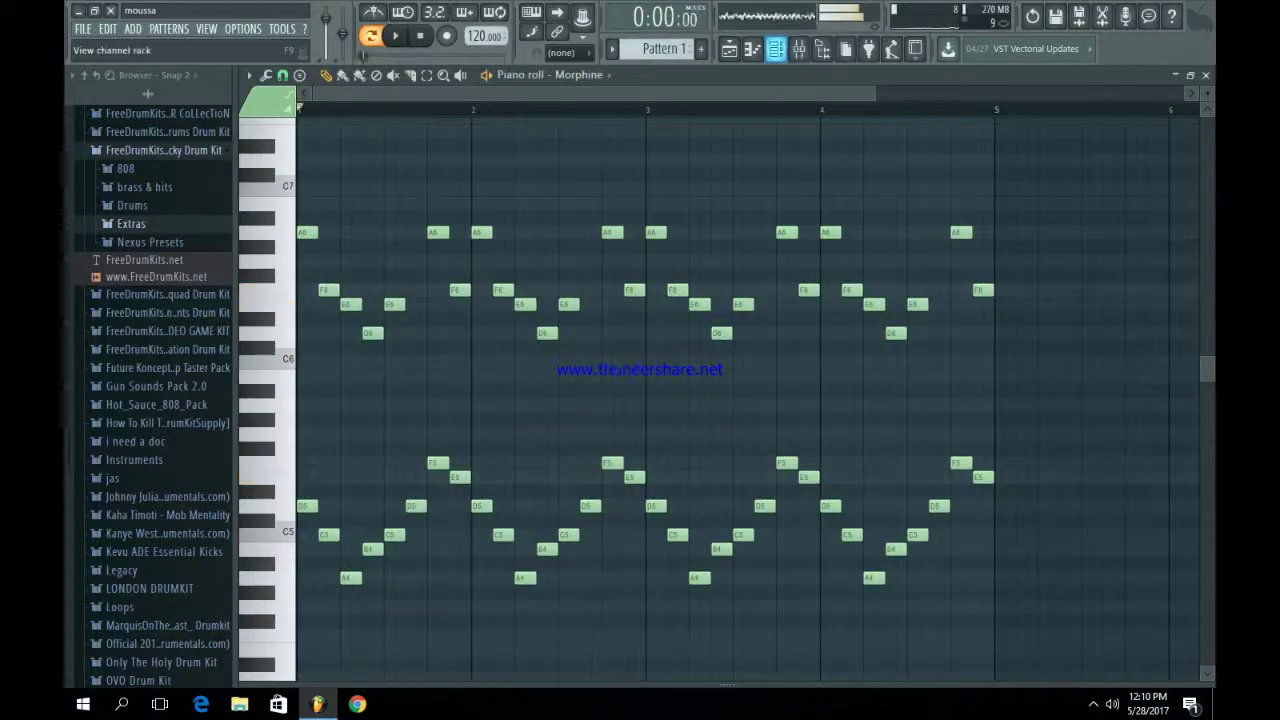
key("F6")
key("F6")
scroll(640, 400, "down", 1)
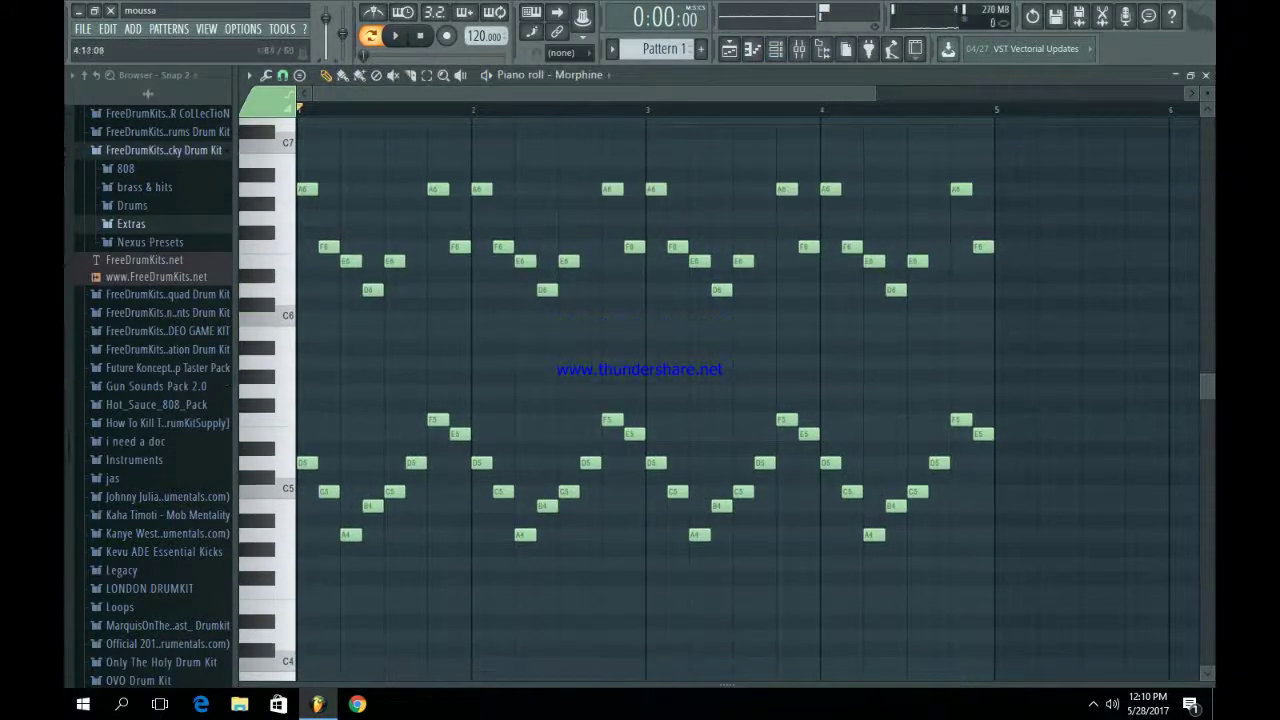
key("F9")
key("F9")
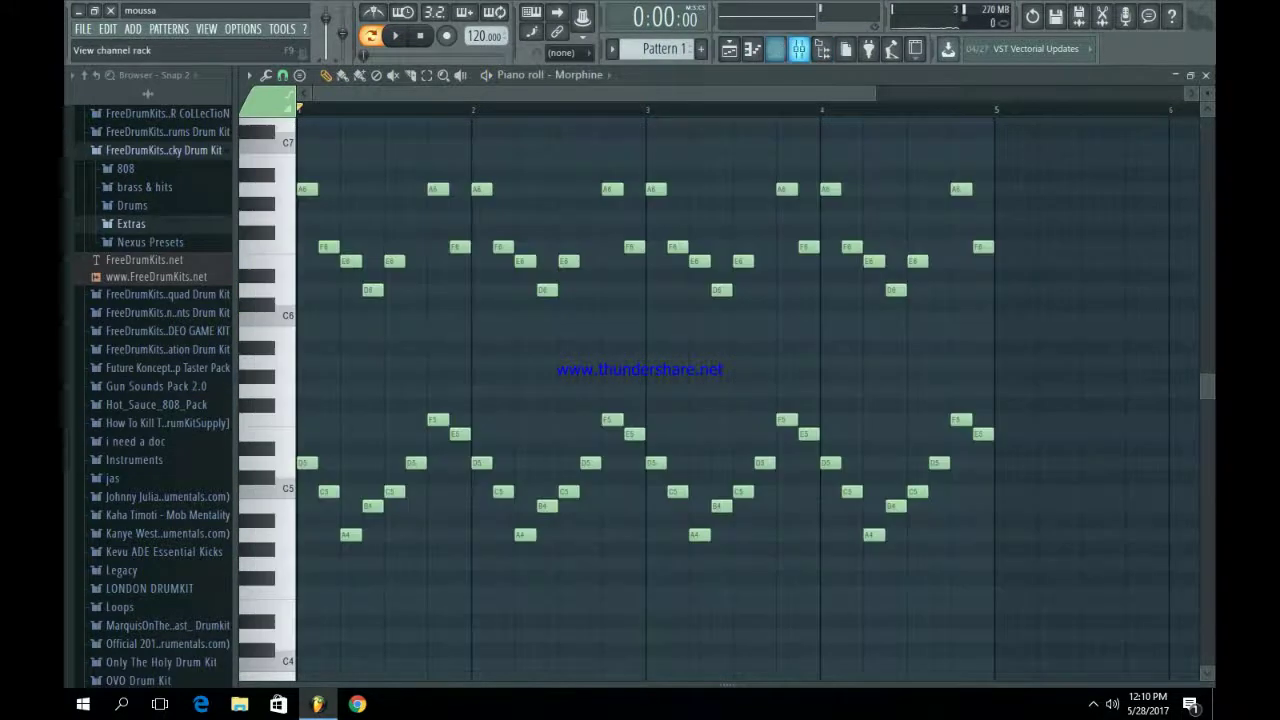
Start playback and insert Fruity Parametric EQ 2 in slot 1 of the Morphine channel's mixer track
key("F6")
left_click(420, 220)
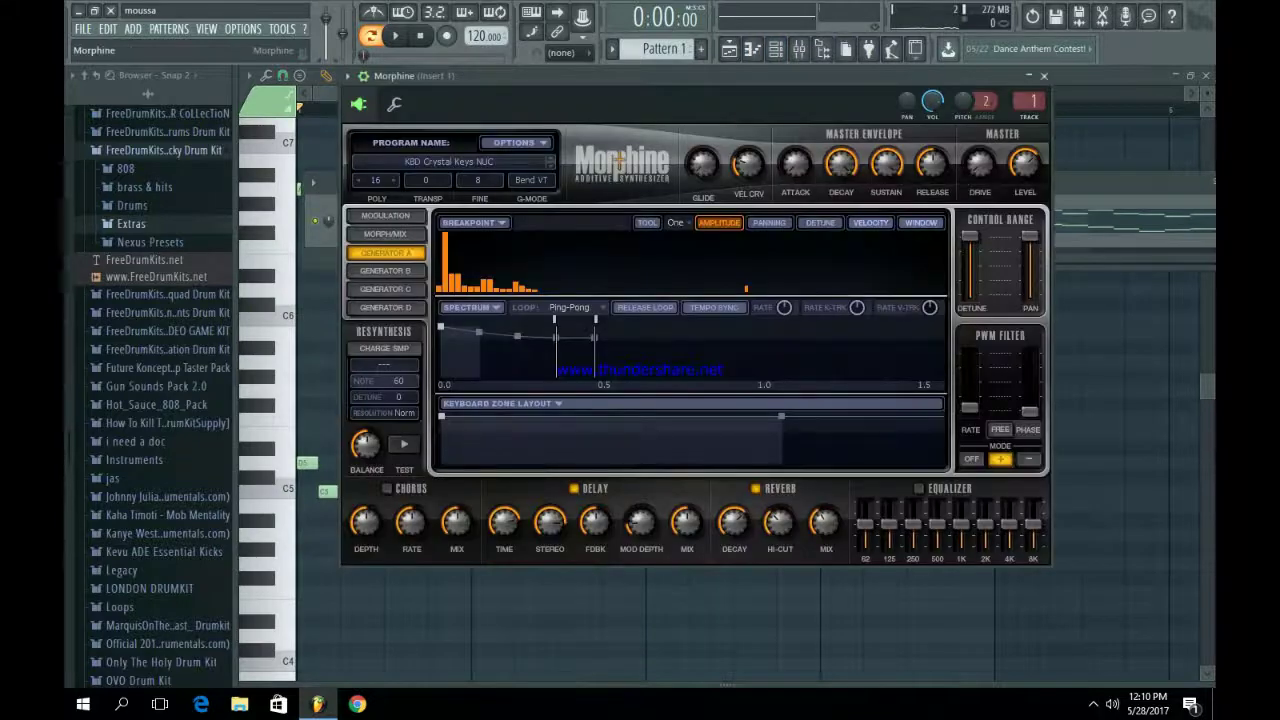
key("F9")
key("space")
left_click(1050, 183)
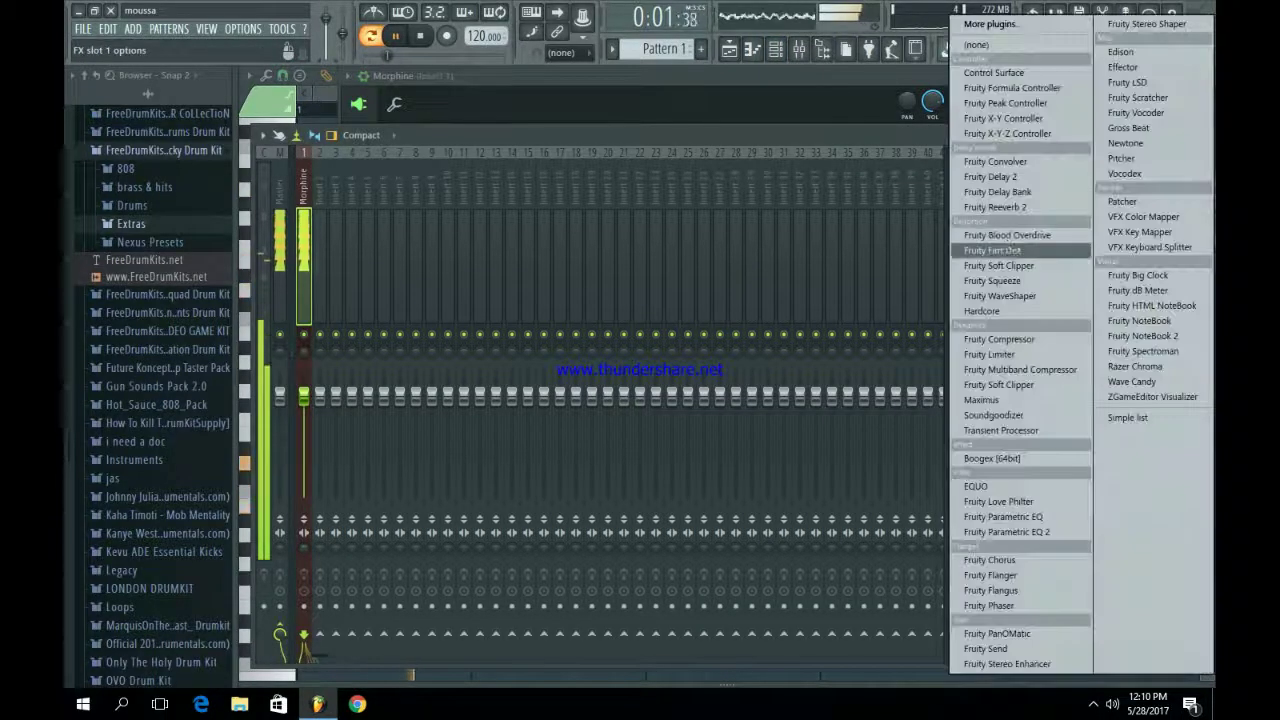
left_click(1020, 526)
Change the filter order of EQ band 1, move it to a higher frequency and lower gain to cut the lows, and close the EQ
right_click(402, 362)
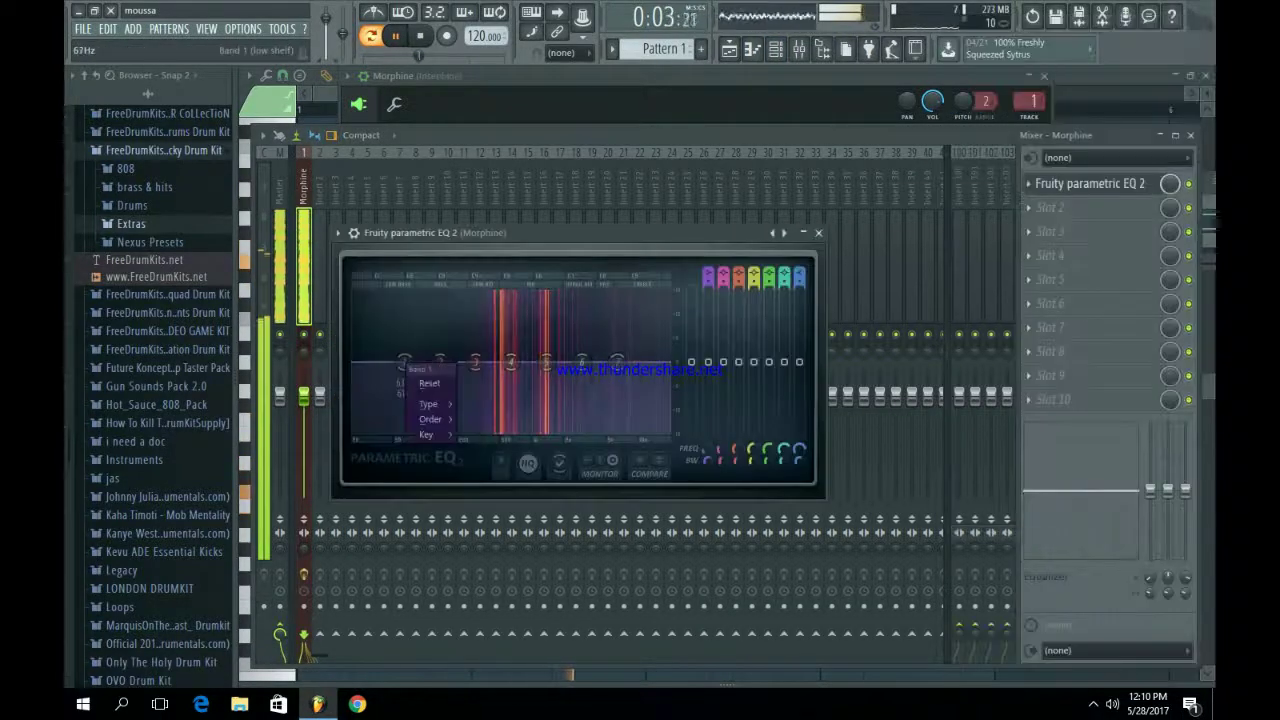
mouse_move(428, 420)
left_click(486, 420)
left_click_drag(404, 362, 480, 432)
left_click(818, 232)
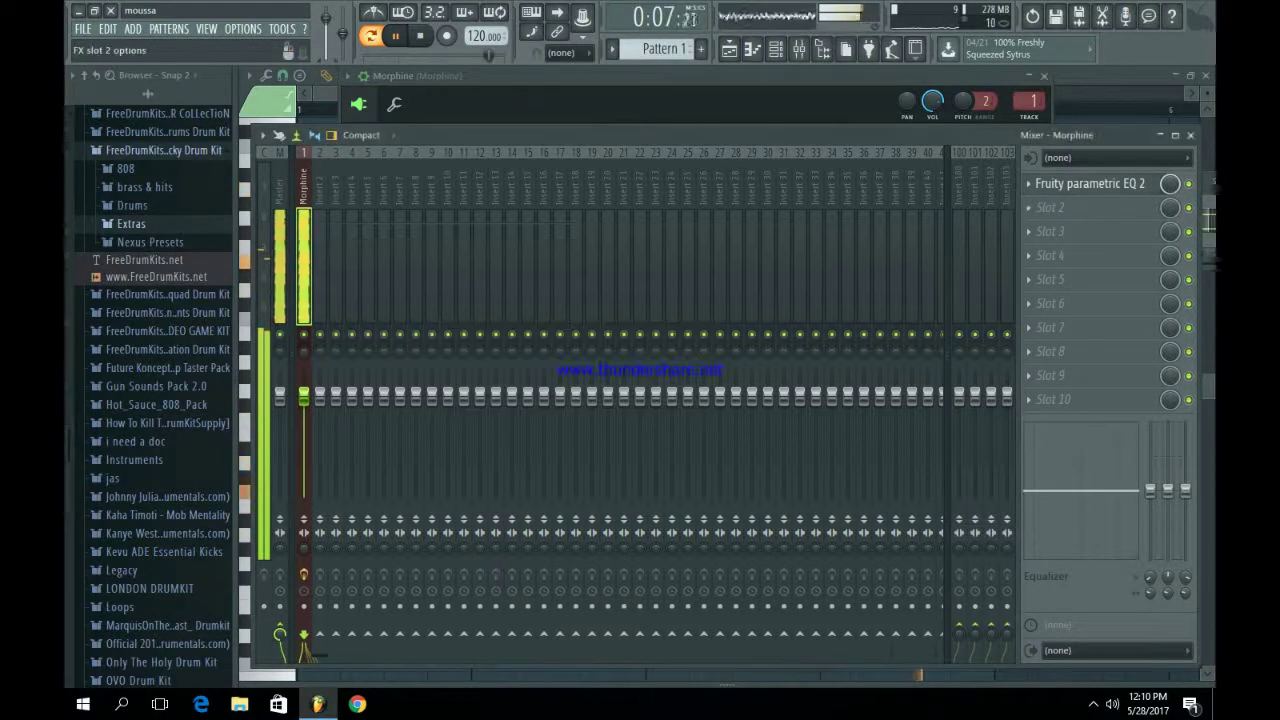
Insert Fruity Reeverb 2 in slot 2 of the Morphine mixer track and close its window
left_click(1085, 207)
left_click(1085, 209)
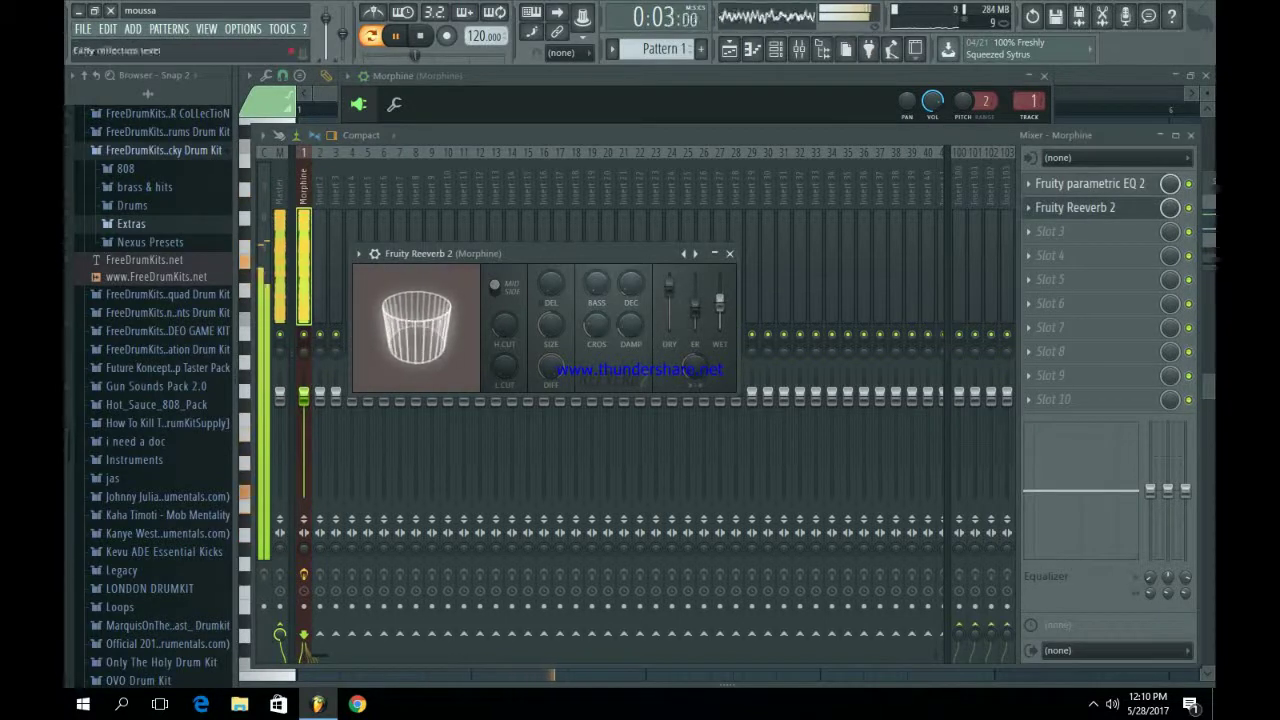
left_click(730, 254)
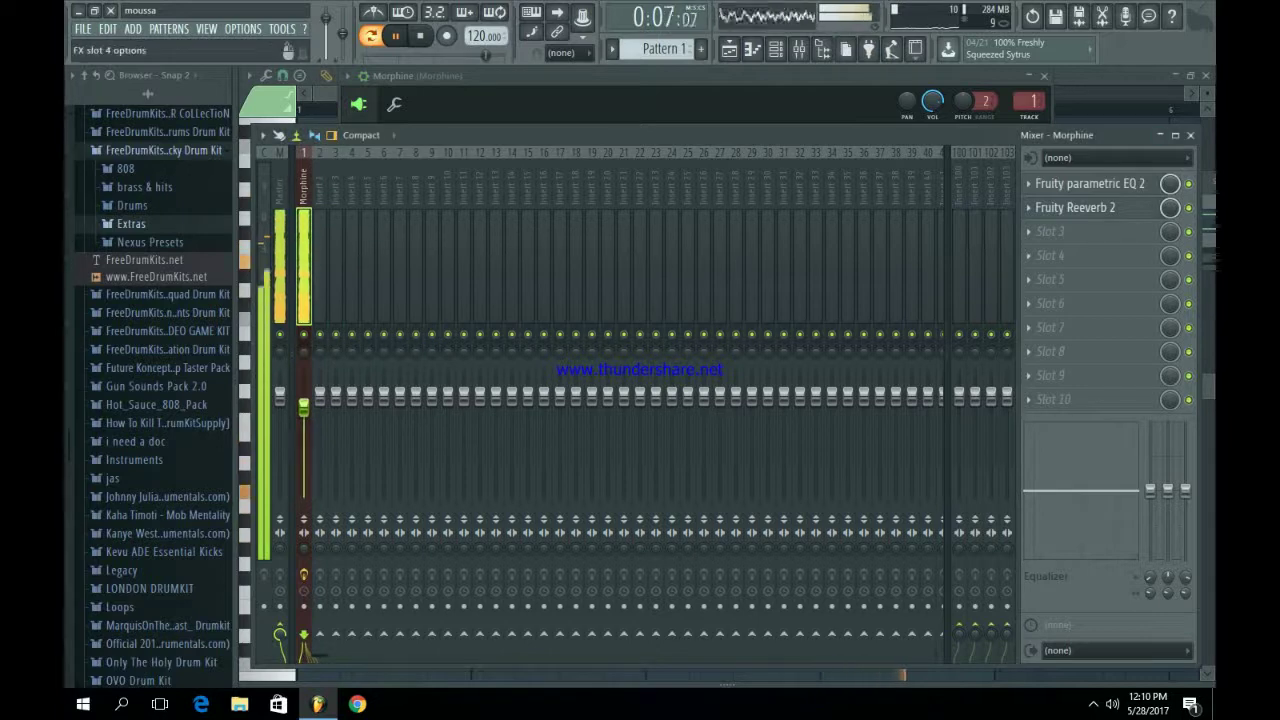
Insert Gross Beat in slot 3 of the Morphine mixer track, change its preset, apply the 1/2 Speed time slot and play the pattern
left_click(1050, 231)
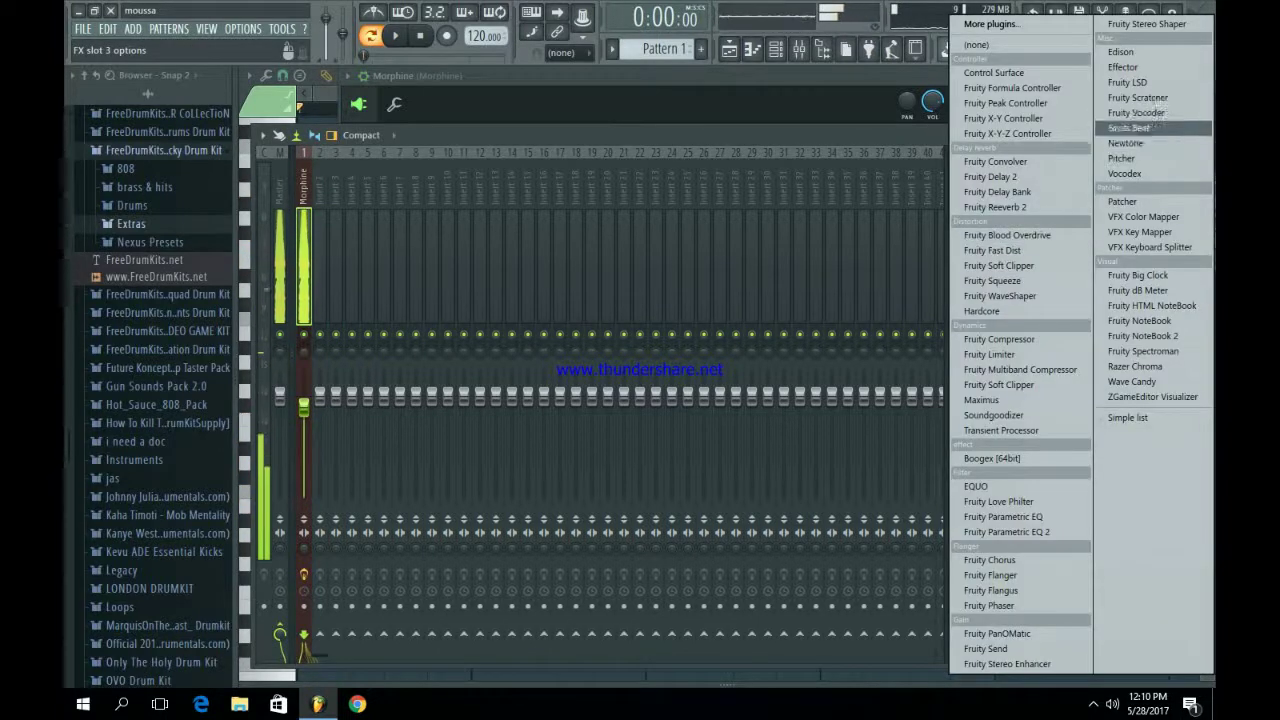
left_click(1150, 127)
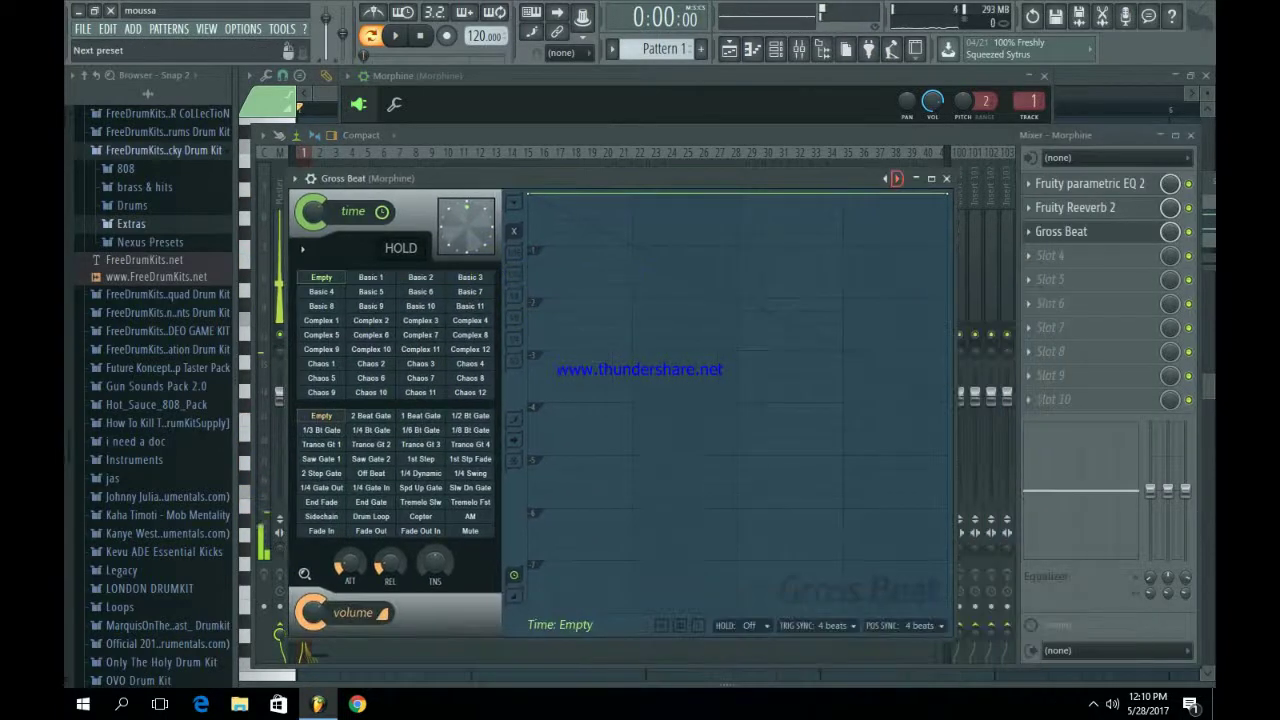
right_click(896, 178)
left_click(940, 222)
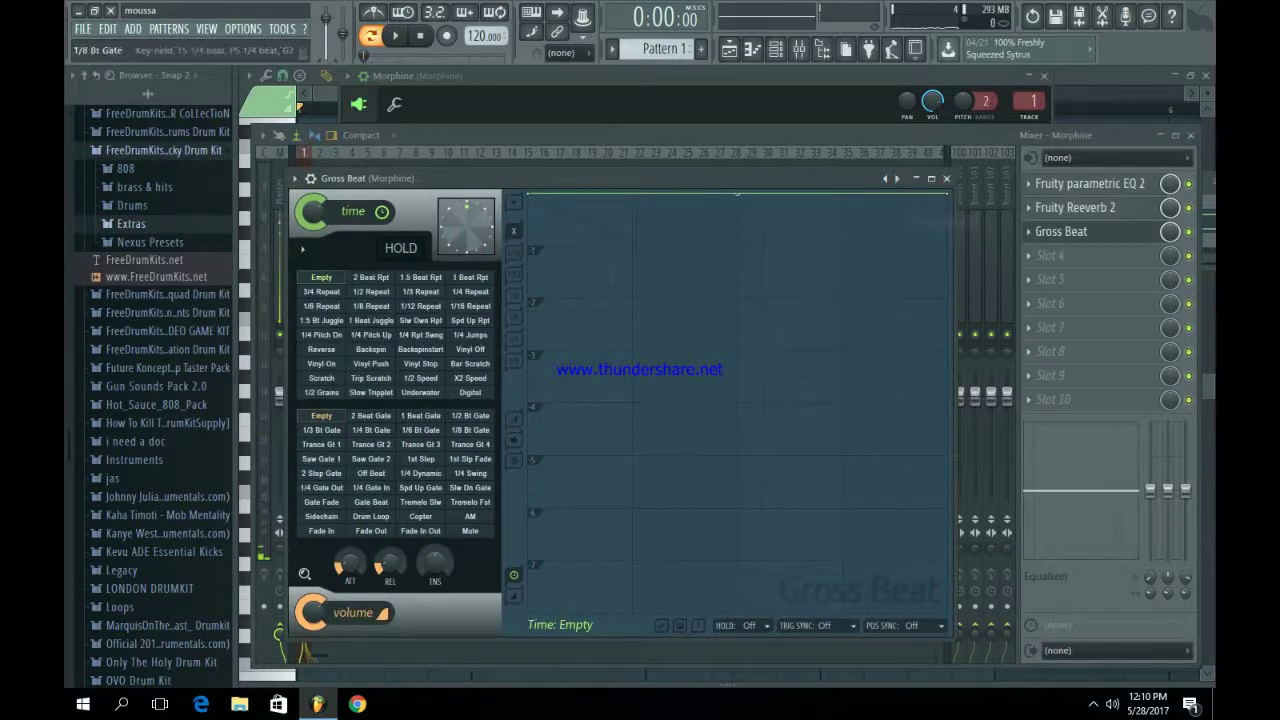
left_click(420, 378)
key("space")
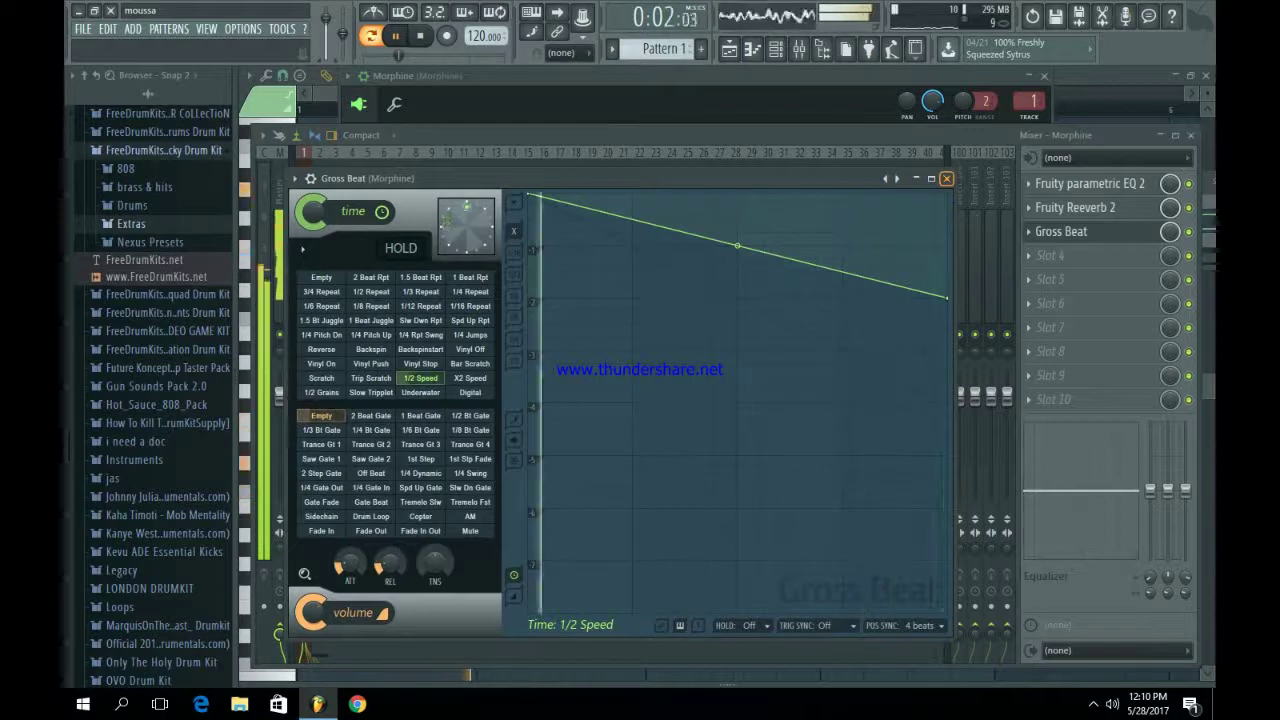
left_click(946, 179)
In the Morphine track's Parametric EQ 2, move band 2 to a higher frequency and slightly lower gain, and close the EQ, mixer and Morphine windows
left_click(1090, 184)
left_click_drag(480, 430, 484, 431)
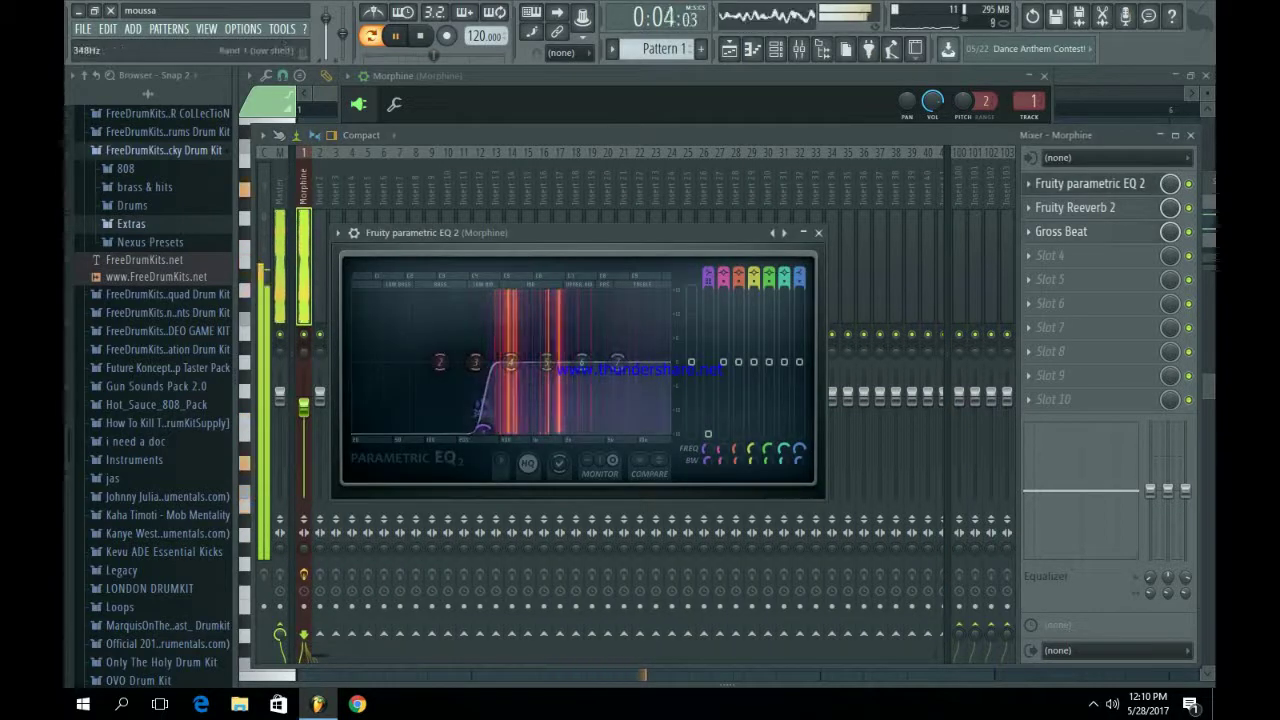
left_click_drag(440, 362, 459, 375)
left_click(818, 233)
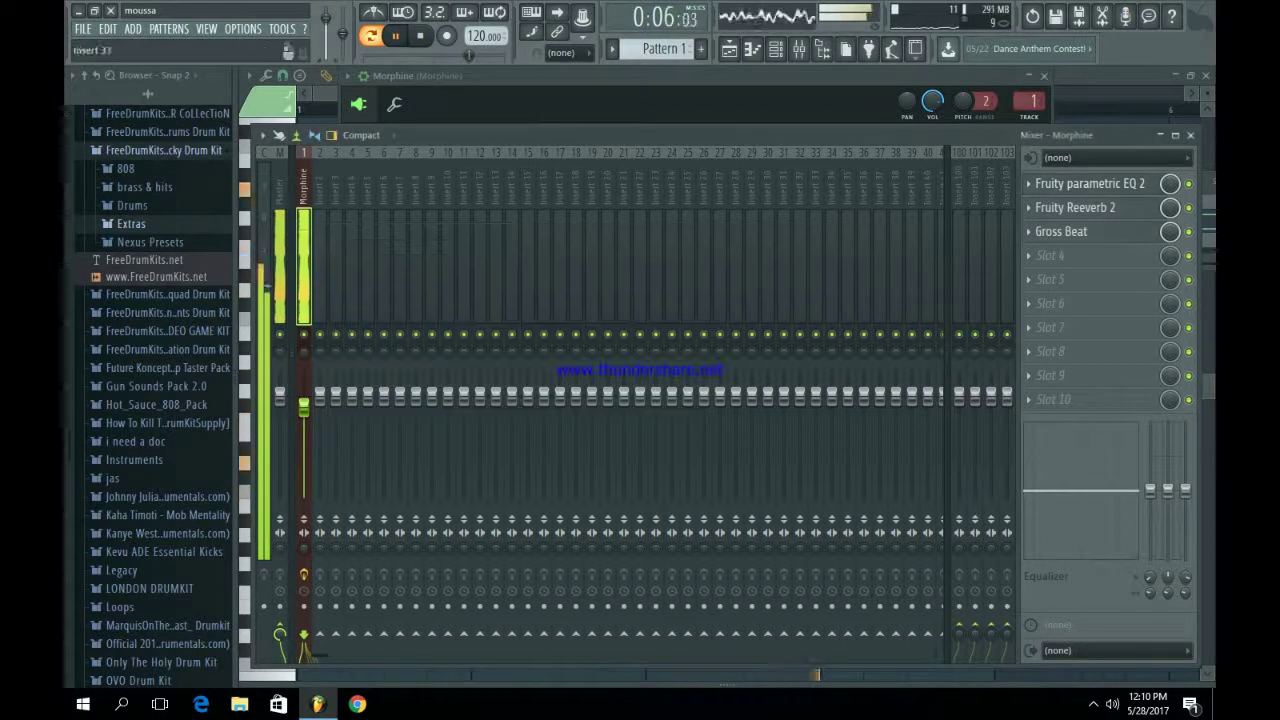
left_click(1191, 135)
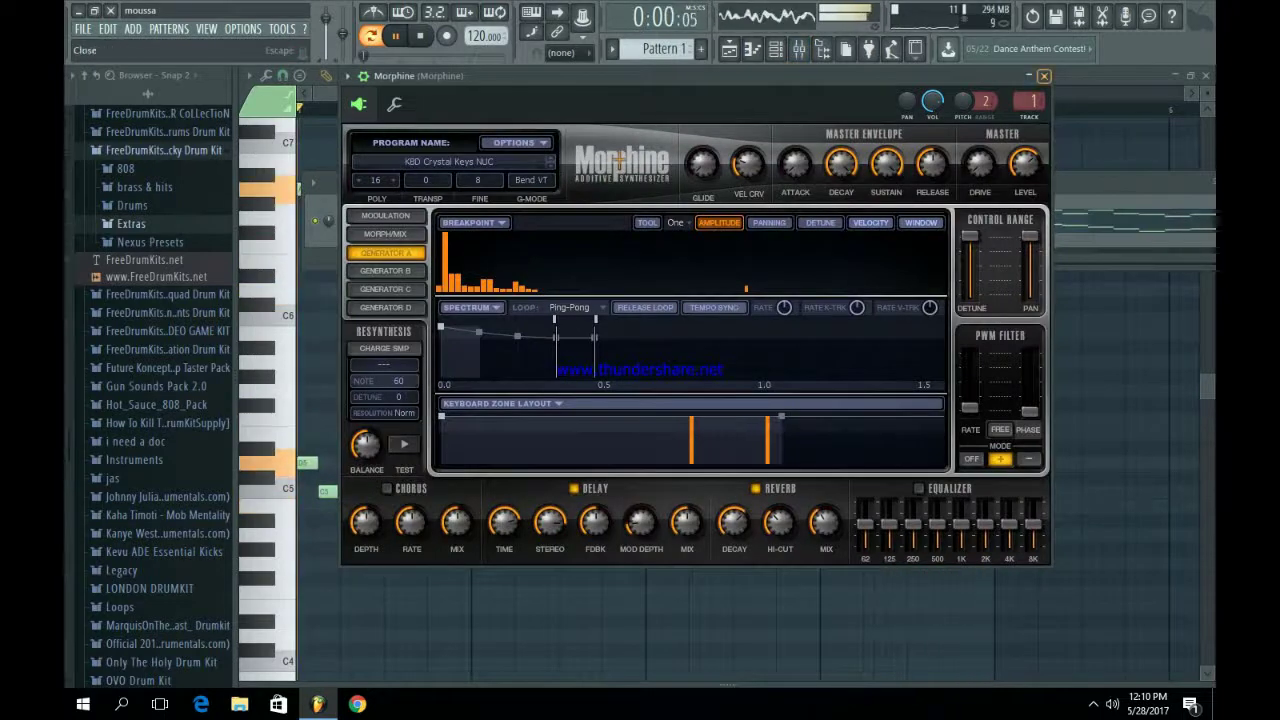
left_click(1044, 76)
Select all the melody notes, scale them down from four bars to about two, and play the result
left_click(690, 217)
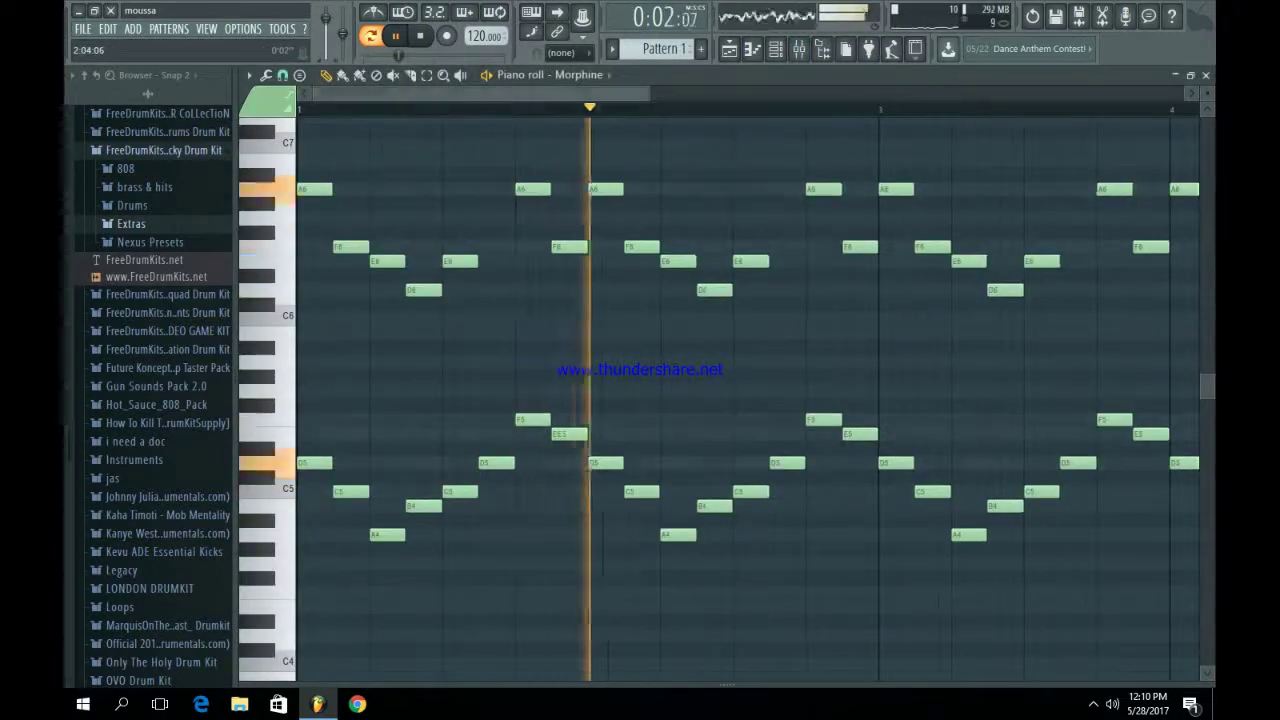
scroll(690, 109, "down", 4)
key("space")
left_click_drag(826, 583, 298, 116)
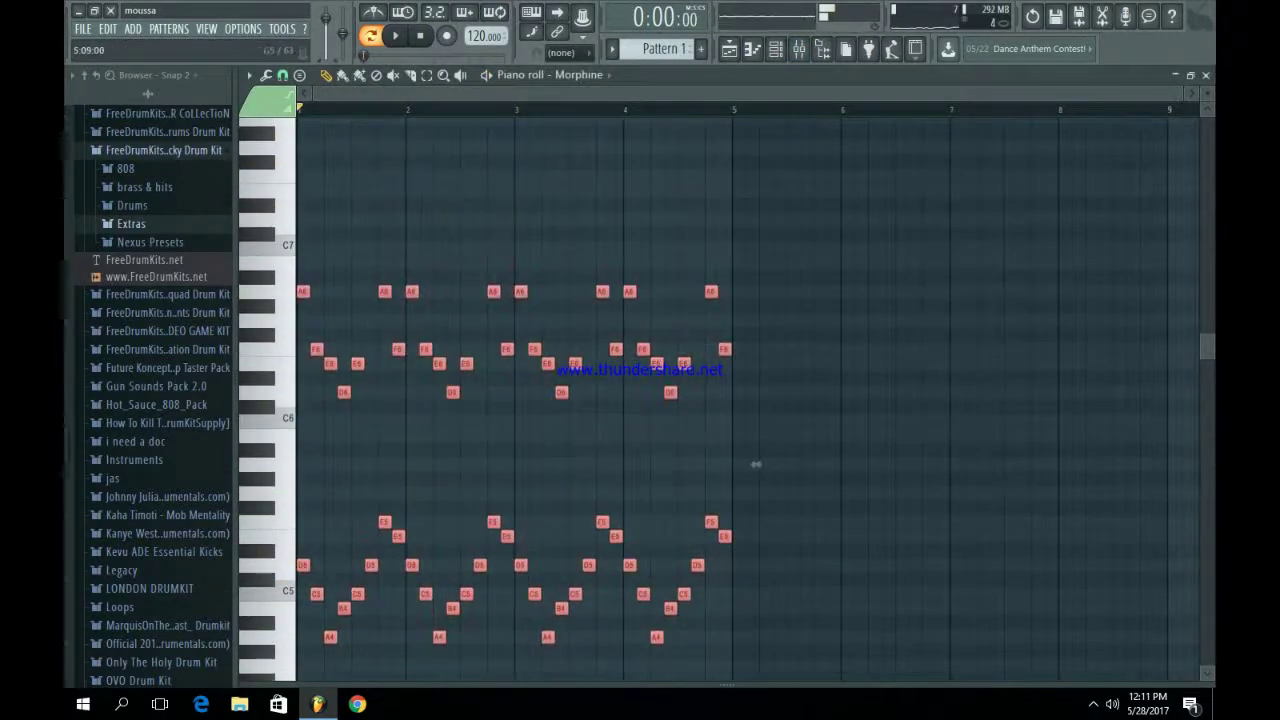
left_click_drag(756, 464, 520, 463)
key("space")
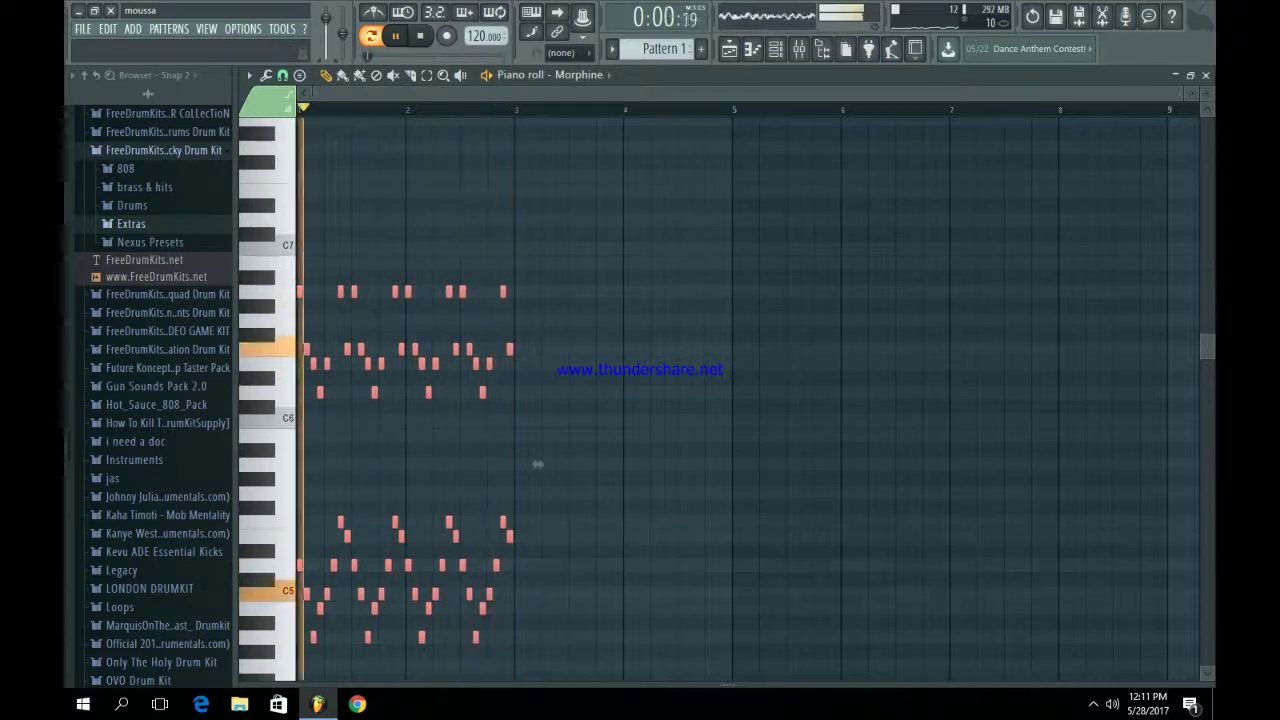
Stretch the selected notes slightly so the melody ends exactly at the start of bar 3, and deselect them
left_click_drag(1182, 93, 663, 93)
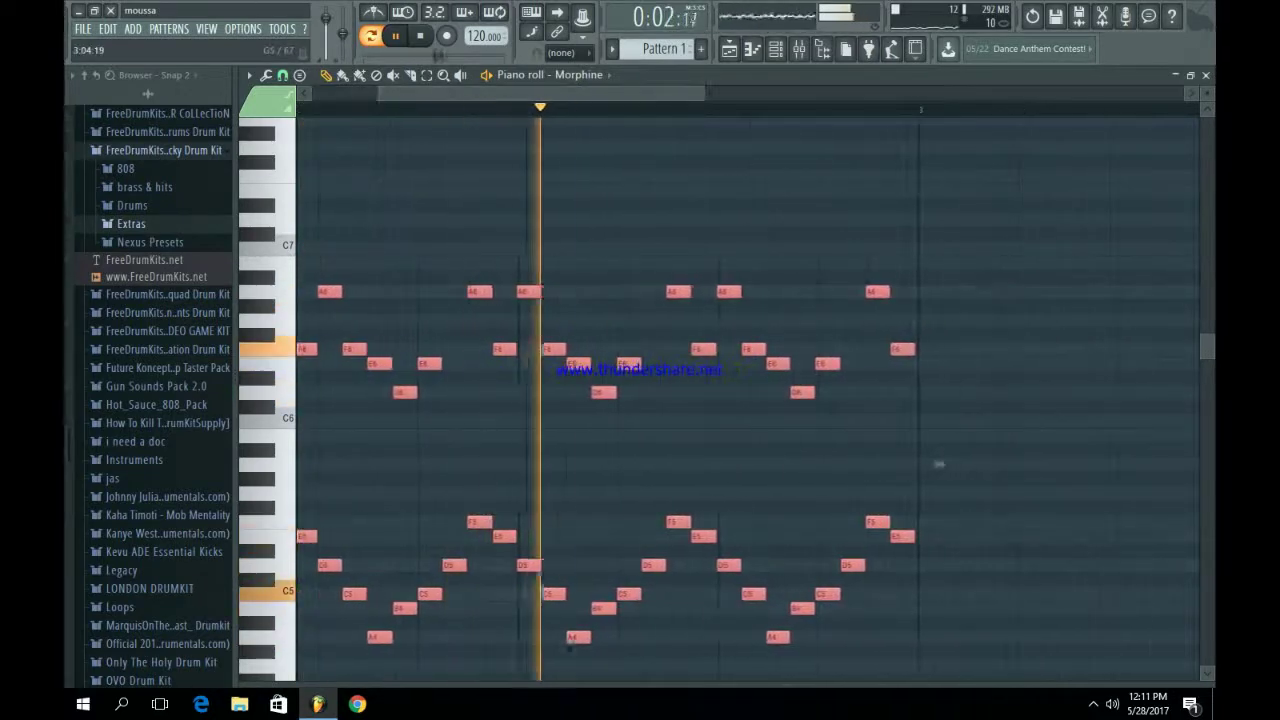
left_click_drag(939, 464, 942, 464)
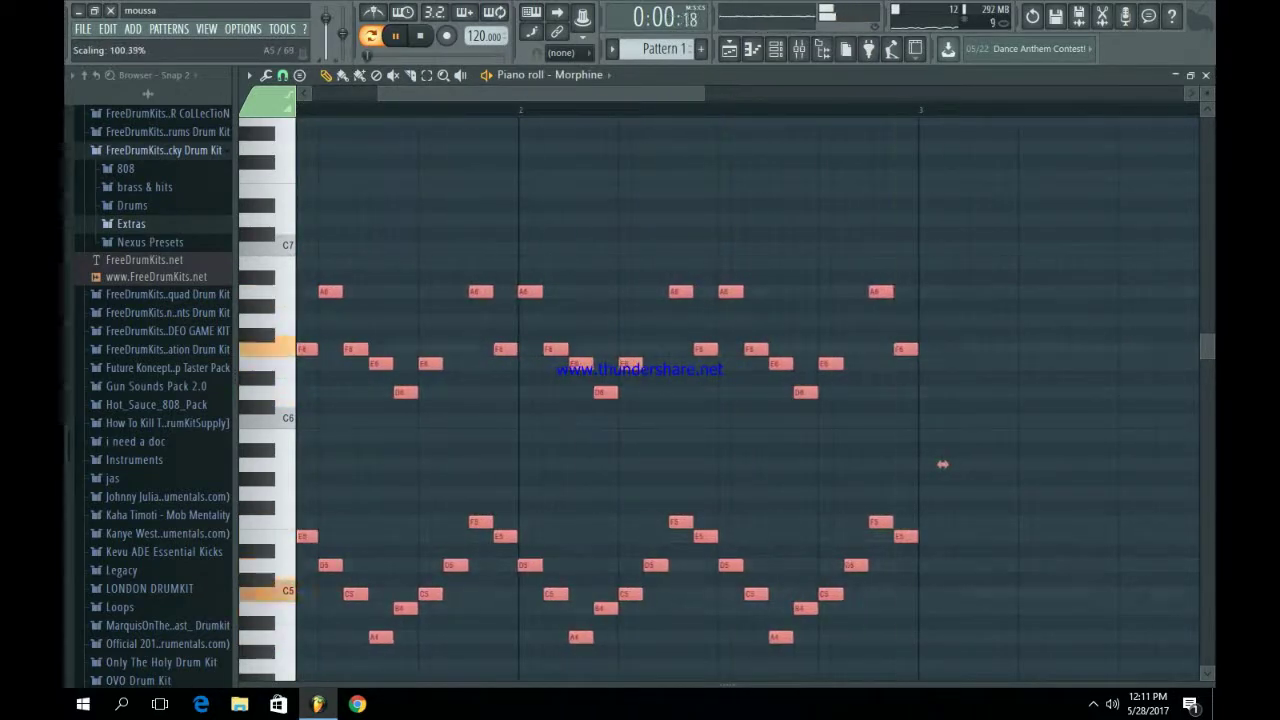
left_click(943, 464, "ctrl")
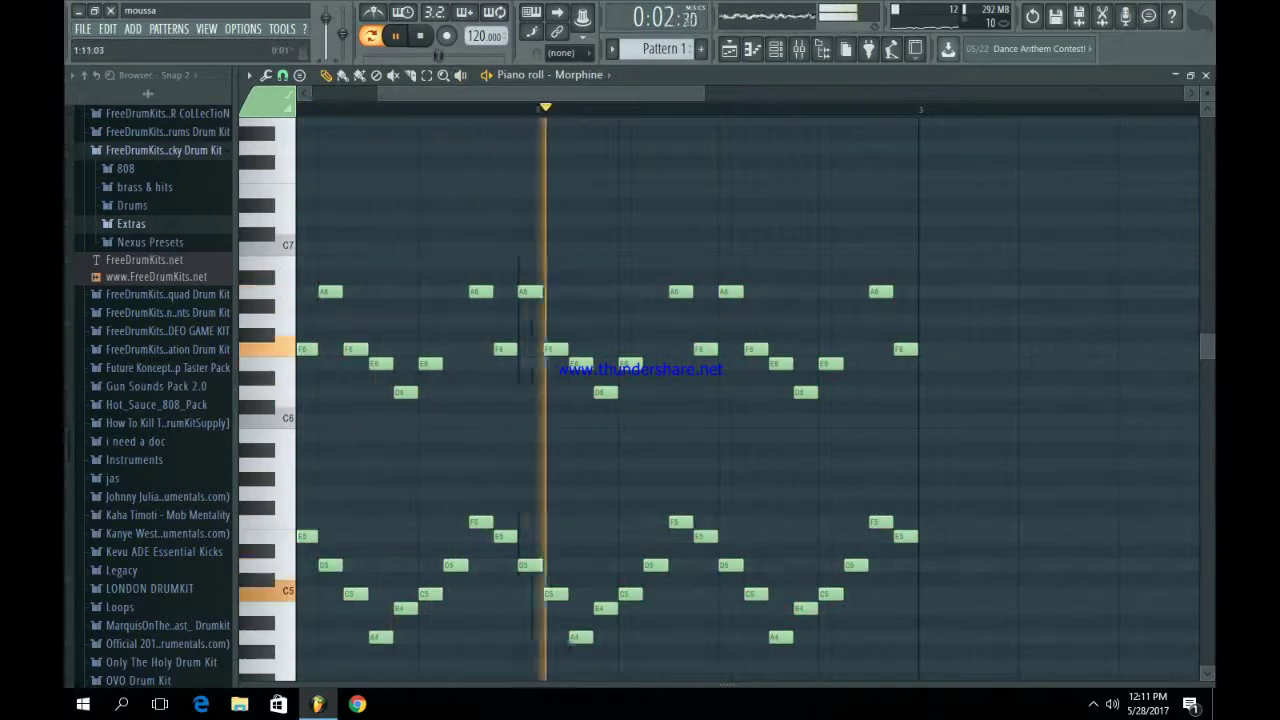
left_click_drag(380, 94, 313, 94)
scroll(748, 400, "down", 2)
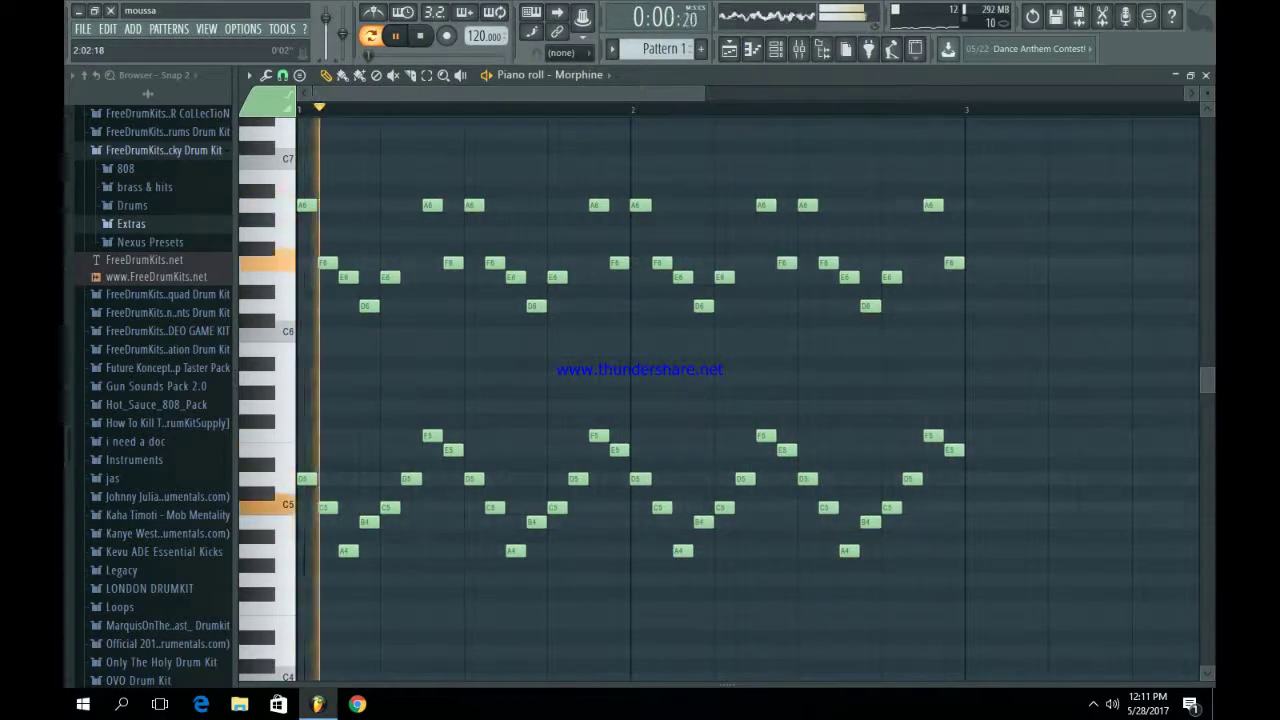
left_click_drag(703, 94, 1184, 94)
Lower the frequency of EQ band 1 on the Morphine track, raise bands 5 and 6 slightly, and close the EQ and mixer
left_click(799, 49)
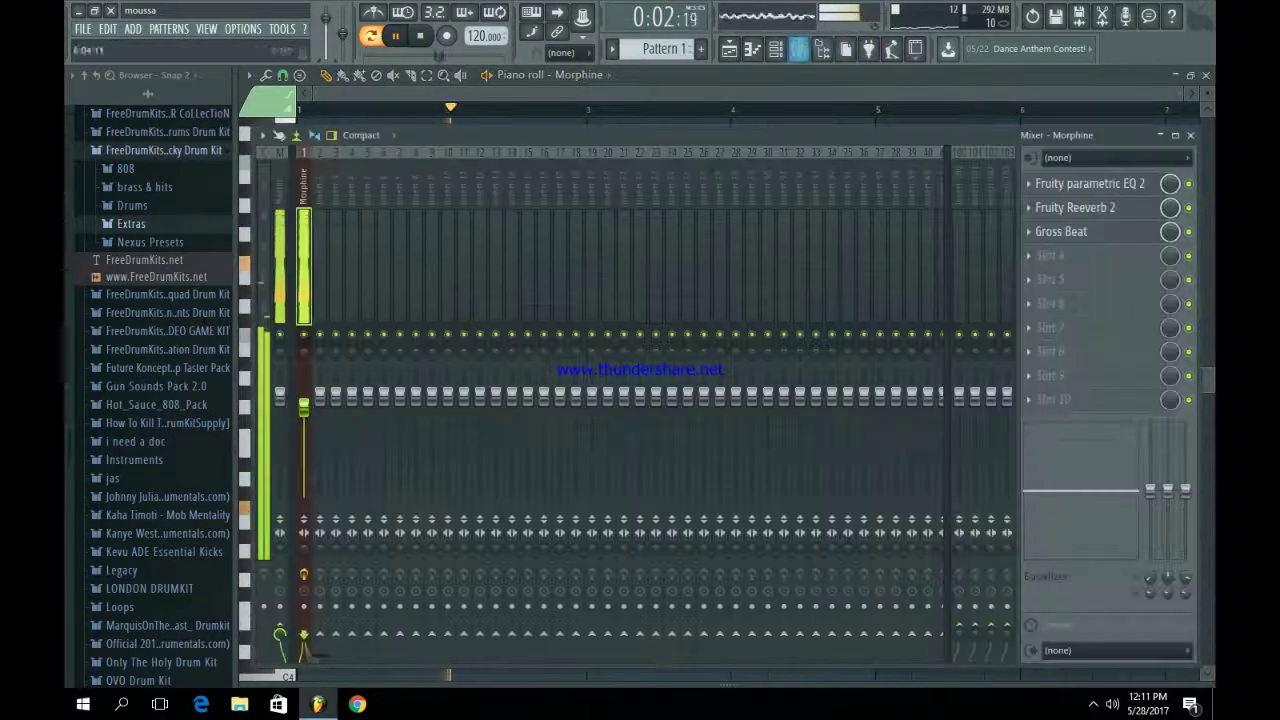
left_click(1090, 183)
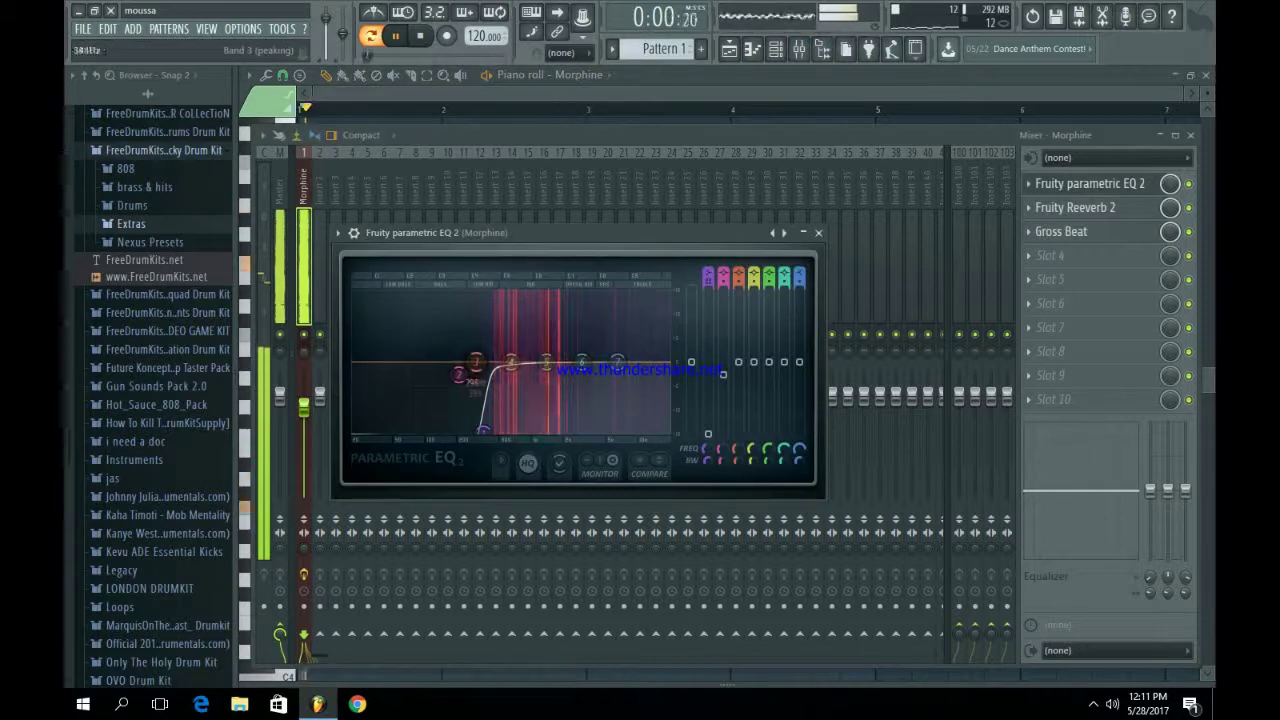
left_click_drag(483, 431, 467, 431)
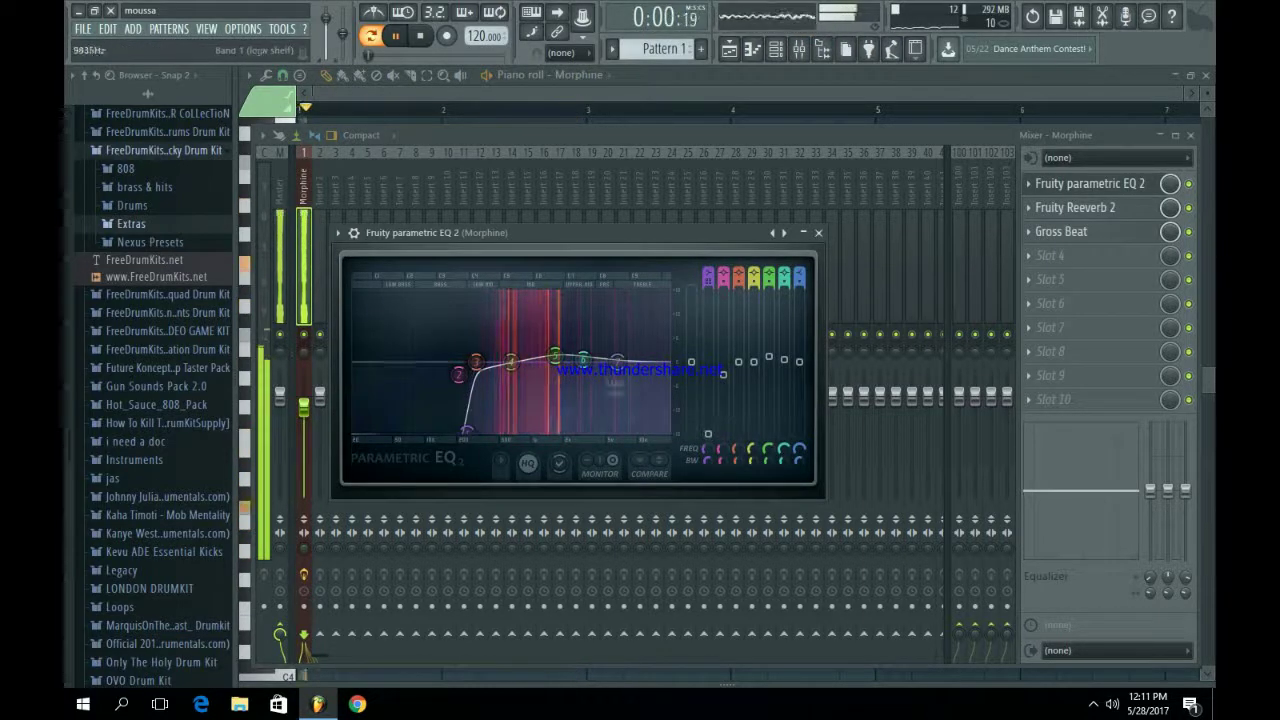
left_click(818, 232)
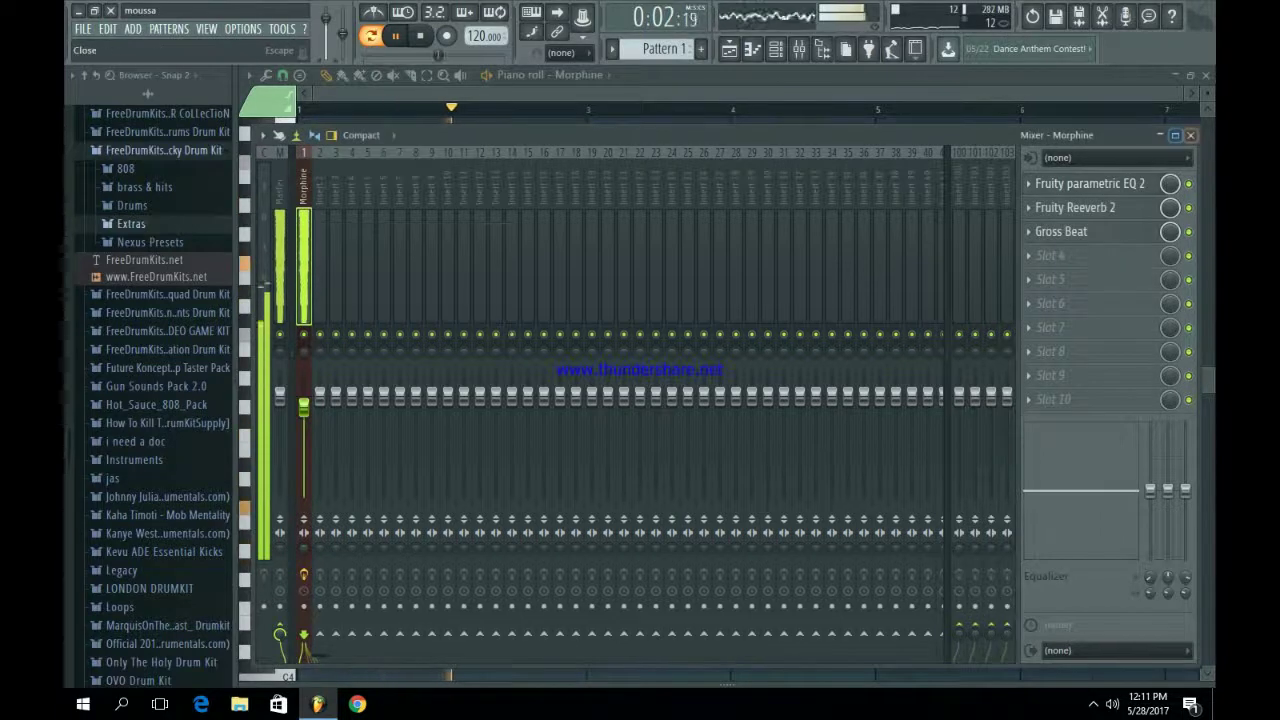
left_click(1190, 135)
Stop playback, place Pattern 1 on playlist track 1 at bar 1 and duplicate it three times to fill eight bars
left_click(729, 48)
key("space")
left_click(348, 141)
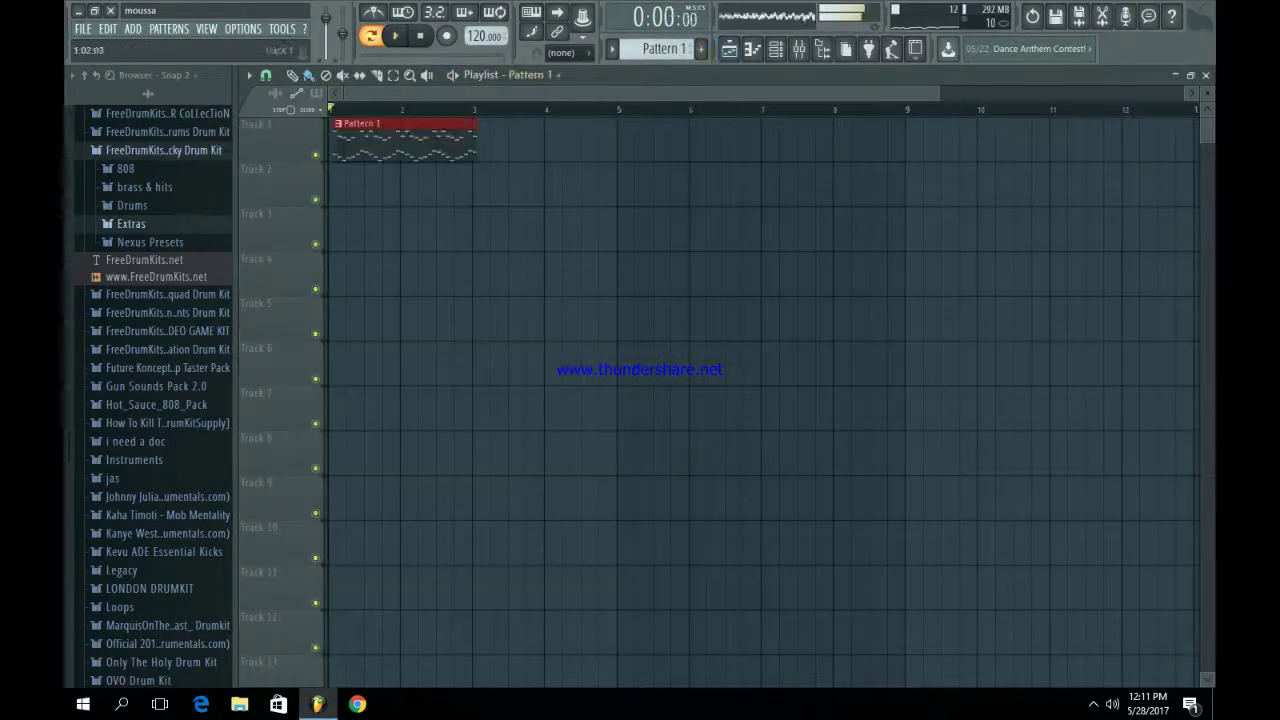
key("ctrl+b")
key("ctrl+b")
key("ctrl+b")
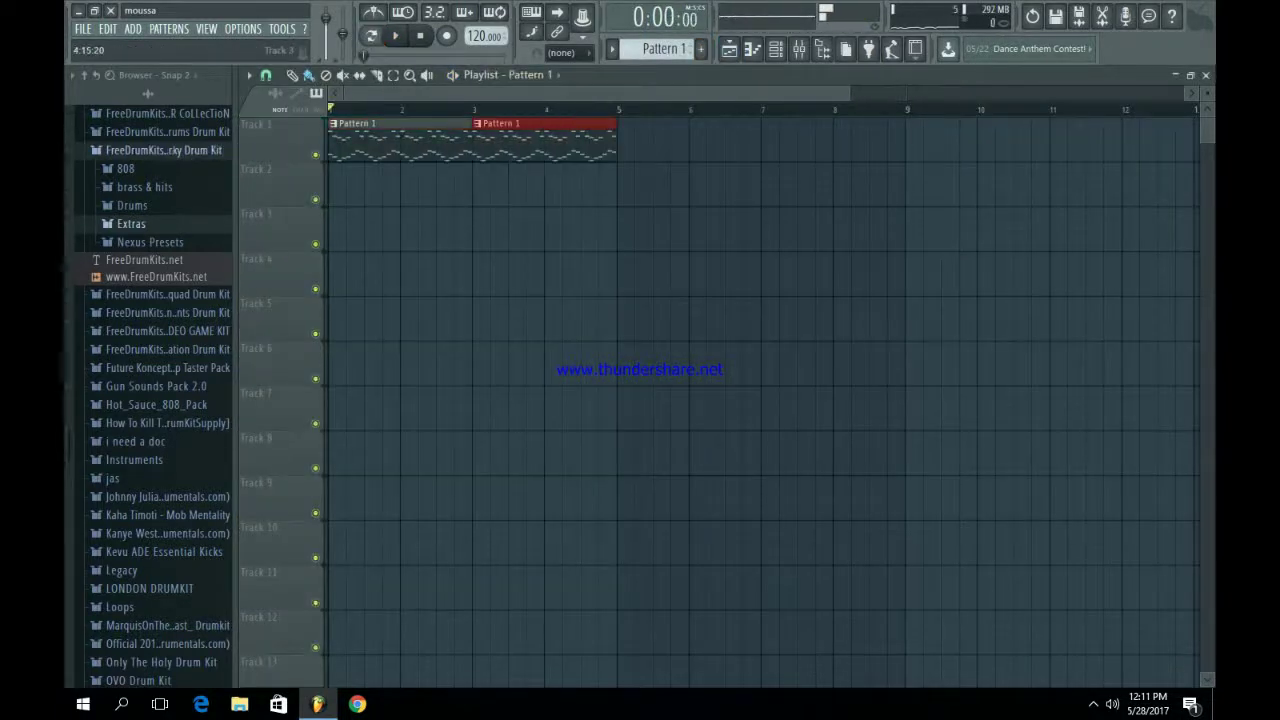
Show the channel rack, create Pattern 2 and add a second Morphine channel
left_click(799, 48)
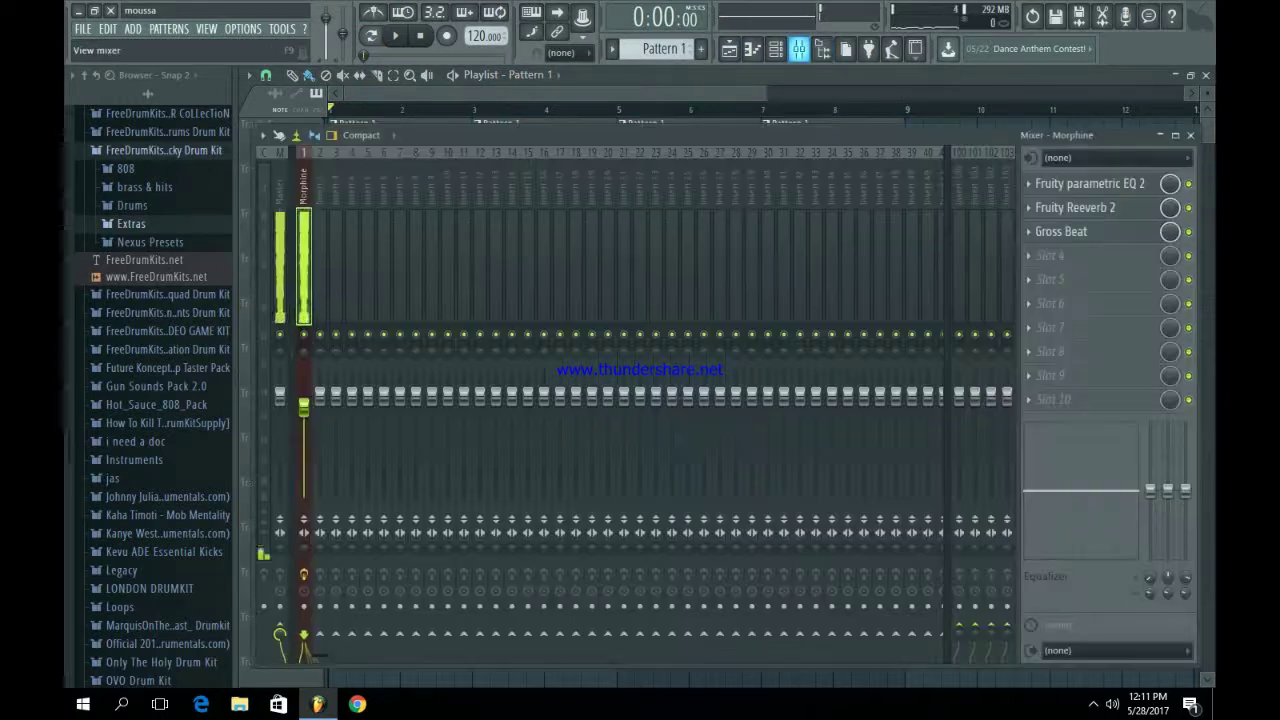
left_click(775, 48)
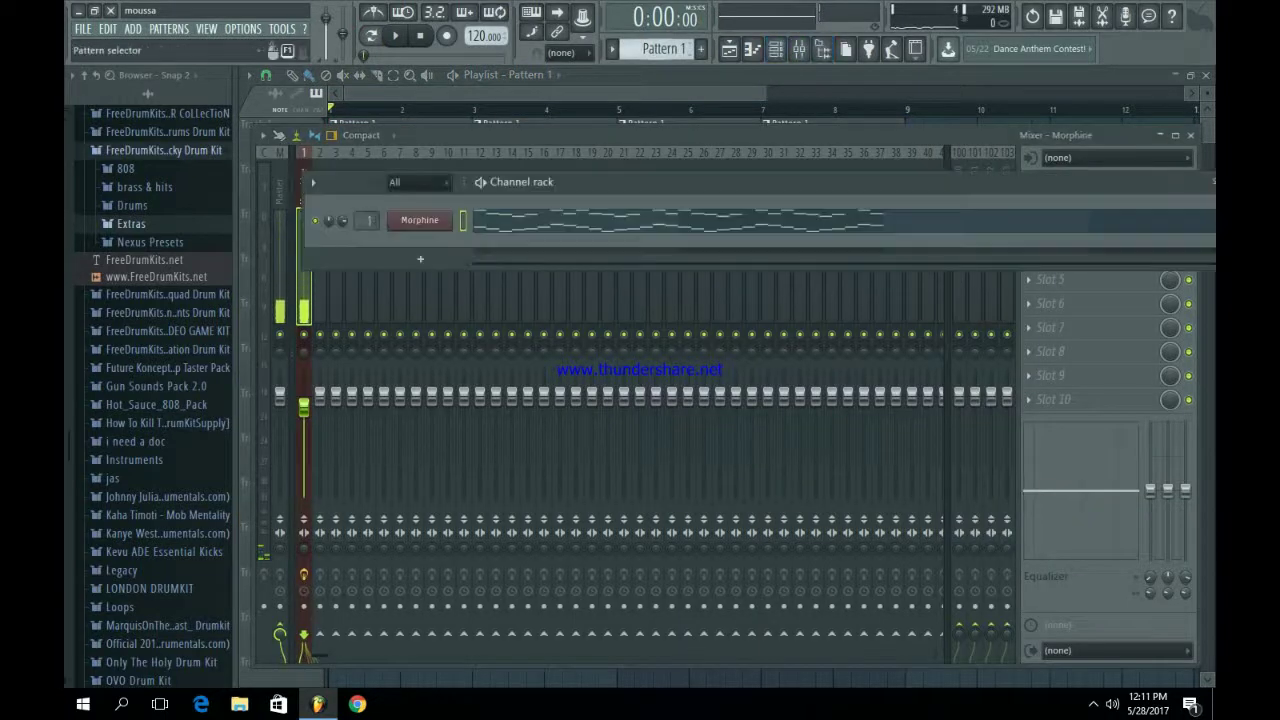
left_click(701, 49)
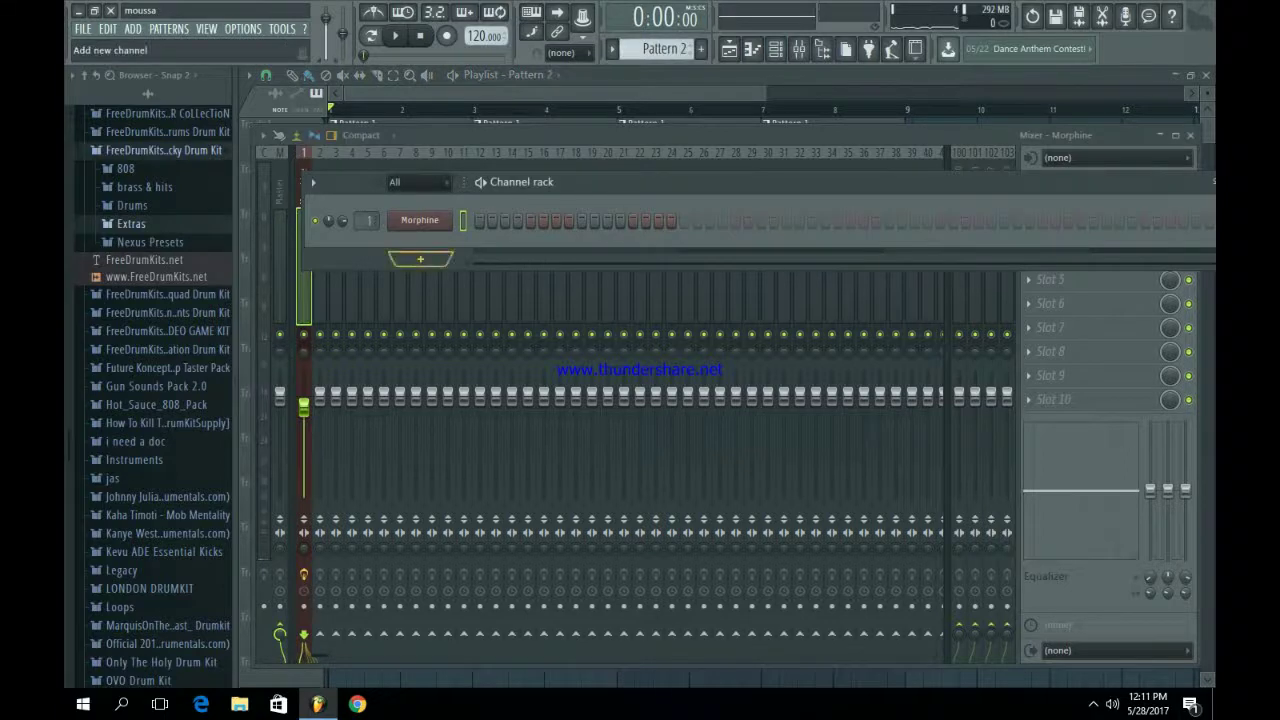
left_click(420, 259)
left_click(585, 187)
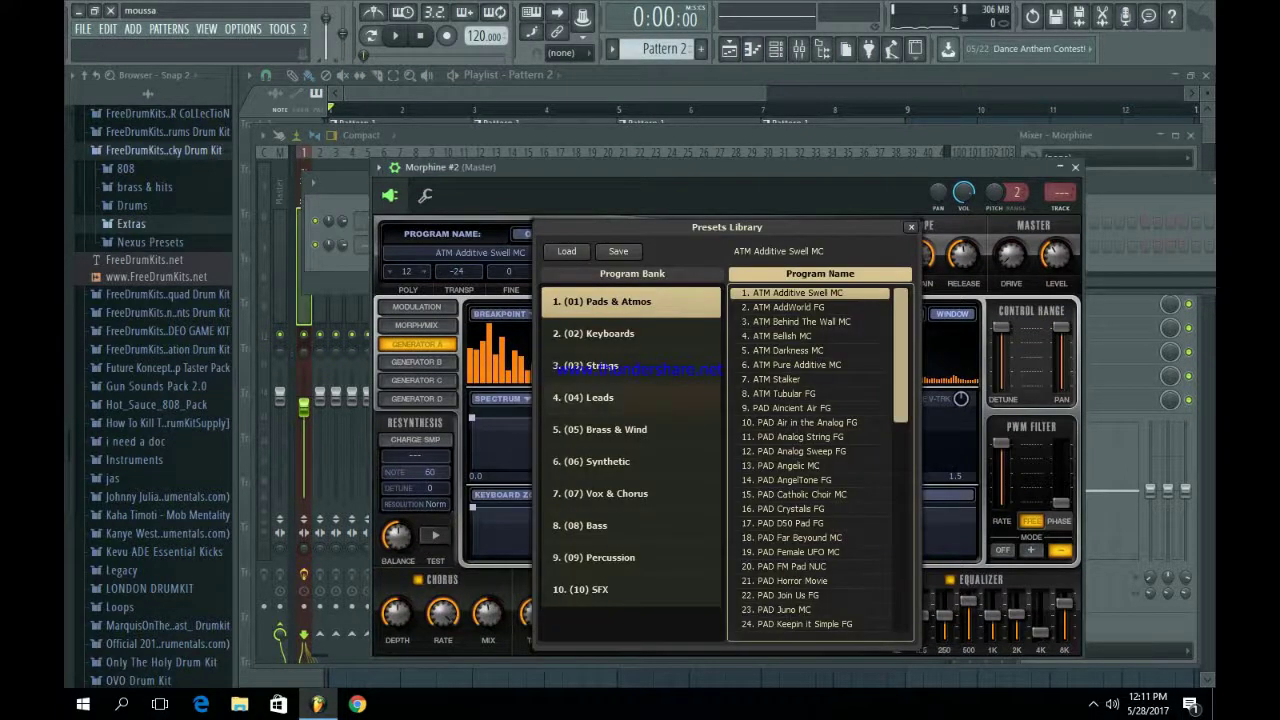
Load the STR MandoLynn NUC preset from the Strings bank into Morphine #2 and close its windows
left_click(631, 366)
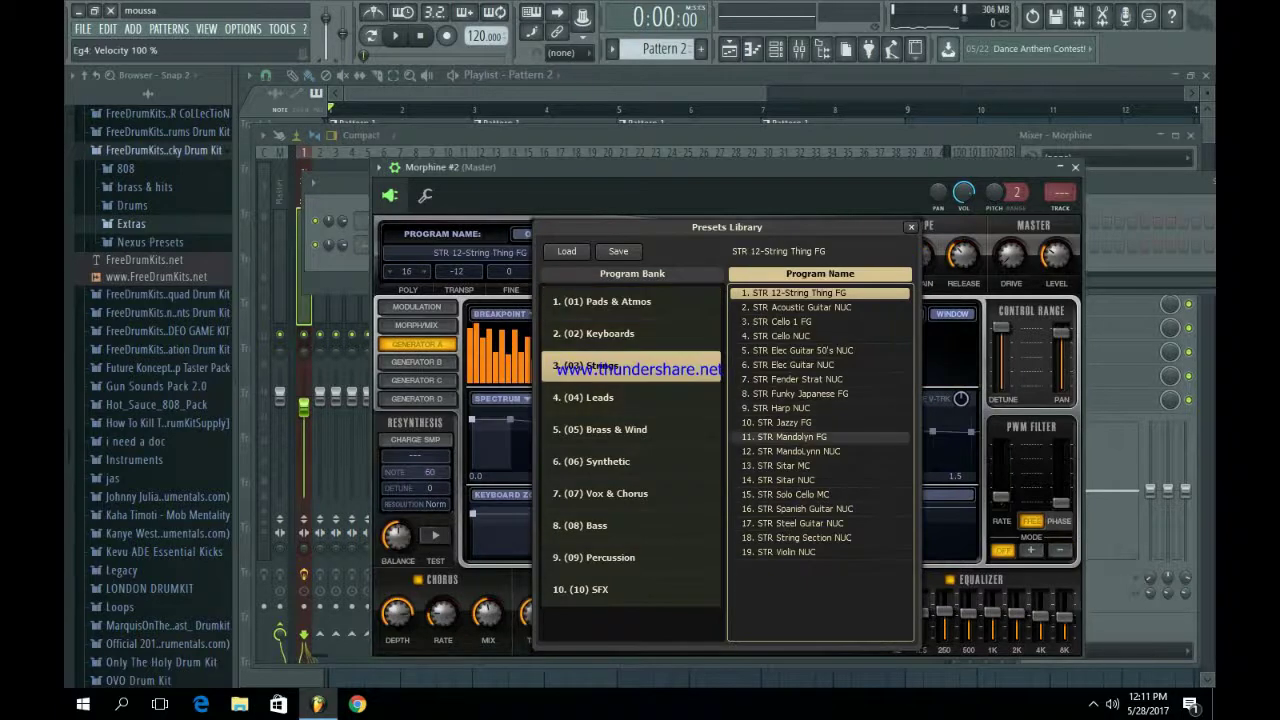
left_click(820, 451)
left_click(911, 227)
left_click(1075, 167)
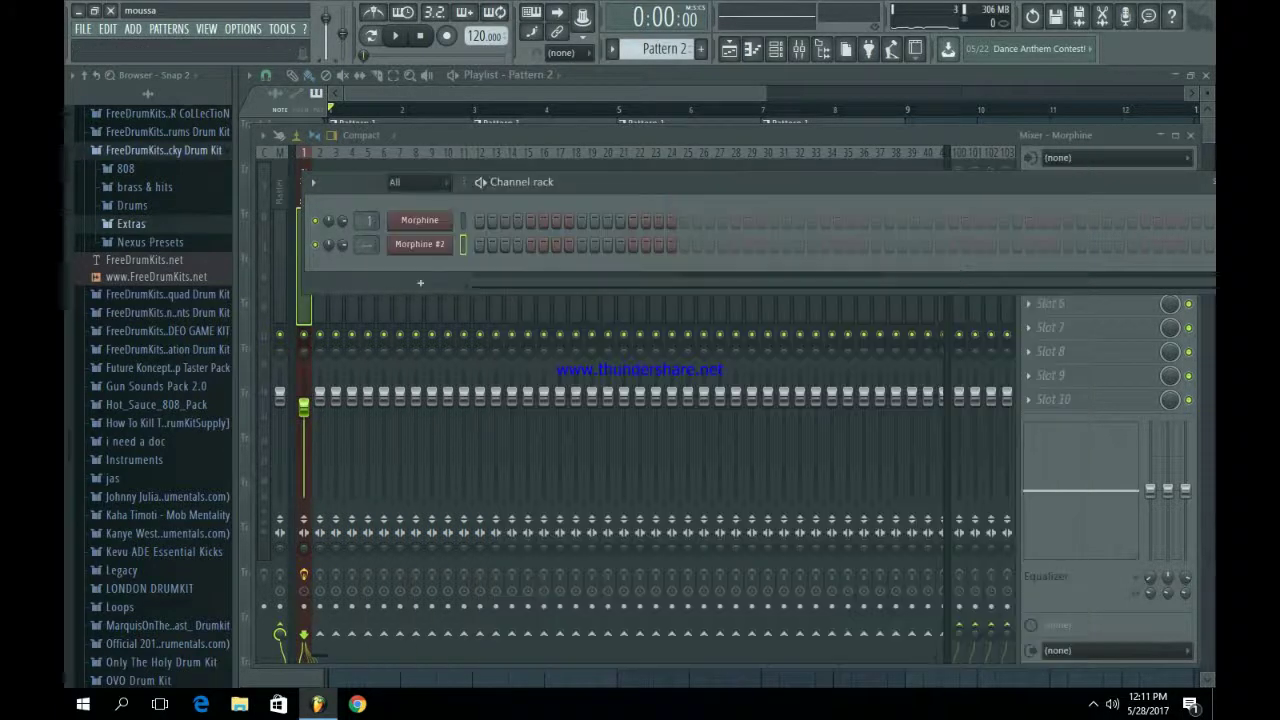
Return to Pattern 1 and open the piano roll of the Morphine #2 channel
key("Left")
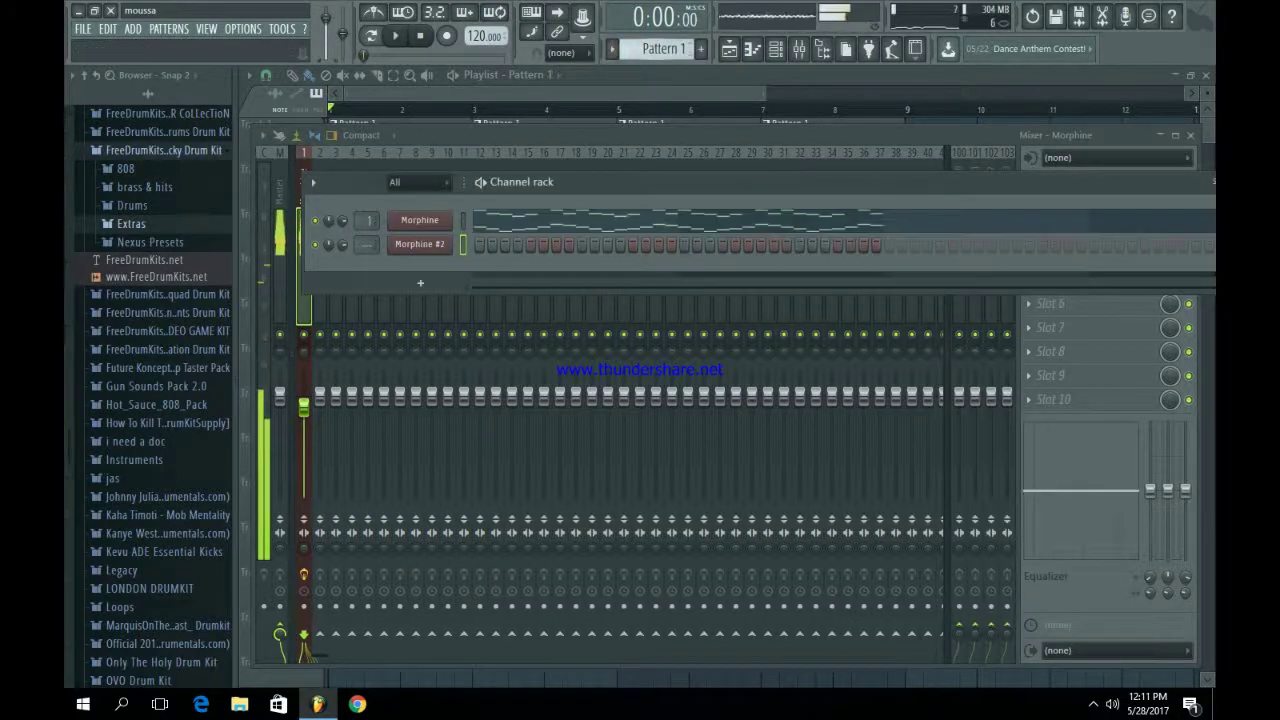
left_click(503, 220)
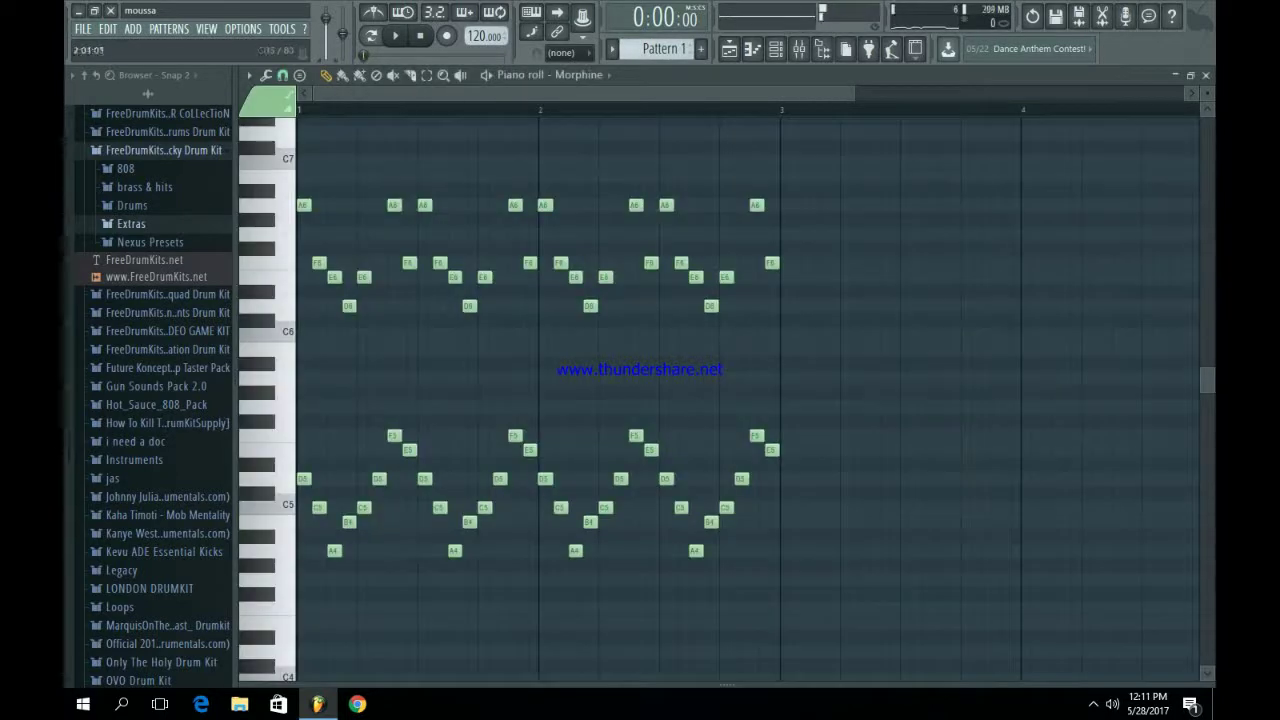
left_click(775, 48)
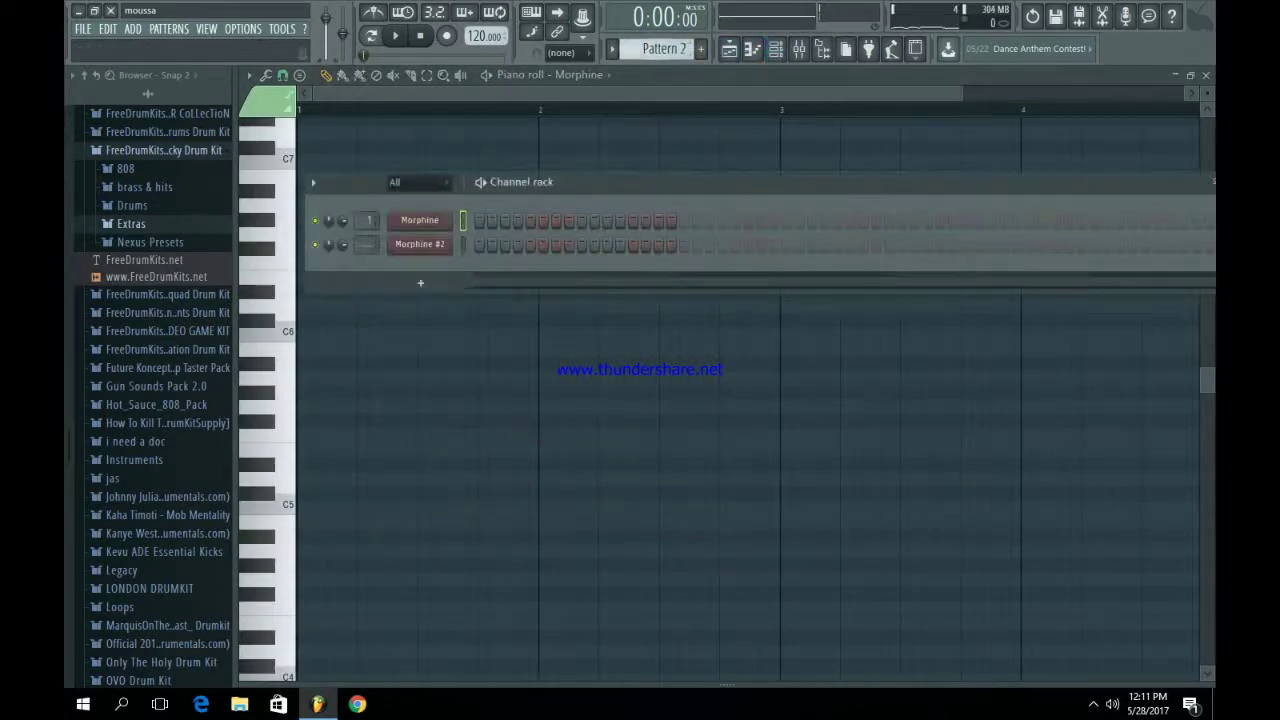
right_click(420, 244)
left_click(490, 246)
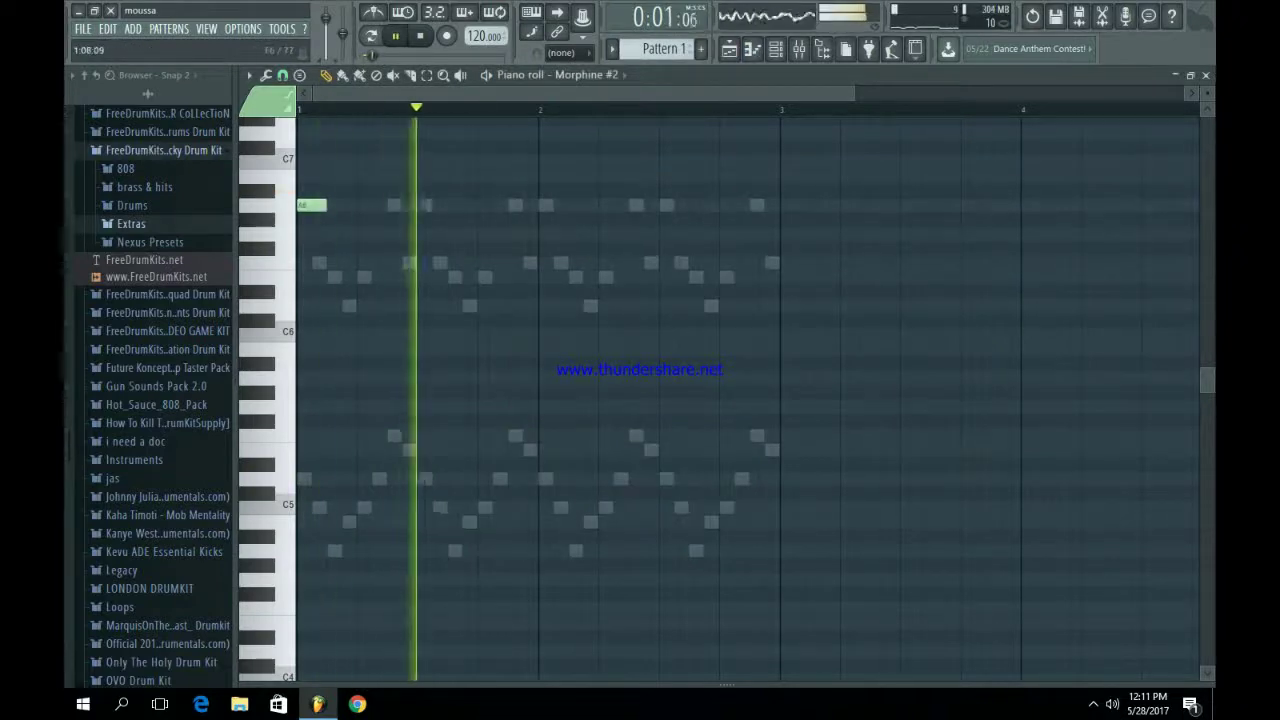
Draw a sparse Morphine #2 melody over bars 1 and 2 from A6 notes and longer E6 notes ending each bar, checking it with playback
key("space")
left_click(423, 263)
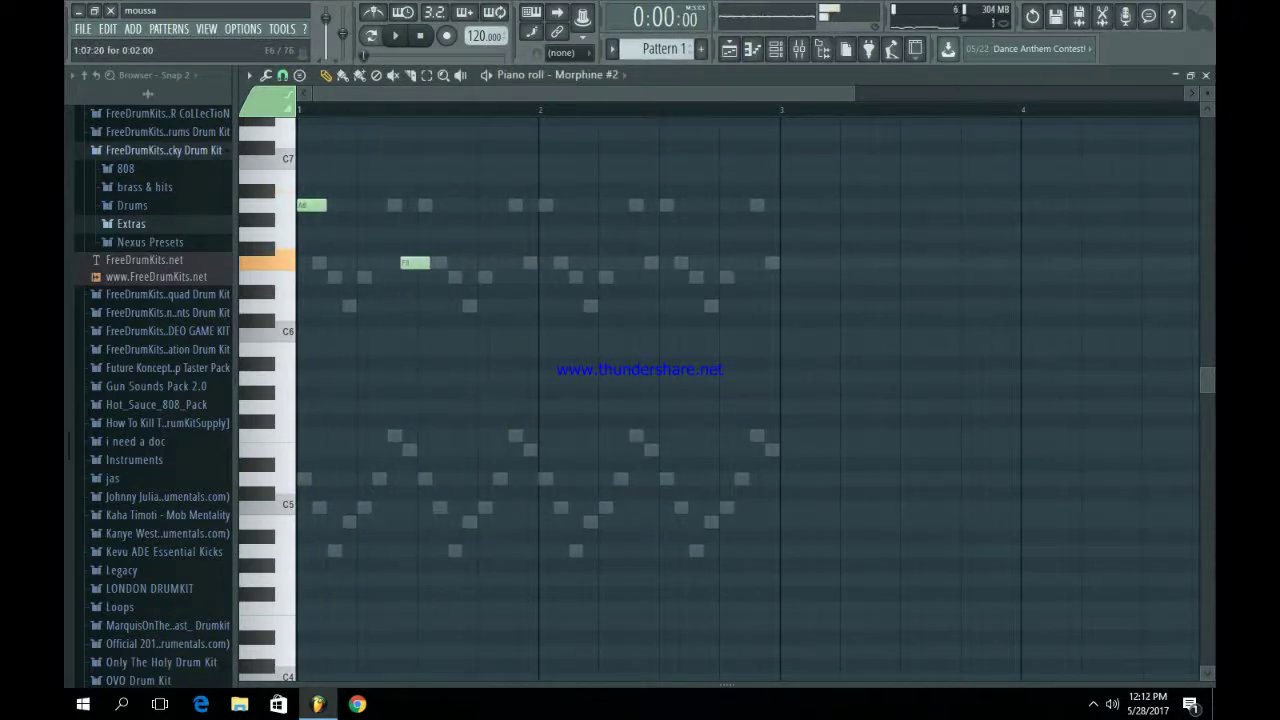
key("space")
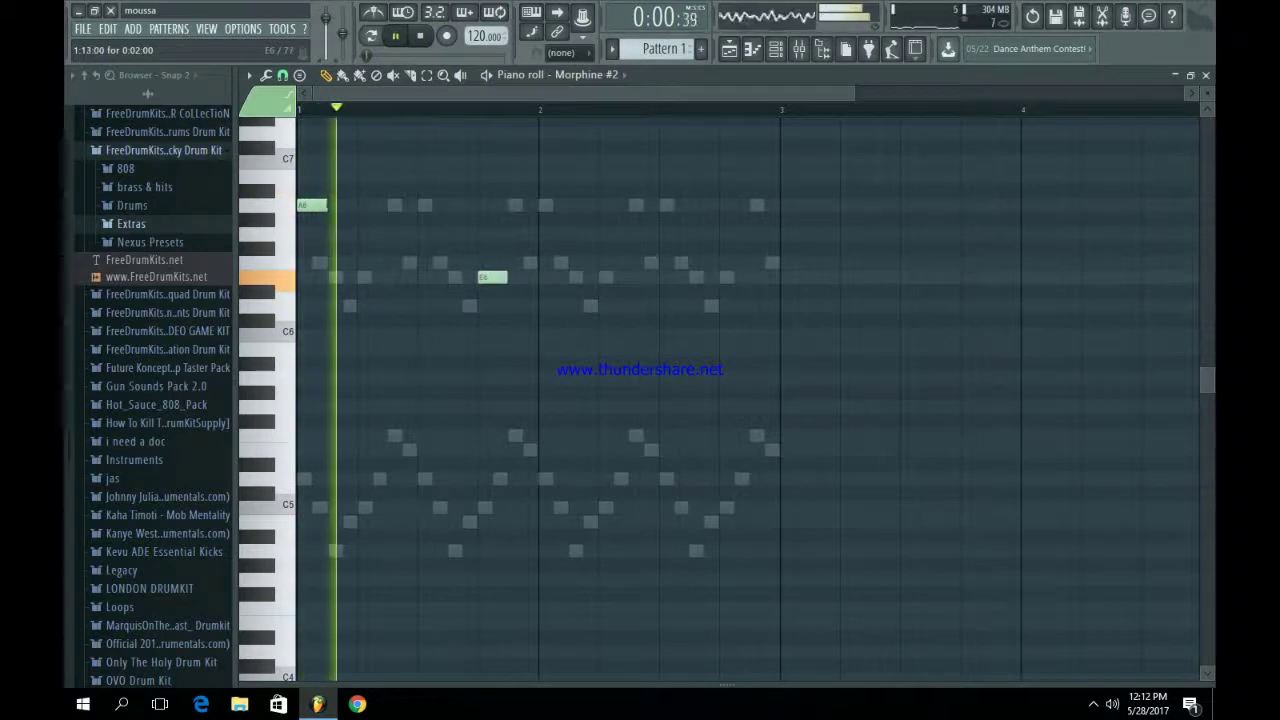
key("space")
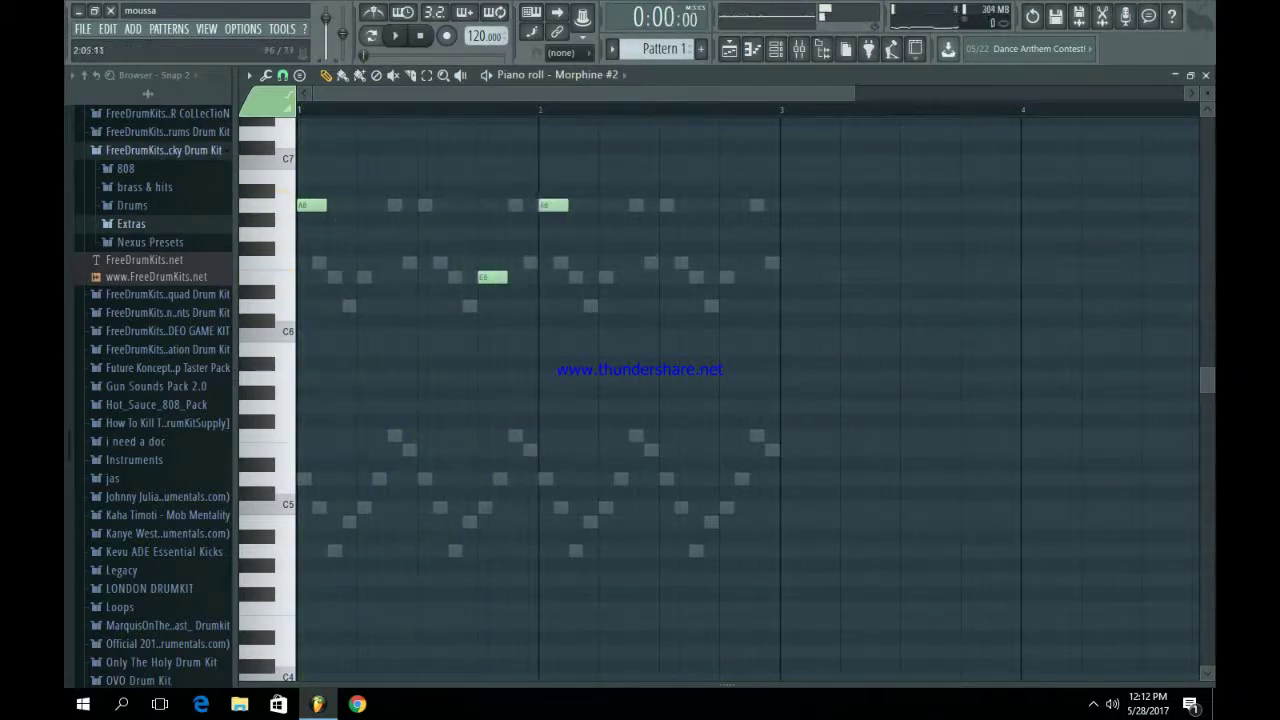
key("space")
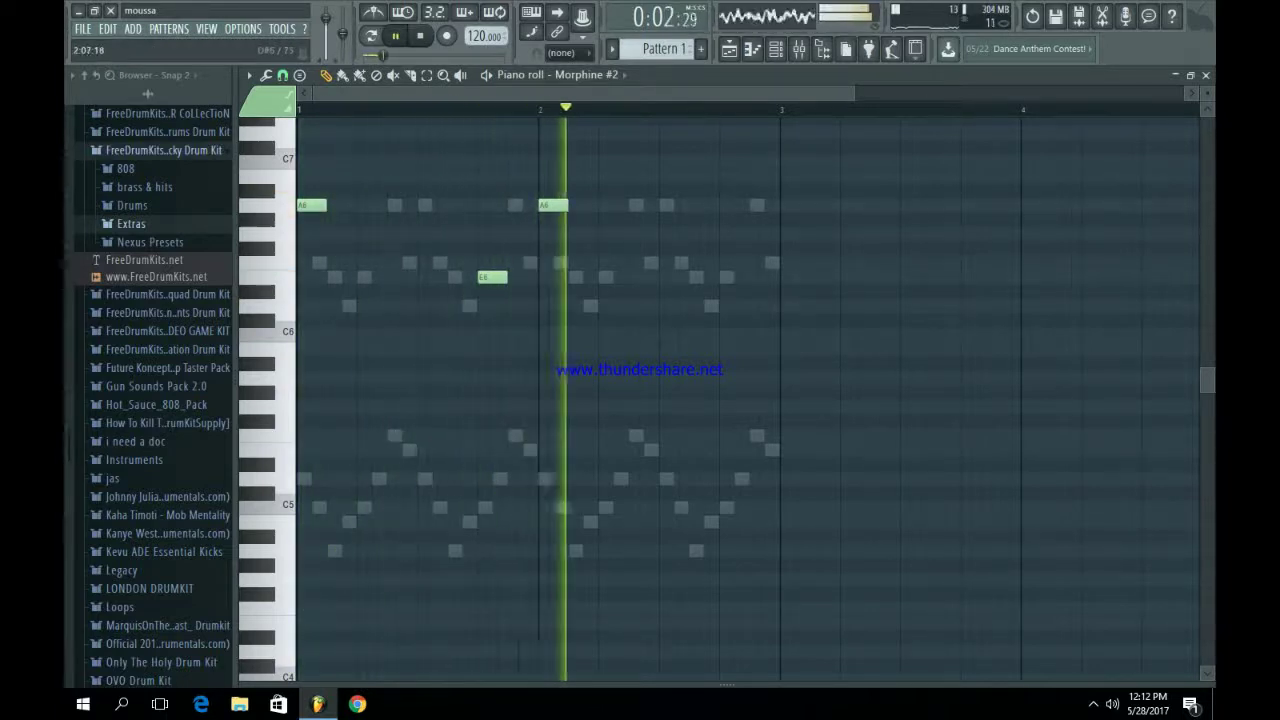
key("space")
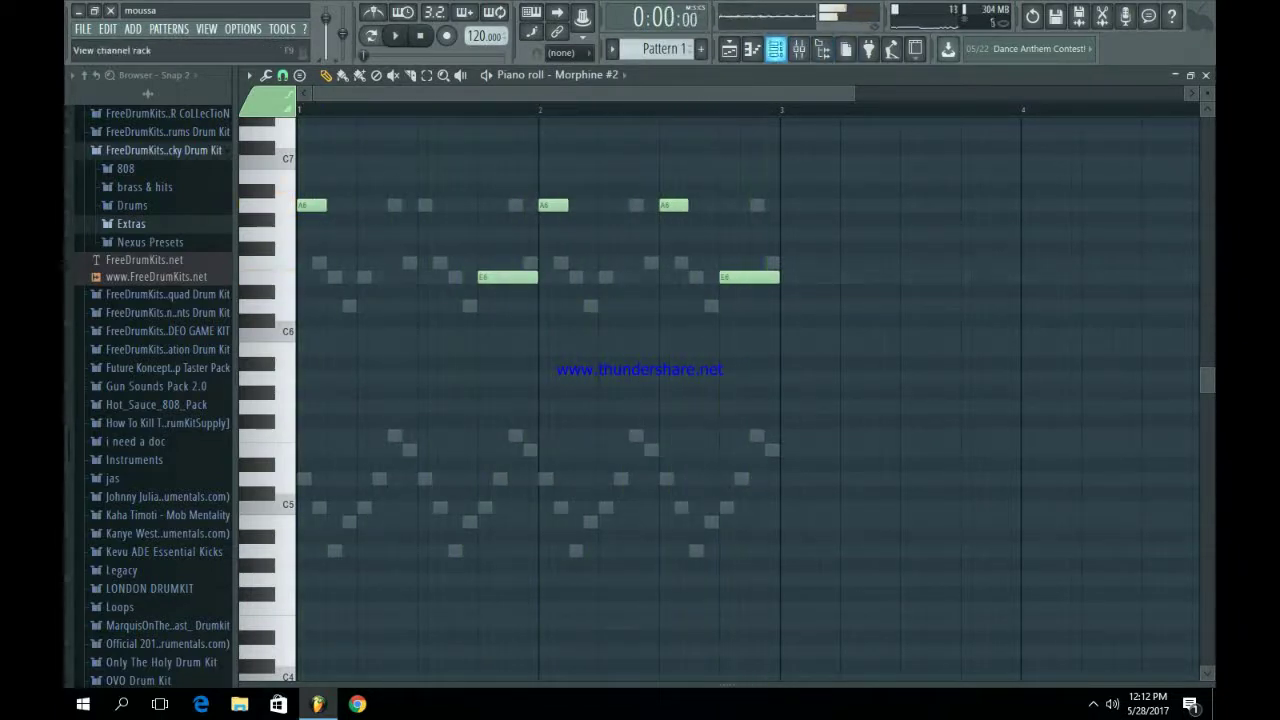
Move the Morphine #2 notes from Pattern 1 into the Morphine #2 channel of Pattern 2
left_click(775, 48)
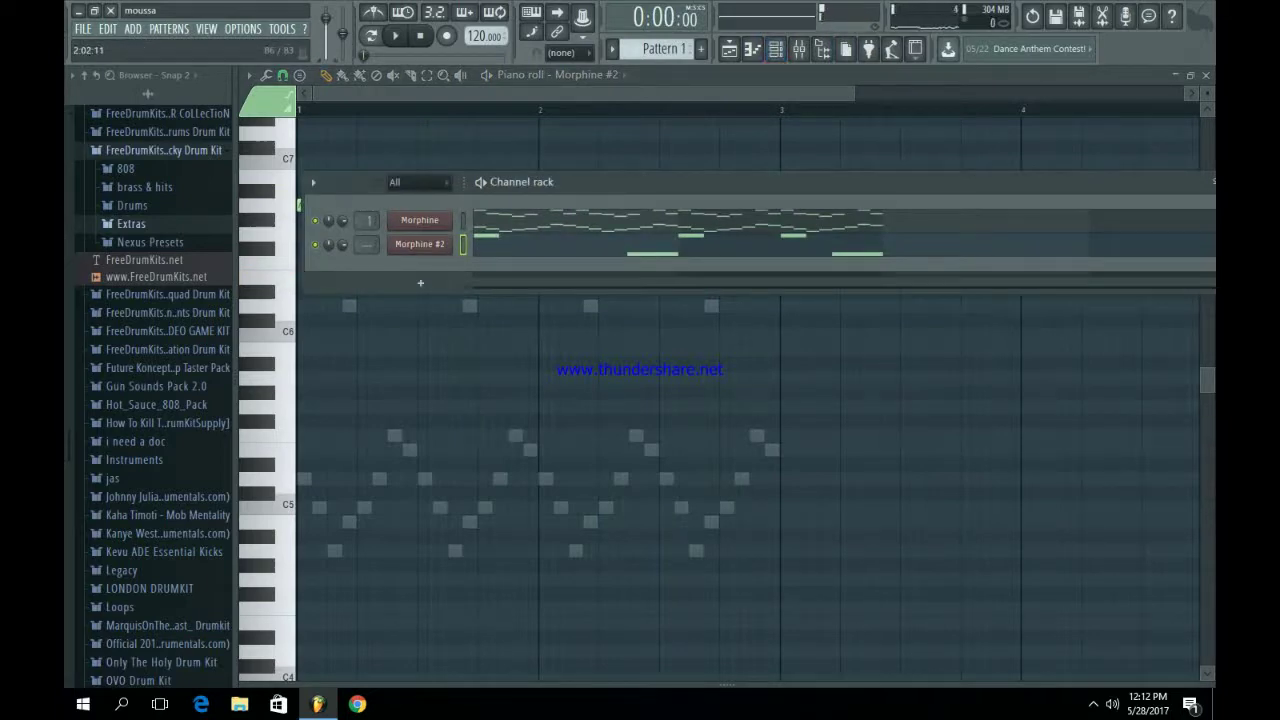
key("ctrl+x")
left_click(701, 49)
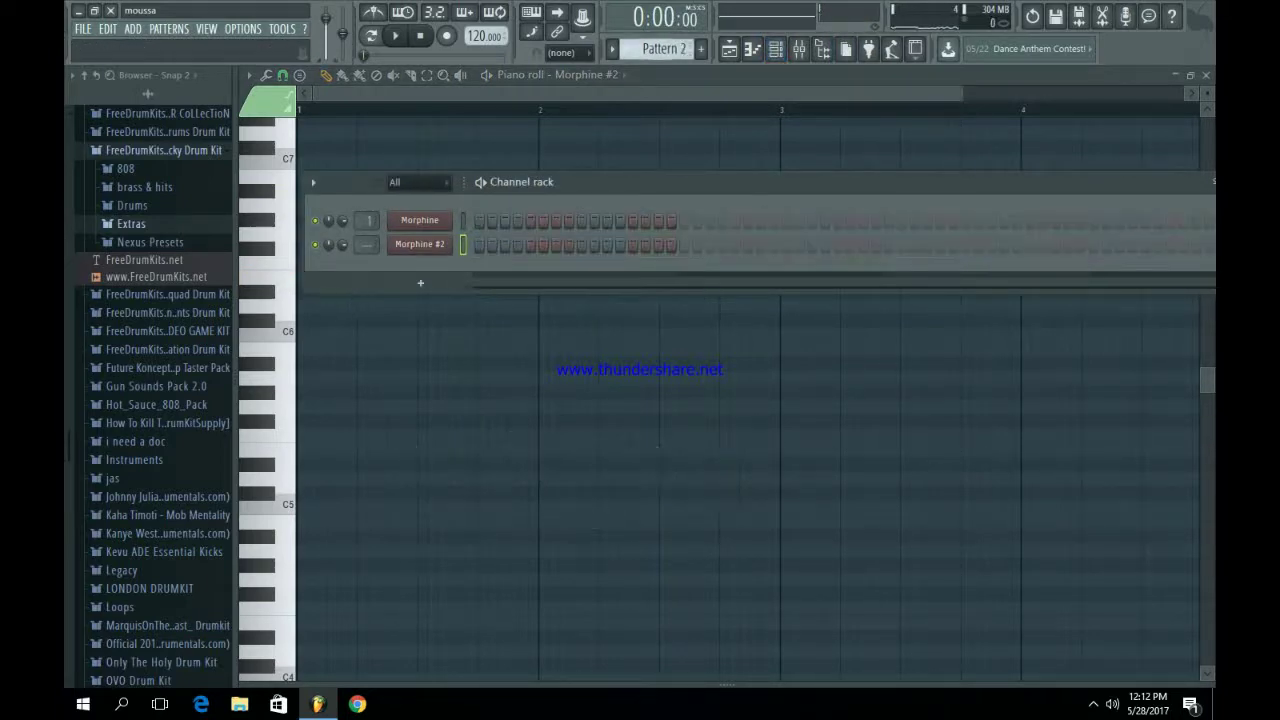
key("ctrl+v")
Open the Morphine #2 piano roll in Pattern 2 and play the moved melody, finishing back at the channel rack
left_click(508, 246)
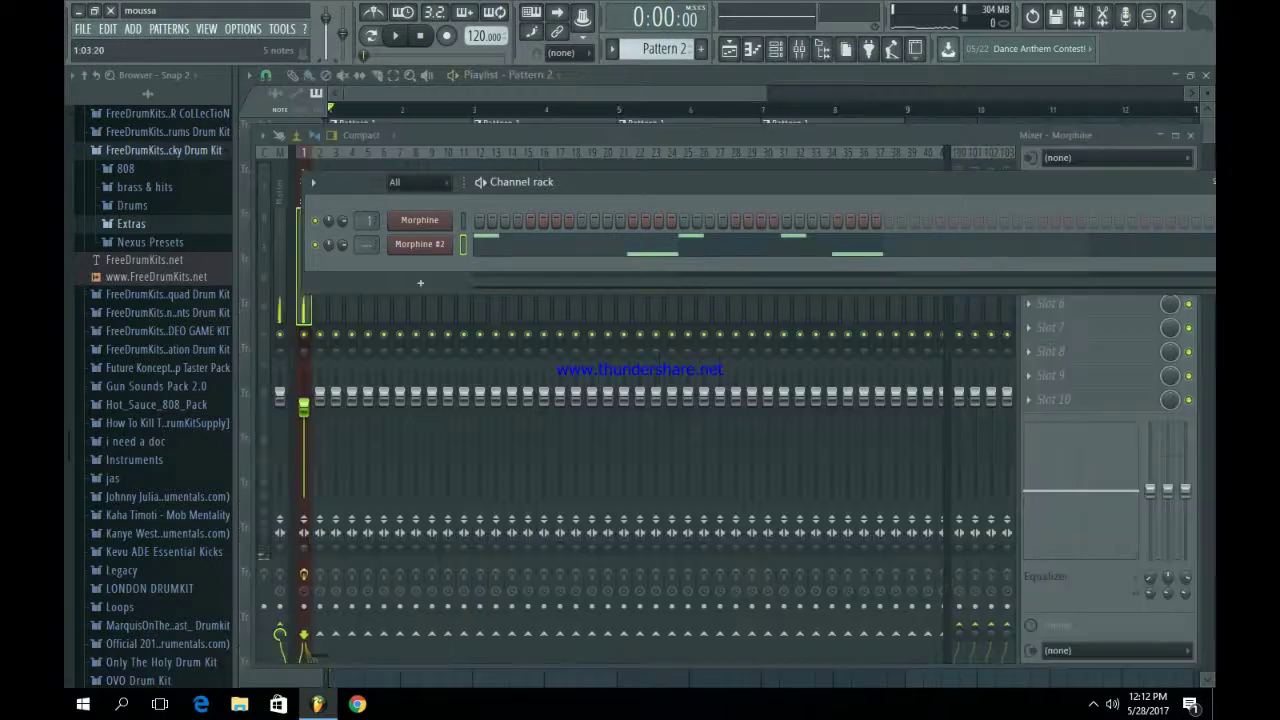
key("space")
left_click(508, 246)
key("space")
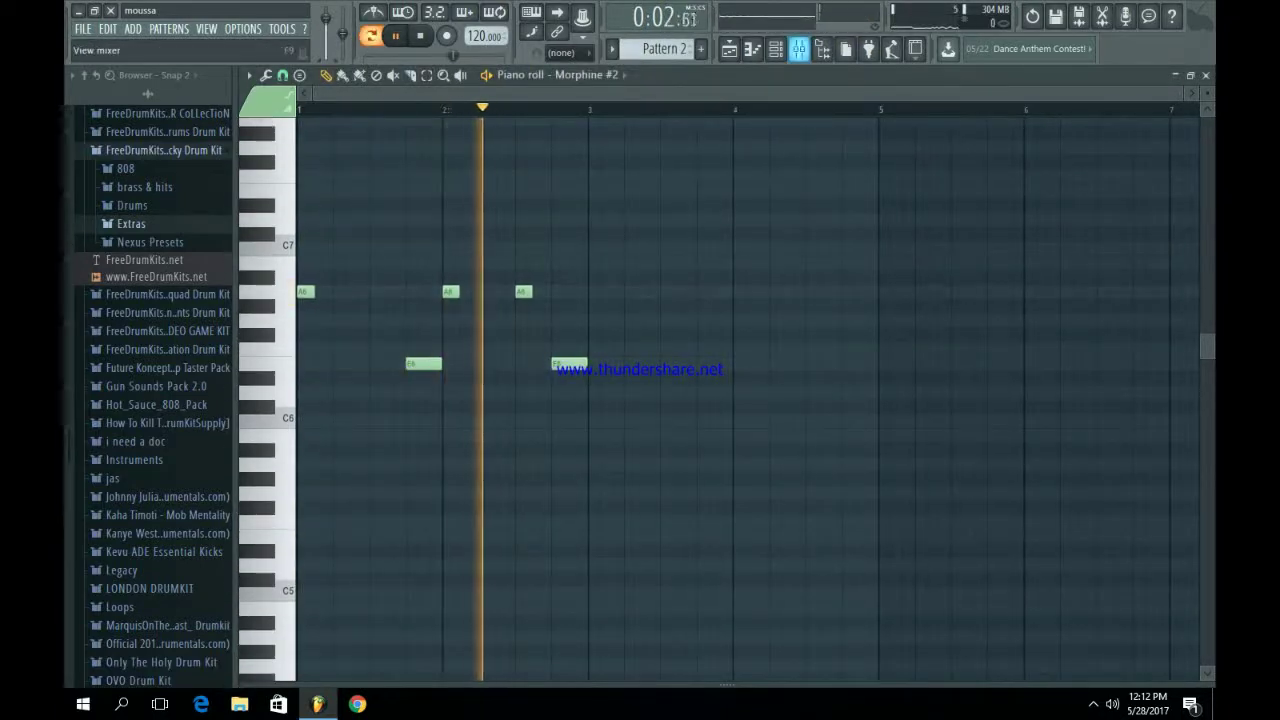
key("F6")
key("space")
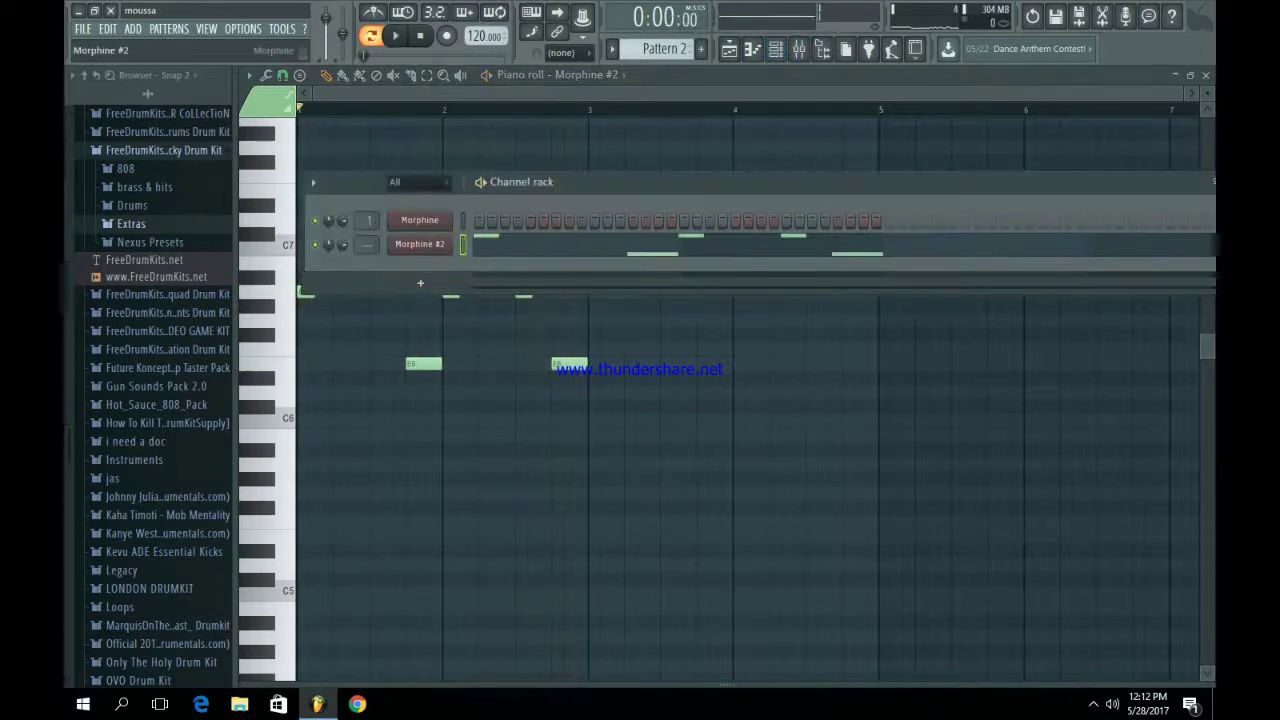
Audition the STR Solo Cello MC, Sitar NUC, Spanish Guitar NUC and Steel Guitar NUC presets on Morphine #2
left_click(420, 244)
left_click(480, 253)
left_click(793, 494)
key("space")
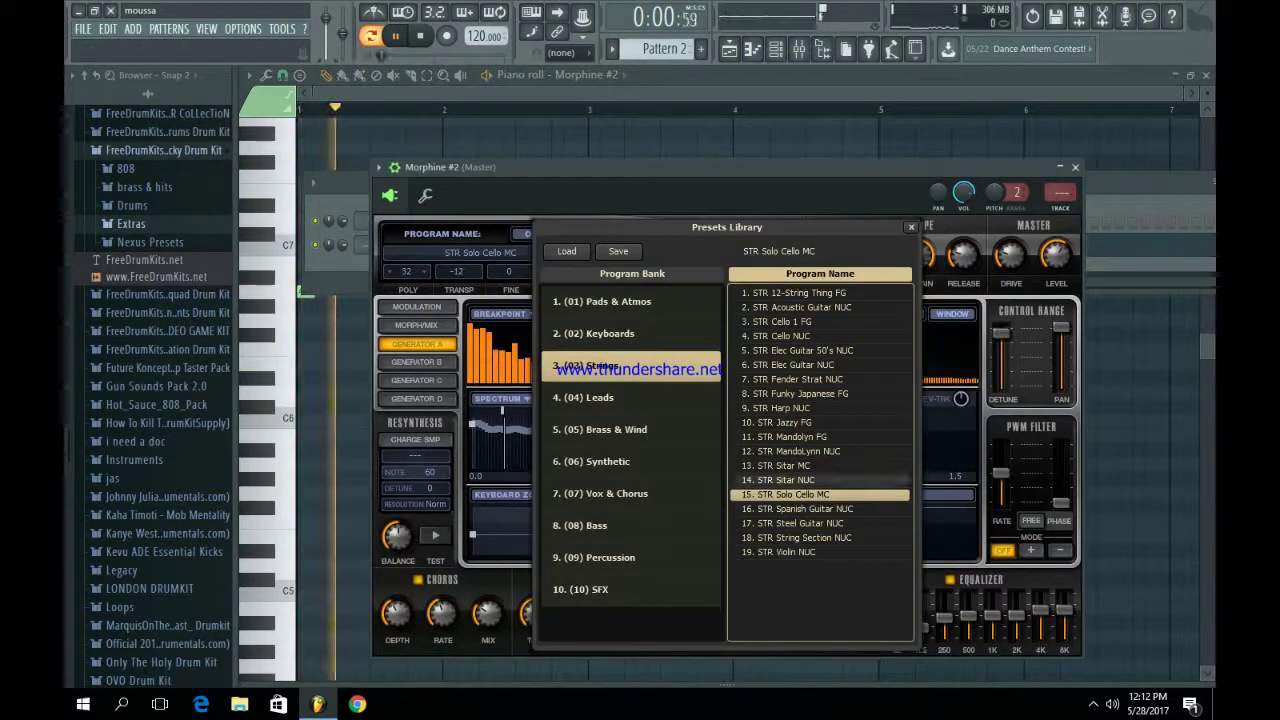
key("space")
left_click(786, 480)
key("space")
key("space")
left_click(804, 509)
key("space")
key("space")
left_click(800, 523)
key("space")
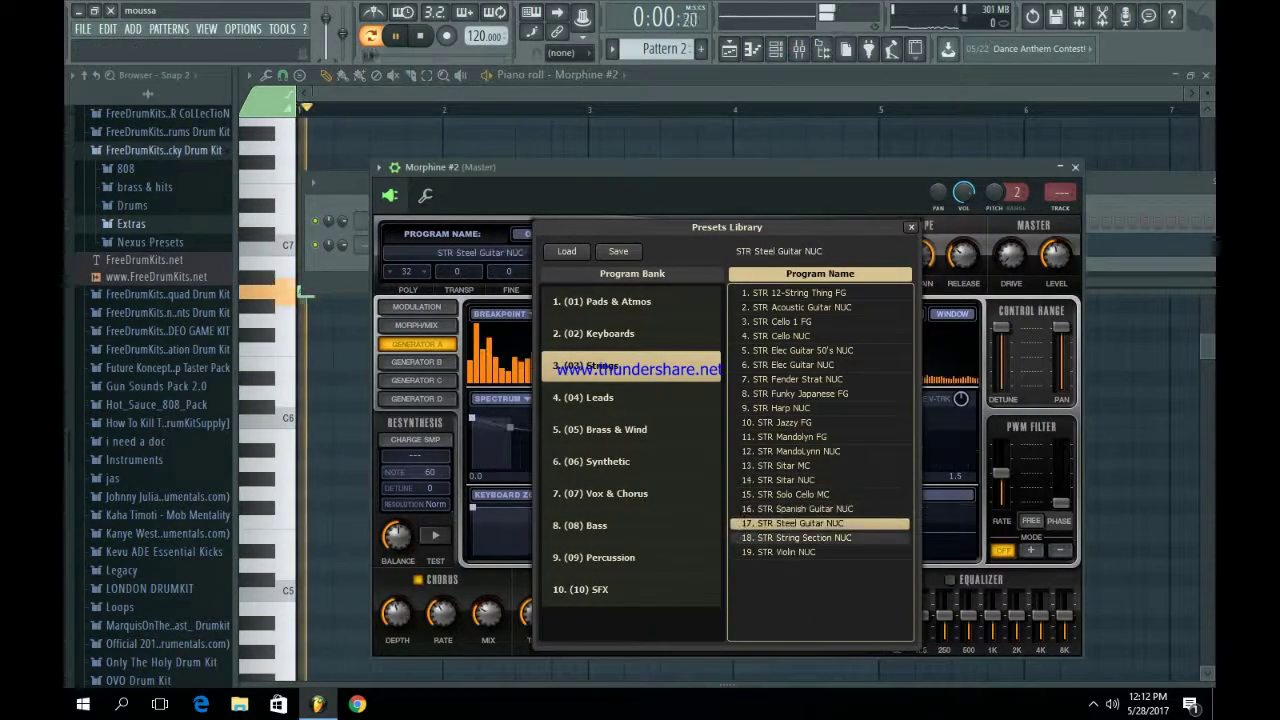
key("space")
Audition the STR String Section NUC, Violin NUC, Cello NUC and Cello 1 FG presets on the melody
left_click(804, 538)
key("space")
key("space")
left_click(786, 552)
key("space")
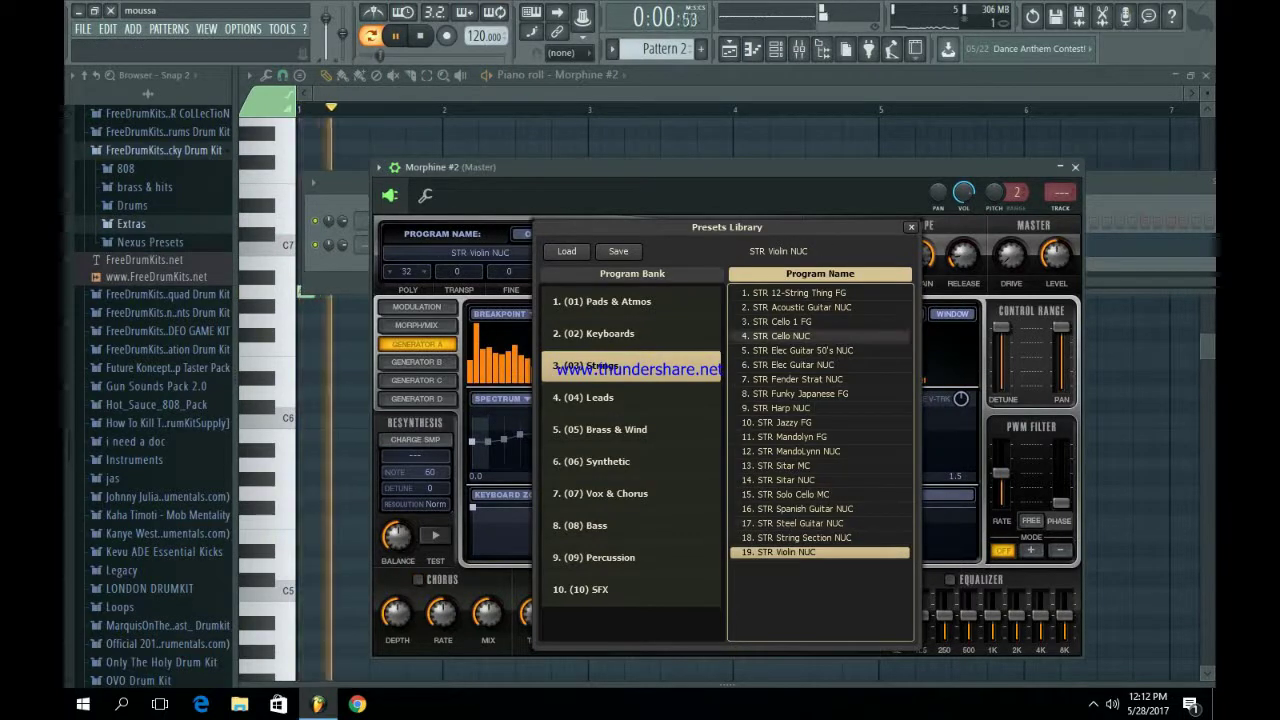
key("space")
left_click(781, 336)
key("space")
key("space")
left_click(781, 322)
key("space")
key("space")
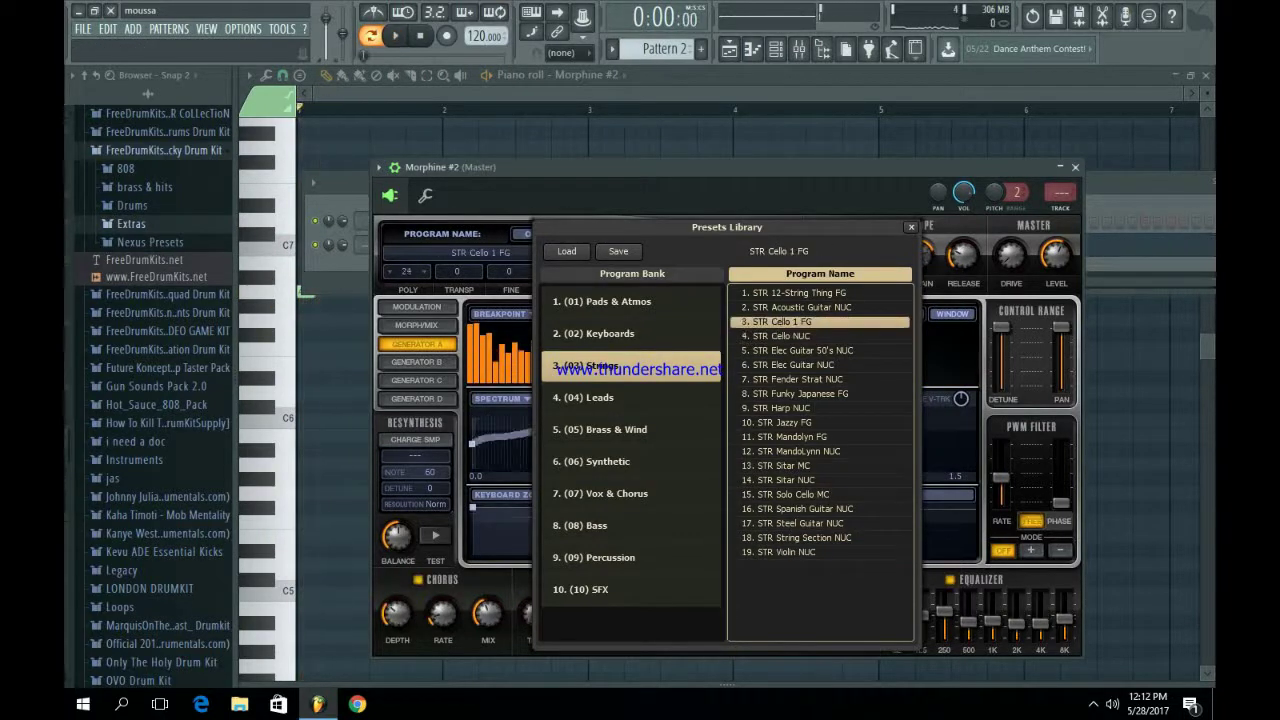
Load the STR Acoustic Guitar NUC preset into Morphine #2, preview it and close the synth's windows
left_click(800, 307)
key("space")
key("space")
left_click(911, 227)
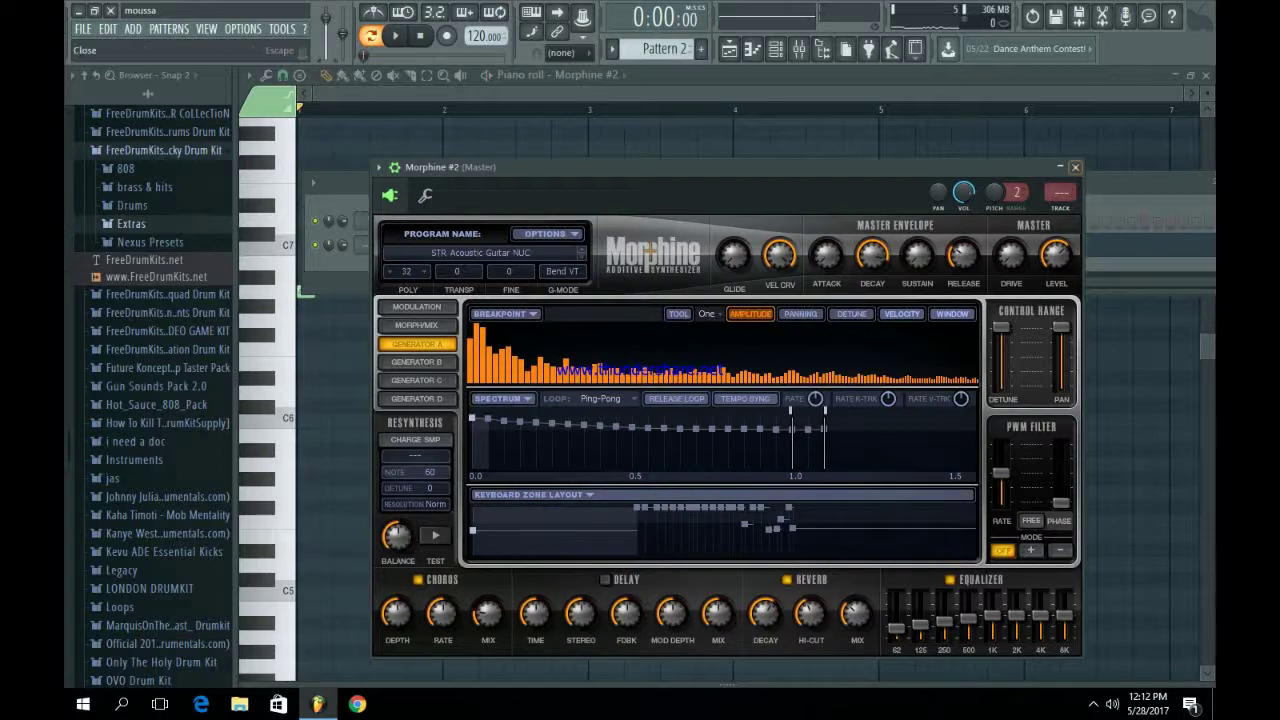
left_click(1075, 168)
Transpose all Morphine #2 notes in Pattern 2 down one octave to A5 and E5, play them and deselect
left_click(850, 243)
left_click(850, 243)
left_click_drag(865, 457, 299, 187)
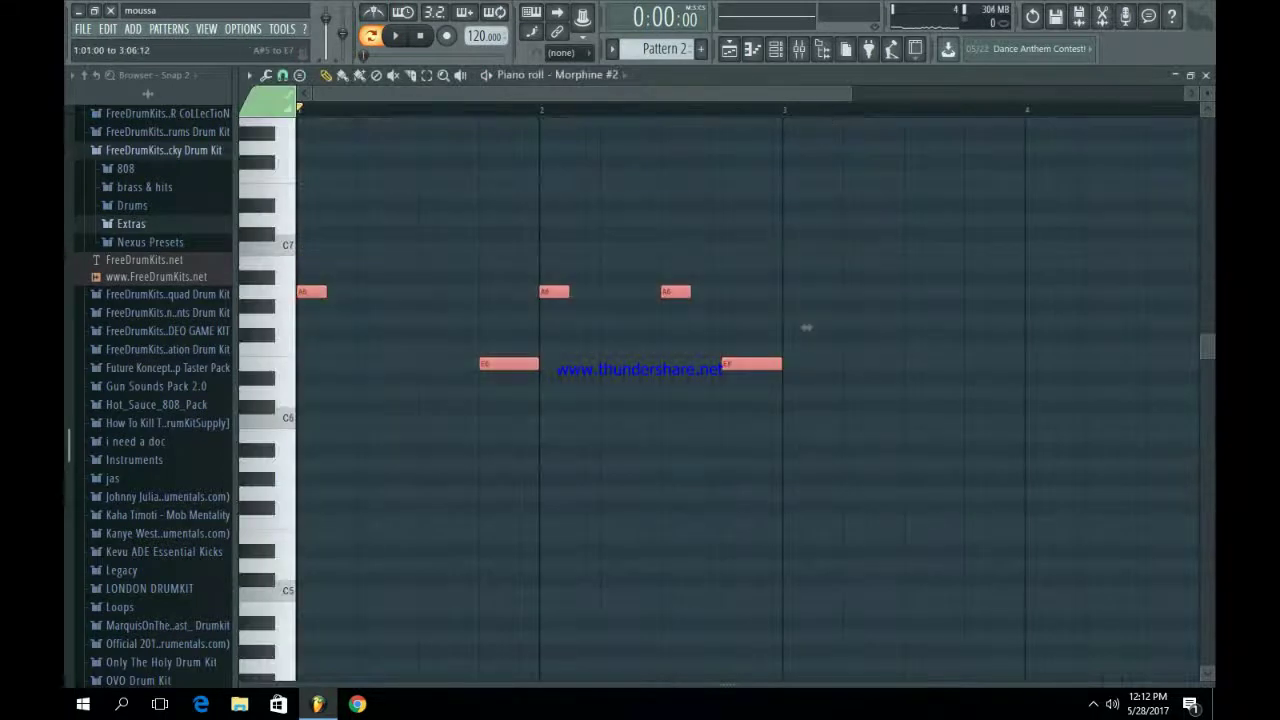
key("ctrl+Down")
key("space")
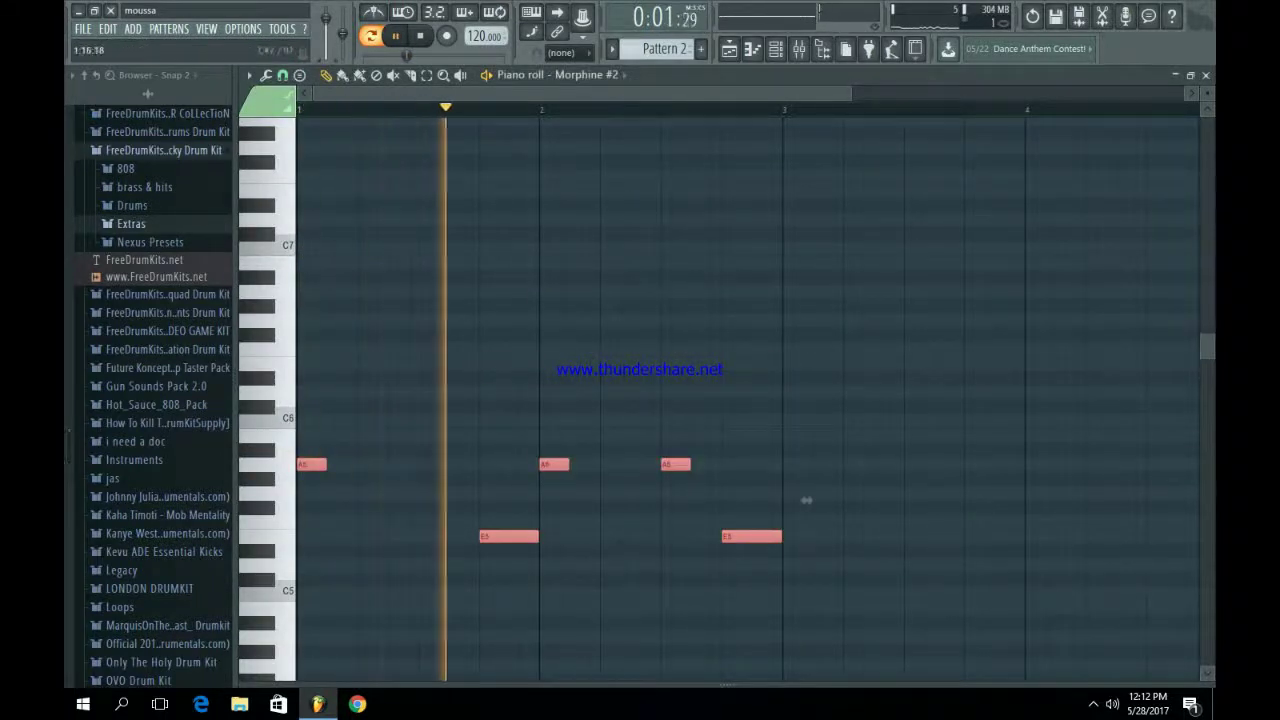
left_click(695, 275, "ctrl")
Reopen Morphine #2's preset library and audition the Strings presets from STR Mandolyn FG up to STR Fender Strat NUC
left_click(776, 49)
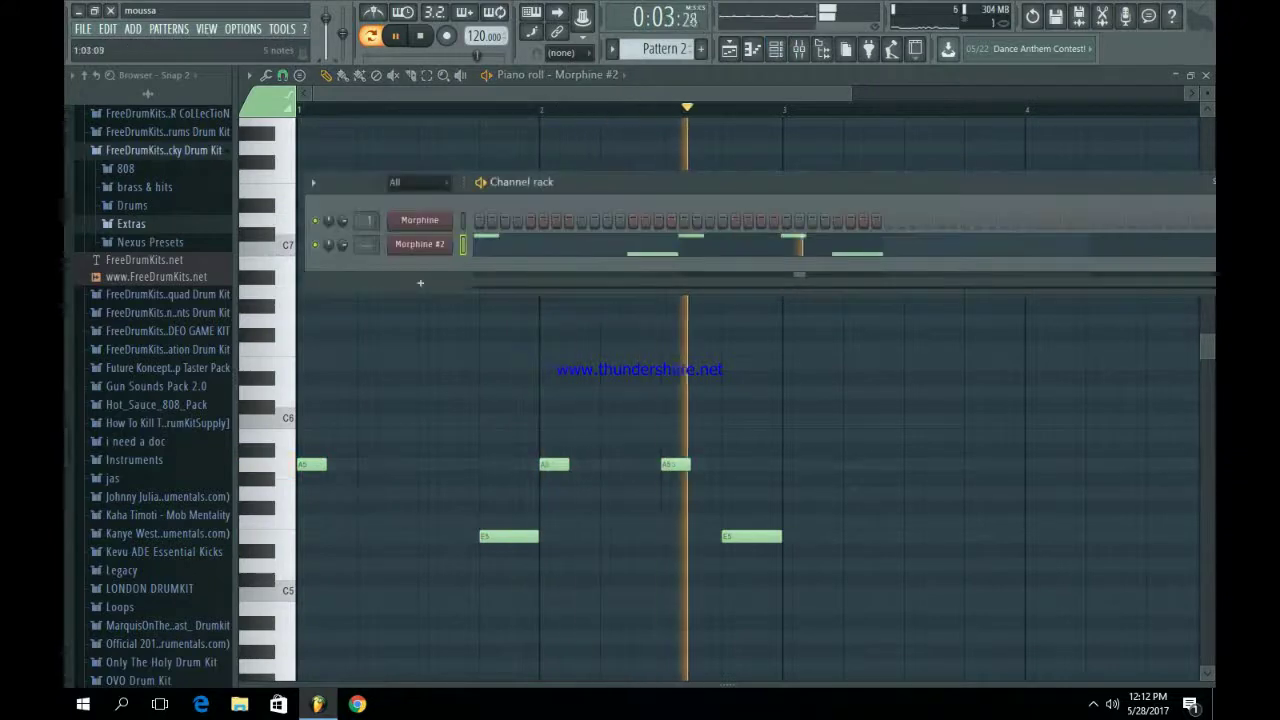
left_click(420, 245)
left_click(480, 253)
key("space")
left_click(791, 437)
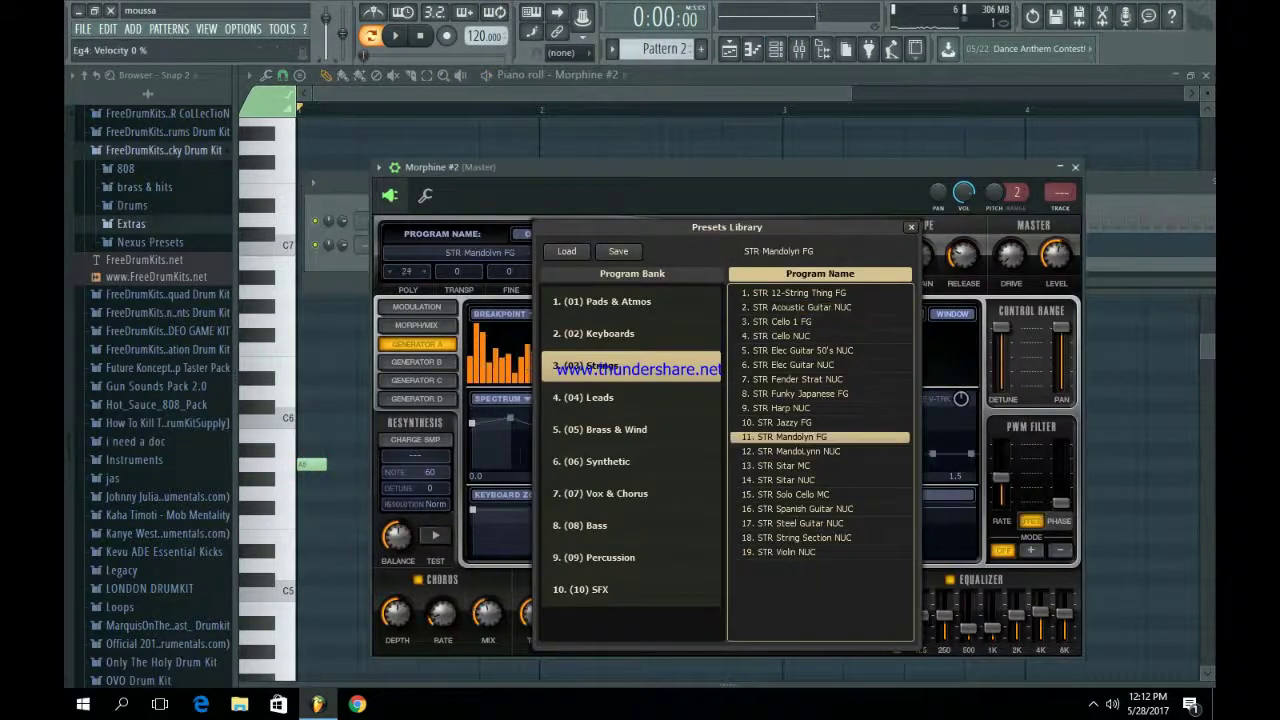
left_click(791, 408)
left_click(791, 394)
key("space")
key("space")
left_click(791, 379)
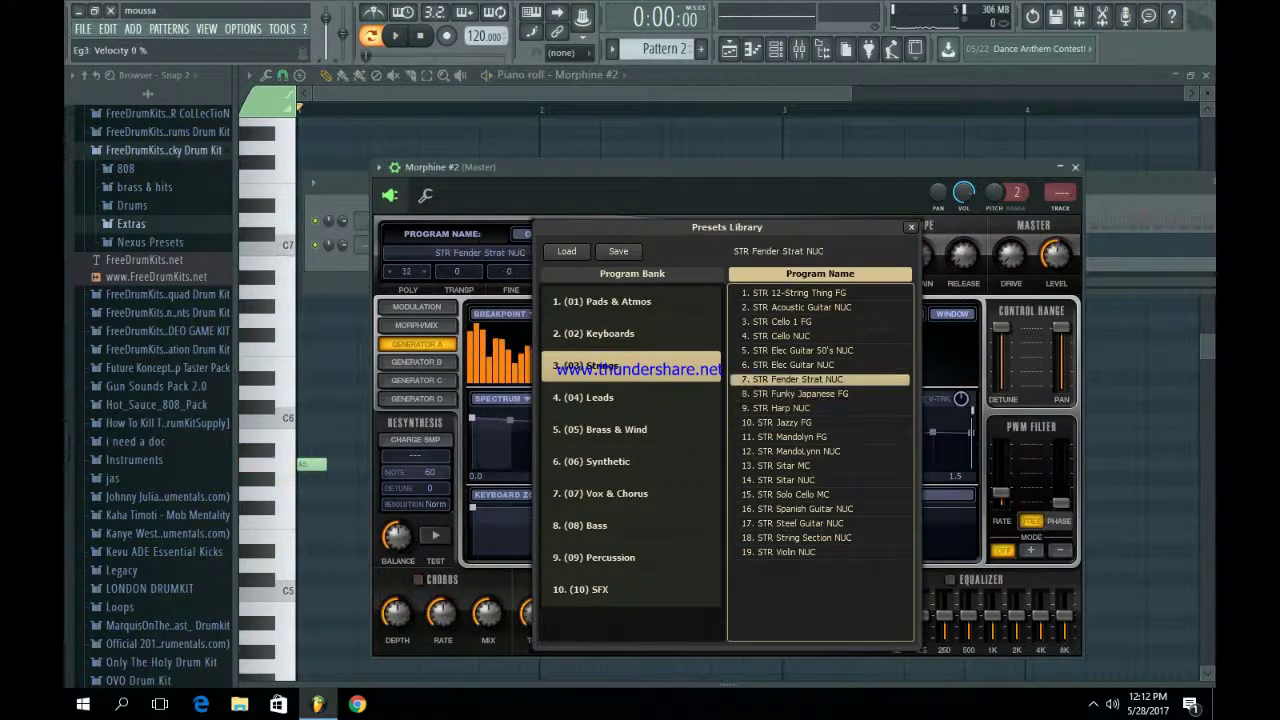
key("space")
key("space")
Audition the STR Spanish Guitar NUC, STR Steel Guitar NUC and STR Cello 1 FG presets on the lowered melody
left_click(800, 509)
key("space")
key("space")
left_click(800, 523)
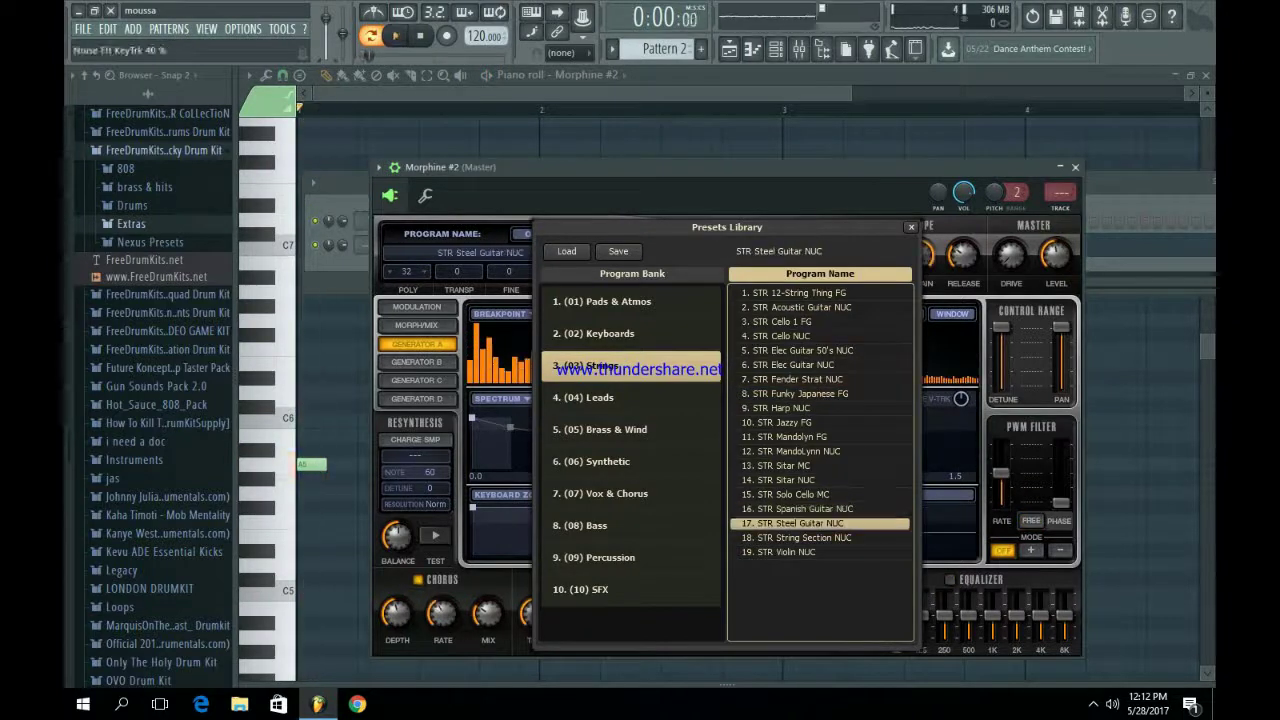
key("space")
key("space")
left_click(795, 322)
key("space")
key("space")
Load the STR Cello NUC preset into Morphine #2, check it with playback and close the synth's windows
left_click(795, 336)
key("space")
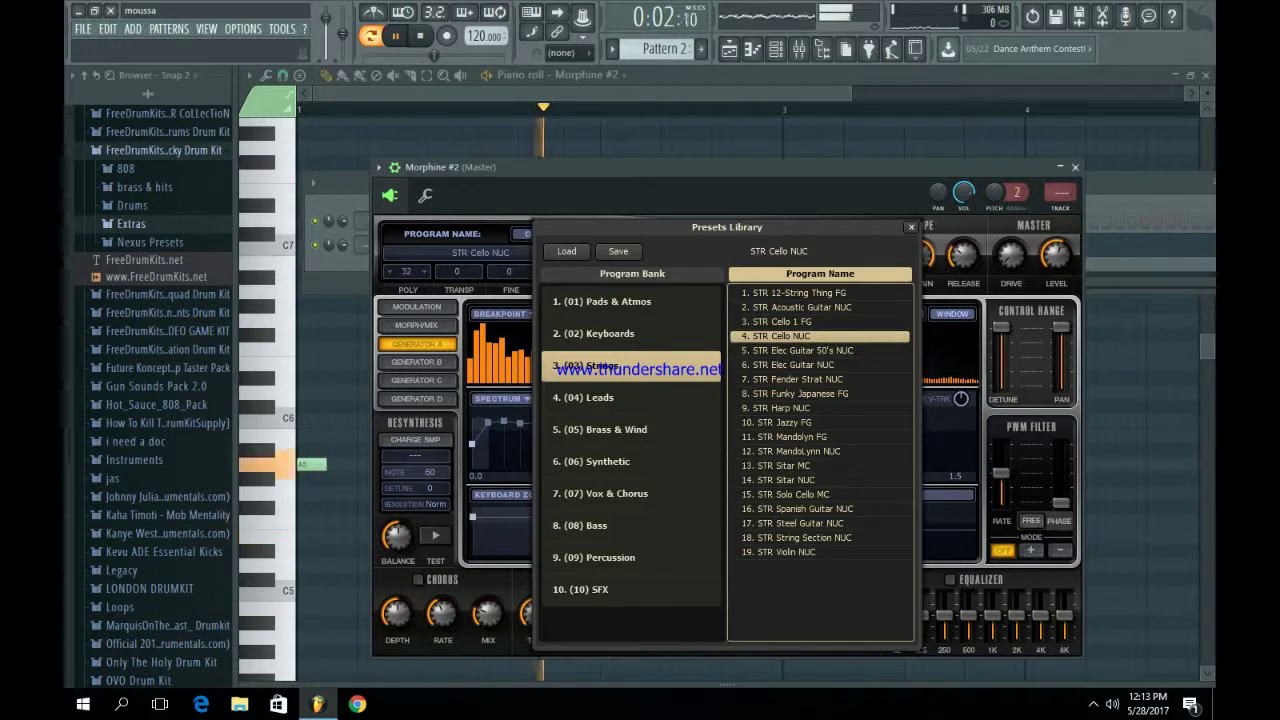
left_click(911, 227)
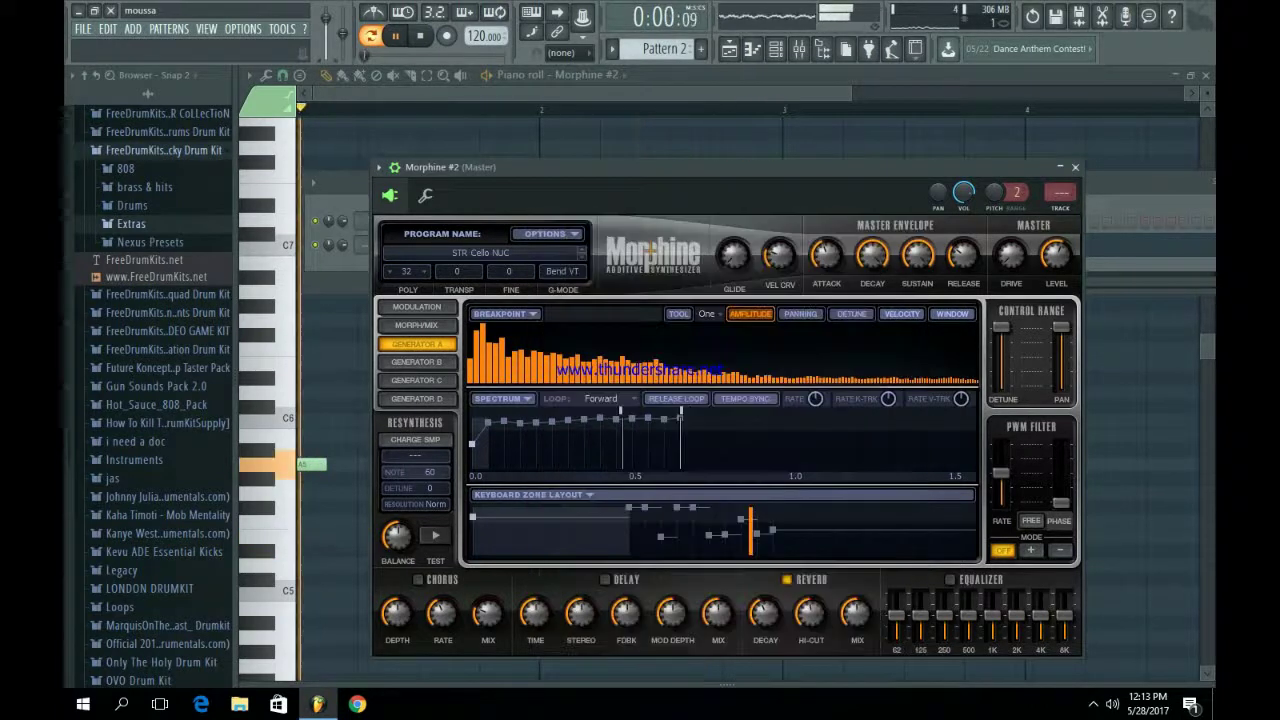
left_click(1075, 167)
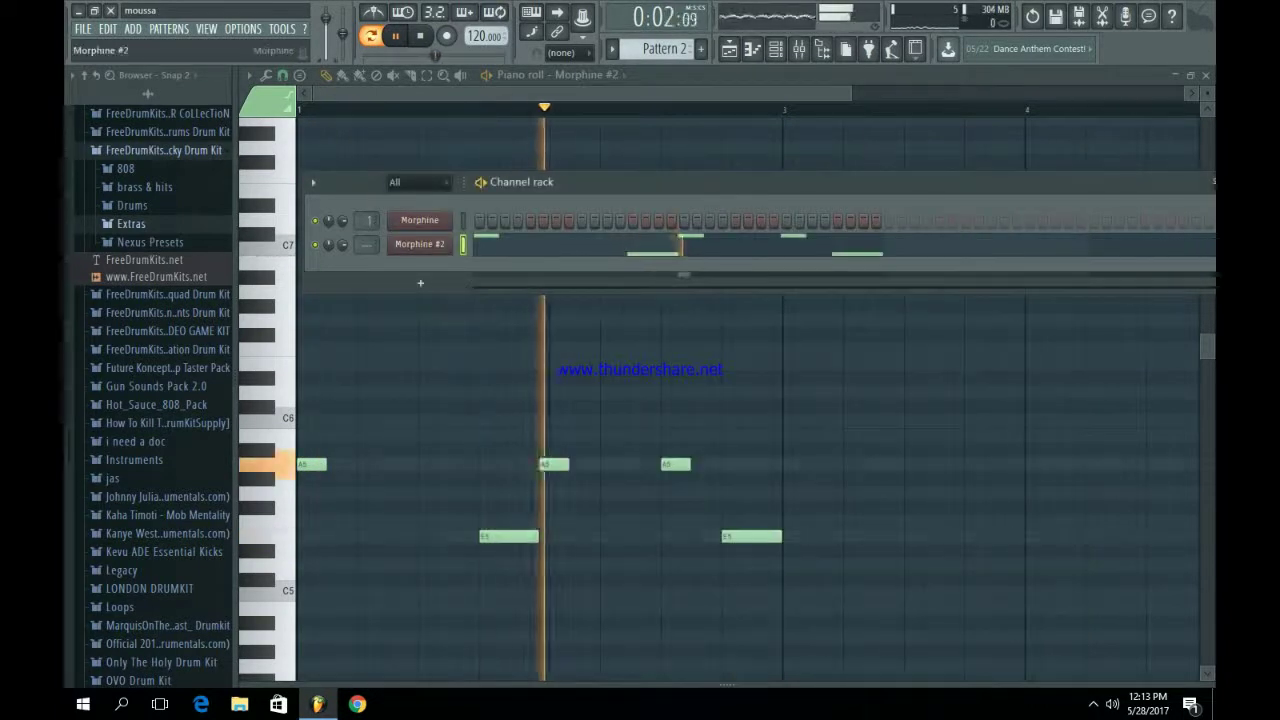
Route the Morphine #2 channel to mixer track 2 and load Effector in that track's first effect slot
left_click(419, 244)
key("F9")
key("space")
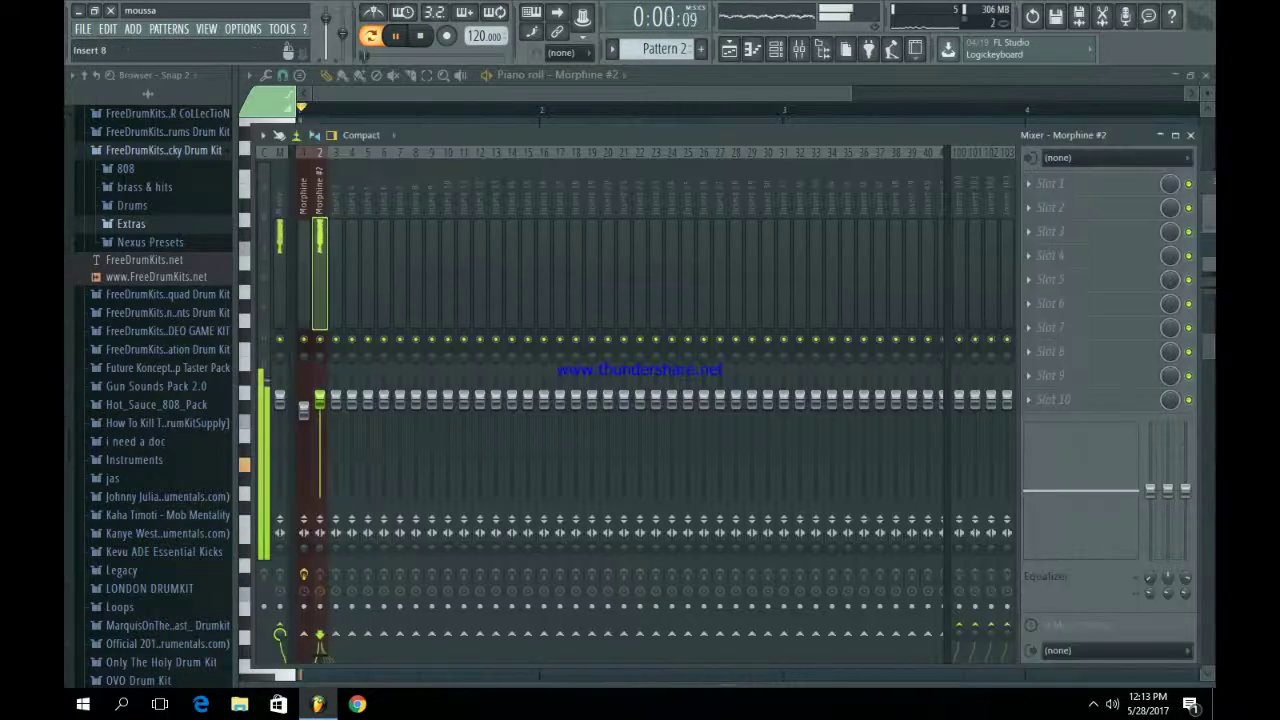
left_click(1045, 185)
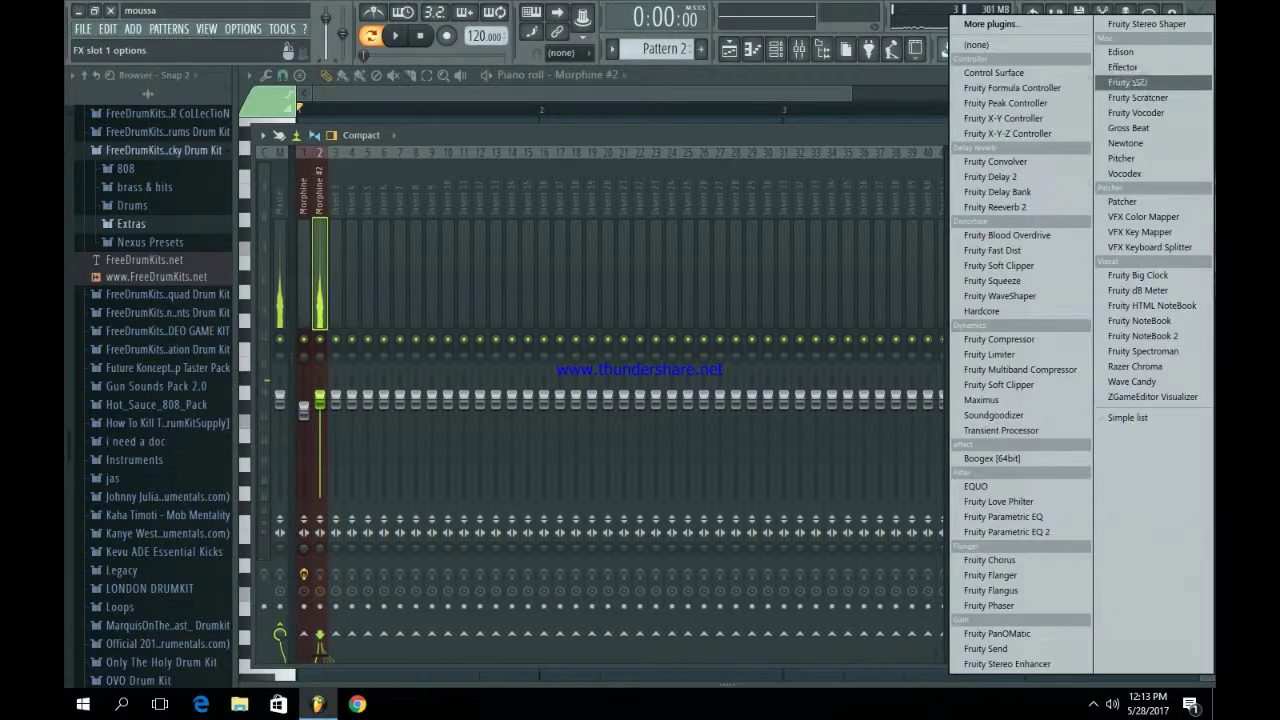
left_click(1121, 51)
key("space")
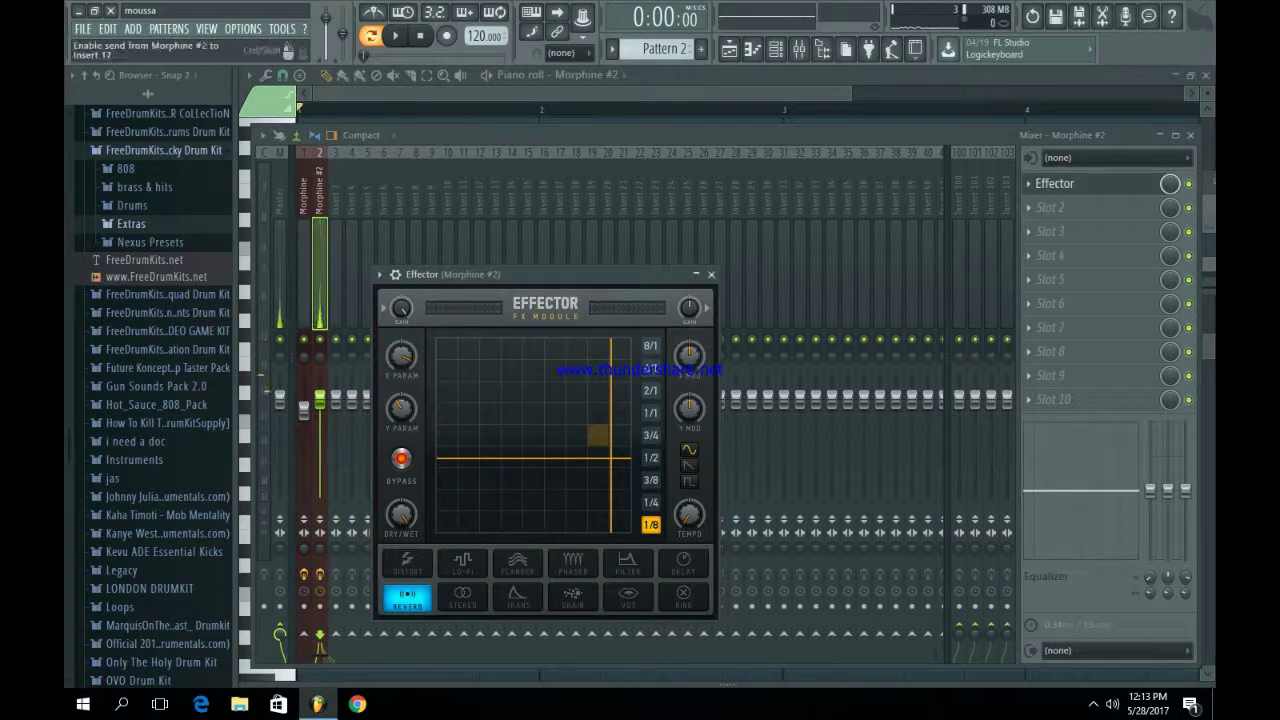
Switch Effector to the Trans effect, toggle Bypass, set Param X to about 11.1 with Param Y raised, and close it
left_click_drag(598, 436, 462, 425)
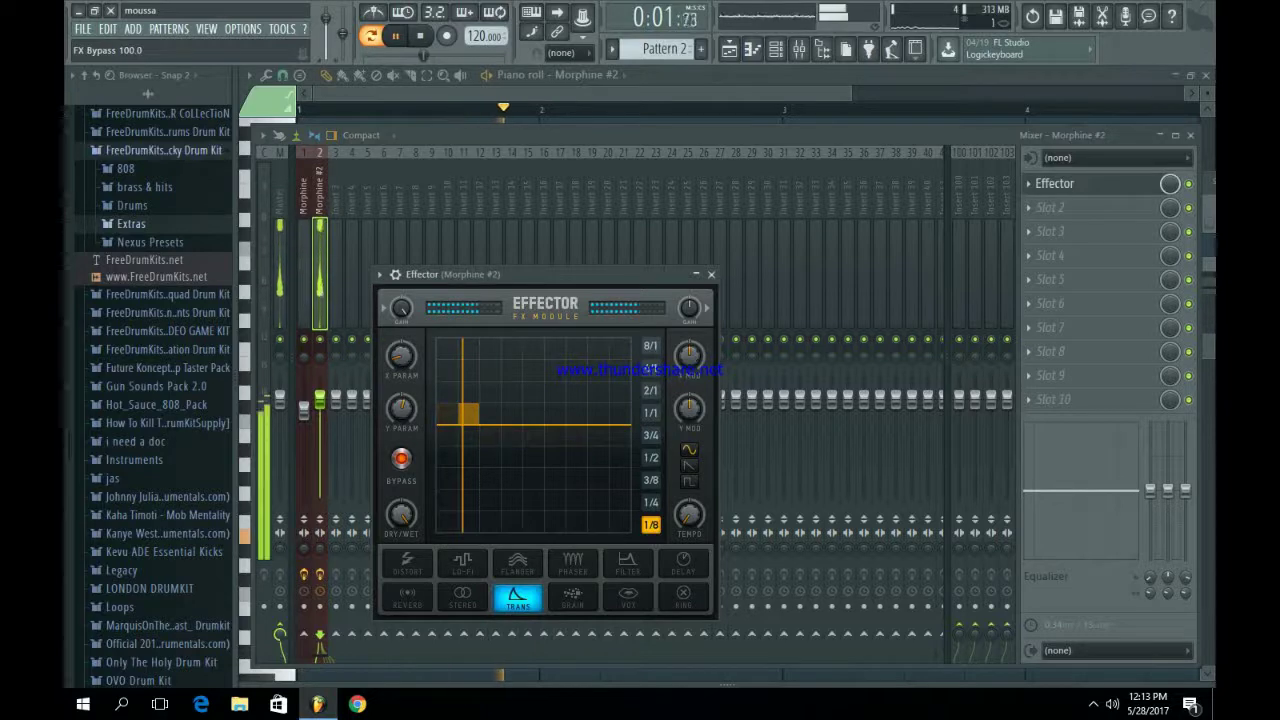
left_click(459, 425)
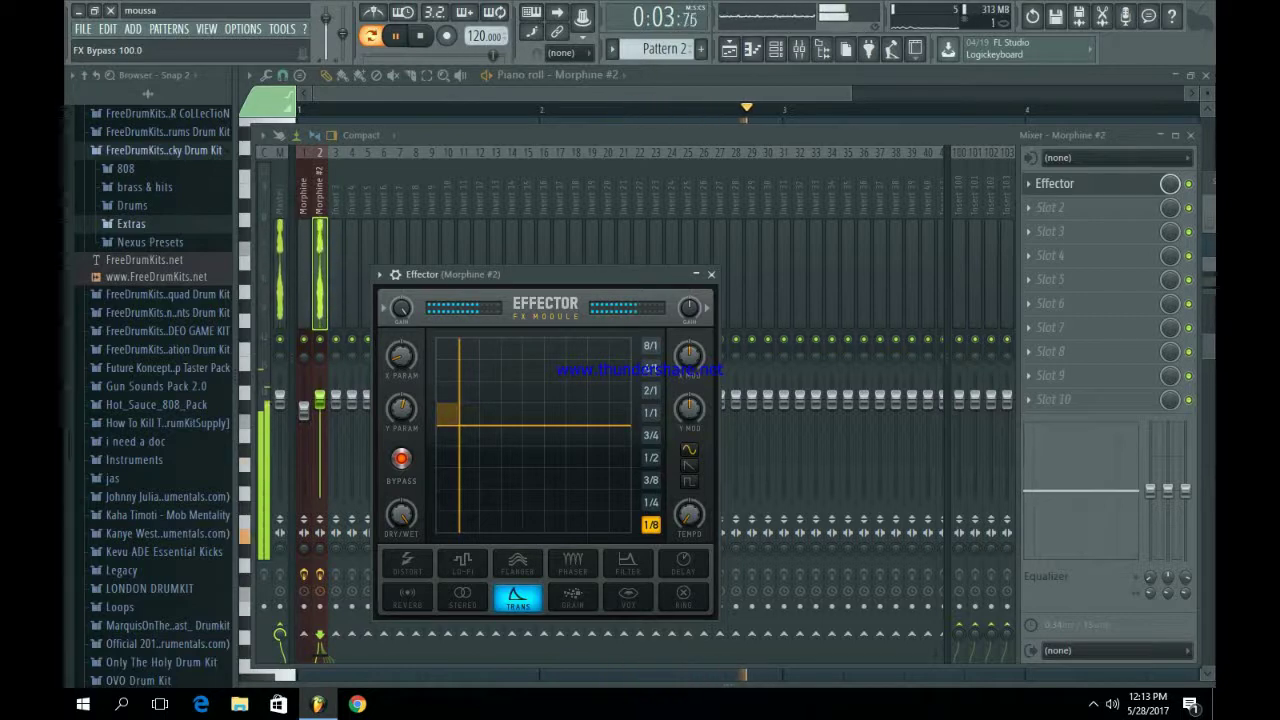
left_click_drag(463, 416, 462, 398)
key("space")
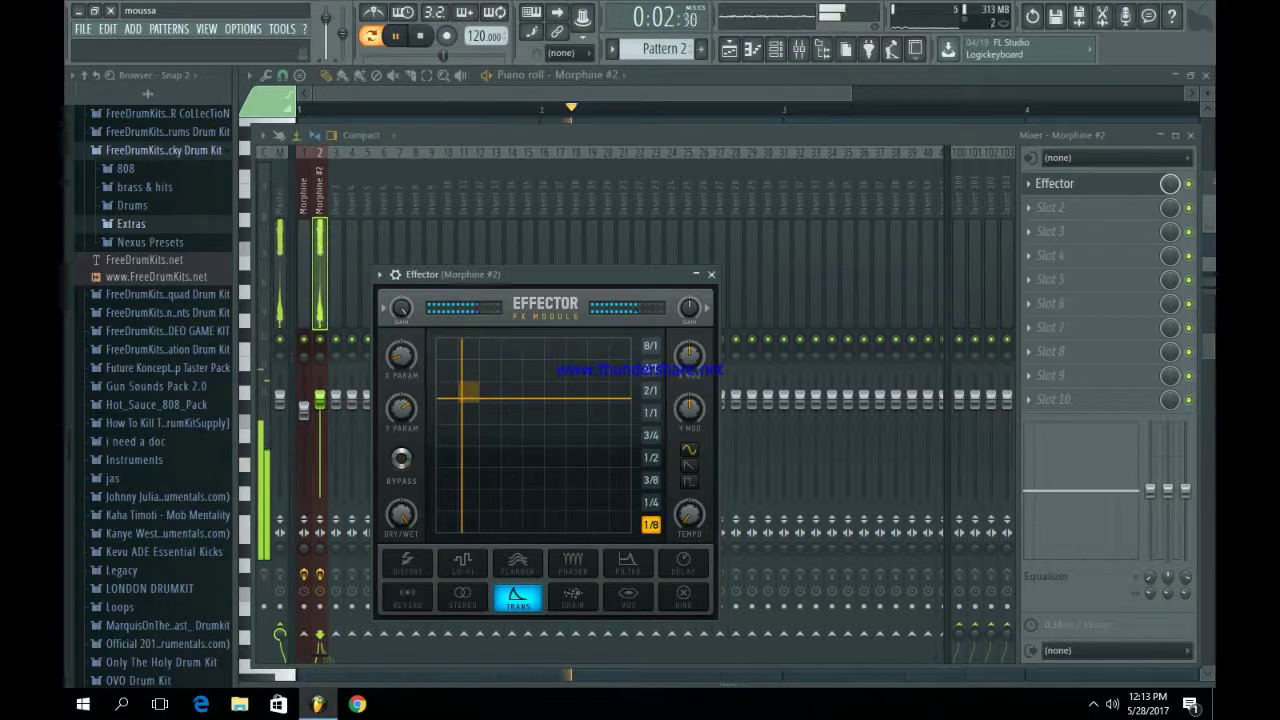
left_click_drag(462, 398, 458, 396)
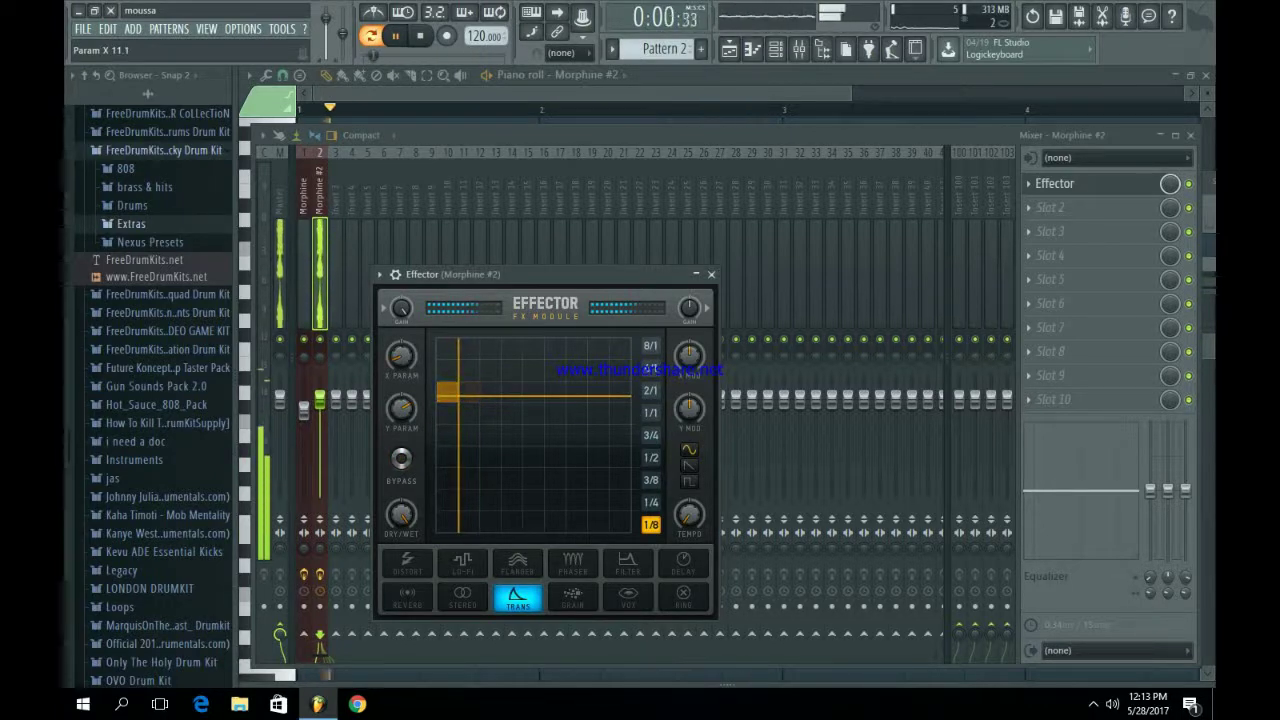
left_click(711, 274)
Add Fruity Reeverb 2 in slot 2 and Fruity Flangus in slot 3 of the Morphine #2 mixer track
left_click(1050, 207)
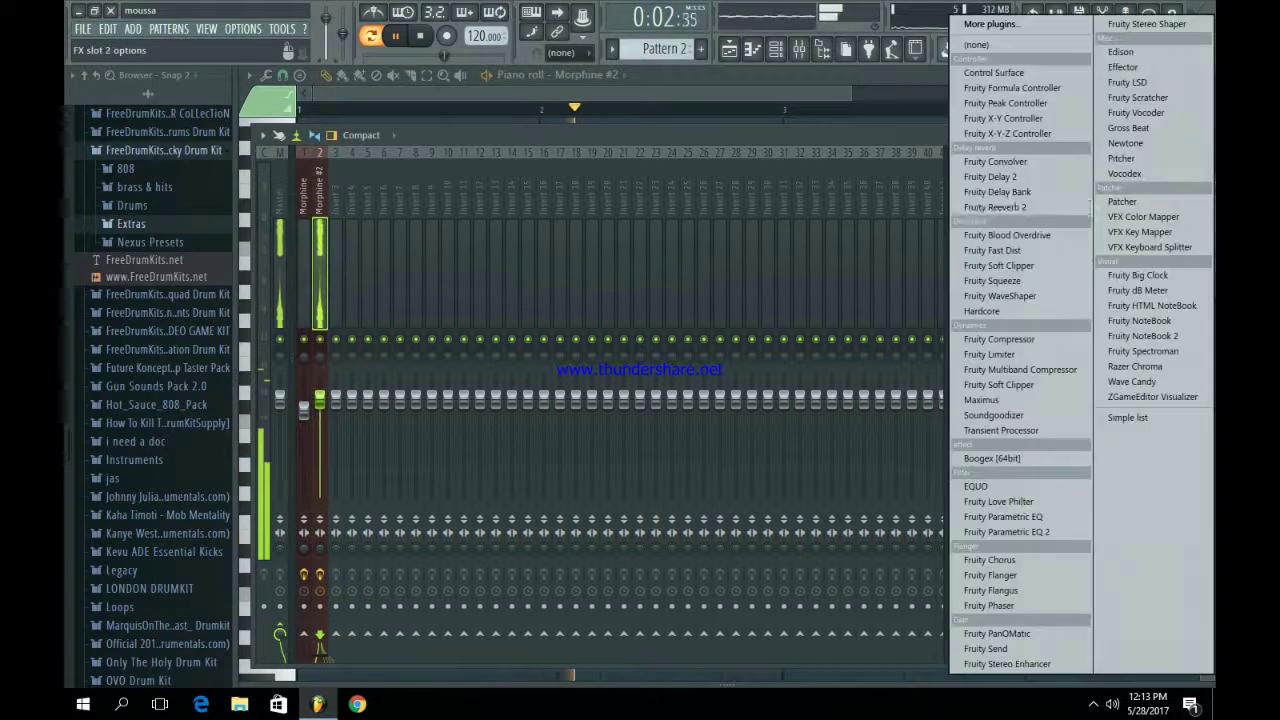
left_click(985, 208)
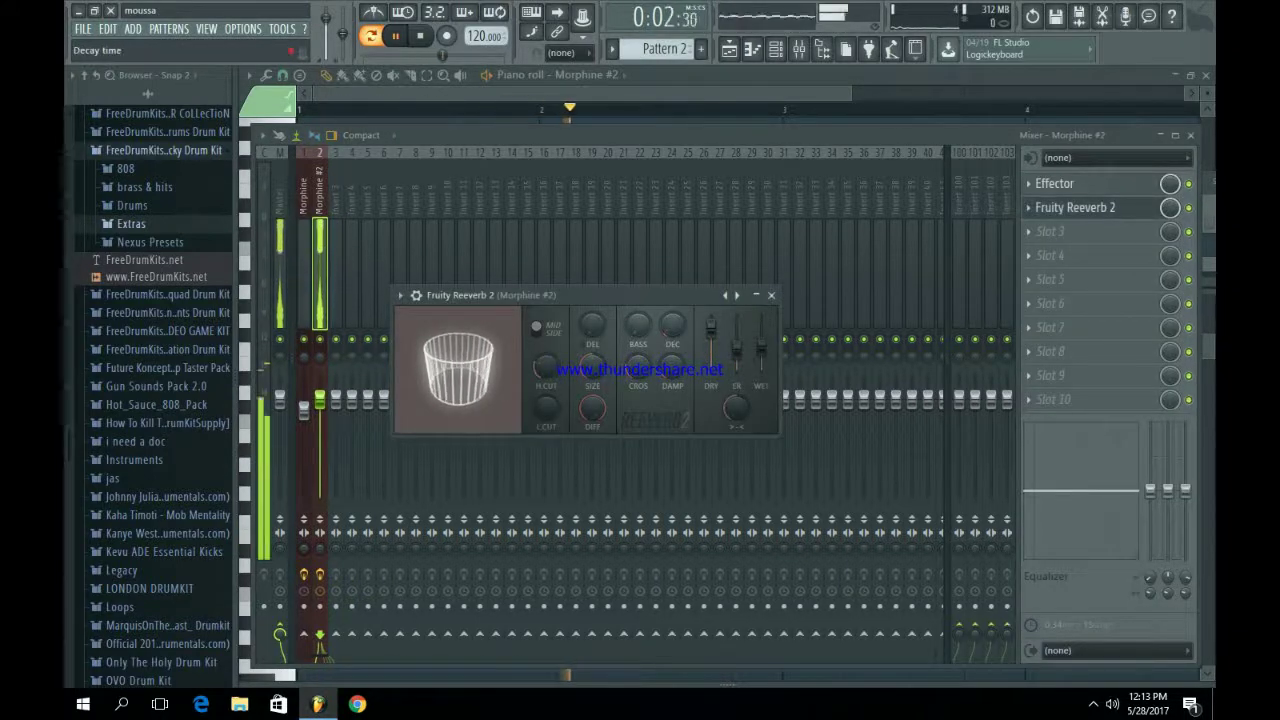
left_click(771, 295)
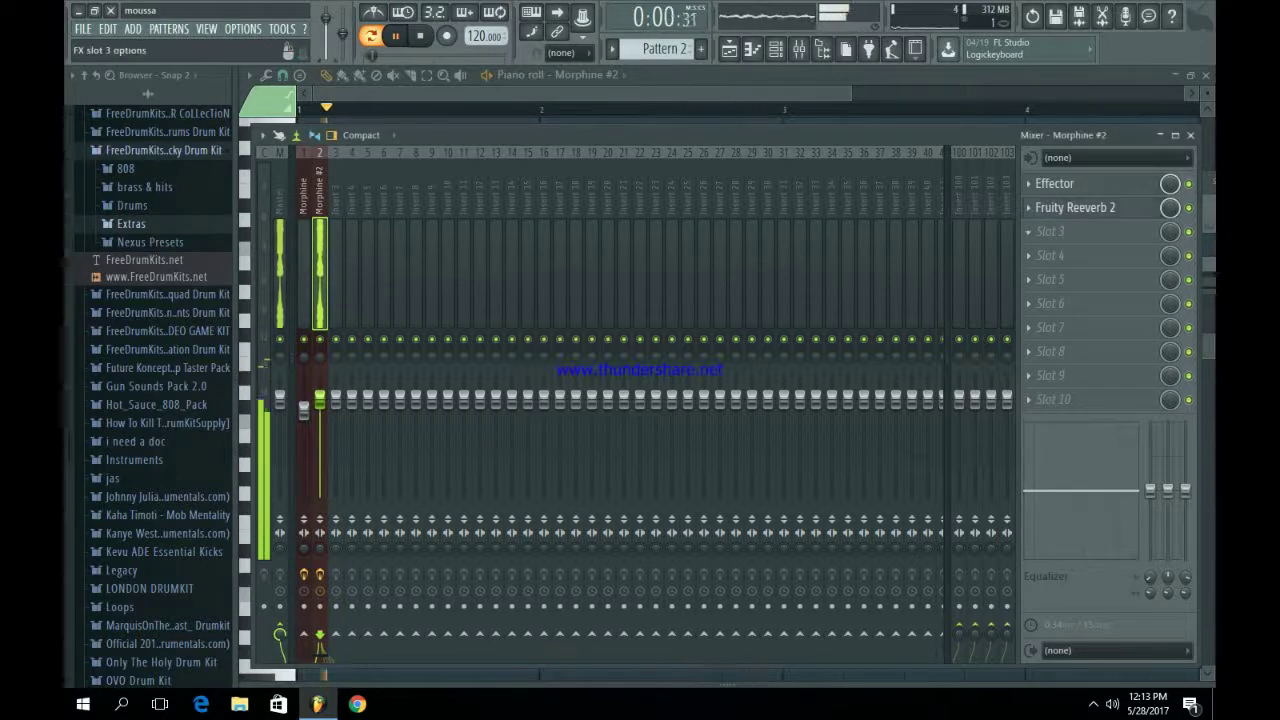
left_click(1050, 231)
left_click(990, 590)
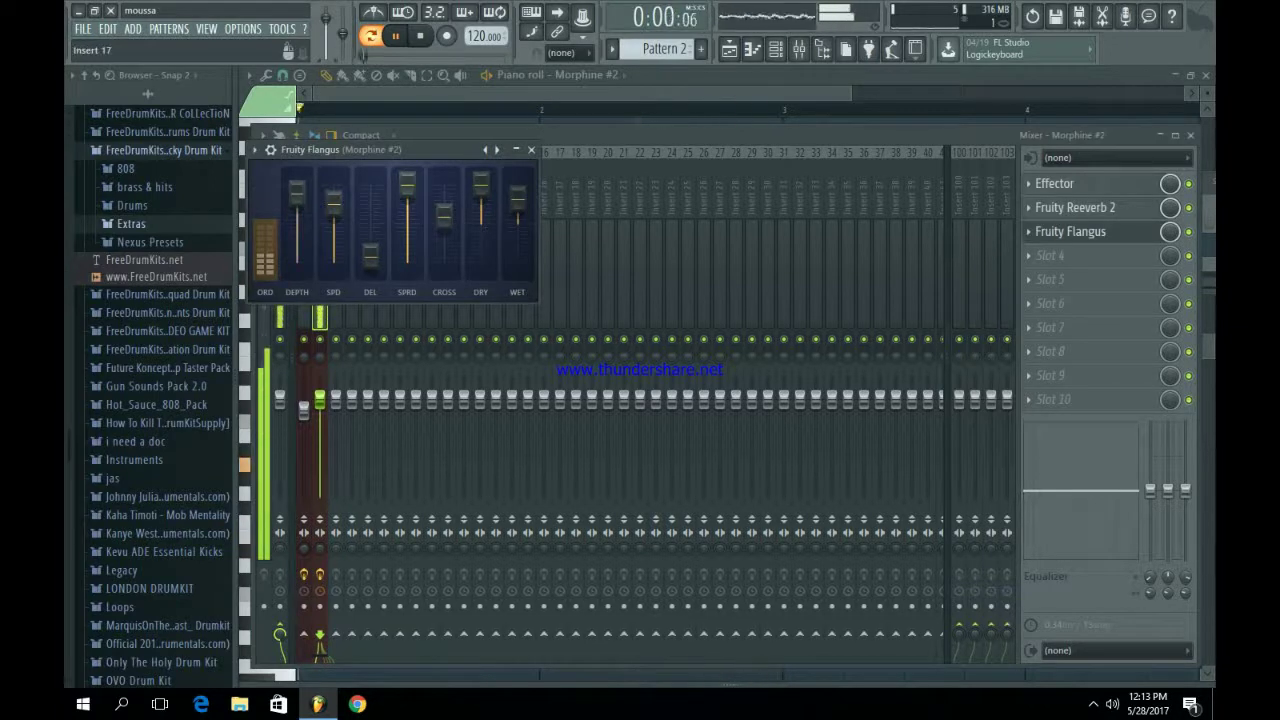
left_click(1071, 232)
Add Fruity Stereo Shaper in slot 4 of the Morphine #2 mixer track with the Stereoize 3 preset, and close it
left_click(1028, 256)
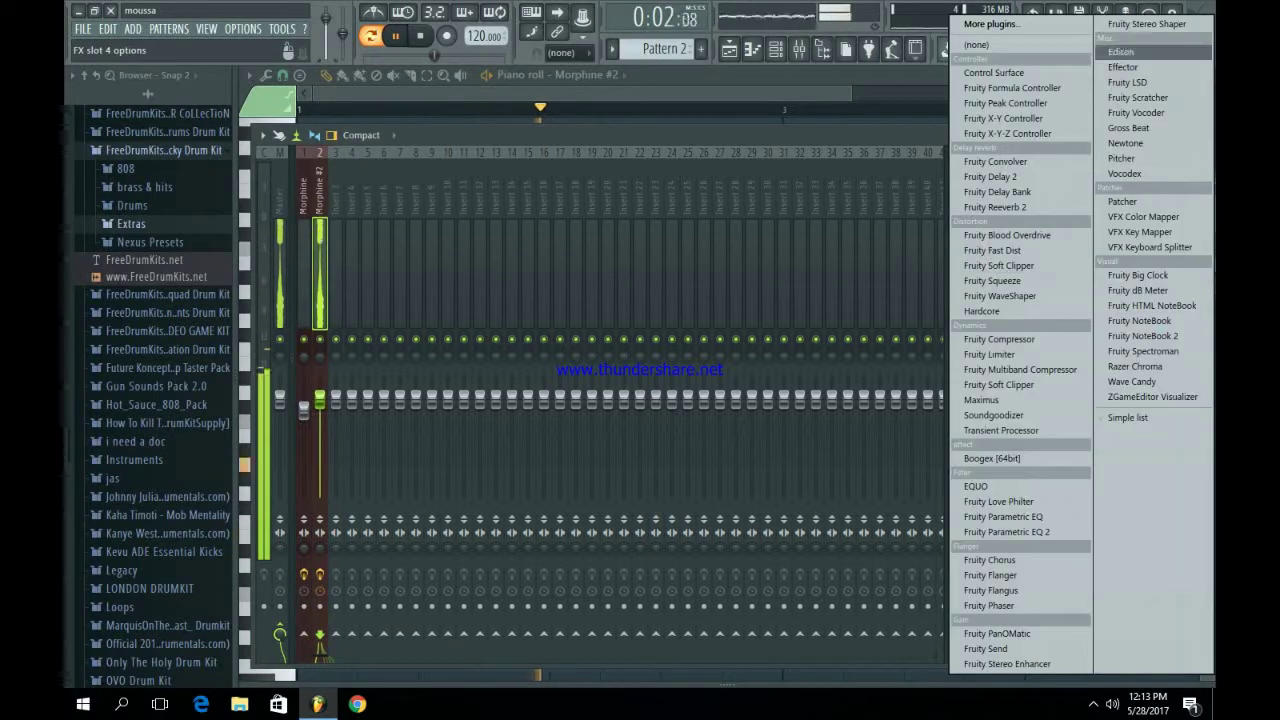
left_click(1146, 24)
right_click(446, 170)
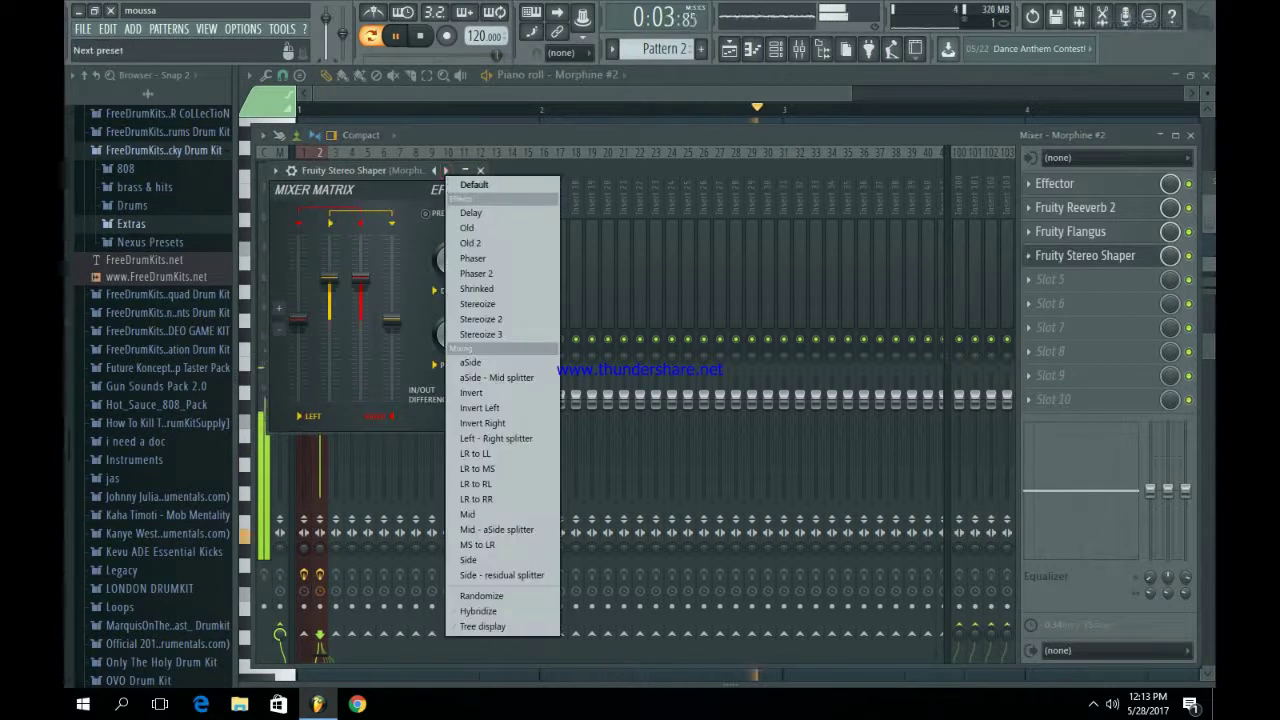
left_click(480, 330)
left_click(480, 170)
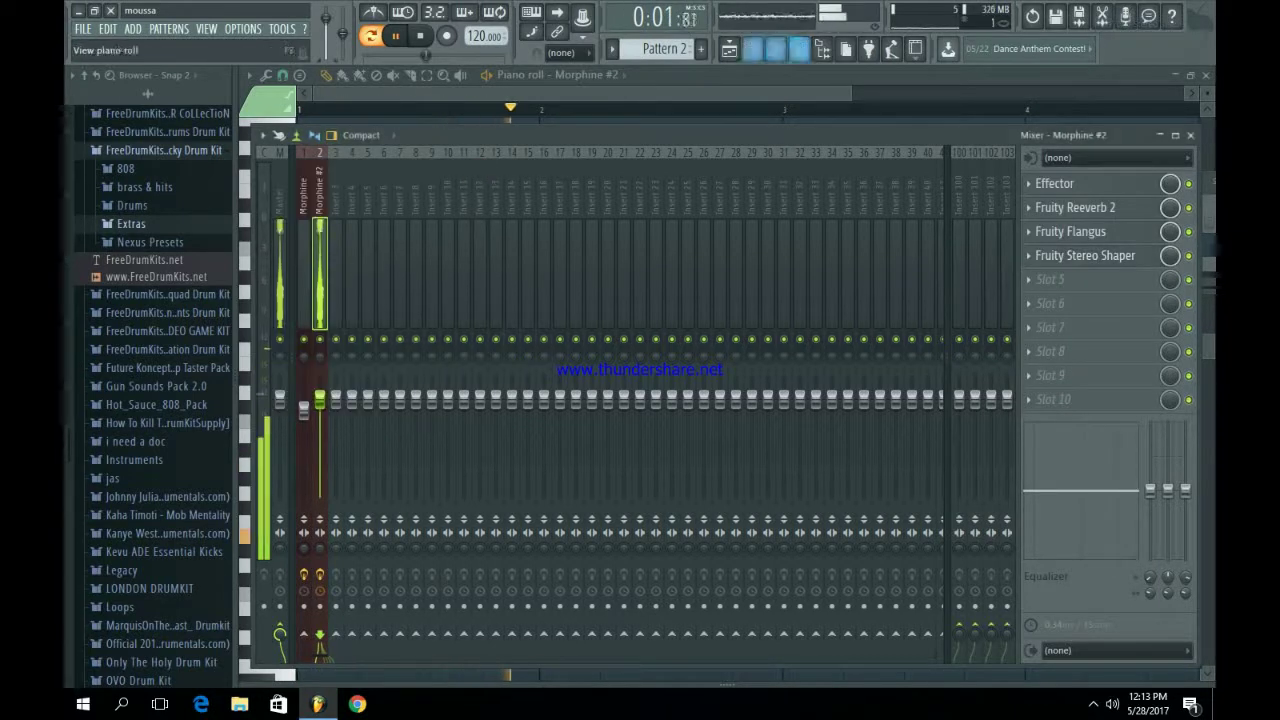
Place Pattern 2 on Track 2 of the playlist from bar 1 and duplicate it three times through bar 8
left_click(729, 49)
left_click_drag(375, 186, 338, 186)
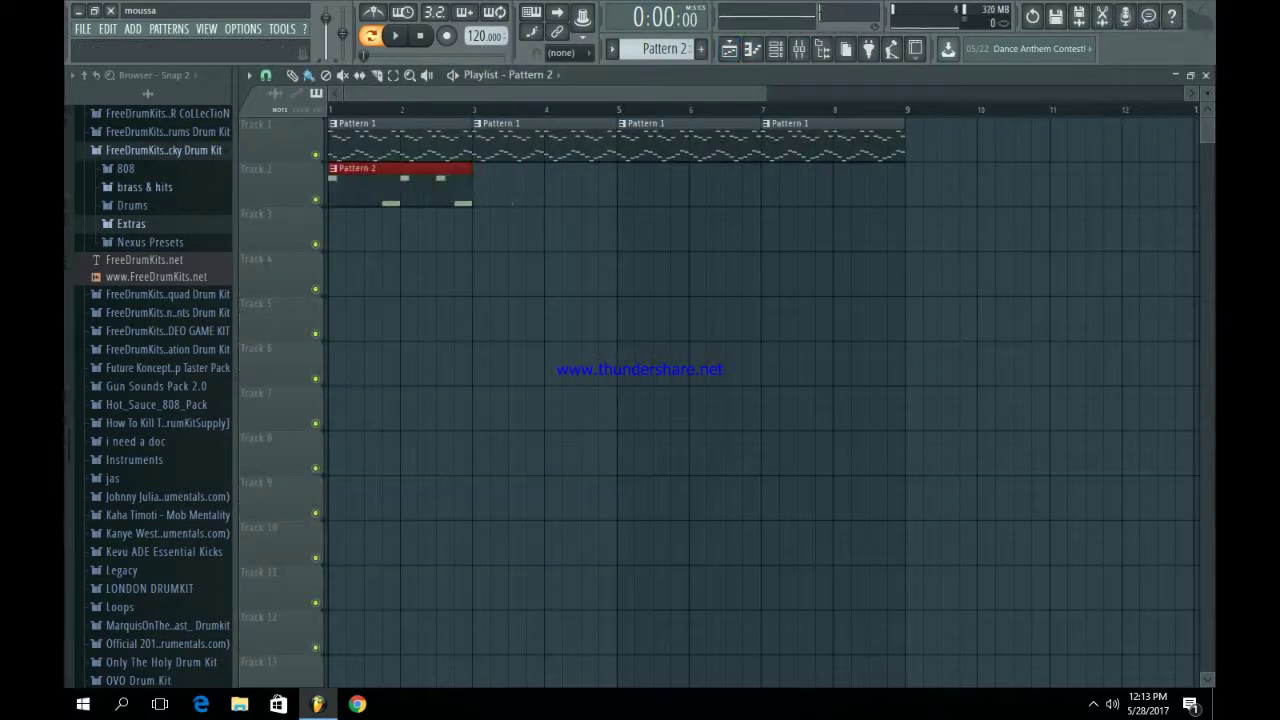
key("ctrl+b")
key("ctrl+b")
key("ctrl+b")
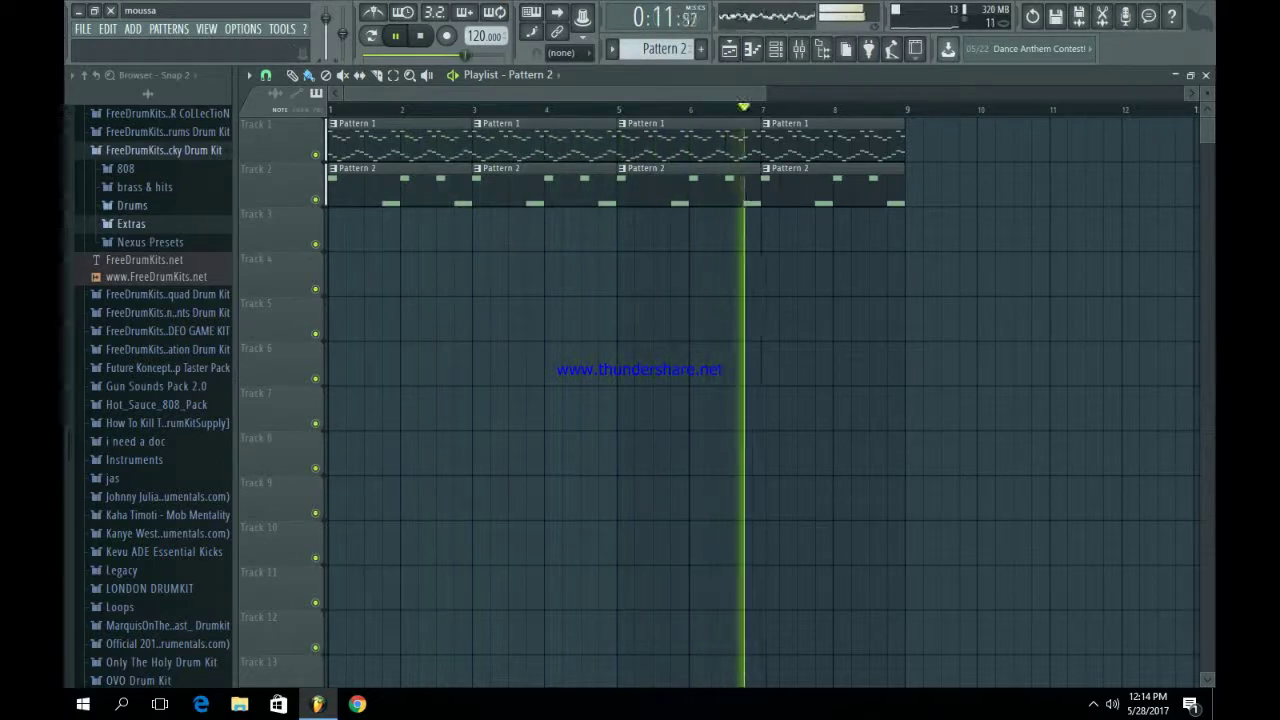
Stop playback and audition samples in the Asap Rocky Drum Kit's Drums folder, then collapse the folder
key("space")
left_click(132, 205)
left_click(142, 299)
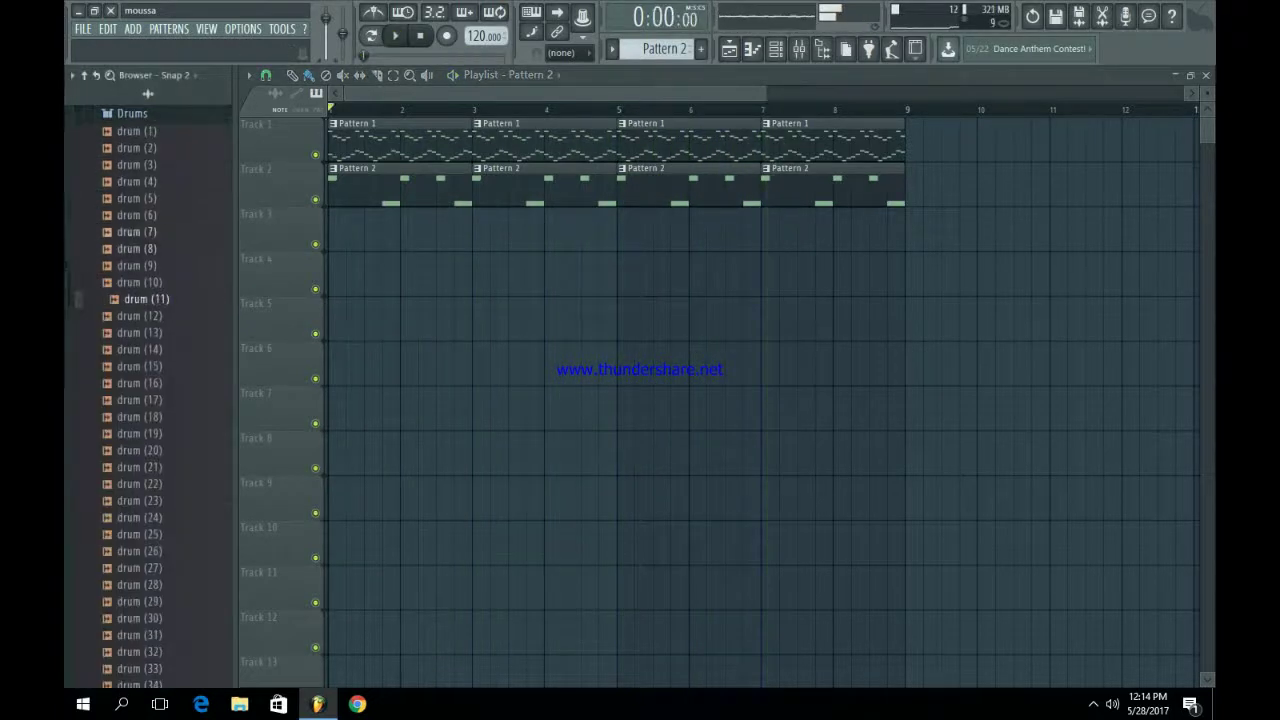
left_click(142, 182)
left_click(142, 165)
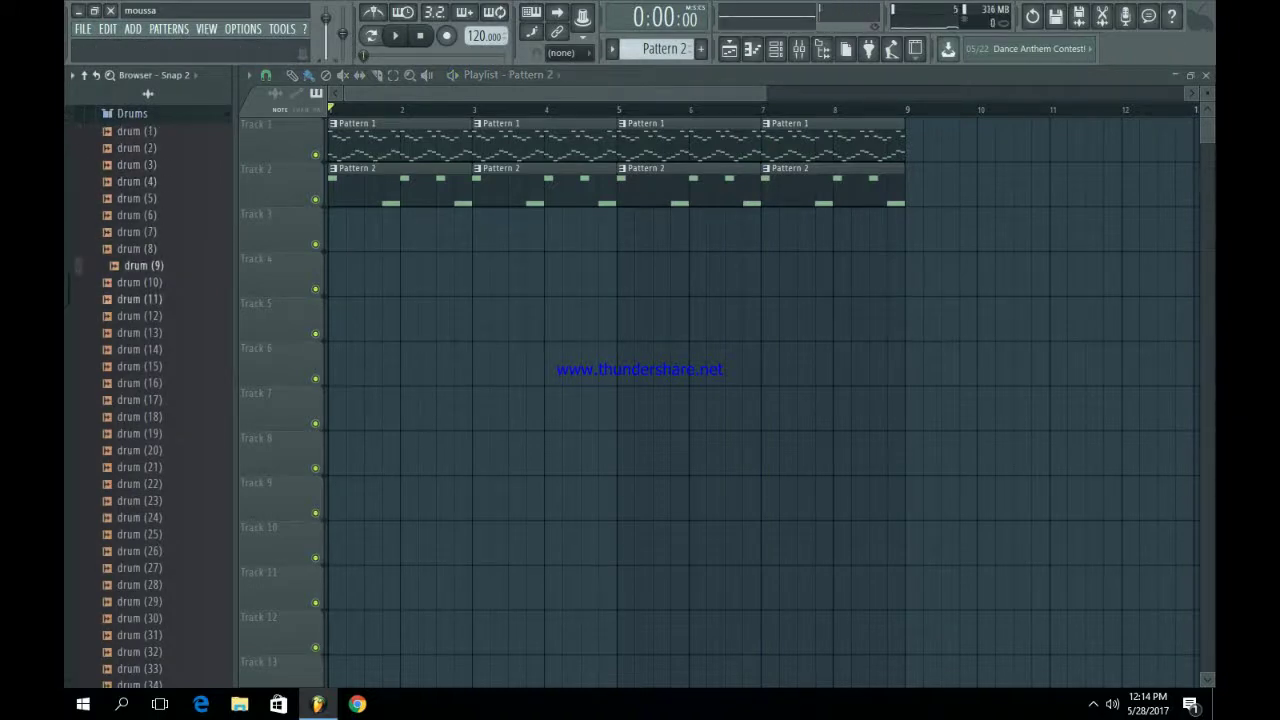
left_click(146, 316)
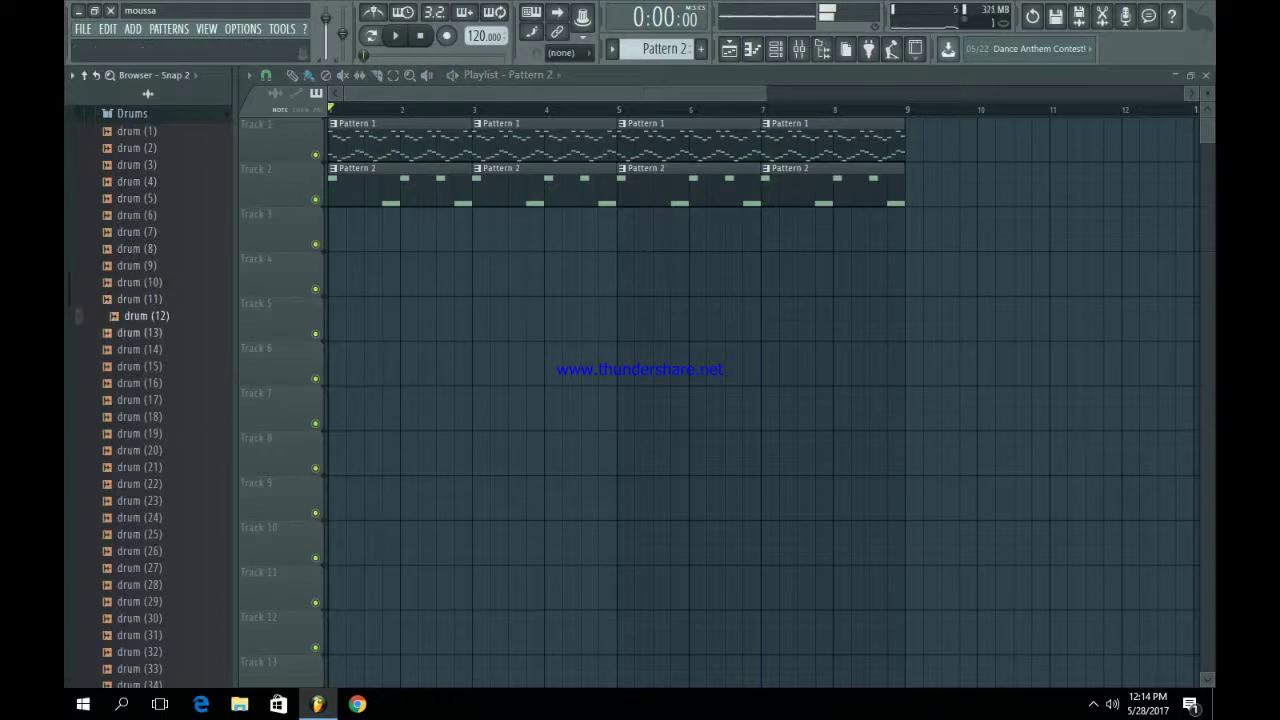
left_click(140, 484)
left_click(140, 517)
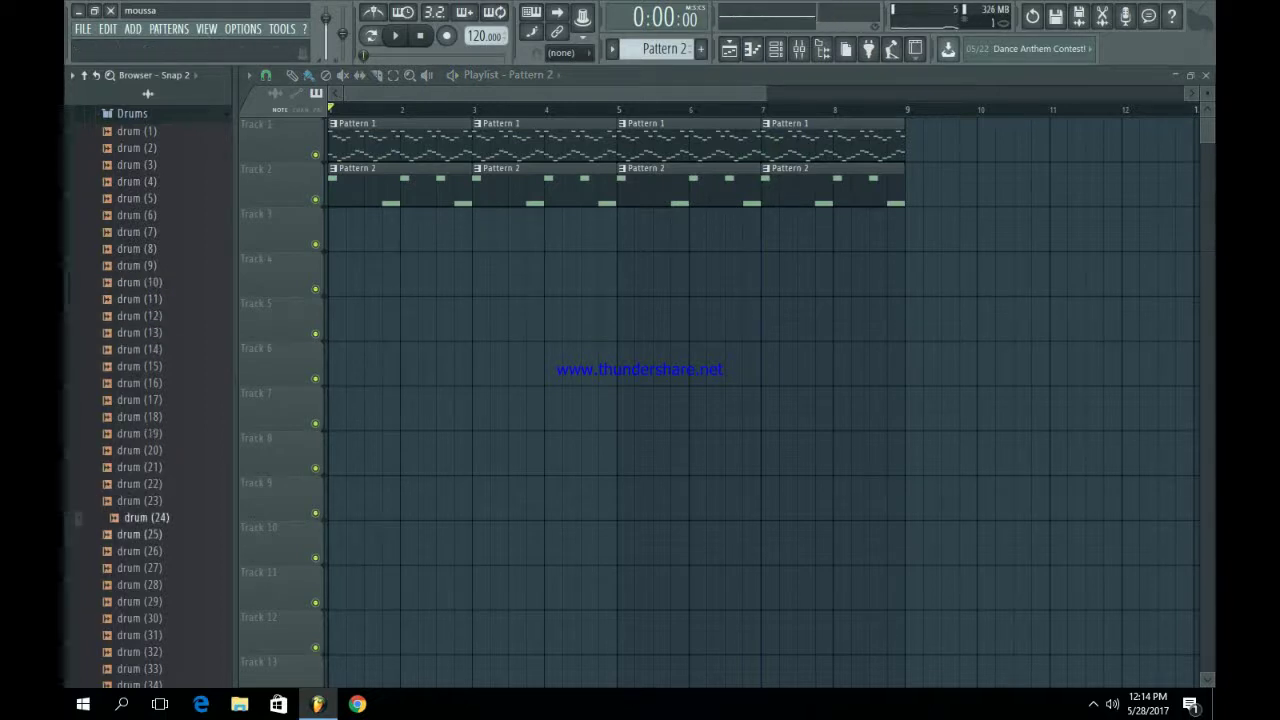
scroll(140, 500, "down", 4)
left_click(140, 484)
left_click(140, 400)
left_click(146, 400)
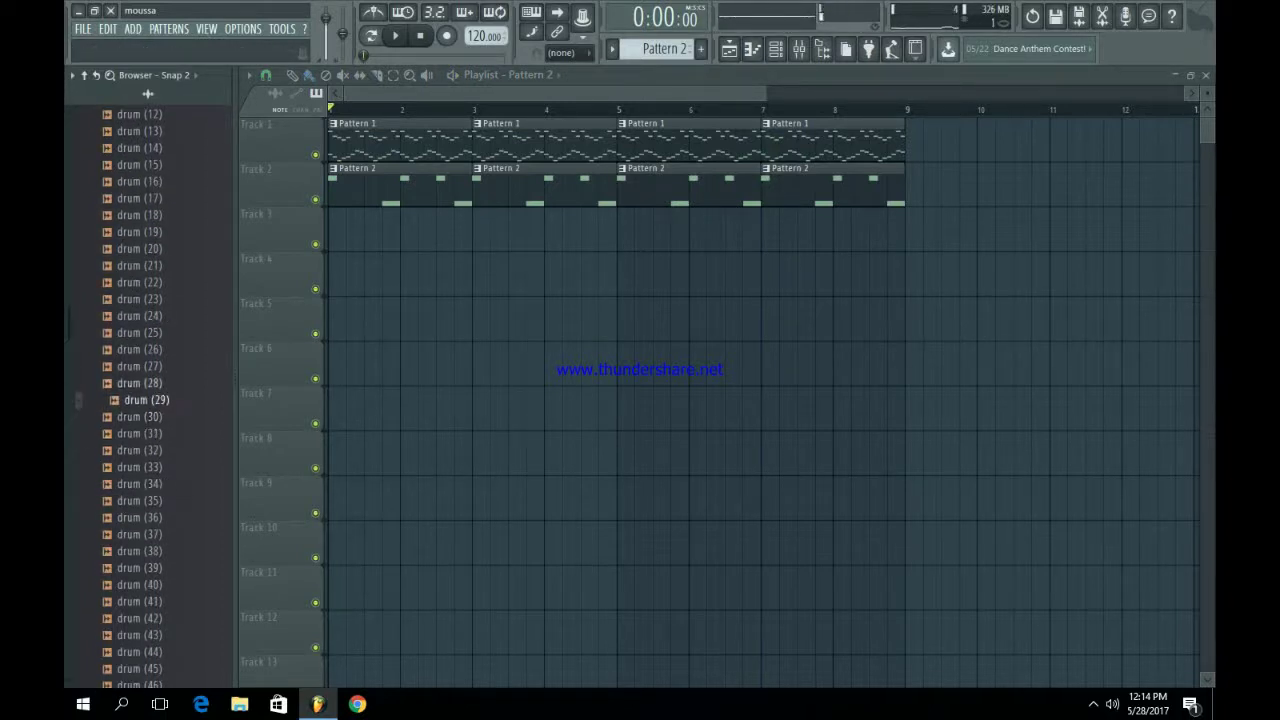
scroll(150, 400, "up", 6)
left_click(132, 214)
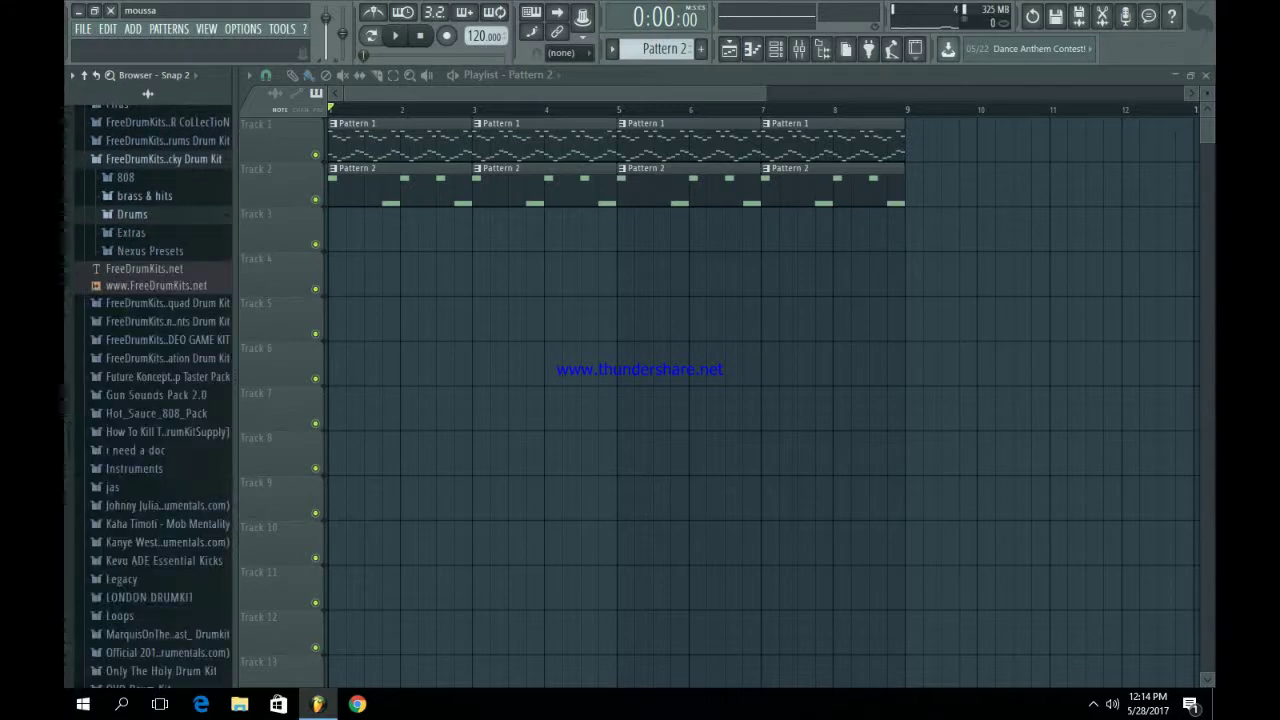
Audition the kit's Extras samples, including Outro Hit, Thunder and Random Hit, and collapse the Extras folder
left_click(132, 233)
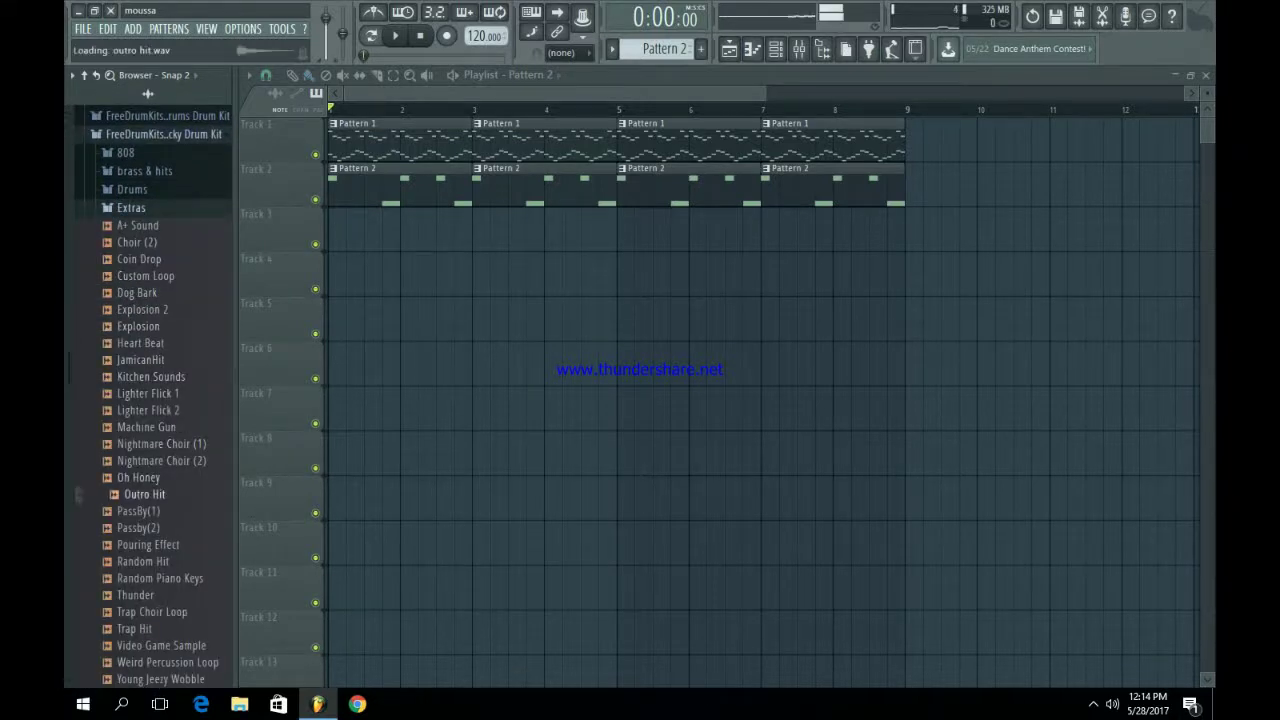
scroll(145, 494, "down", 4)
left_click(152, 410)
left_click(135, 427)
left_click(142, 394)
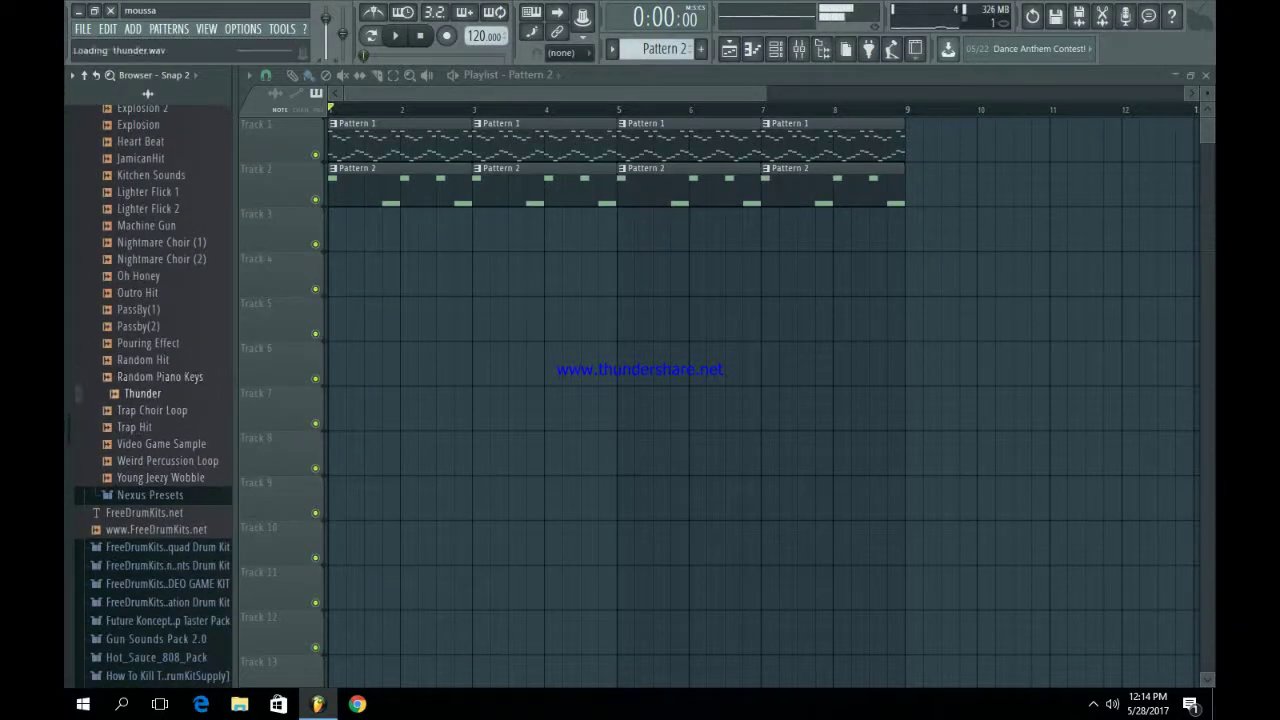
left_click(142, 360)
scroll(145, 430, "up", 12)
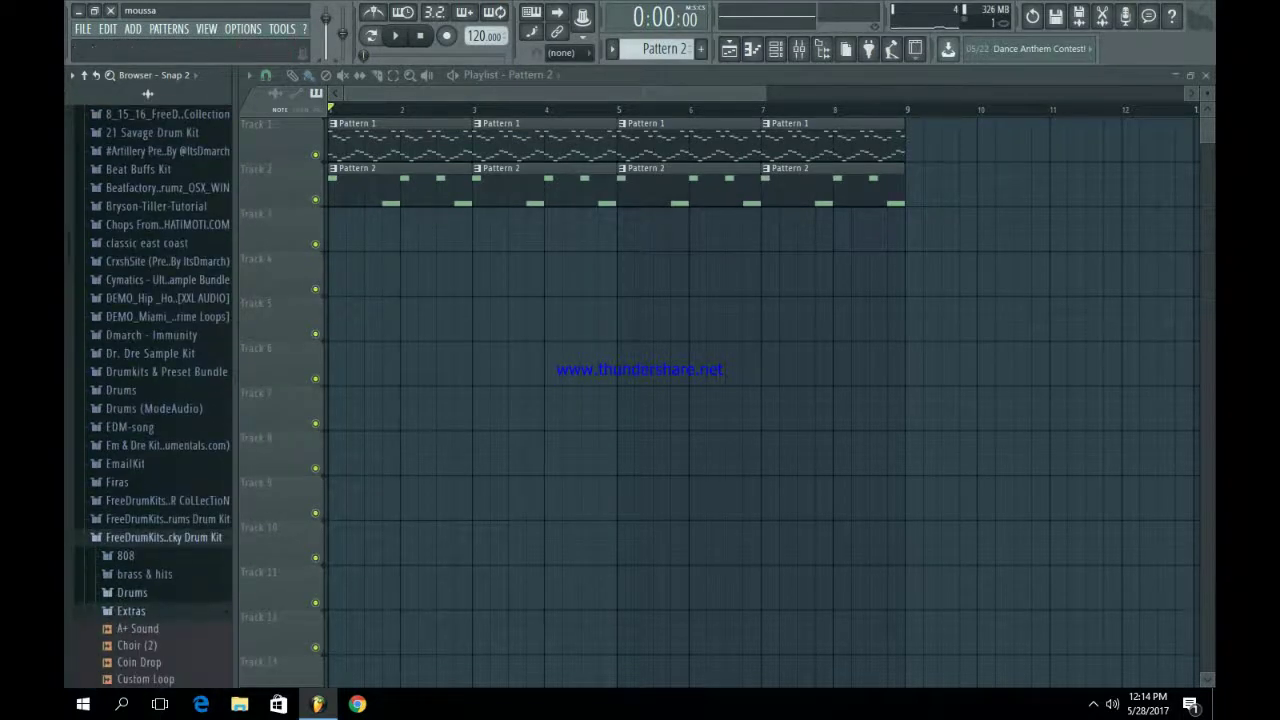
left_click(131, 611)
Audition the Drums samples from drum (1) onward, load drum (8) into a new channel, and close its settings
left_click(131, 592)
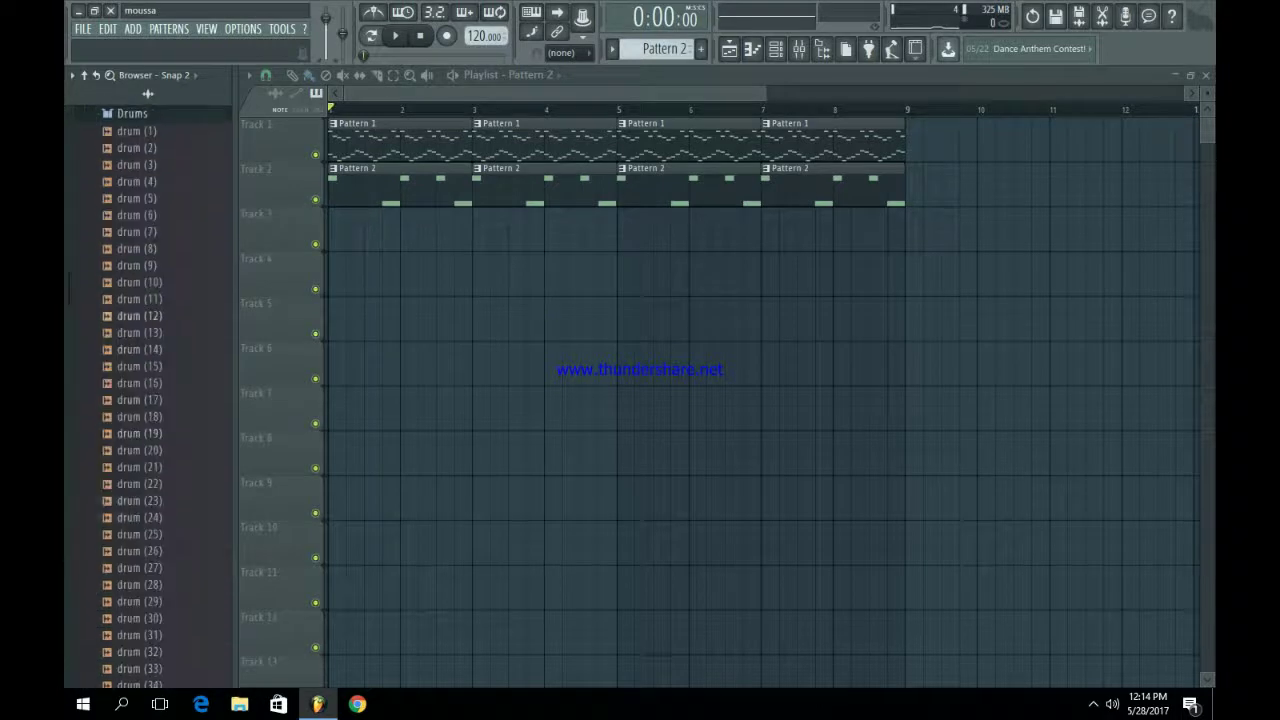
left_click(137, 131)
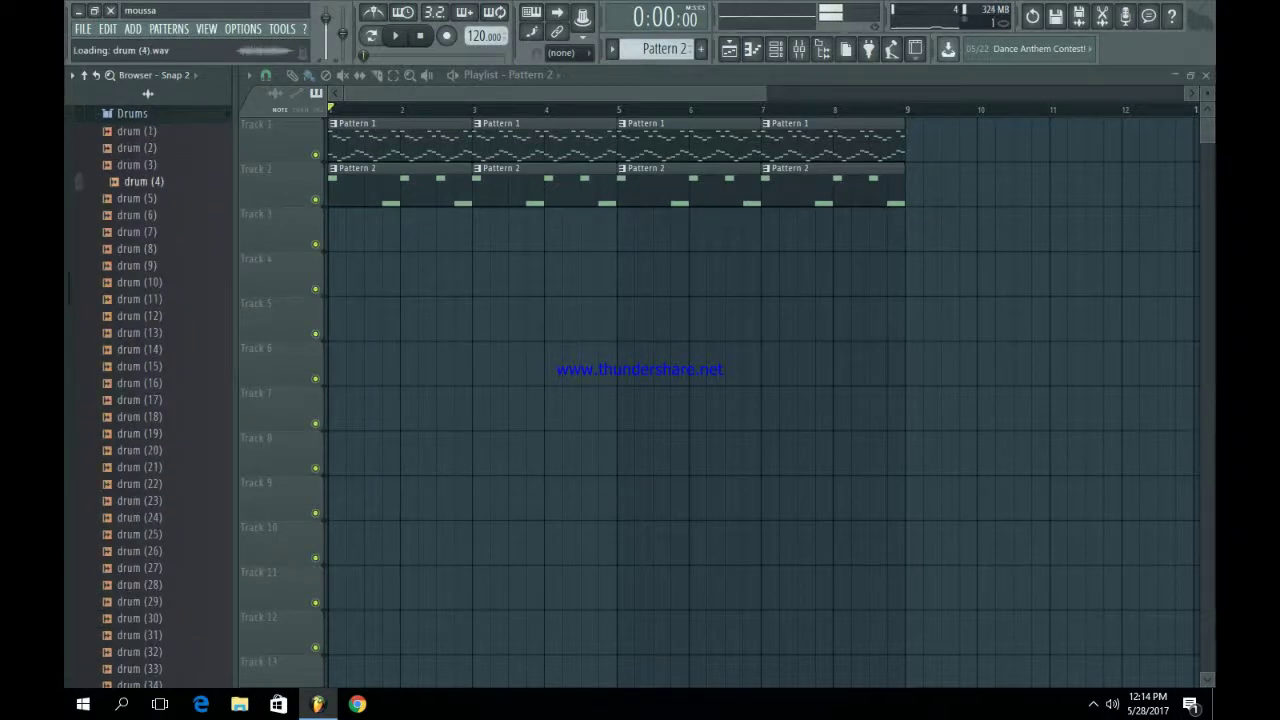
key("Down")
key("Down")
key("Down")
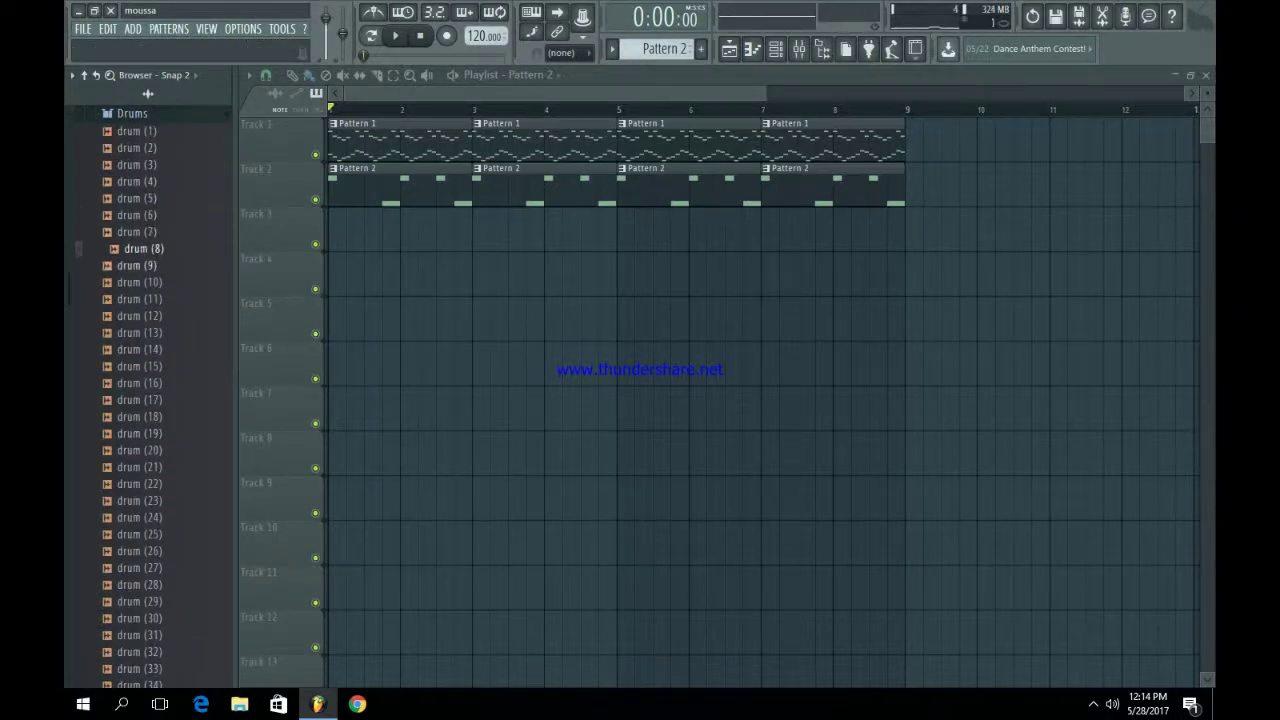
right_click(166, 248)
left_click(205, 264)
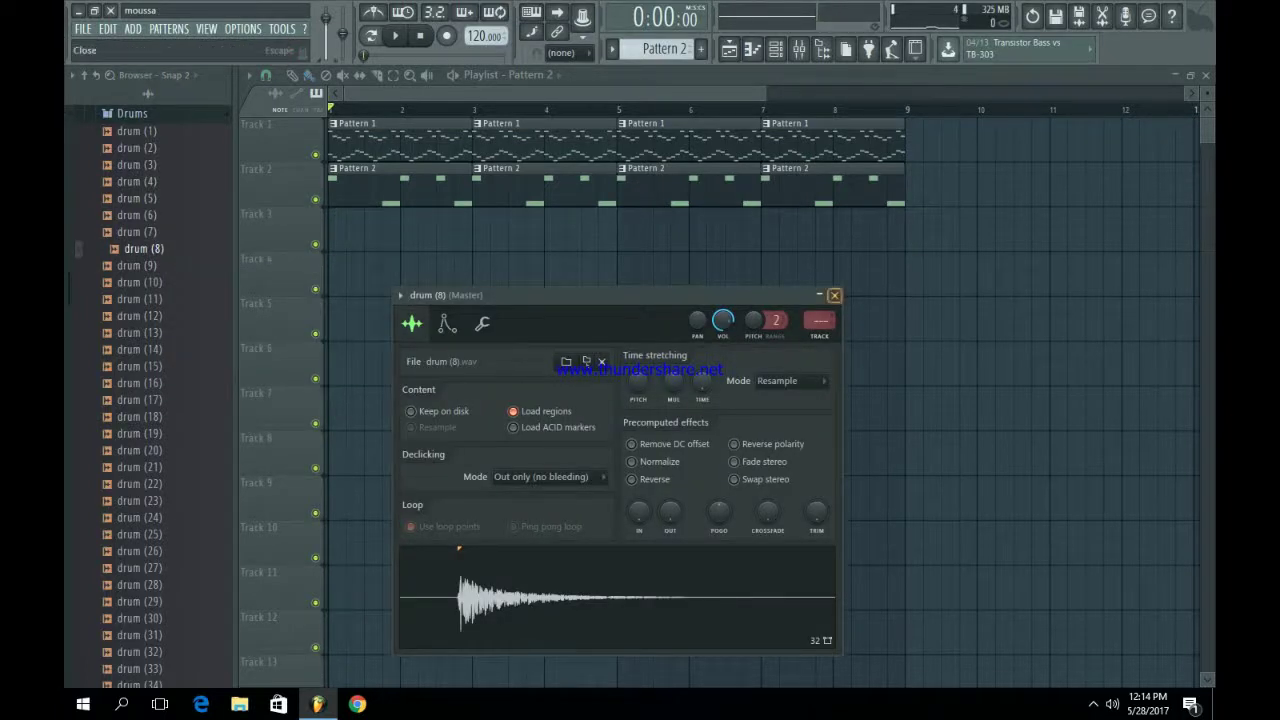
left_click(834, 295)
Create Pattern 3 and fill every second step of the drum (8) channel
left_click(776, 49)
left_click(701, 49)
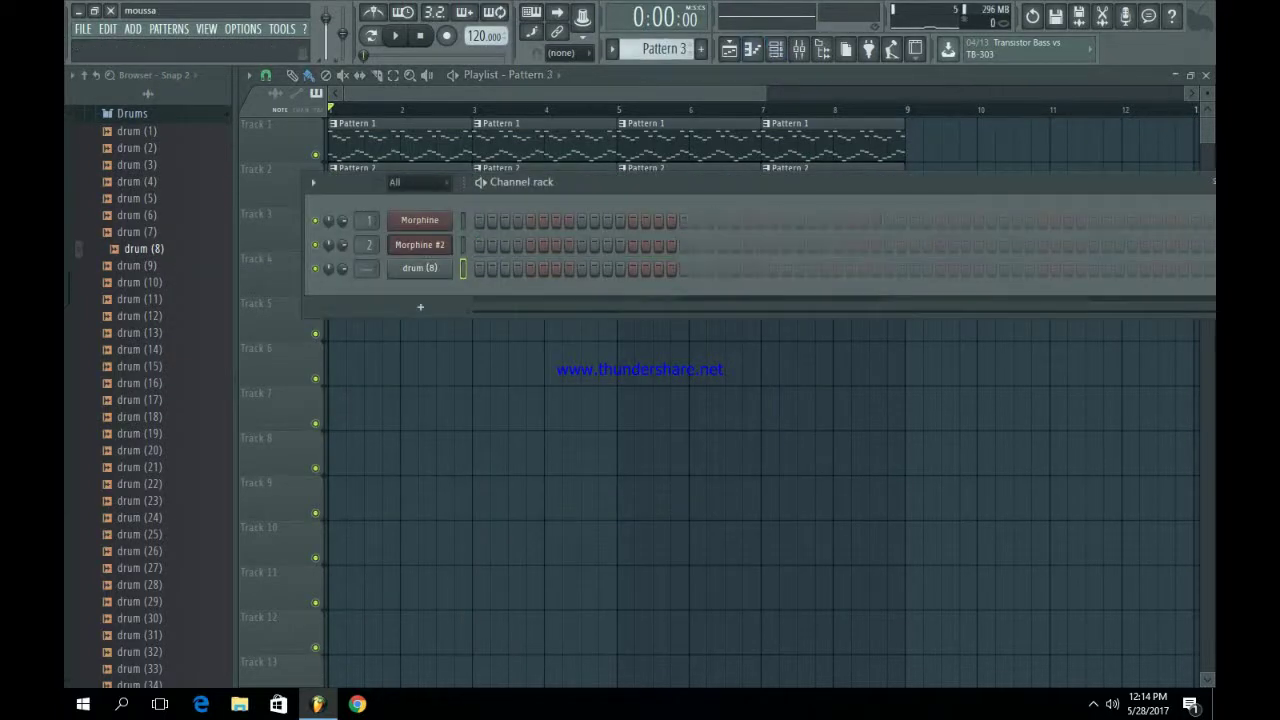
right_click(420, 268)
left_click(625, 319)
left_click(272, 268)
key("space")
key("space")
Place Pattern 3 on Track 3 of the playlist from bar 1, duplicate it through bar 8 during playback, and stop
left_click(345, 230)
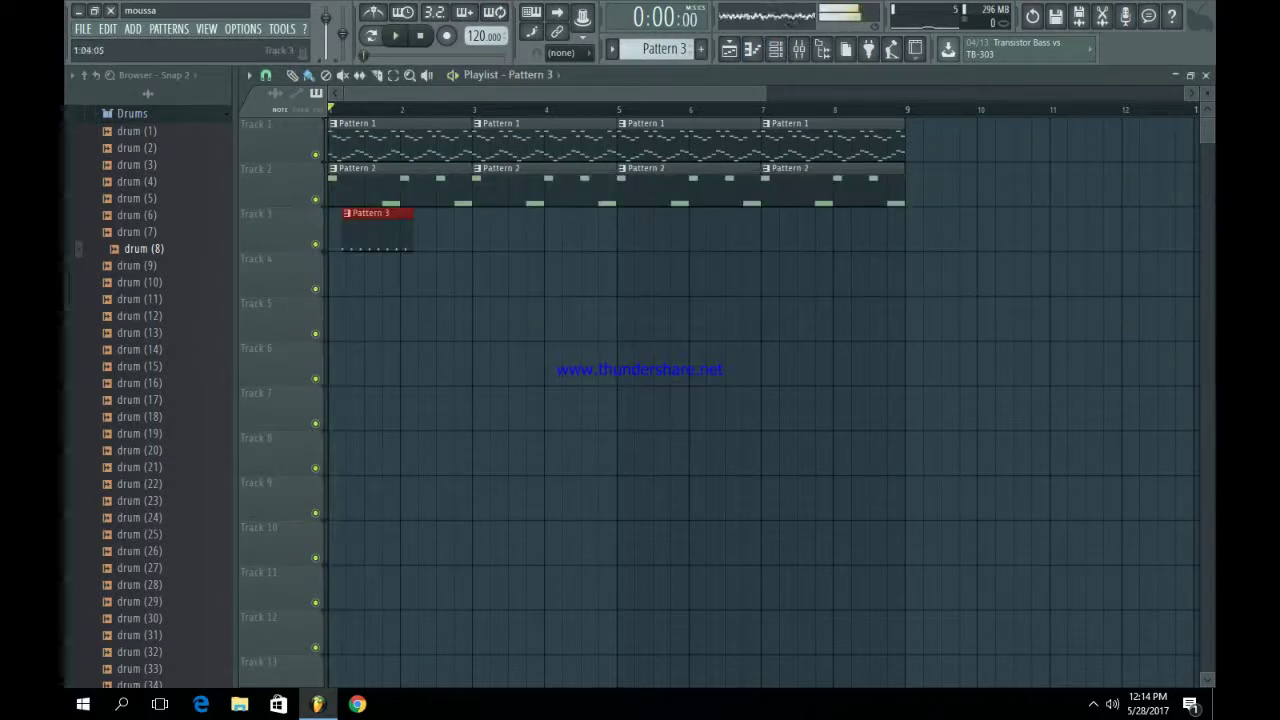
key("space")
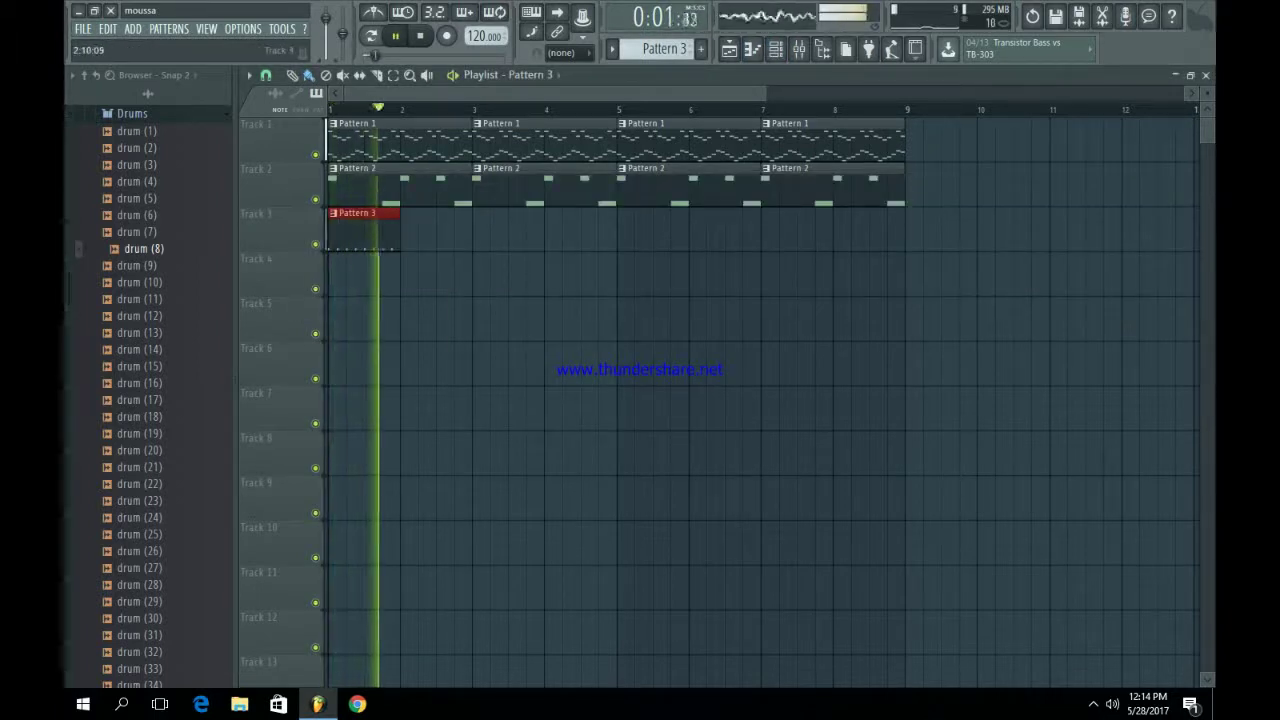
key("ctrl+b")
key("ctrl+b")
key("ctrl+b")
key("ctrl+b")
key("ctrl+b")
key("ctrl+b")
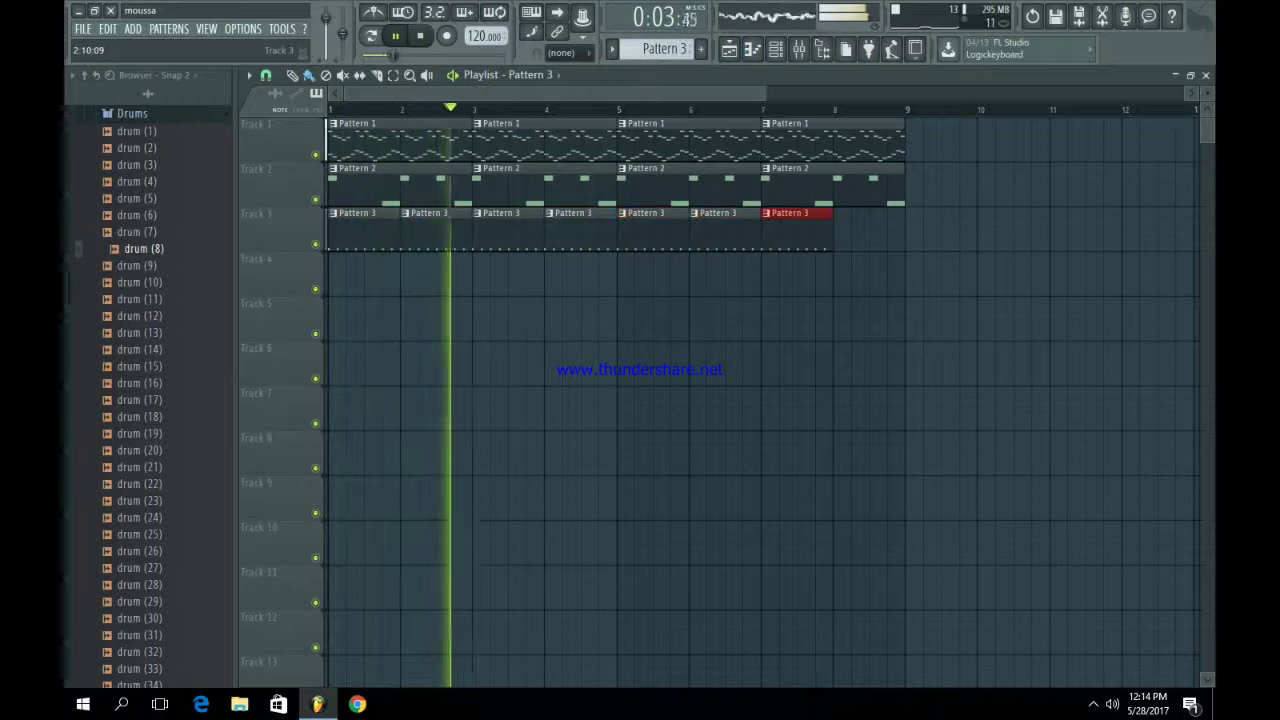
key("ctrl+b")
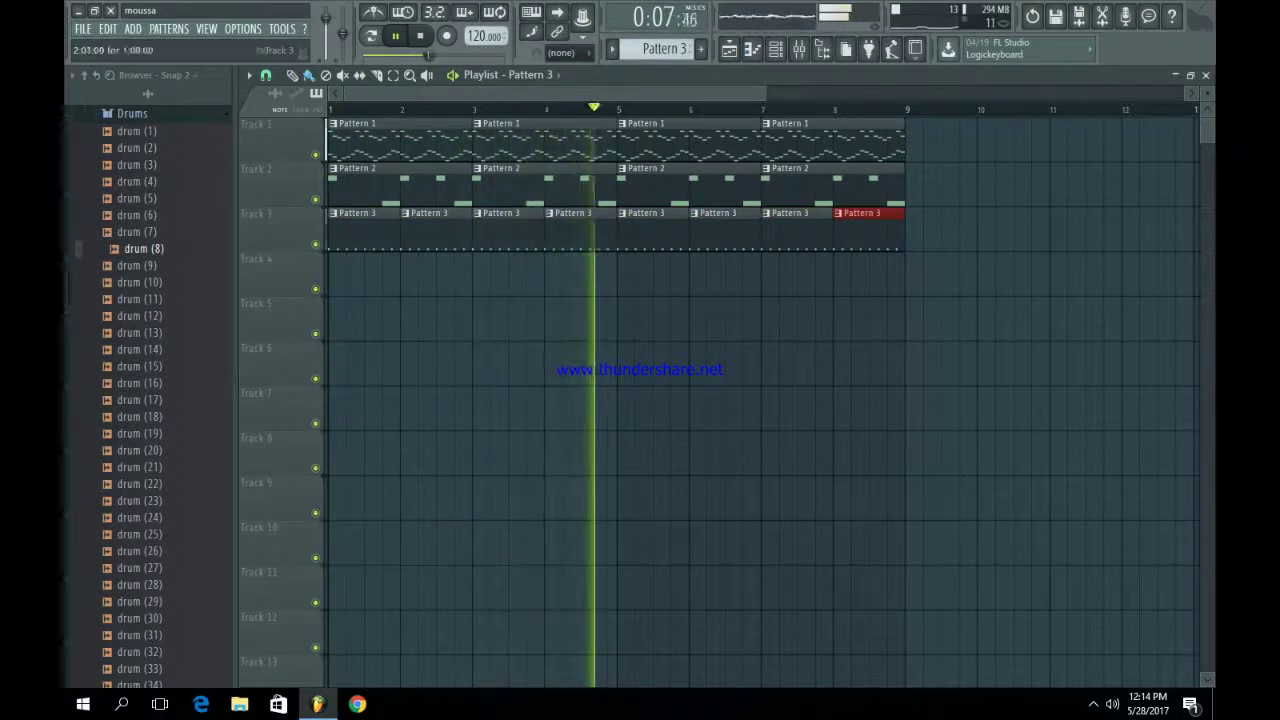
key("ctrl+d")
key("space")
Audition the drum samples up to drum (48), load drum (48) into a new channel, and close its settings
left_click(146, 484)
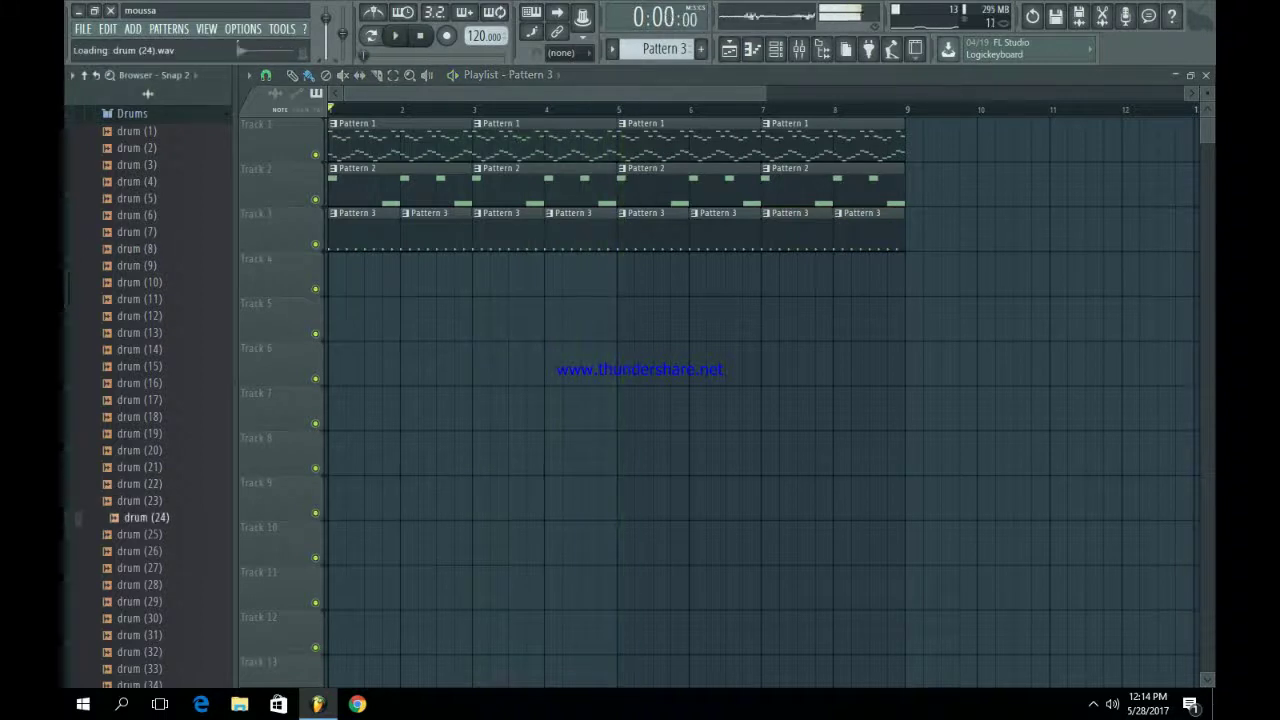
key("Down")
key("Down")
key("Down")
key("Down")
key("Down")
key("Down")
key("Down")
key("Down")
key("Down")
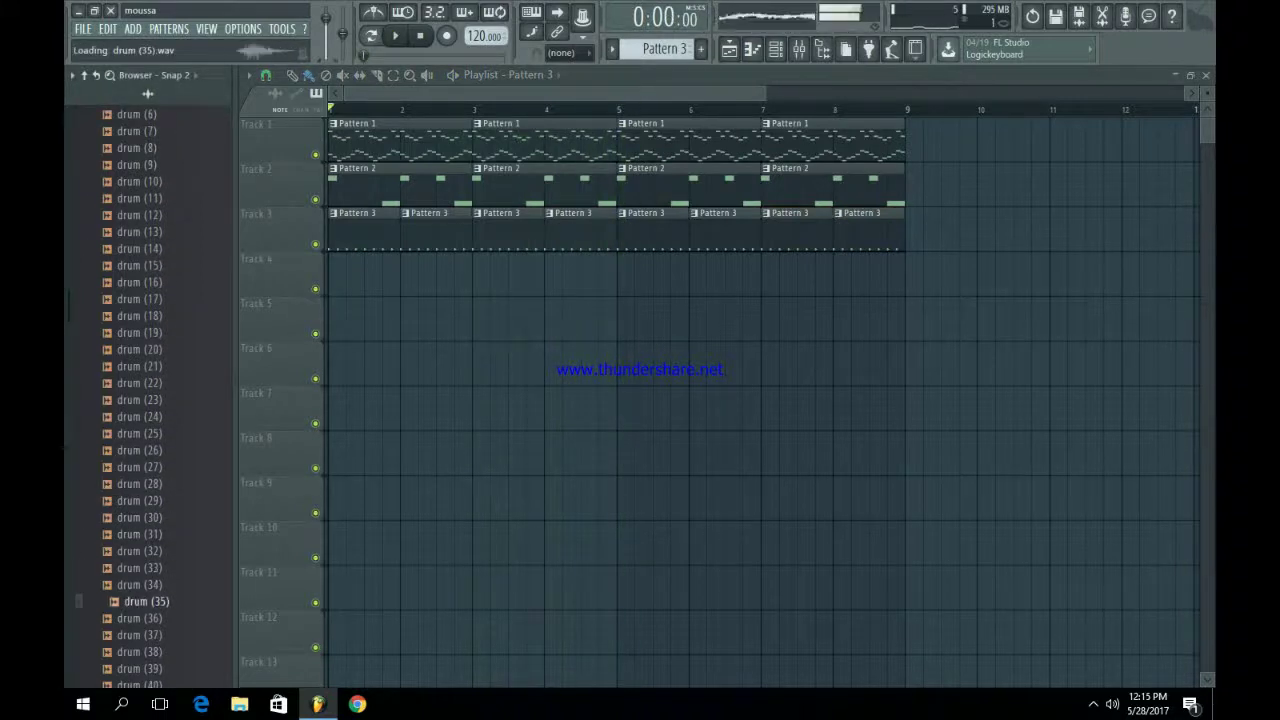
scroll(140, 551, "down", 4)
key("Down")
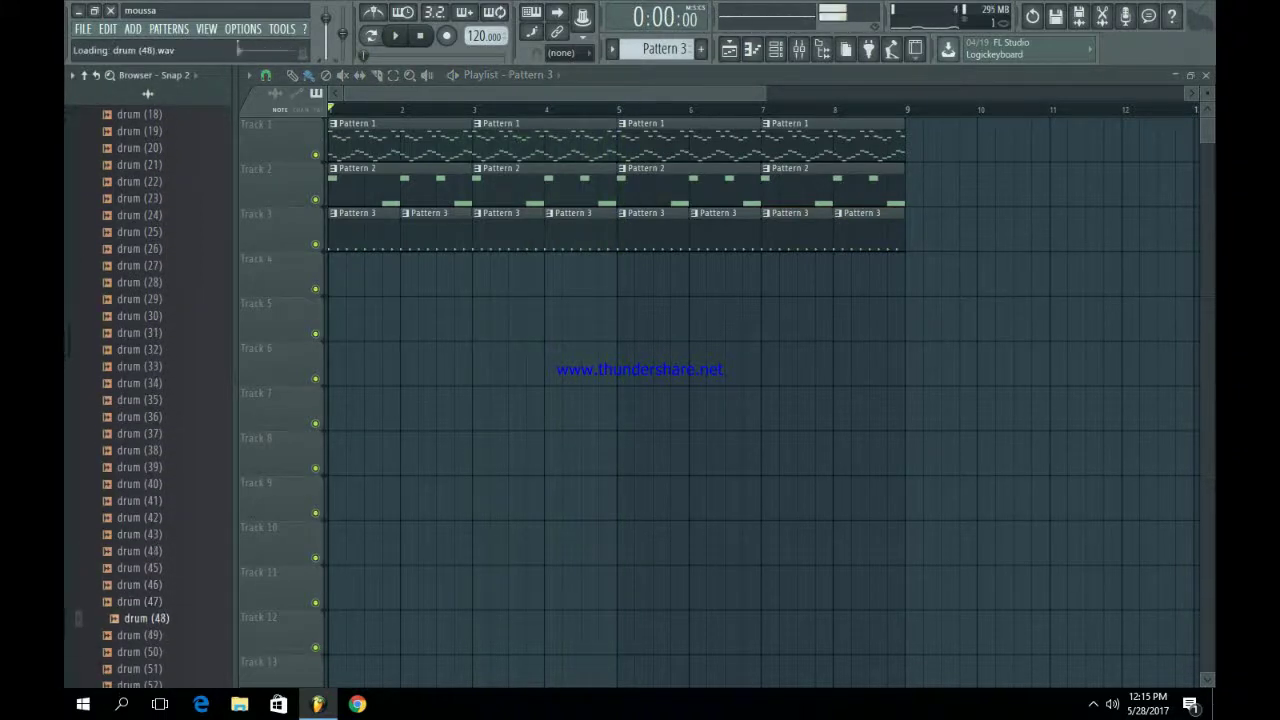
right_click(150, 618)
left_click(240, 531)
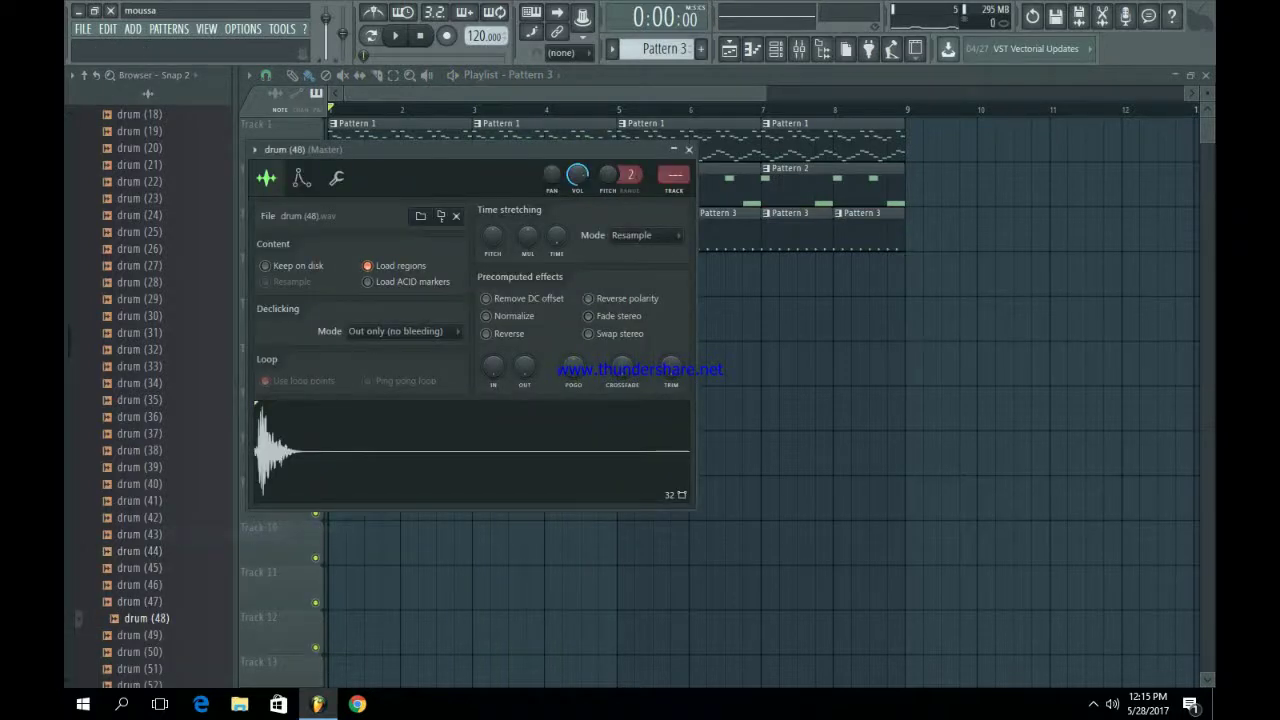
left_click(689, 150)
Audition further drum samples around drum (59) to drum (72), and load drum (72) into a new channel
scroll(146, 333, "down", 6)
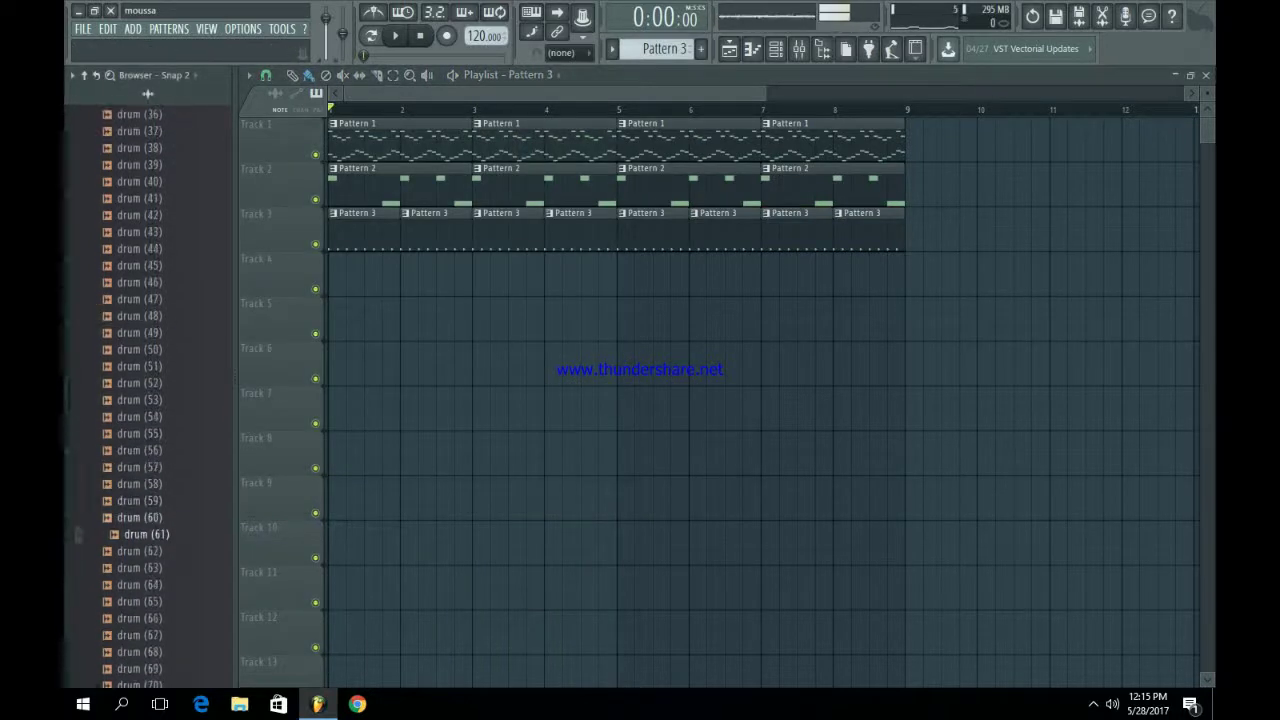
key("Down")
key("Down")
key("Down")
key("Down")
key("Down")
key("Down")
key("Down")
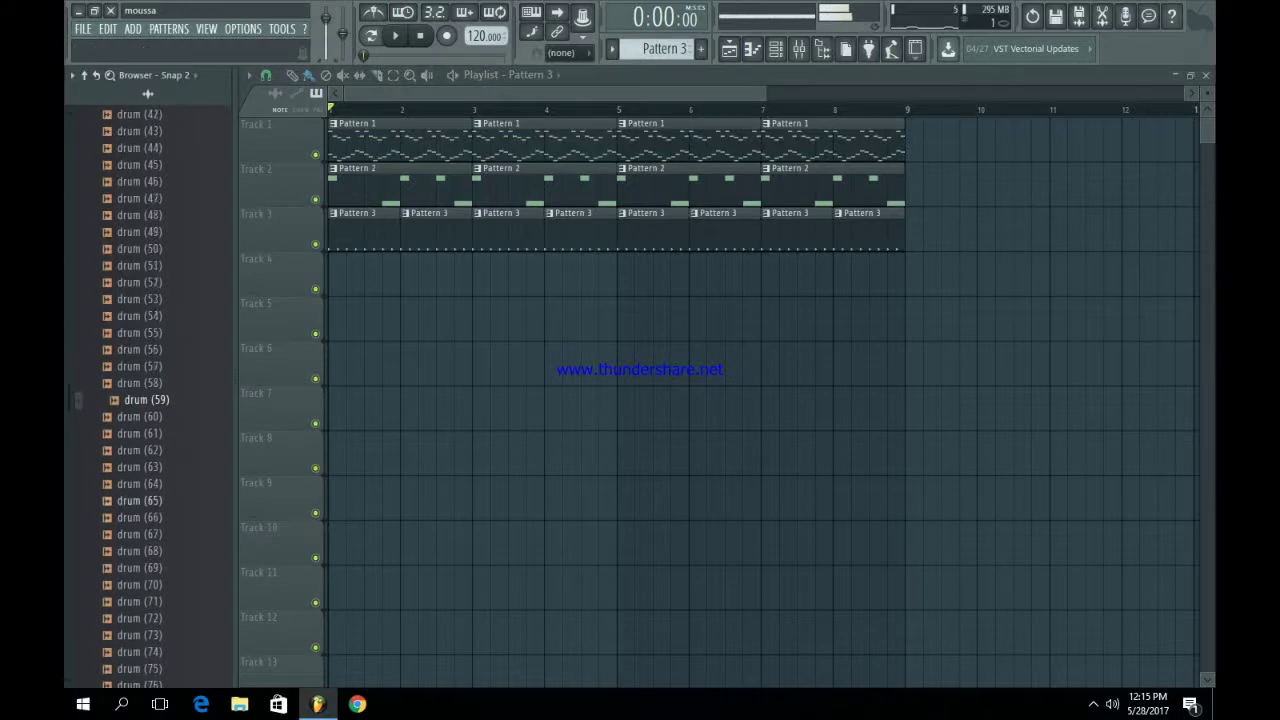
scroll(146, 520, "down", 4)
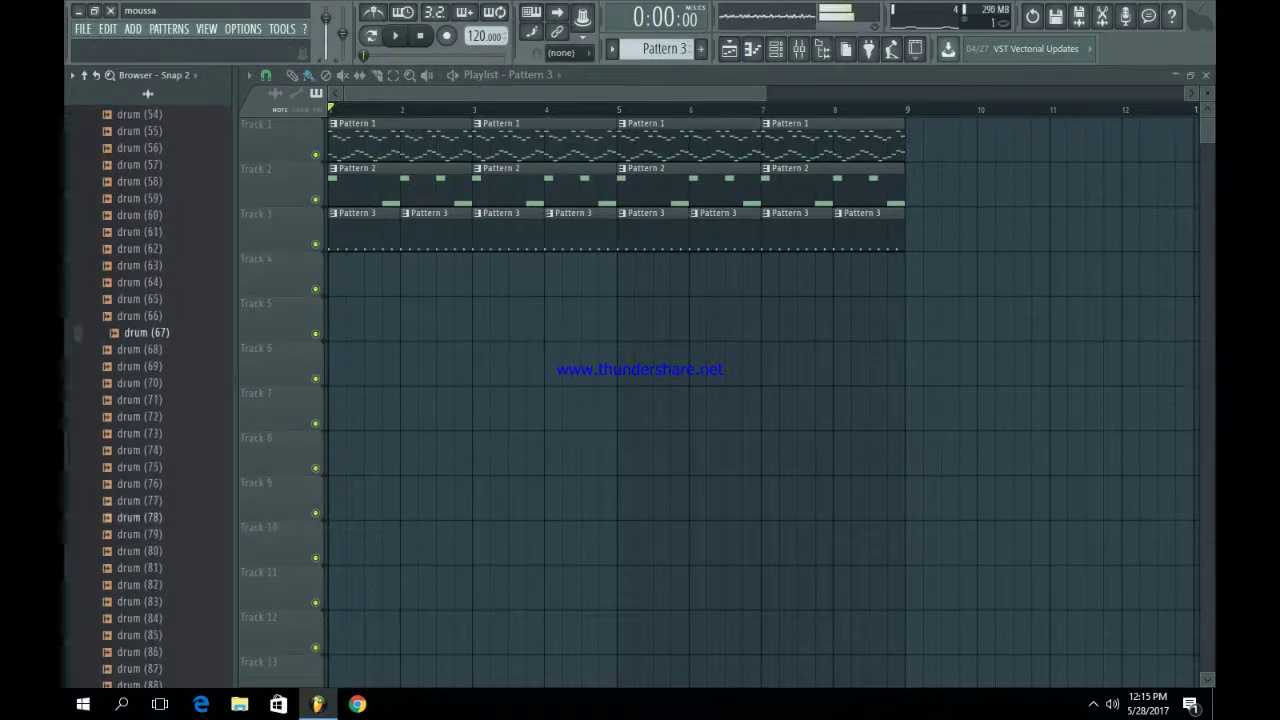
key("Down")
key("Down")
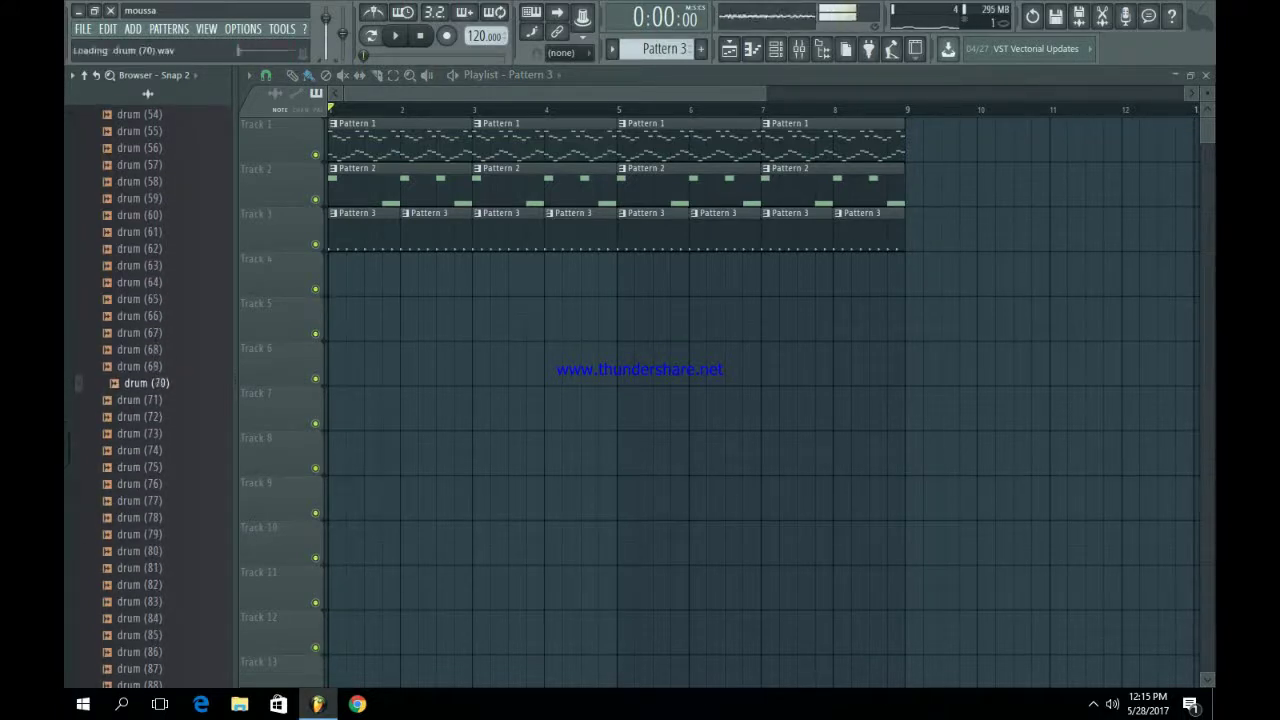
key("Down")
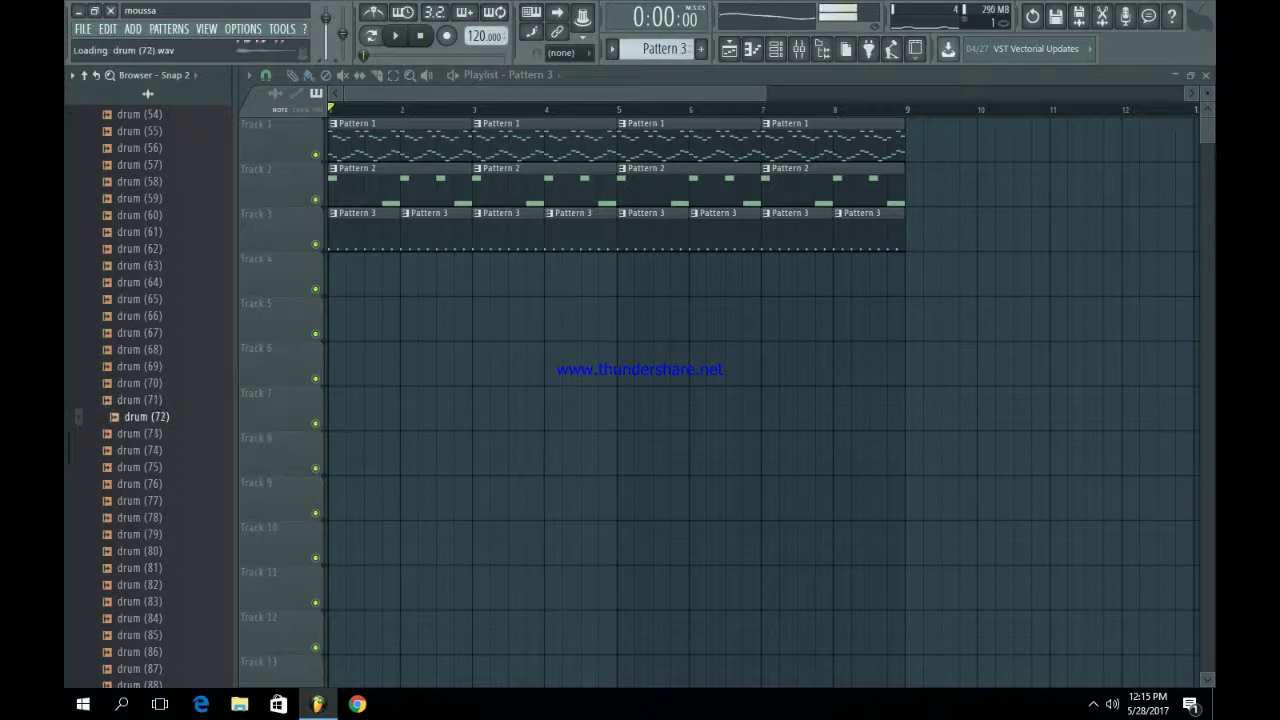
right_click(164, 411)
left_click(220, 432)
Audition the remaining drum samples through drum (99) and close the drum (72) channel settings
left_click(148, 534)
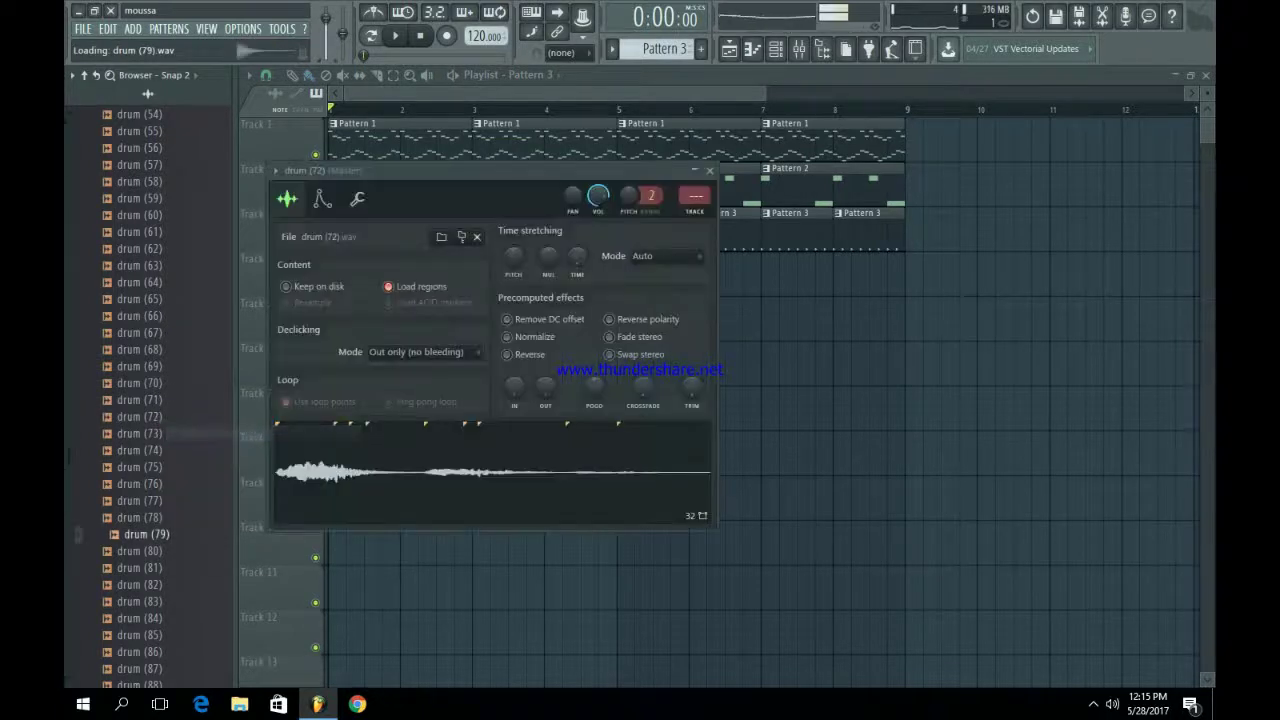
scroll(148, 534, "down", 4)
left_click(148, 484)
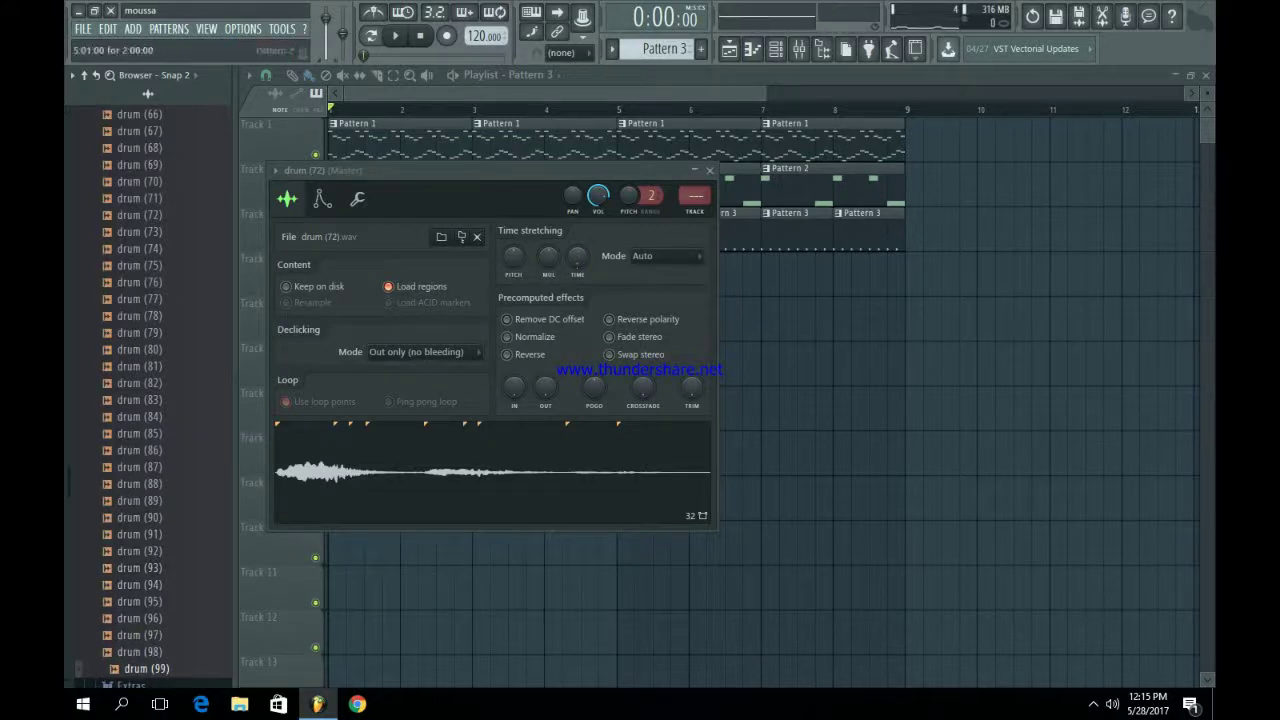
left_click(710, 171)
Audition samples in the kit's 808 folder, load 808 (25) into a new channel, and close its settings
scroll(150, 400, "up", 15)
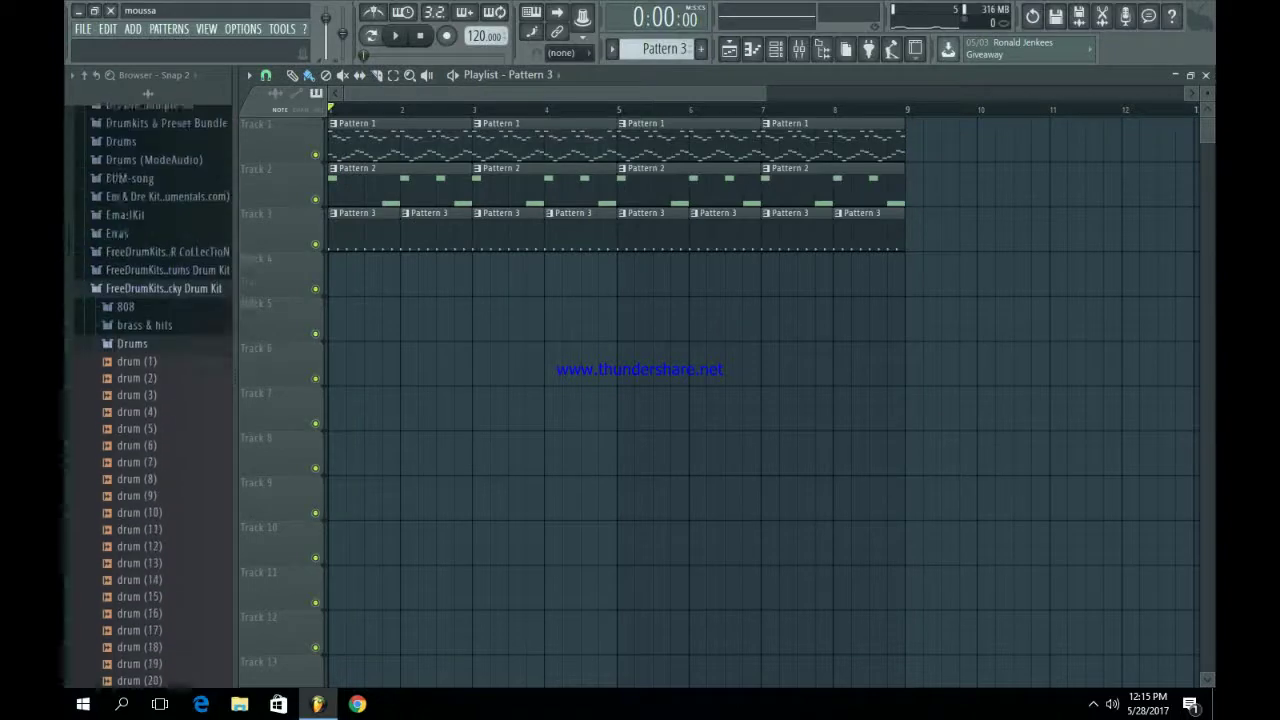
left_click(132, 366)
left_click(126, 329)
scroll(140, 335, "down", 7)
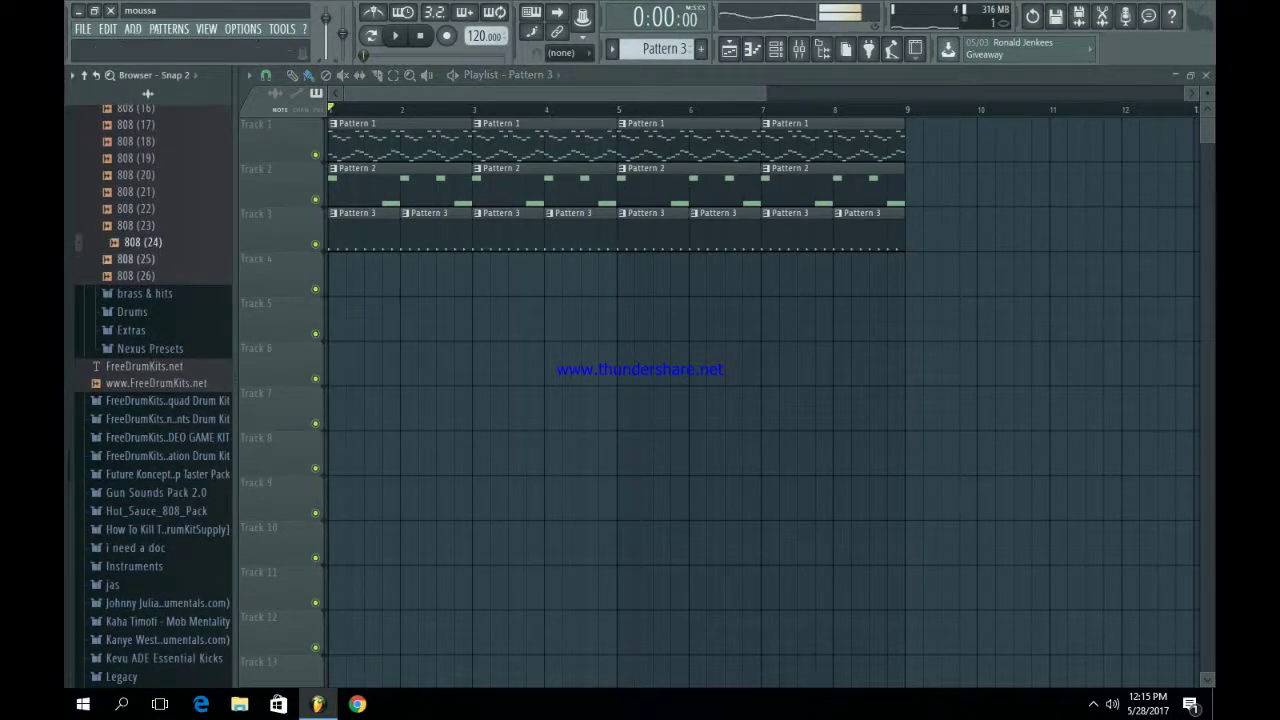
right_click(140, 258)
left_click(211, 274)
left_click(730, 191)
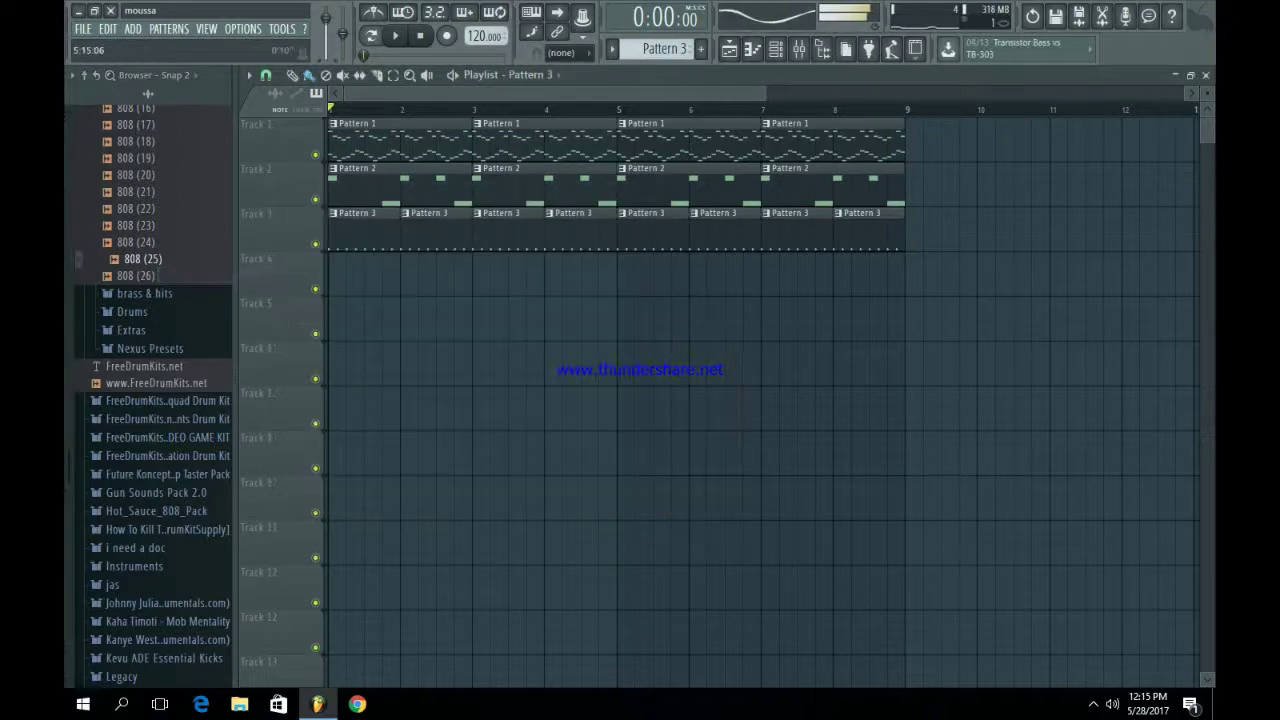
Collapse the 808 folder and the Asap Rocky Drum Kit, and expand the next FreeDrumKits drum kit below it
scroll(142, 259, "up", 12)
scroll(142, 262, "down", 4)
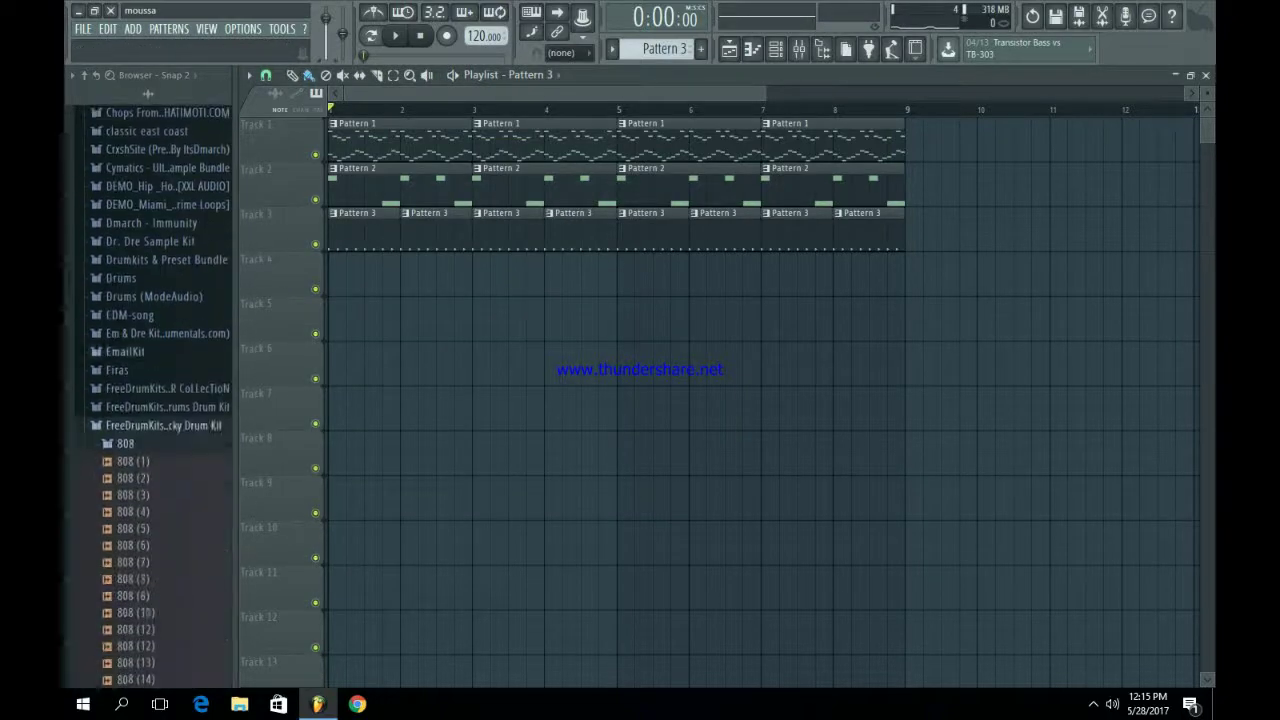
left_click(126, 443)
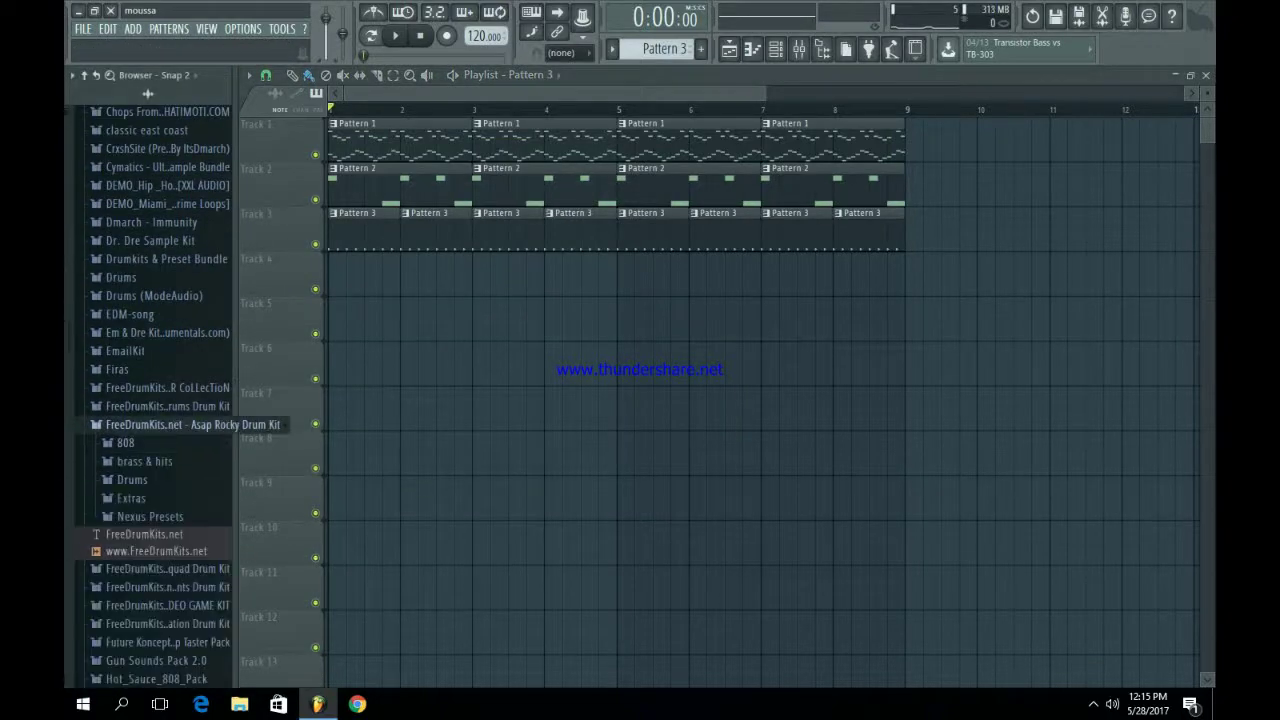
left_click(160, 424)
left_click(150, 443)
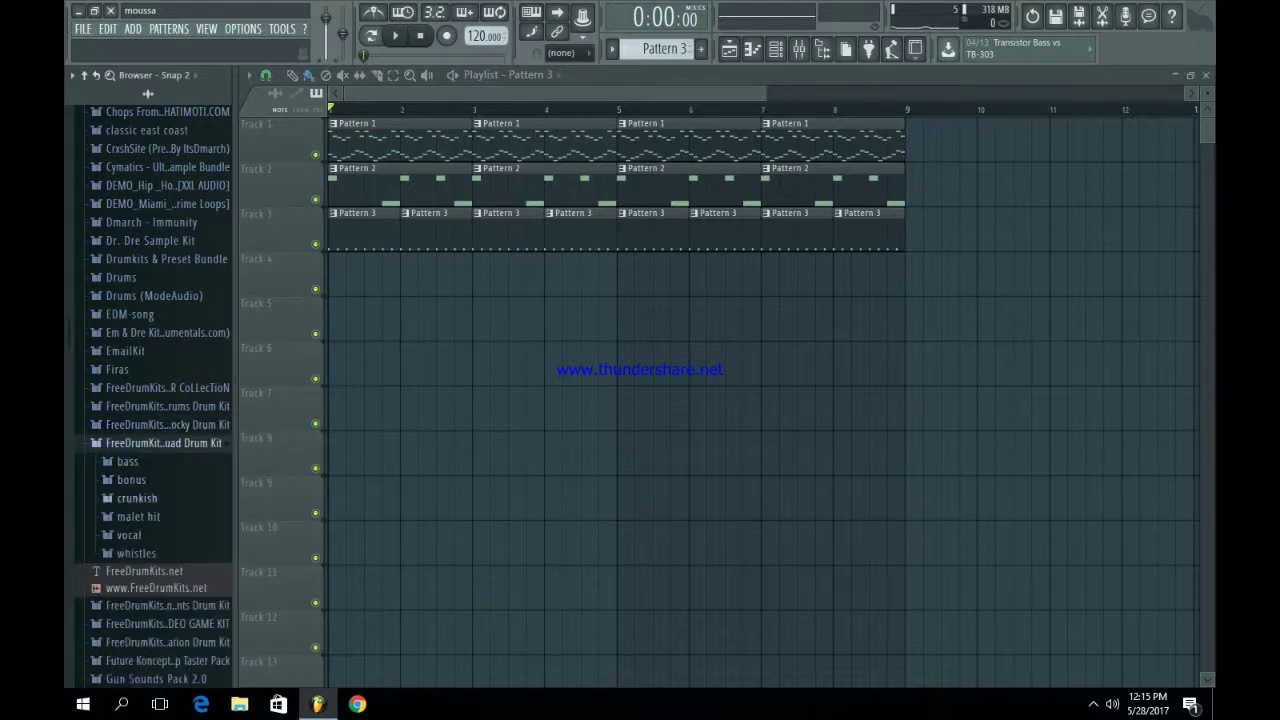
Collapse the open FreeDrumKits squad kit, then expand the FreeDrumKits "...tion Drum Kit" below the VIDEO GAME KIT and its Kicks folder
left_click(150, 442)
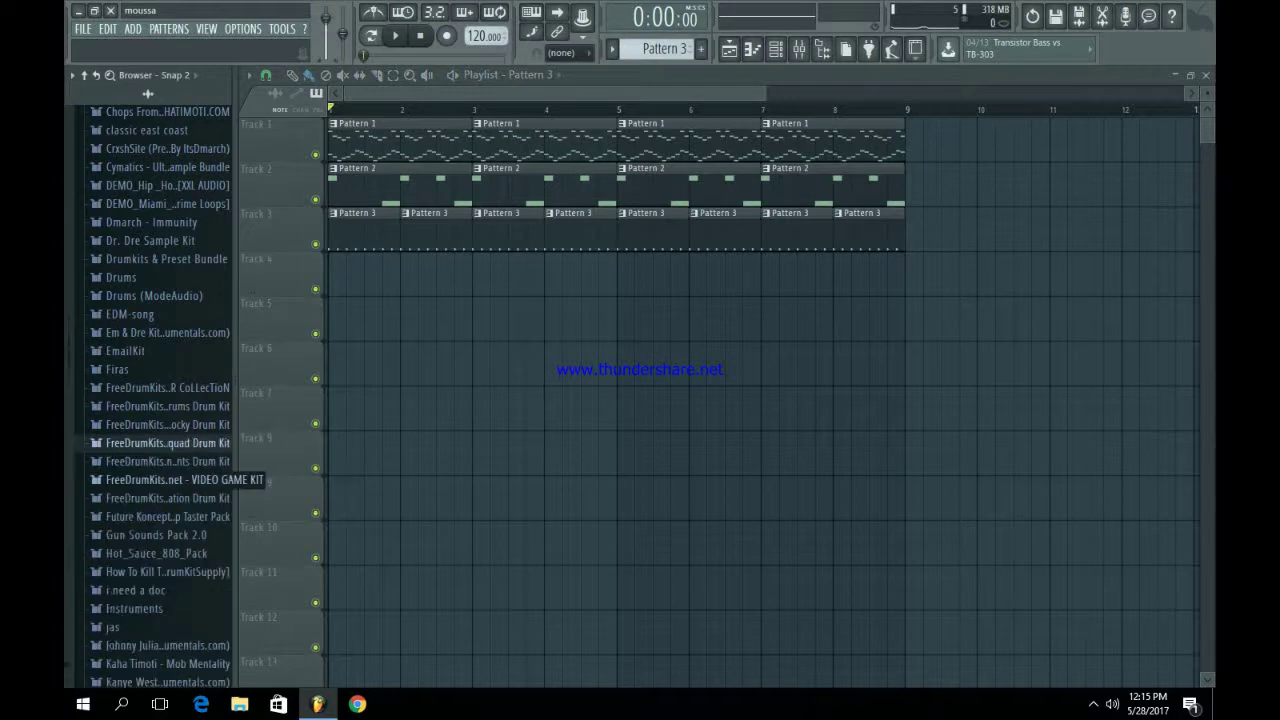
left_click(160, 498)
scroll(160, 498, "down", 2)
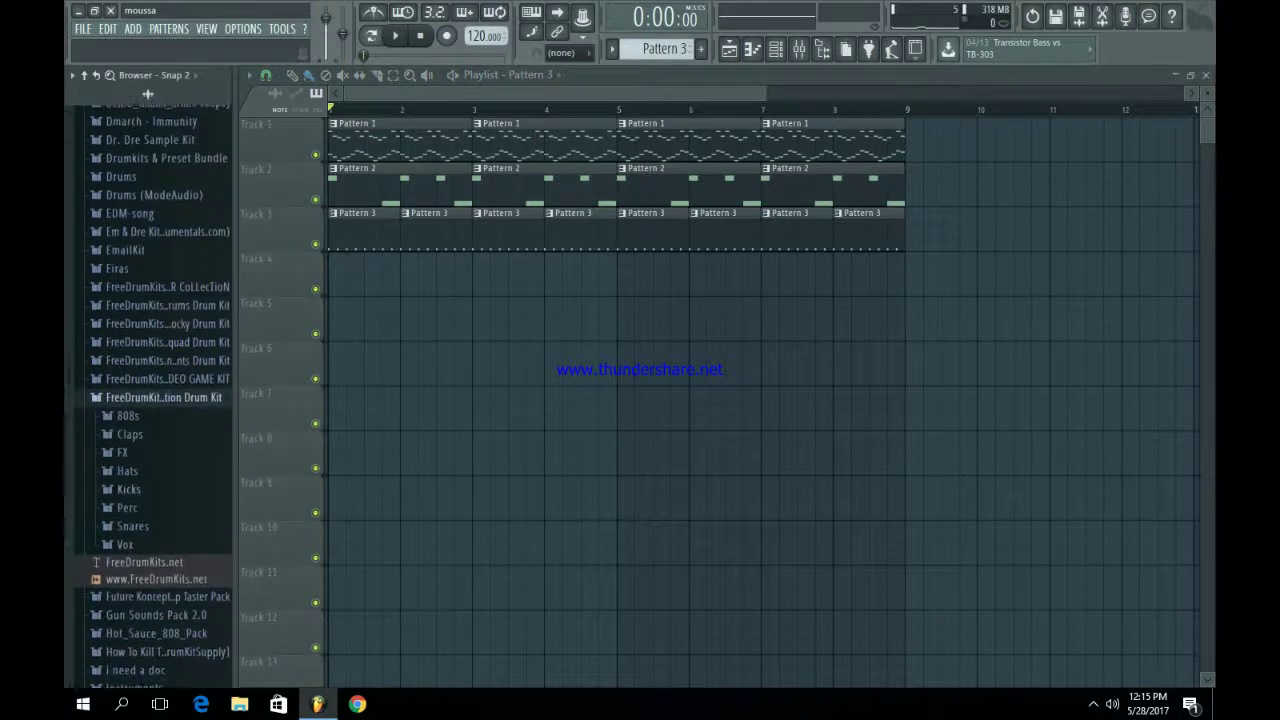
left_click(130, 489)
Load Kick - Boomer into a new channel, close its settings, and collapse the browser's folder structure
left_click(148, 523)
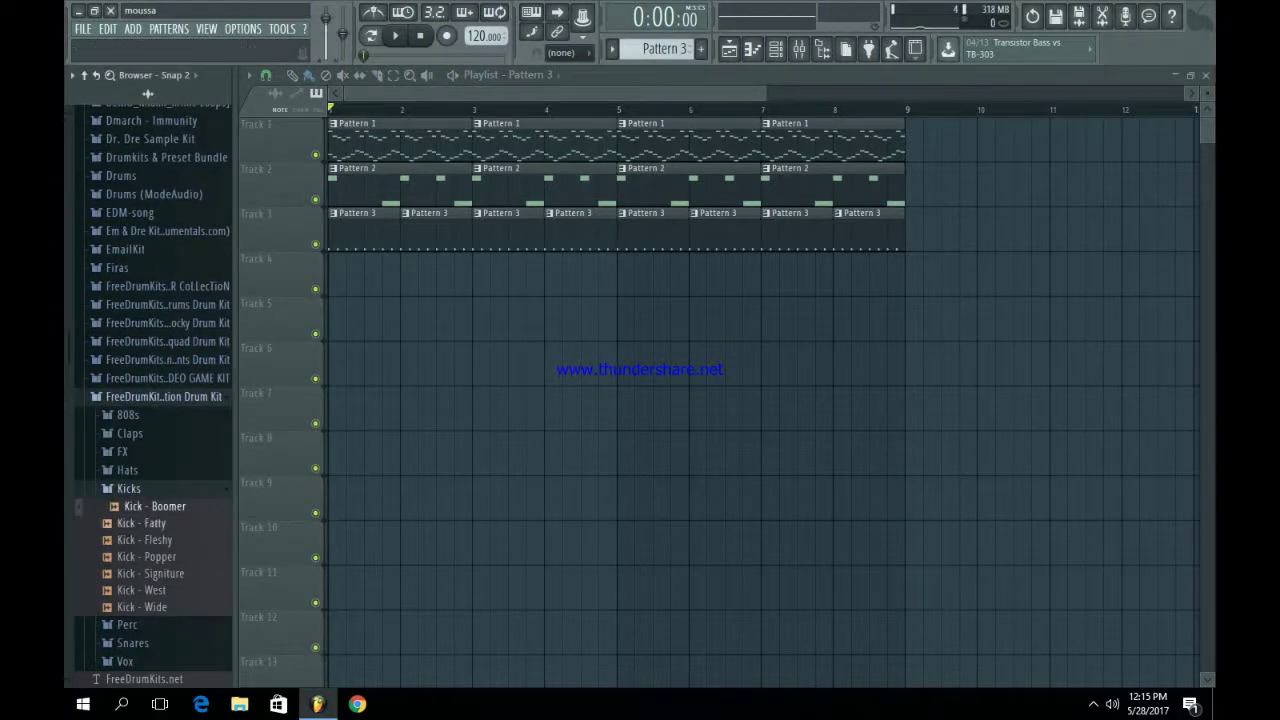
right_click(125, 497)
left_click(200, 521)
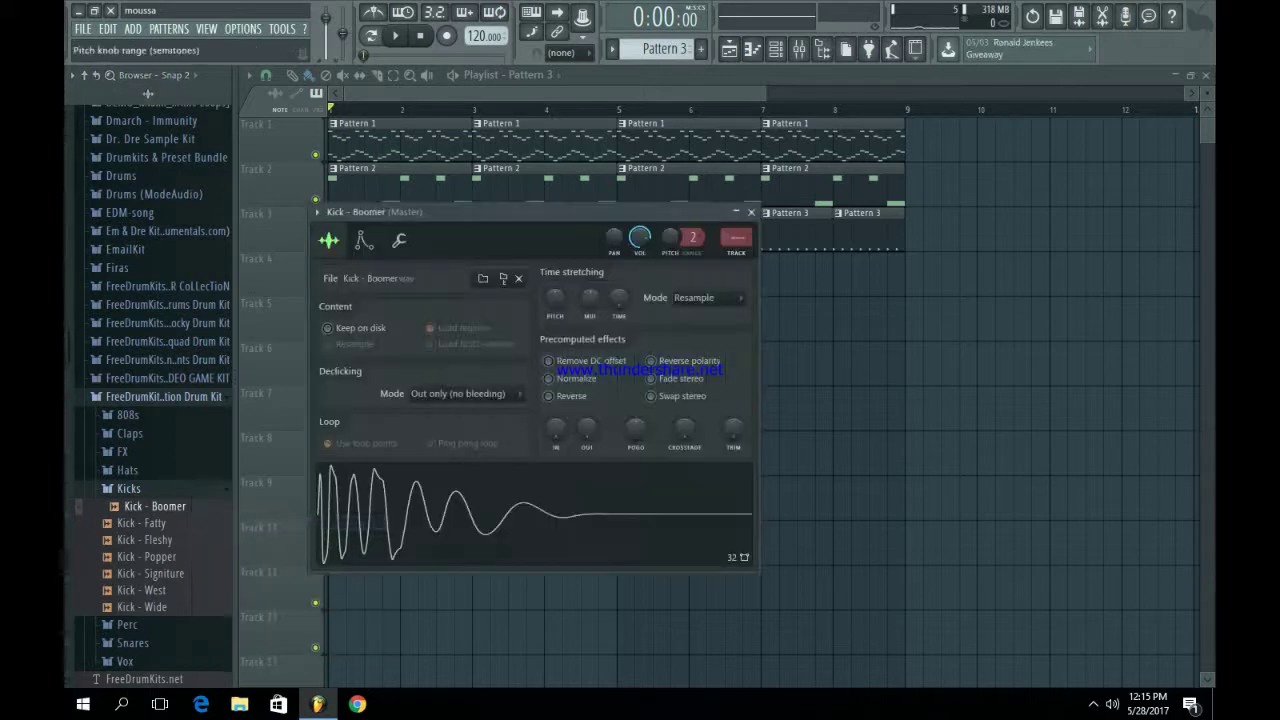
left_click(751, 212)
left_click(84, 75)
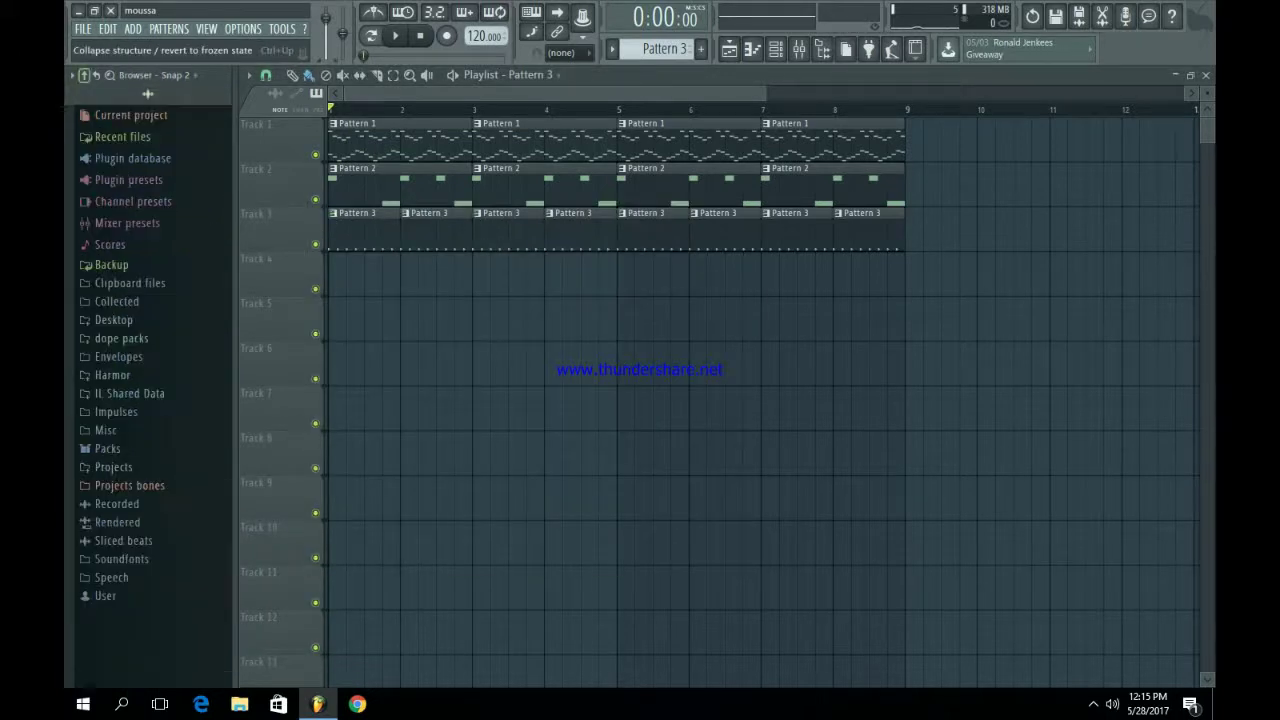
Play back the arrangement briefly and switch from Pattern 3 to the empty Pattern 4
key("space")
key("F6")
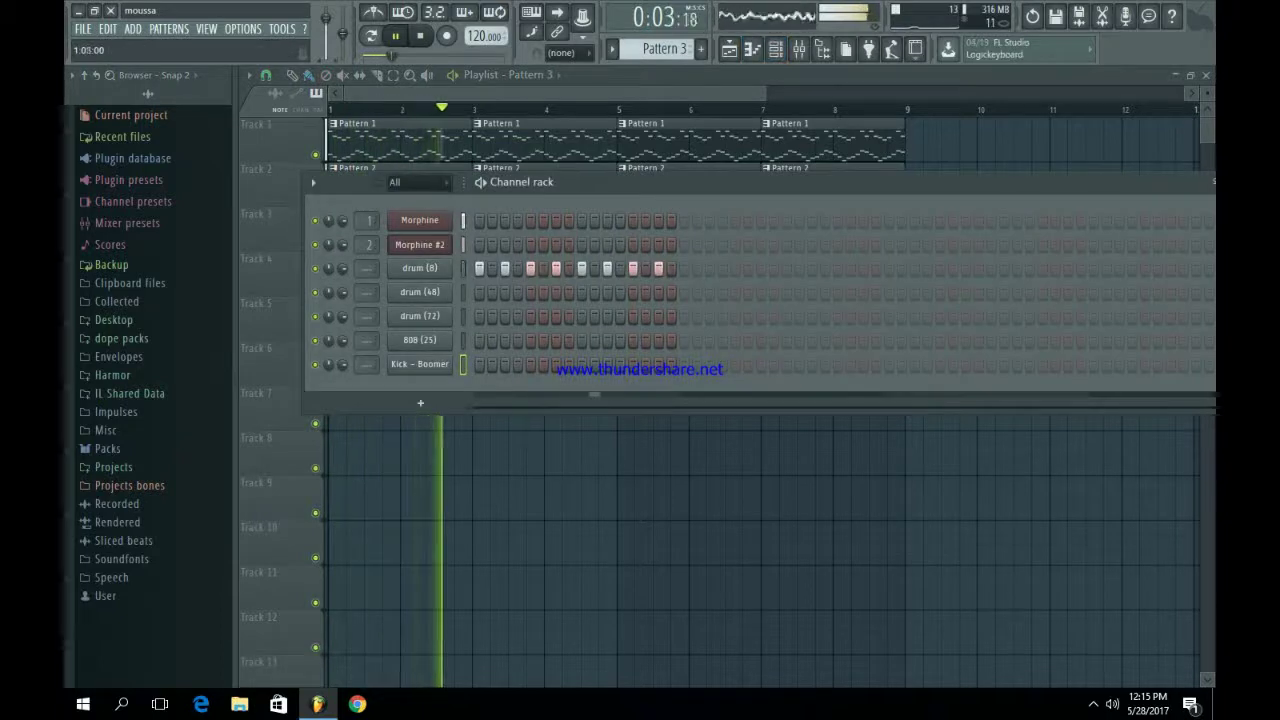
scroll(662, 49, "down", 1)
key("space")
key("F6")
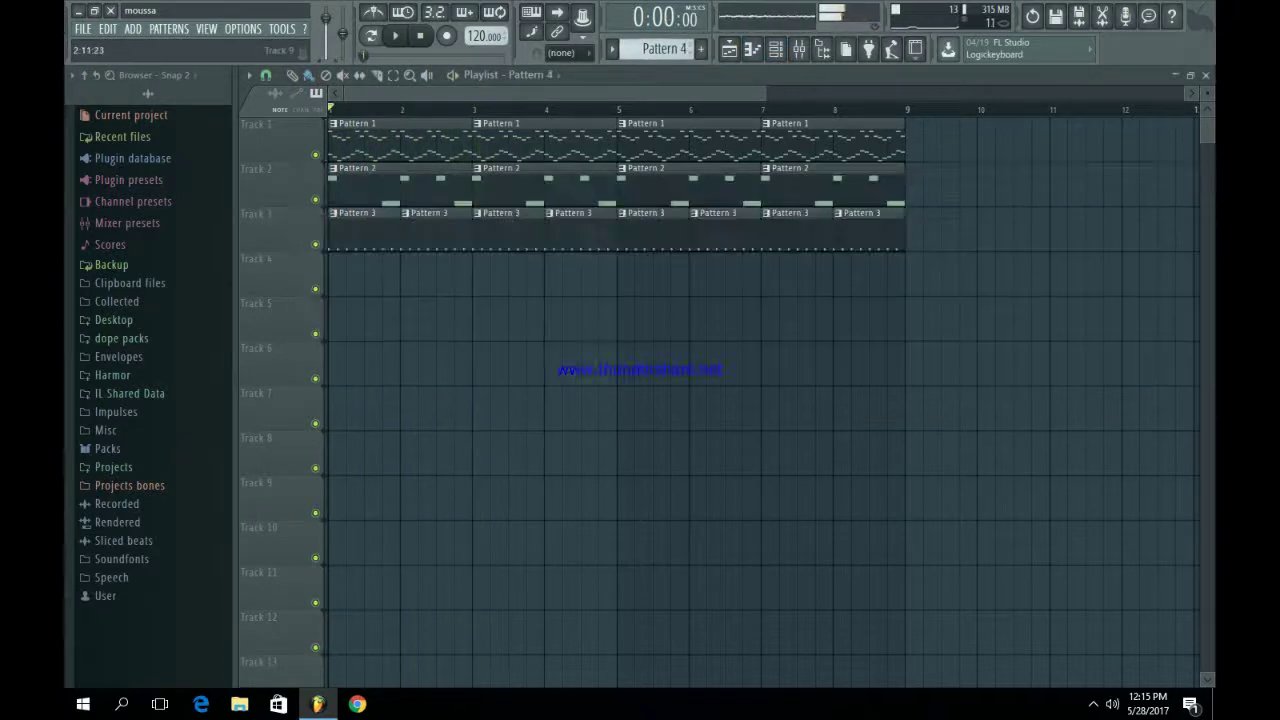
Program Kick - Boomer hits on steps 1, 3, 9, 17, 19 and 23 of Pattern 4, and place the pattern on Track 4 at bar 1
key("F6")
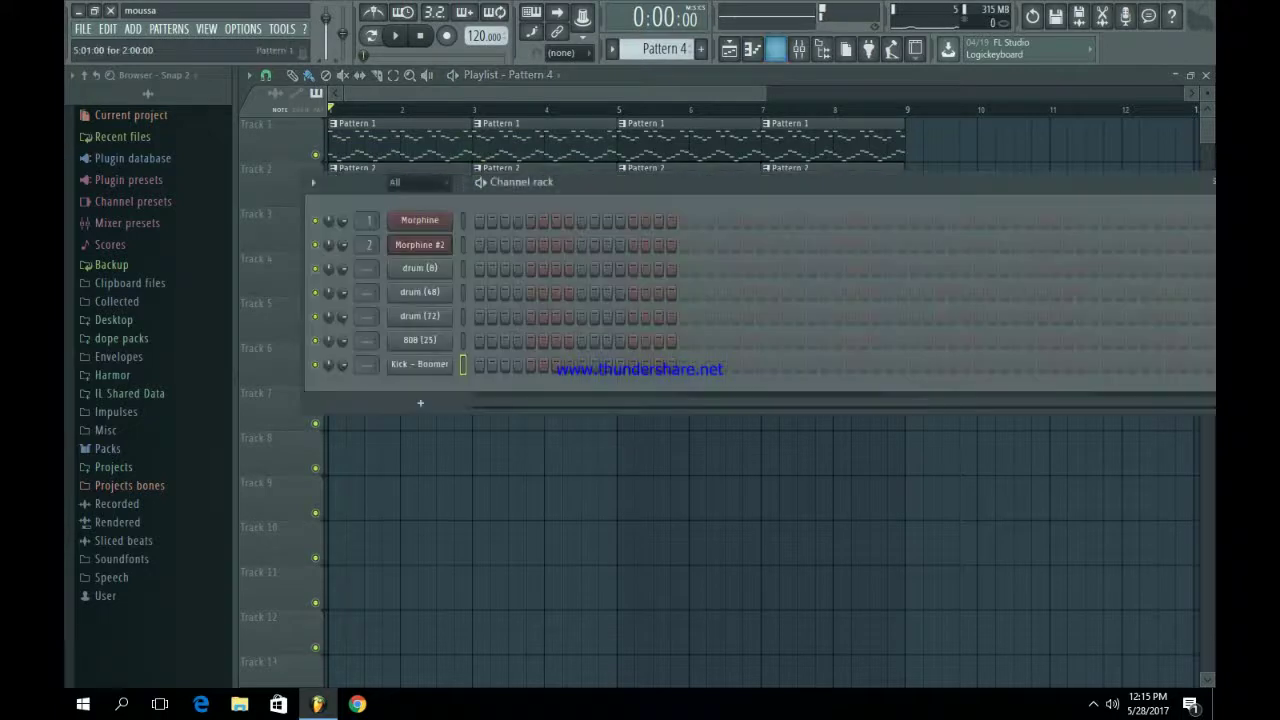
left_click(479, 365)
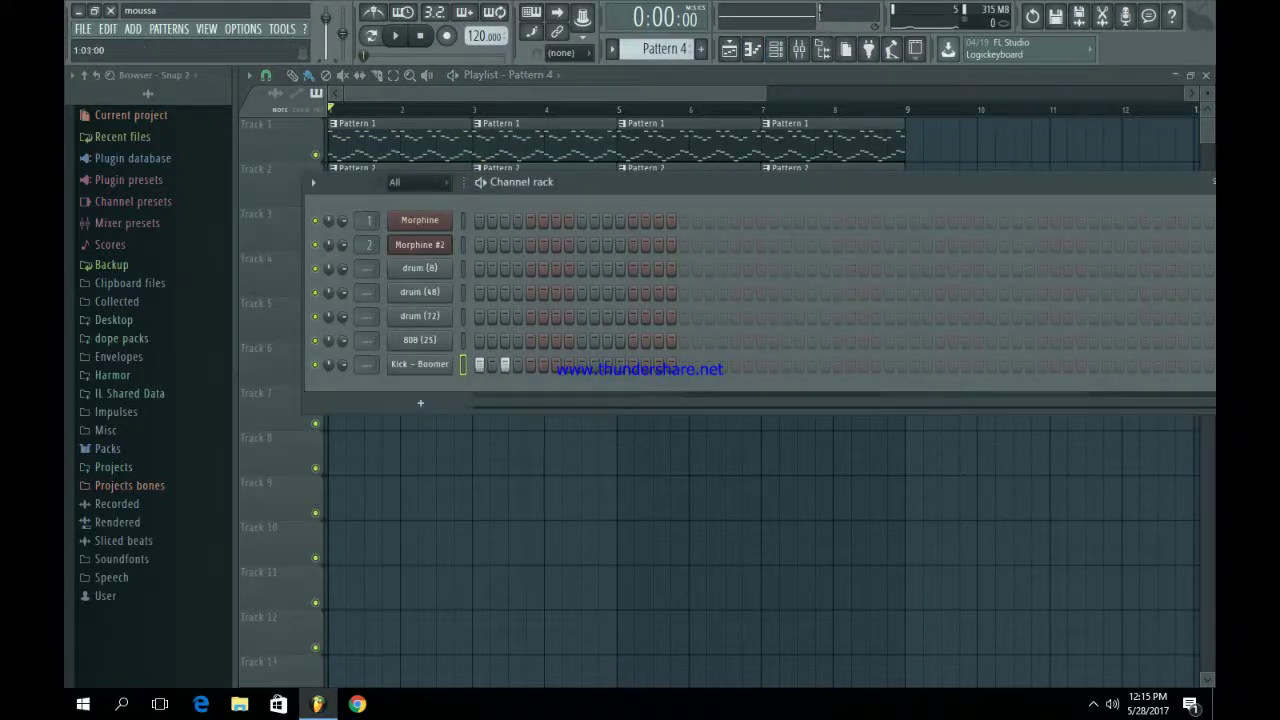
key("space")
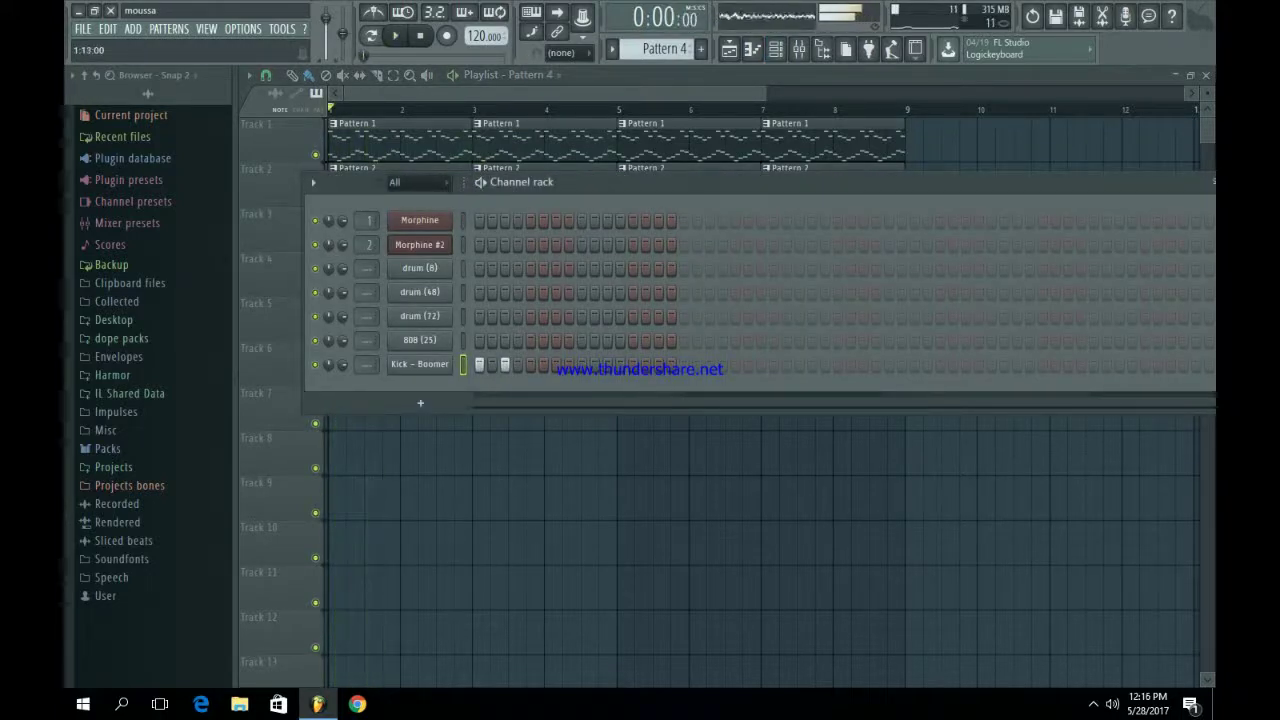
key("space")
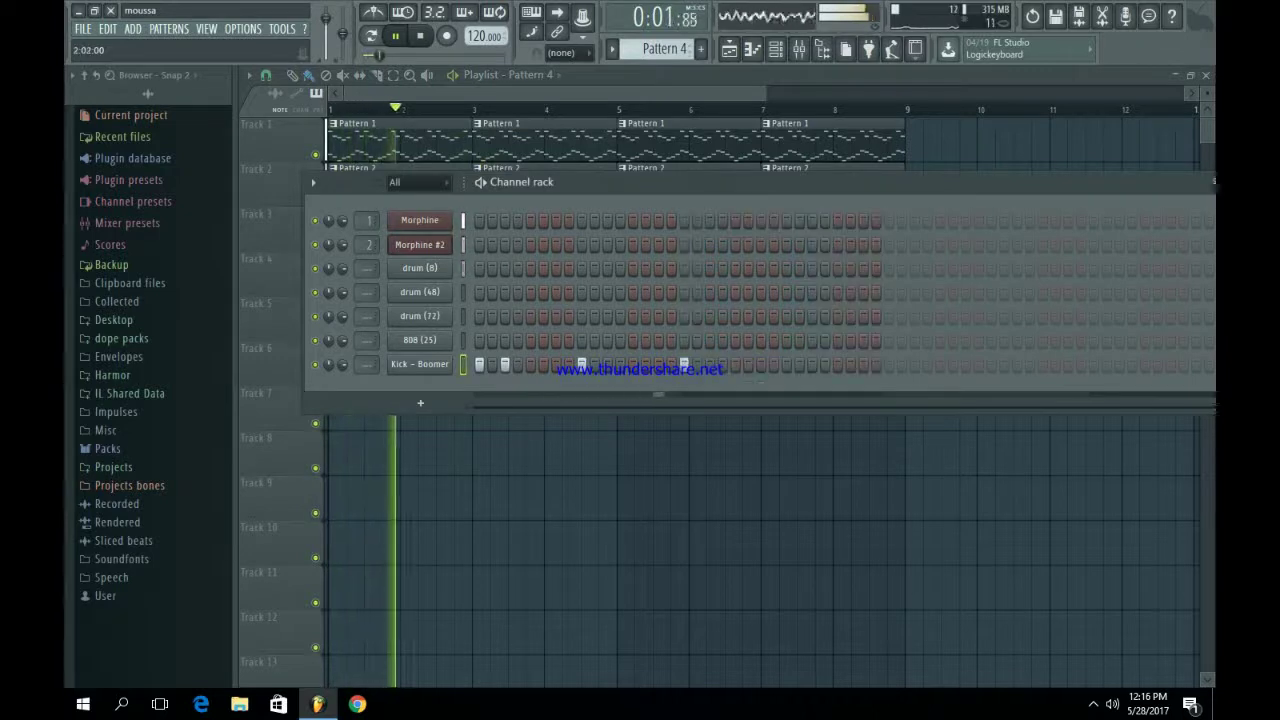
key("space")
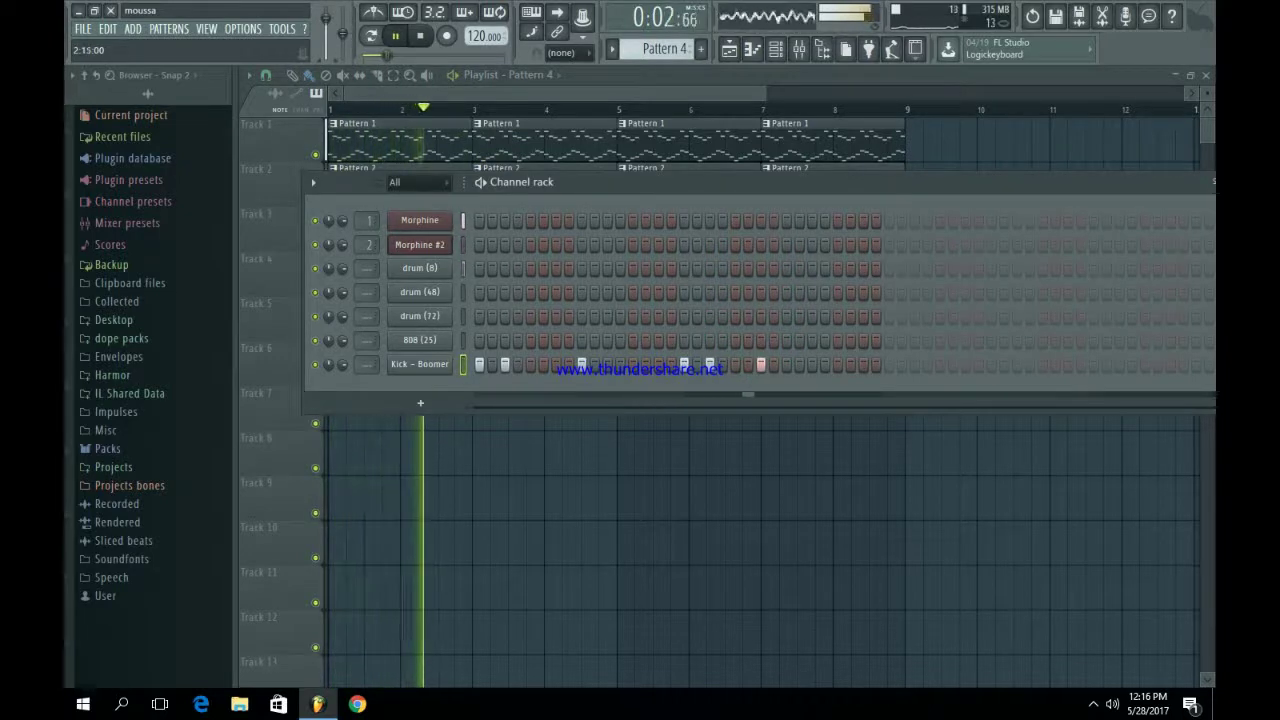
Try extending Pattern 4 with extra Kick - Boomer hits on steps 33, 41 and 43 while playing the arrangement
left_click(889, 364)
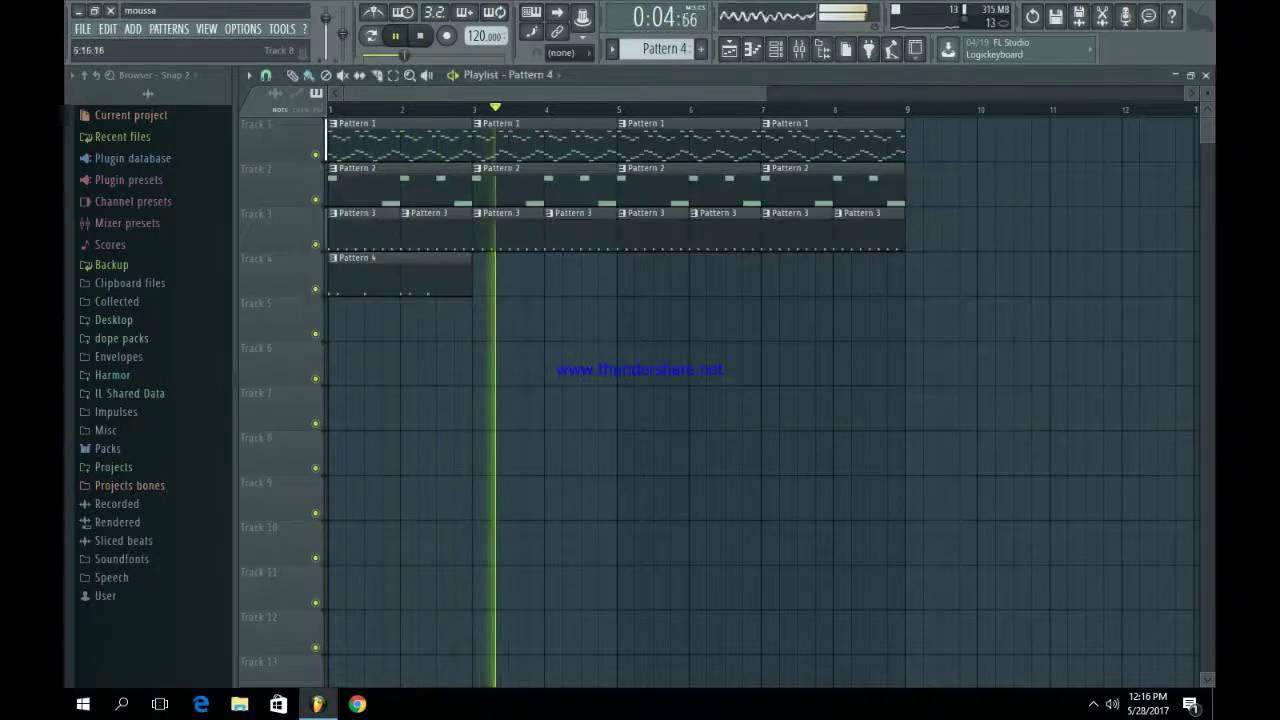
left_click(776, 49)
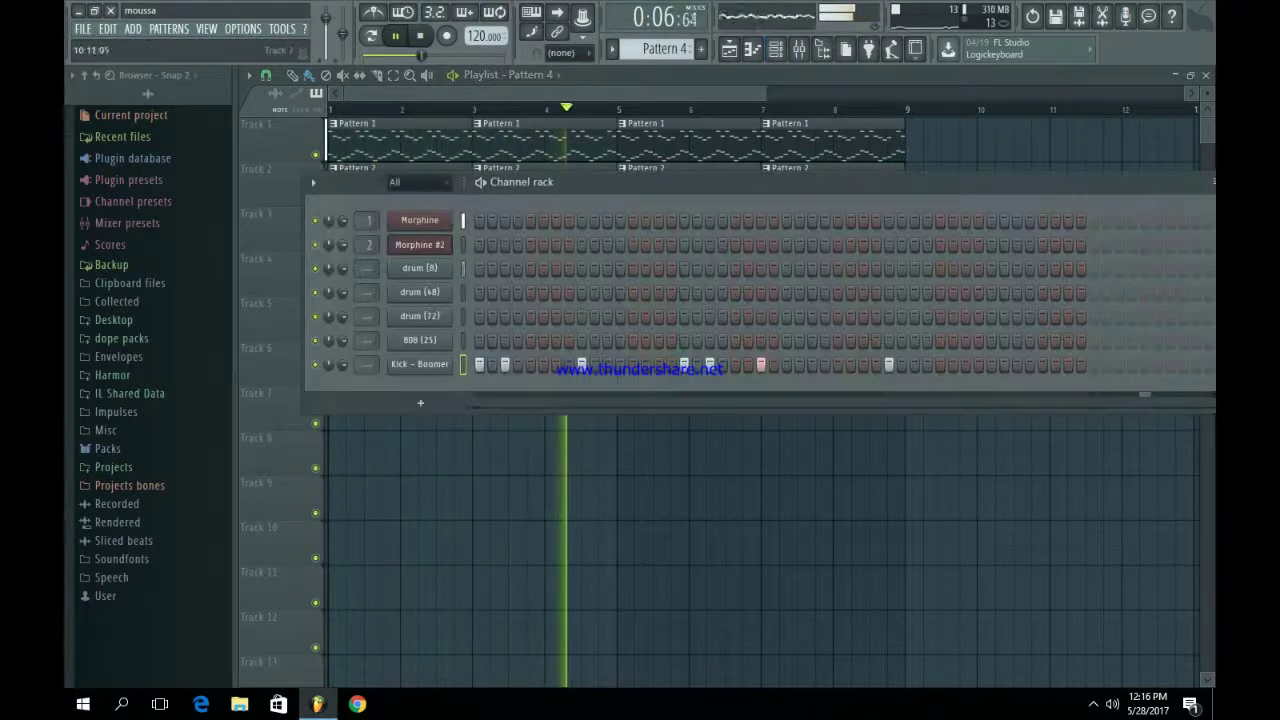
left_click(991, 364)
left_click(1017, 364)
key("F6")
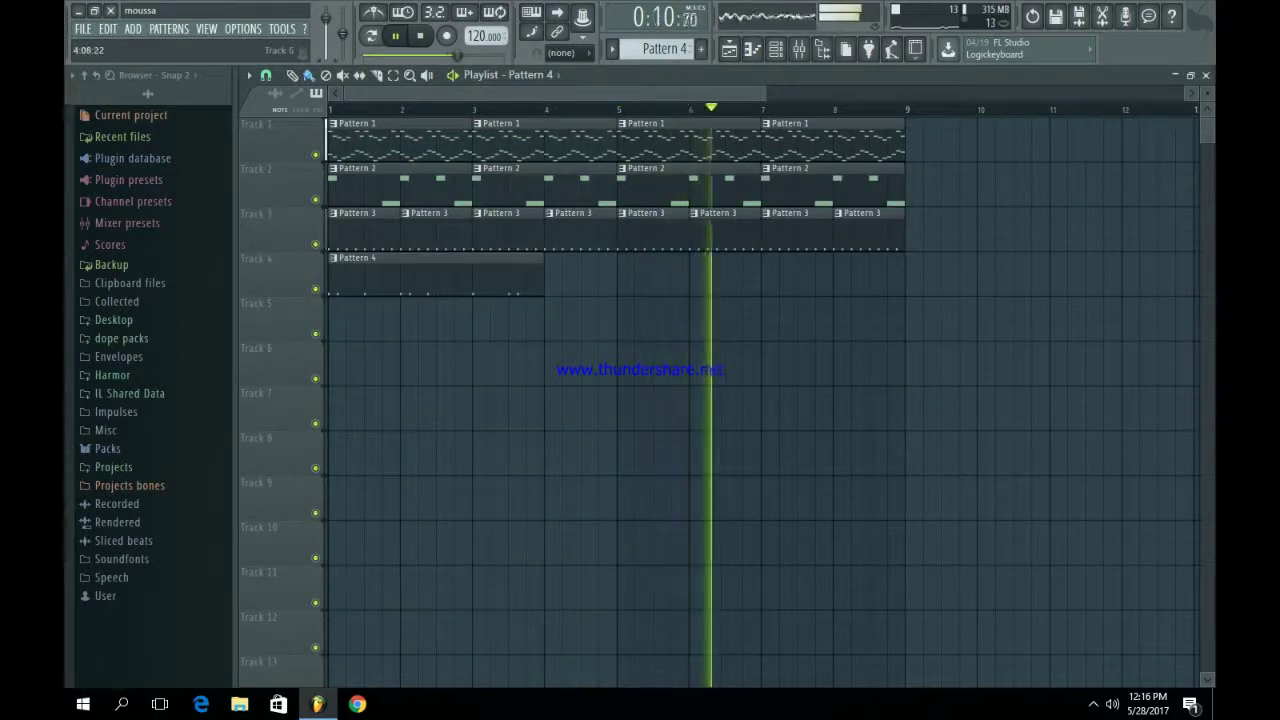
key("space")
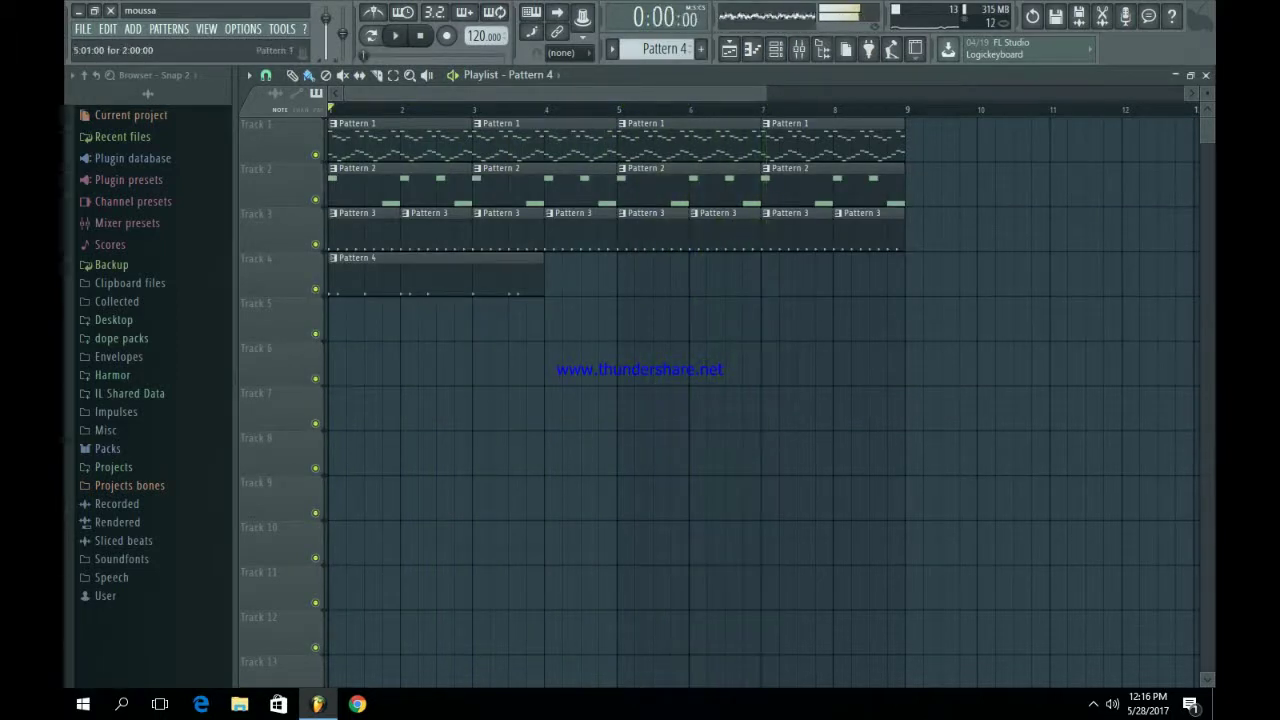
Remove the Kick - Boomer hits on steps 33, 41 and 43 from Pattern 4
left_click(752, 48)
right_click(1017, 364)
right_click(991, 364)
right_click(889, 364)
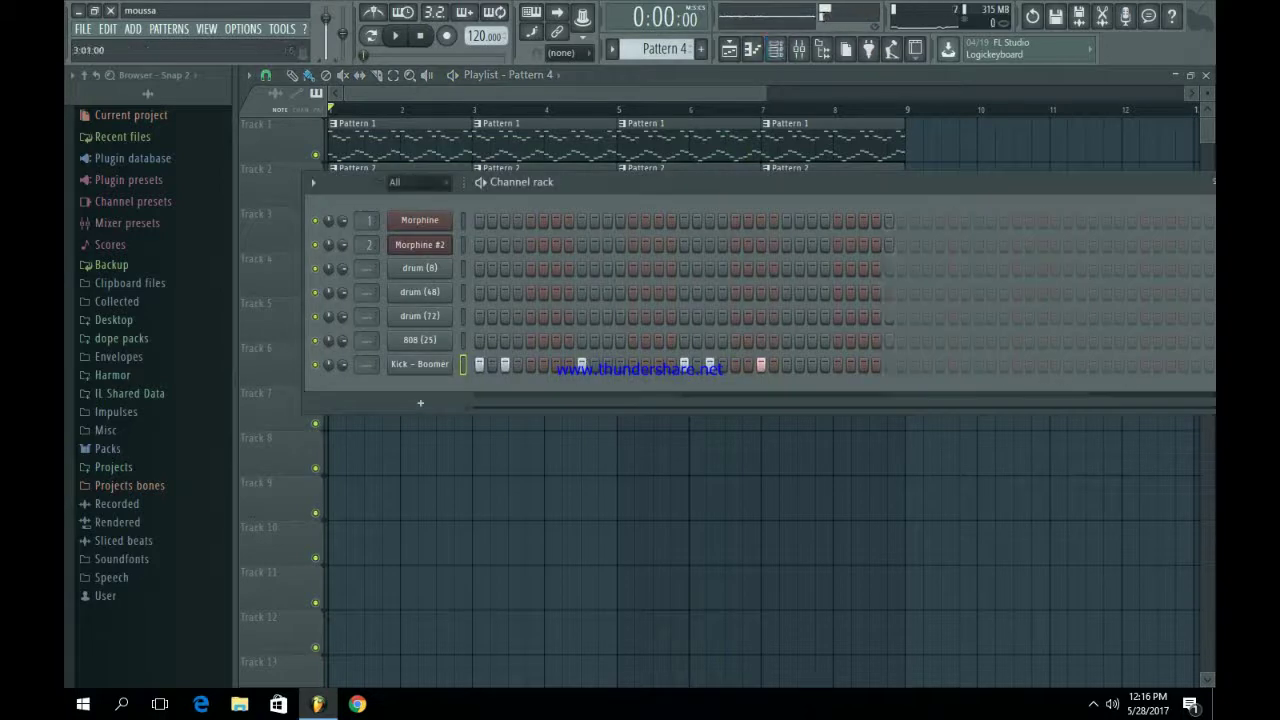
Duplicate the Pattern 4 clip three times along Track 4 so it fills bars 1 to 8
left_click(805, 540)
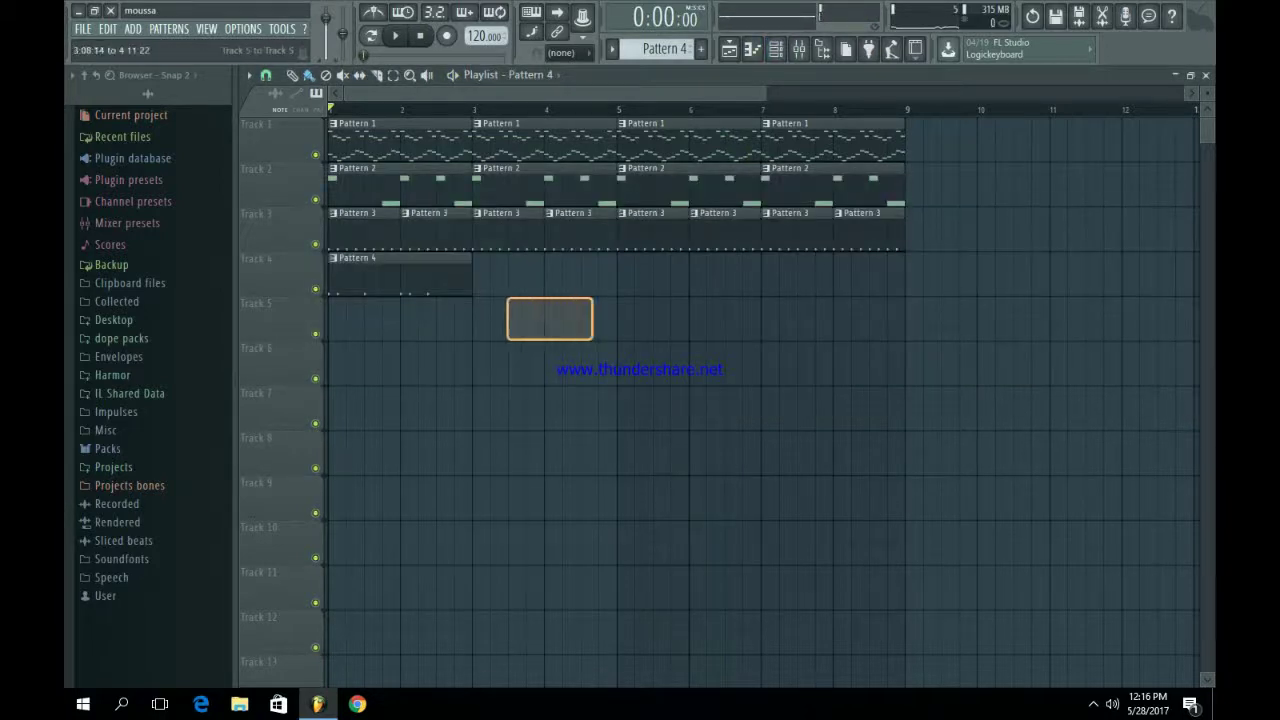
left_click_drag(508, 312, 441, 280)
key("ctrl+b")
key("ctrl+b")
key("ctrl+b")
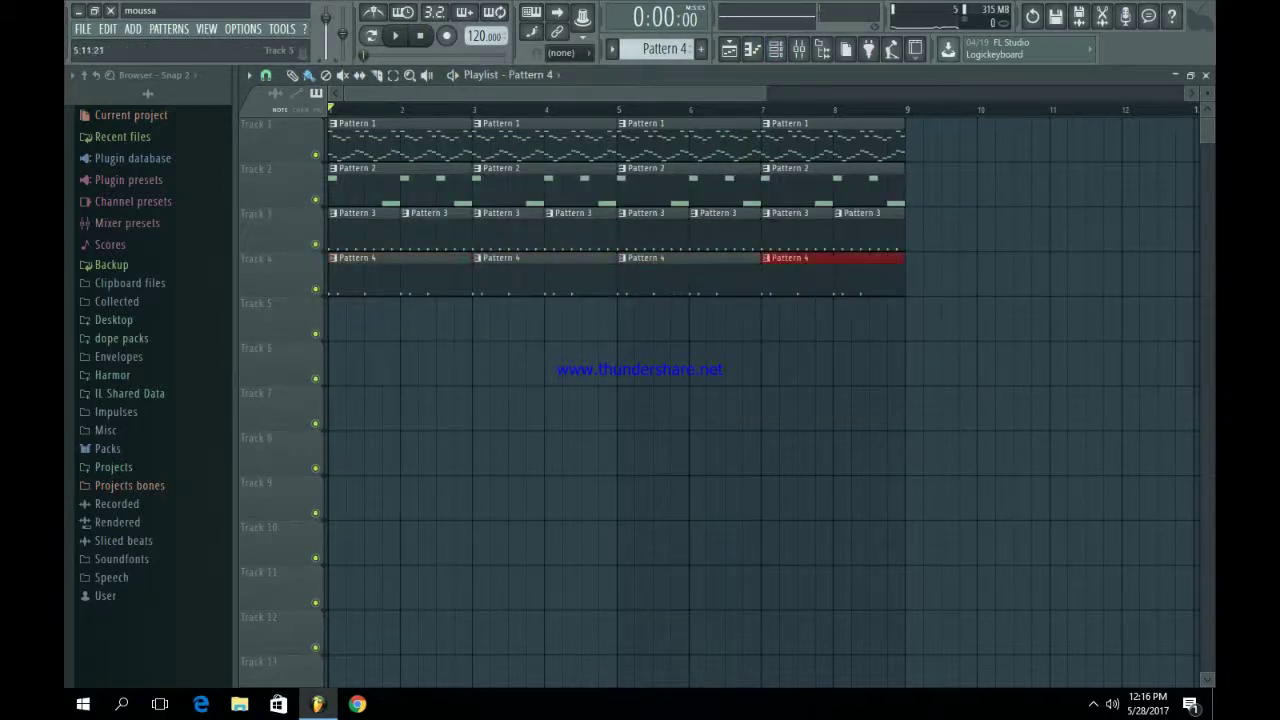
Set the Kick - Boomer channel to cut itself, using group 7 for both Cut and By
key("F6")
left_click(420, 364)
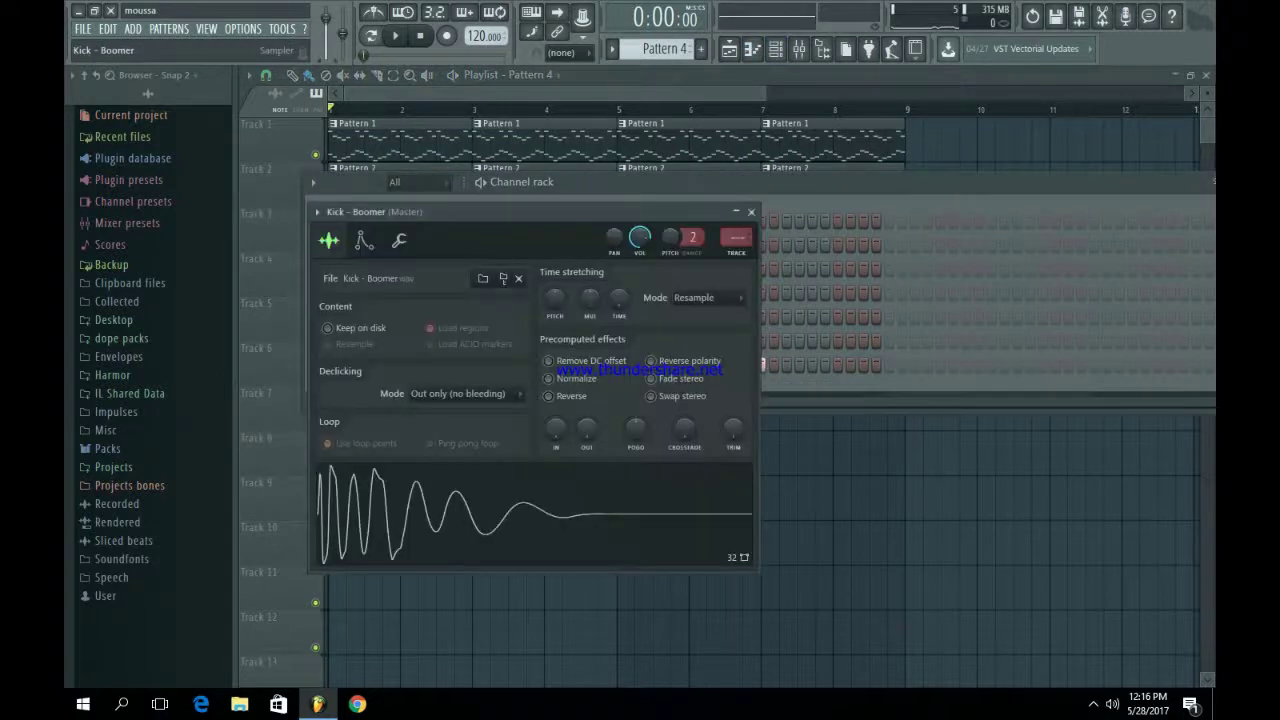
left_click(399, 240)
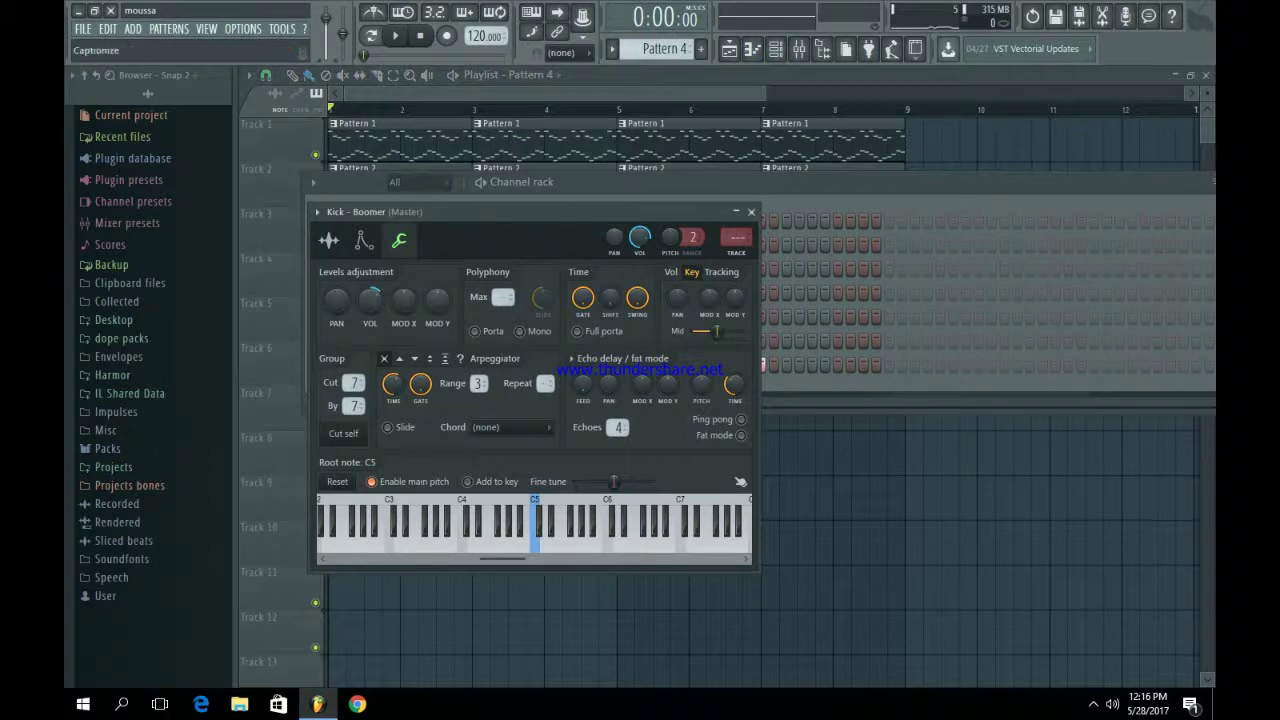
left_click(751, 211)
Switch to the empty Pattern 5 and place its clip on Track 5 at bar 1, previewing the arrangement
scroll(664, 49, "down", 1)
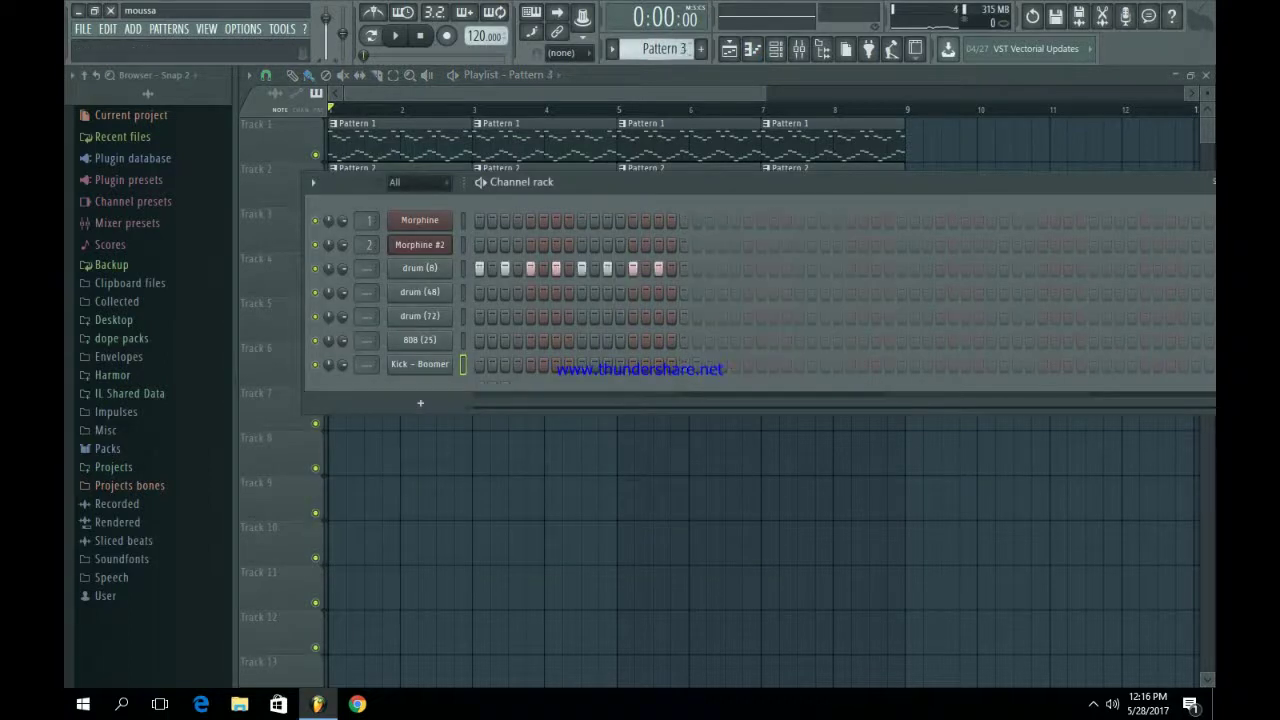
scroll(664, 49, "up", 2)
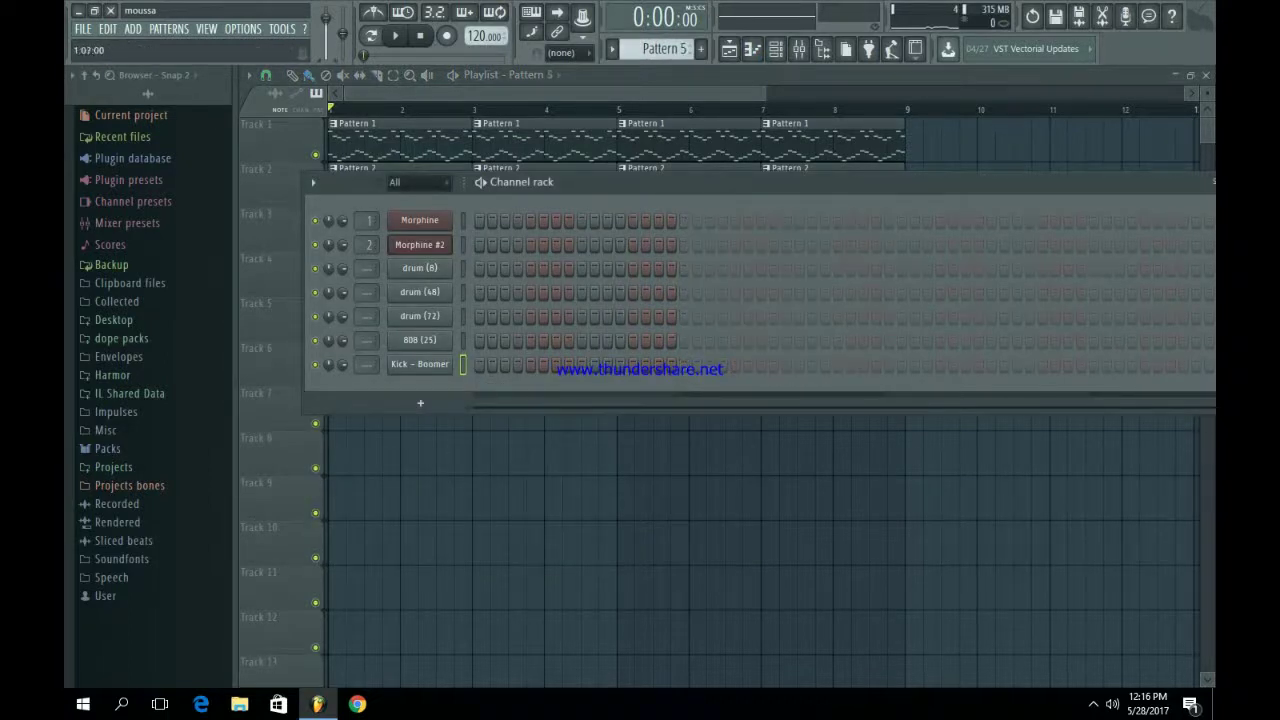
key("space")
key("space")
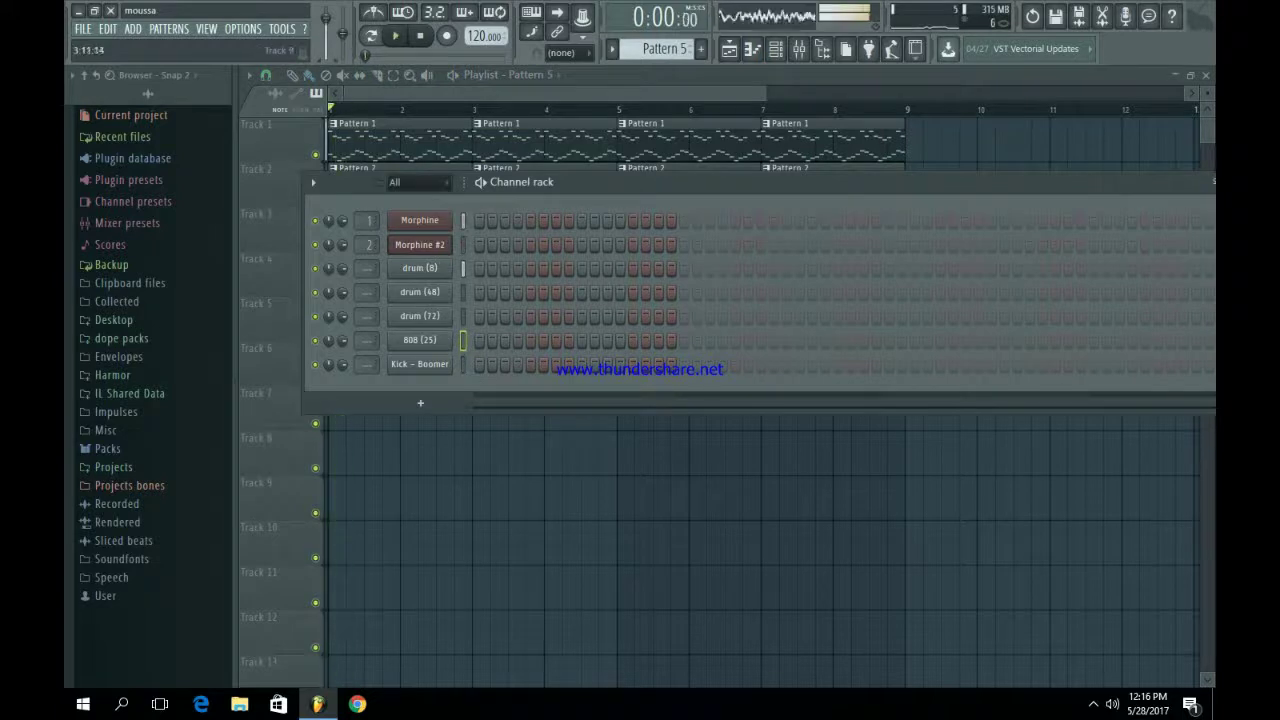
left_click(482, 498)
key("space")
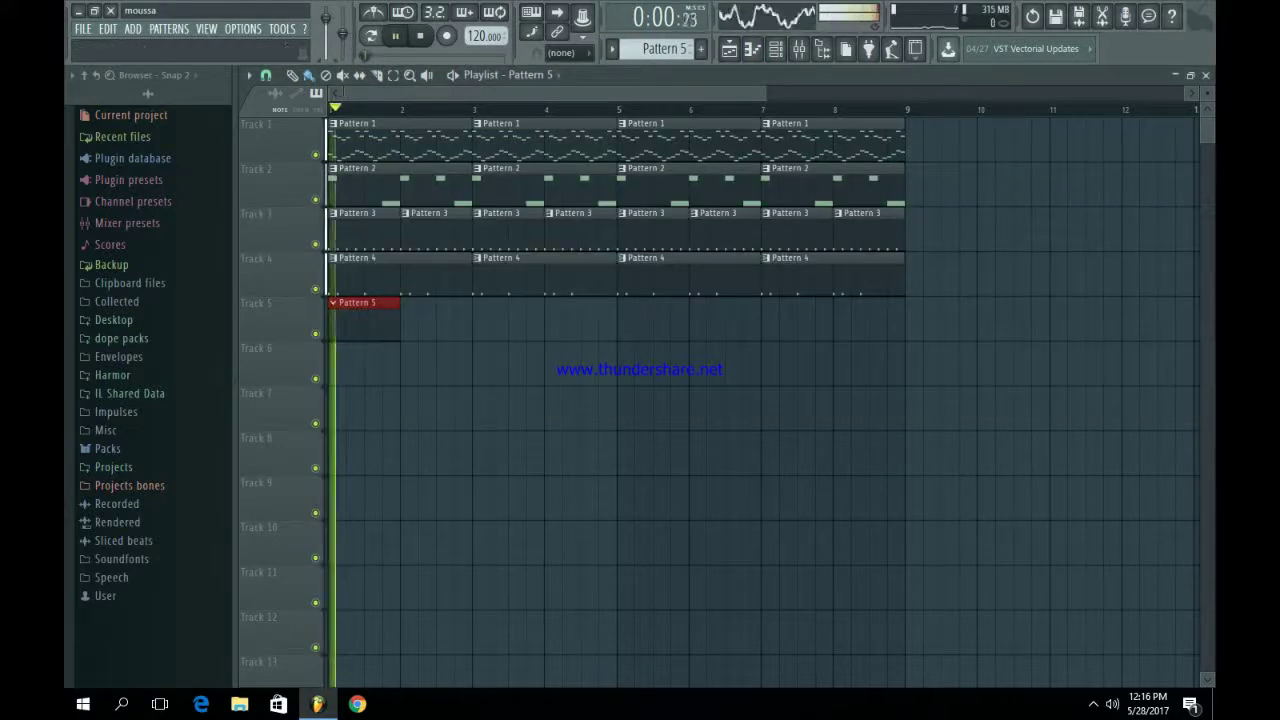
key("space")
Try drum (48) hits on steps 5 and 29 of Pattern 5, checking them against the playing arrangement
key("F6")
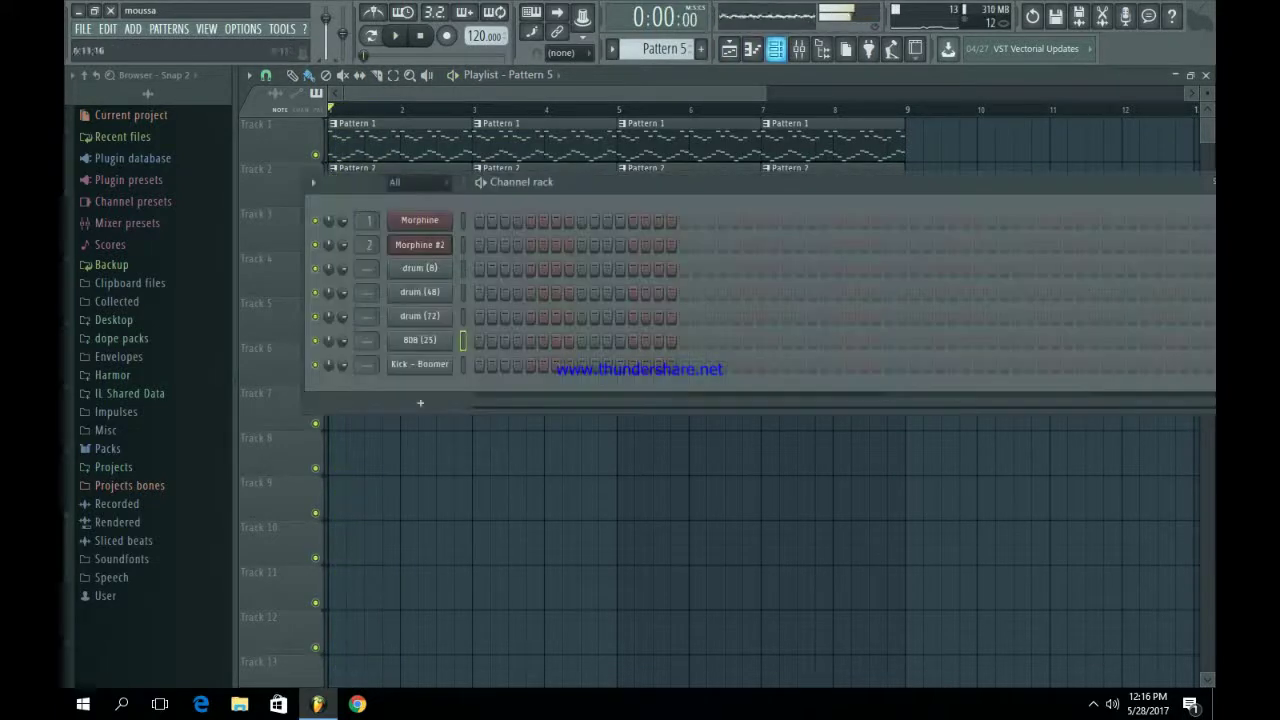
key("space")
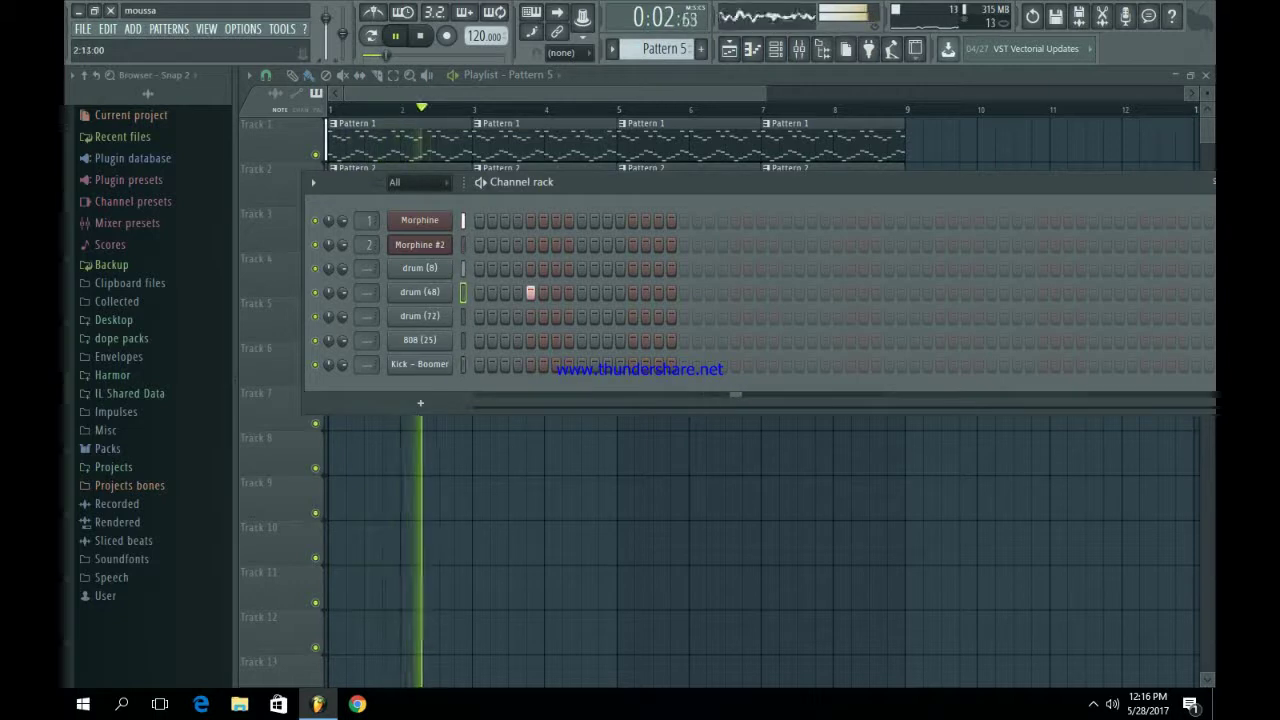
left_click(838, 292)
key("space")
left_click_drag(652, 186, 447, 366)
key("space")
key("space")
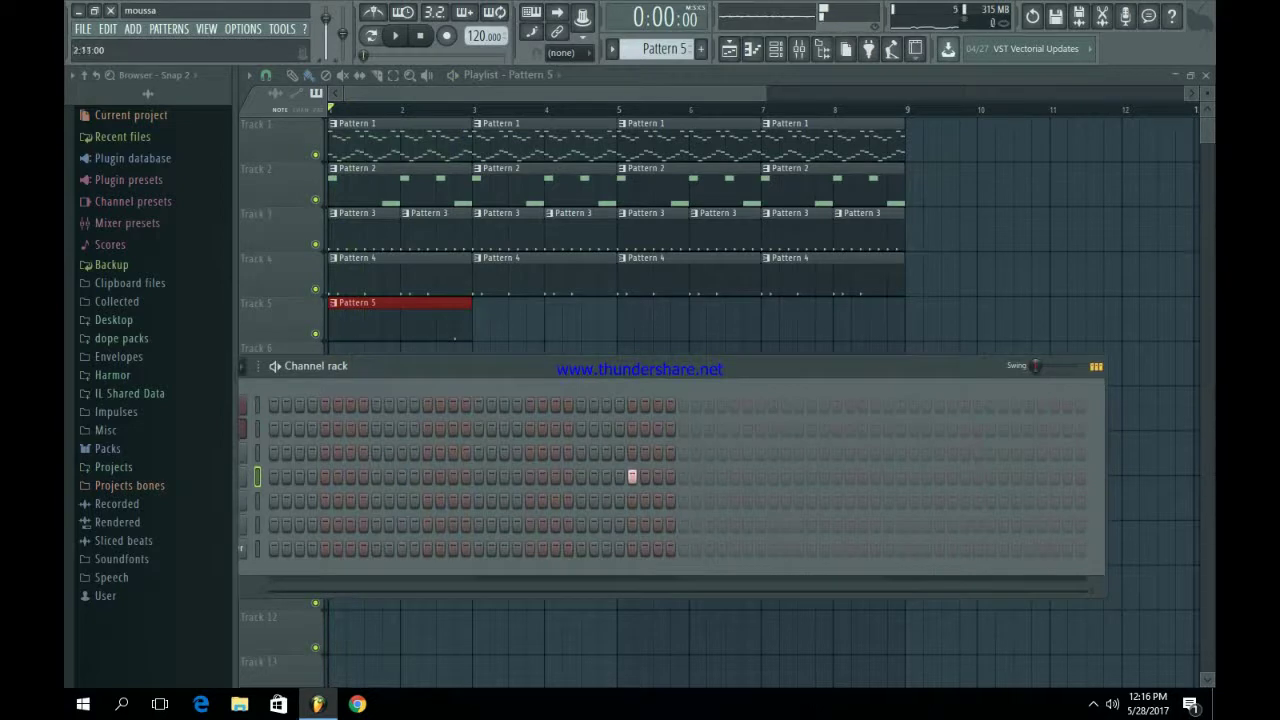
key("ctrl+z")
Program drum (48) hits on steps 9, 25, 41 and 57 of Pattern 5 during playback
key("space")
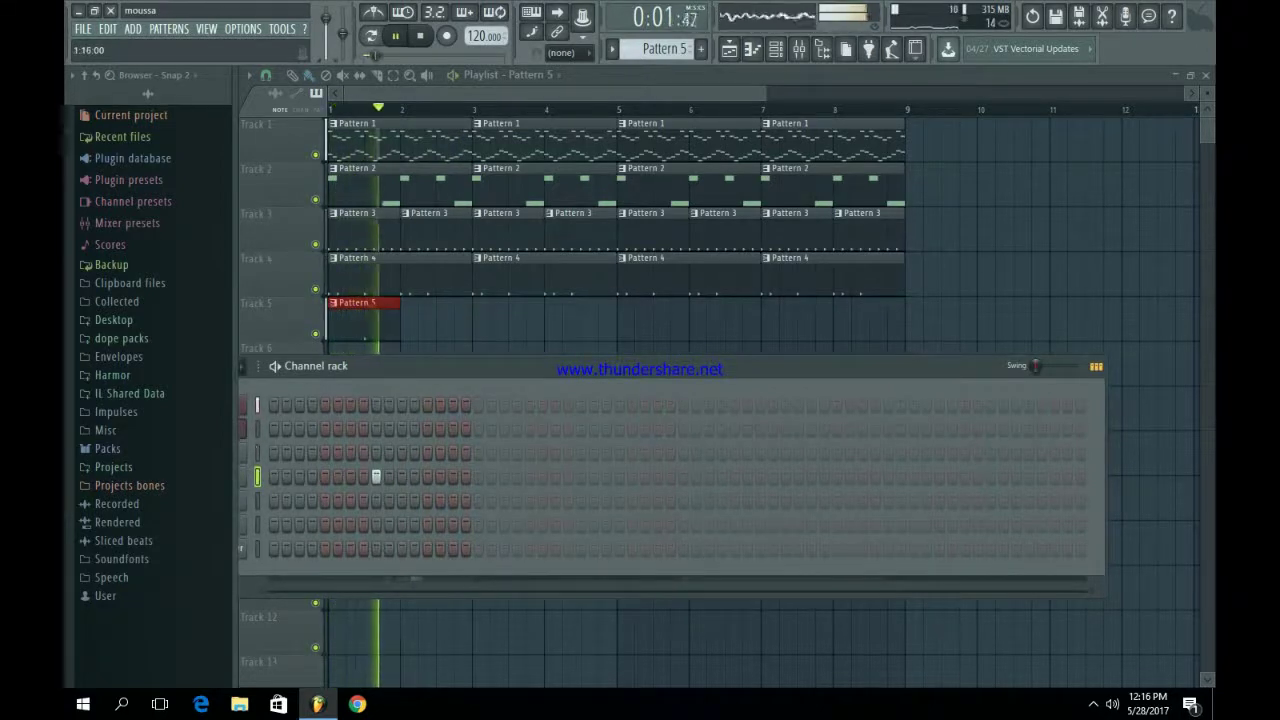
key("ctrl+z")
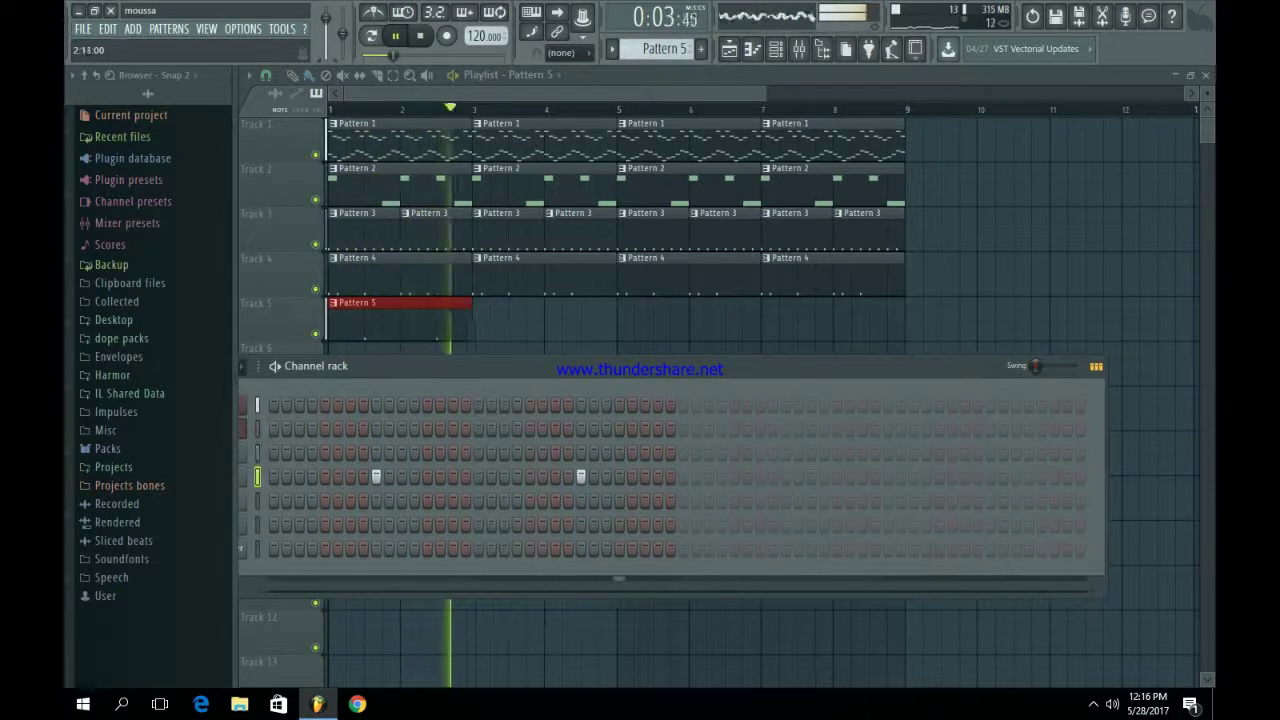
left_click(786, 477)
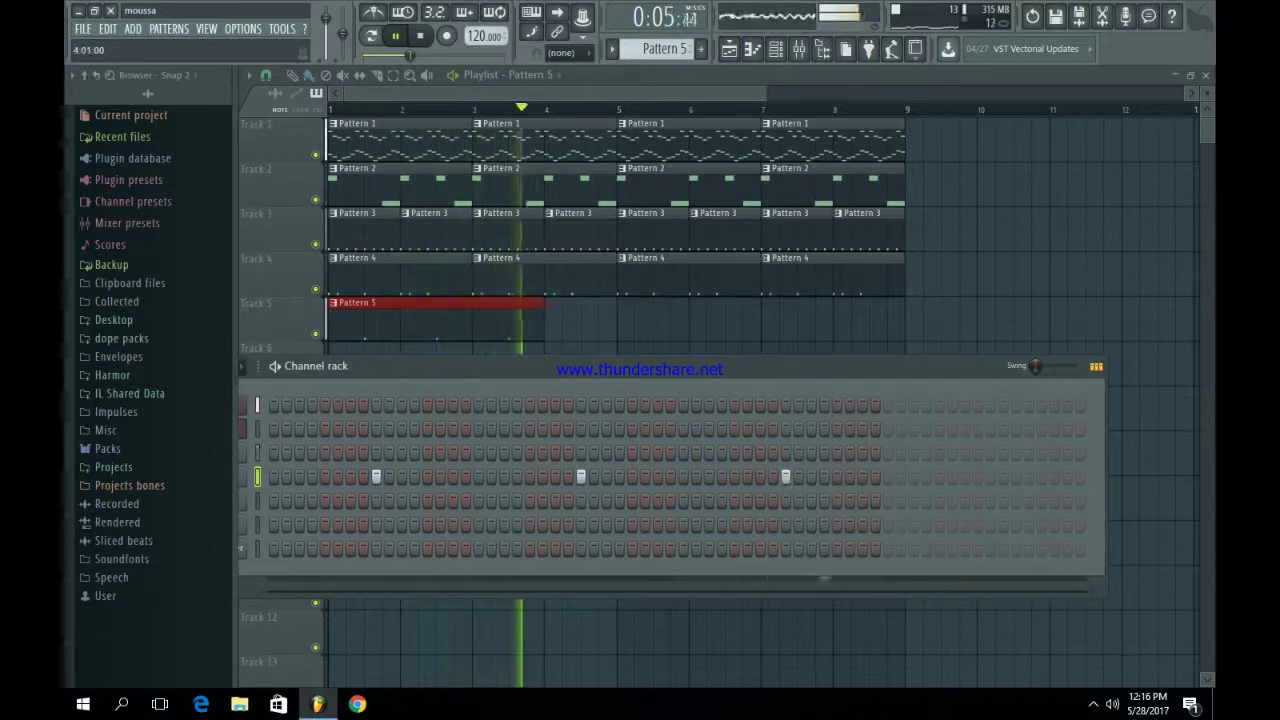
left_click(990, 477)
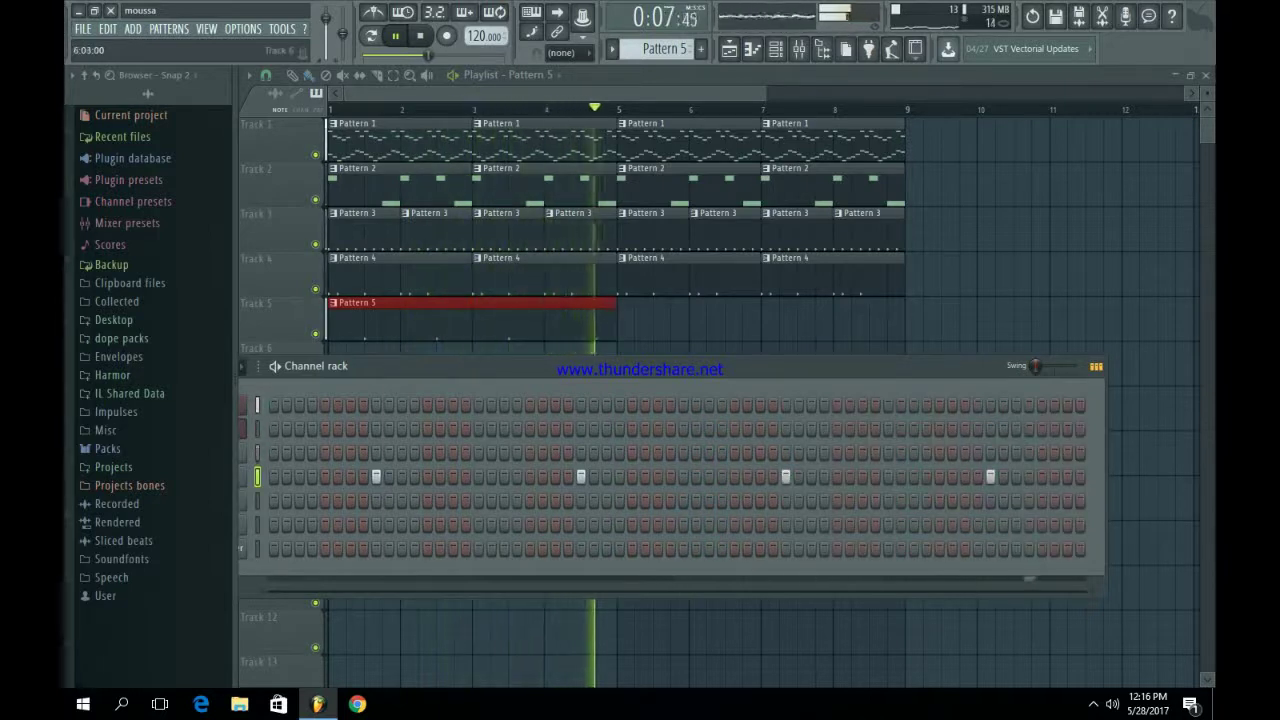
Stop playback and duplicate the Pattern 5 clip once along Track 5 so it fills bars 1 to 8
key("F6")
key("space")
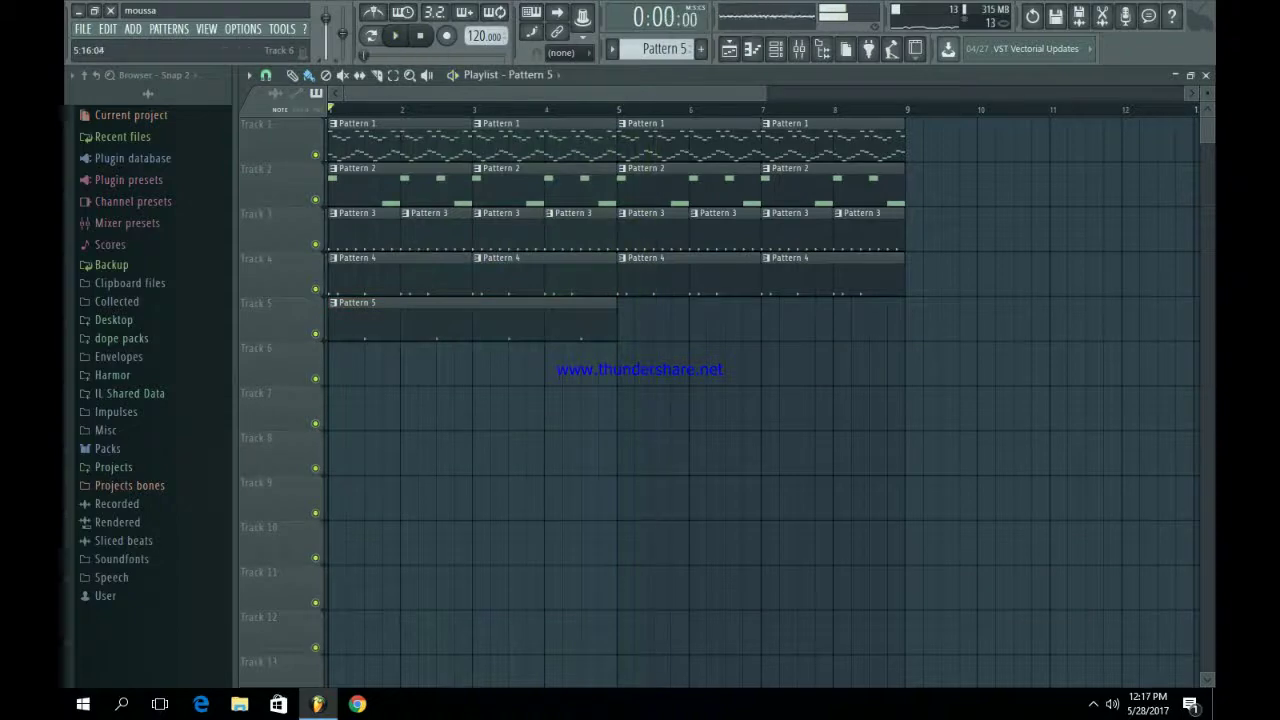
left_click_drag(686, 366, 480, 322)
key("ctrl+b")
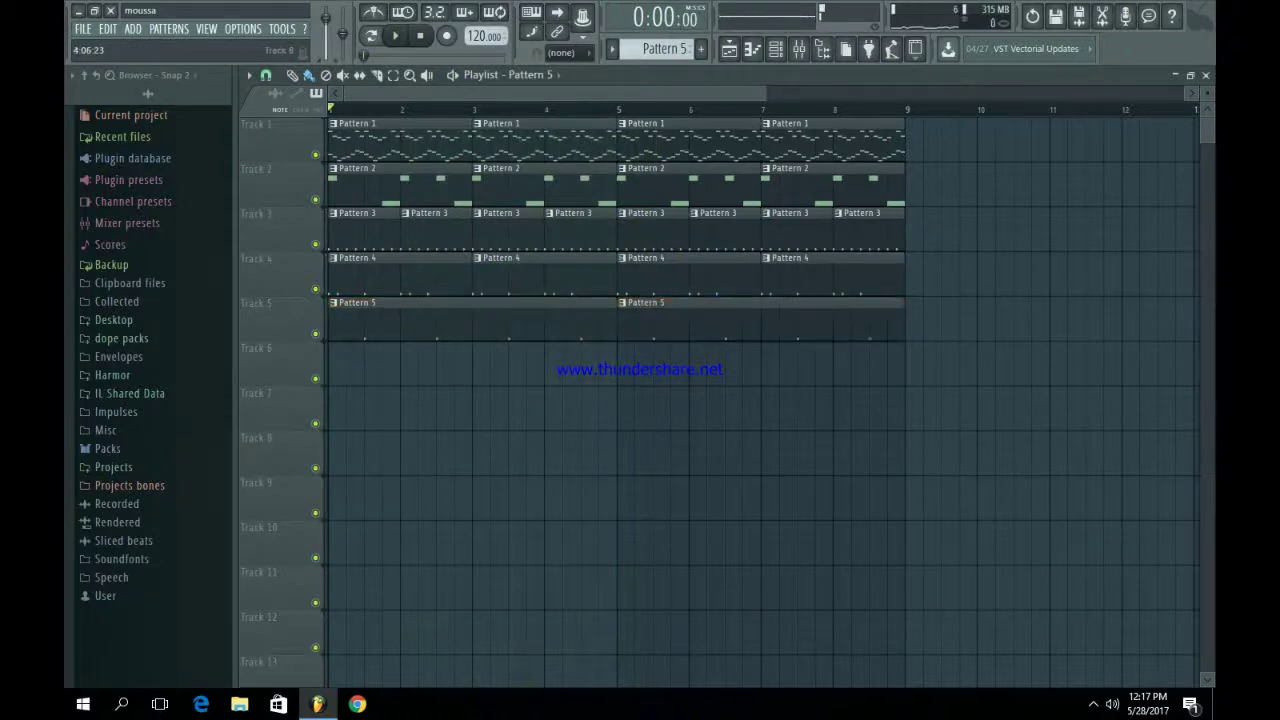
Reopen the channel rack, move it back so the channel names show, and switch to Pattern 4
left_click(775, 48)
left_click_drag(616, 366, 820, 176)
key("KP_Subtract")
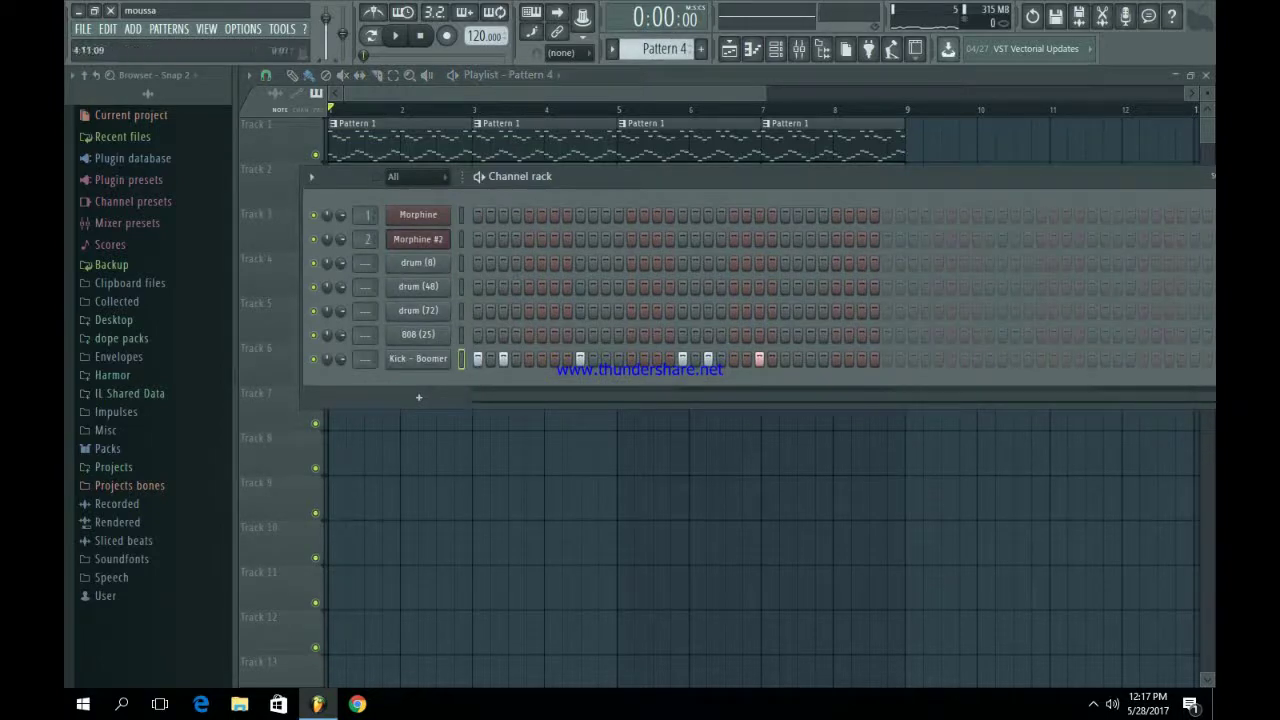
Switch to Pattern 6 and paste the copied kick steps into the 808 (25) channel
key("KP_Add")
key("KP_Add")
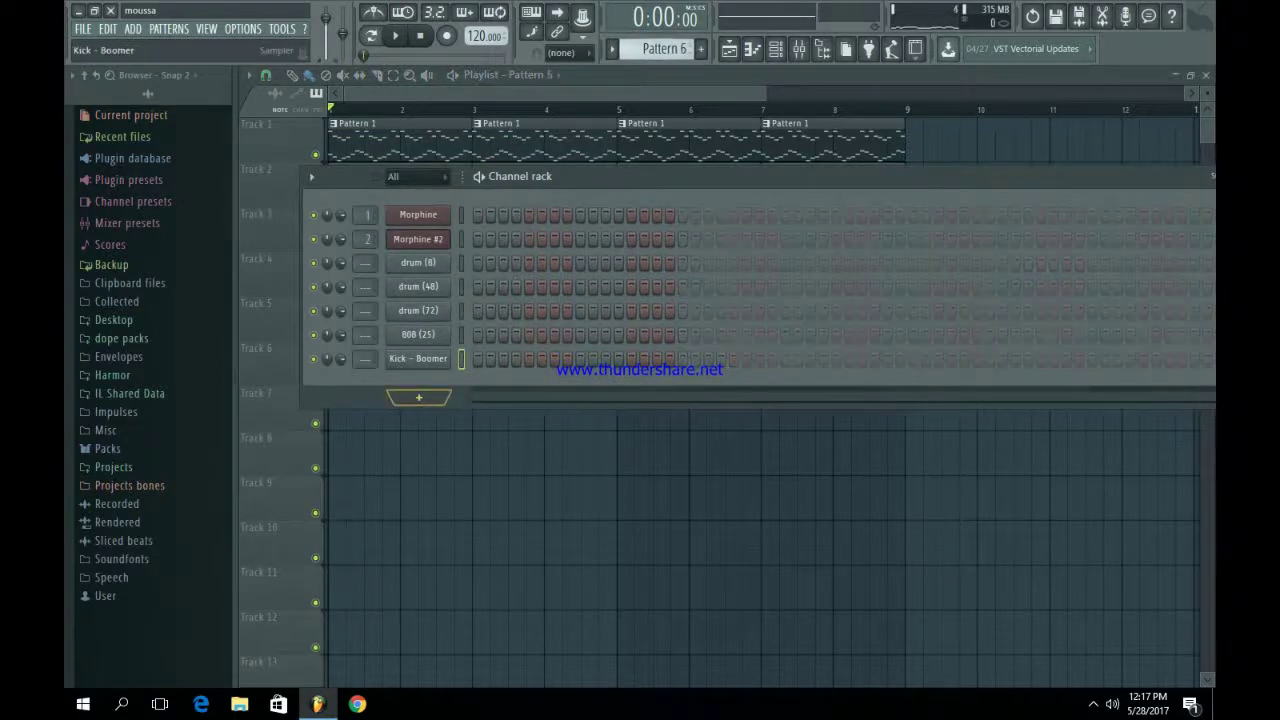
key("ctrl+v")
Check the 808 (25) channel's sampler settings and its volume envelope
left_click(418, 334)
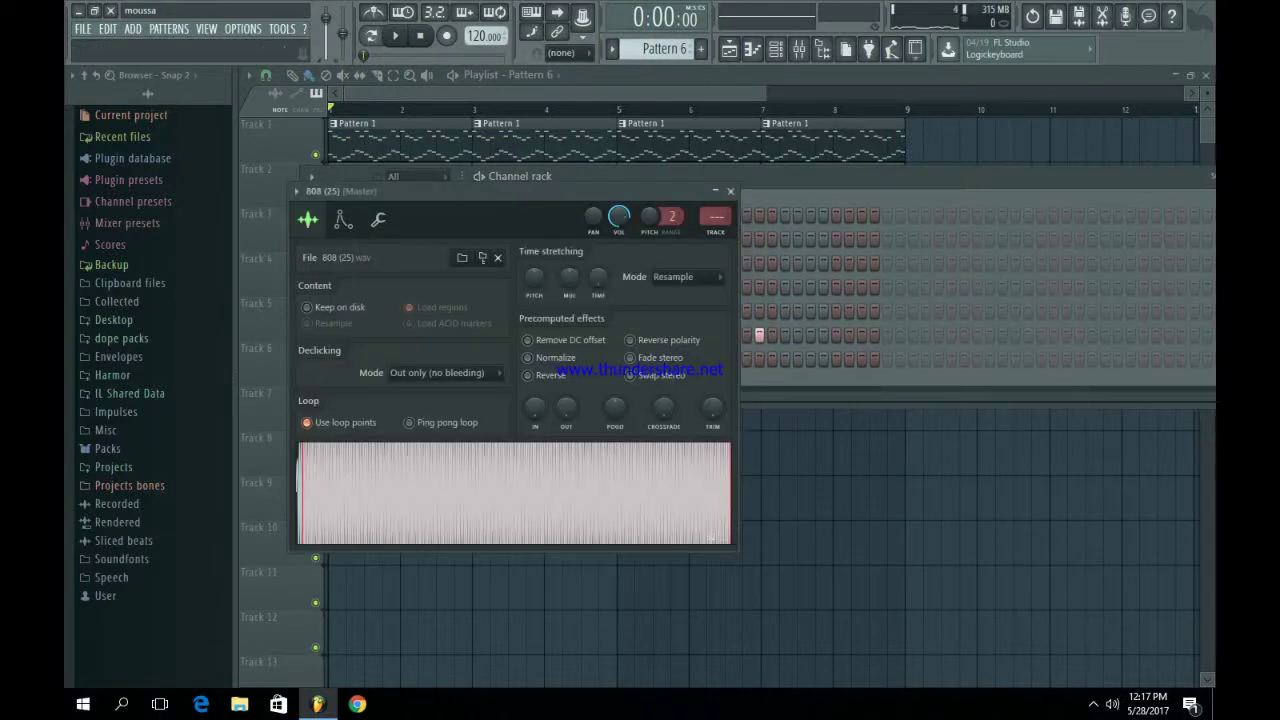
left_click(378, 220)
left_click(343, 220)
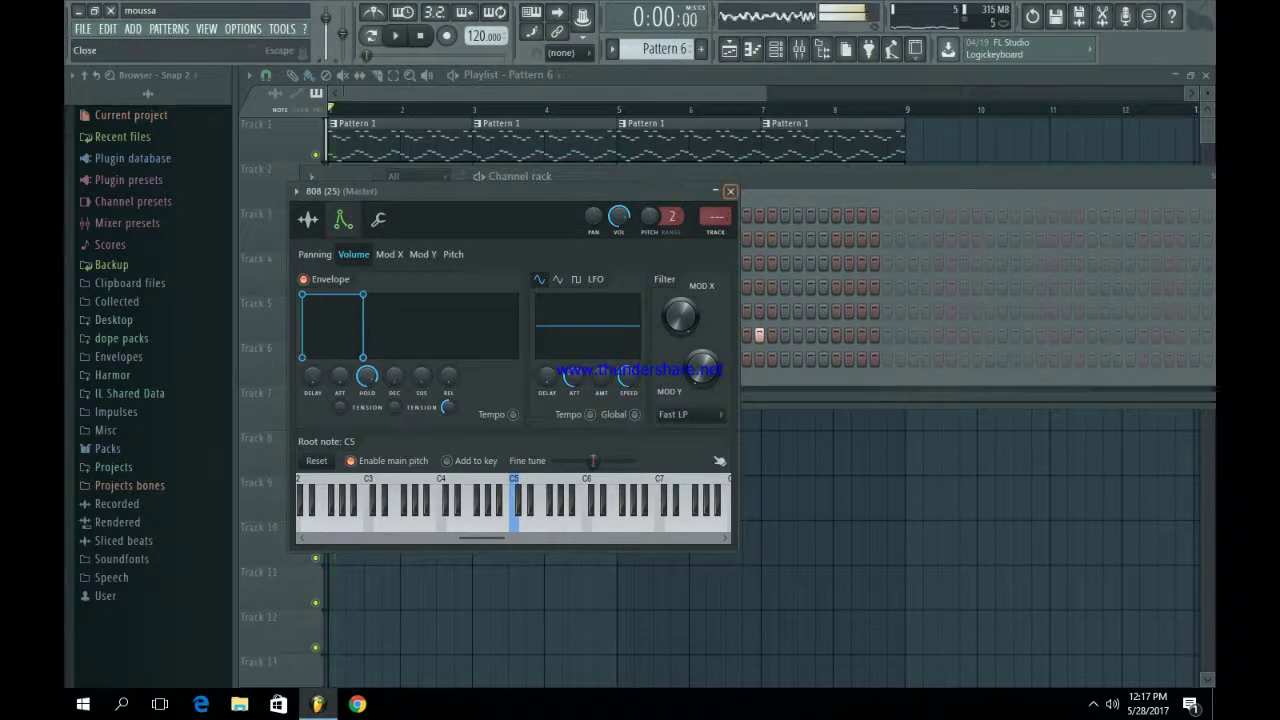
left_click(730, 191)
Open the 808 (25) pattern in the piano roll and apply quick legato so each note reaches the following one
right_click(448, 329)
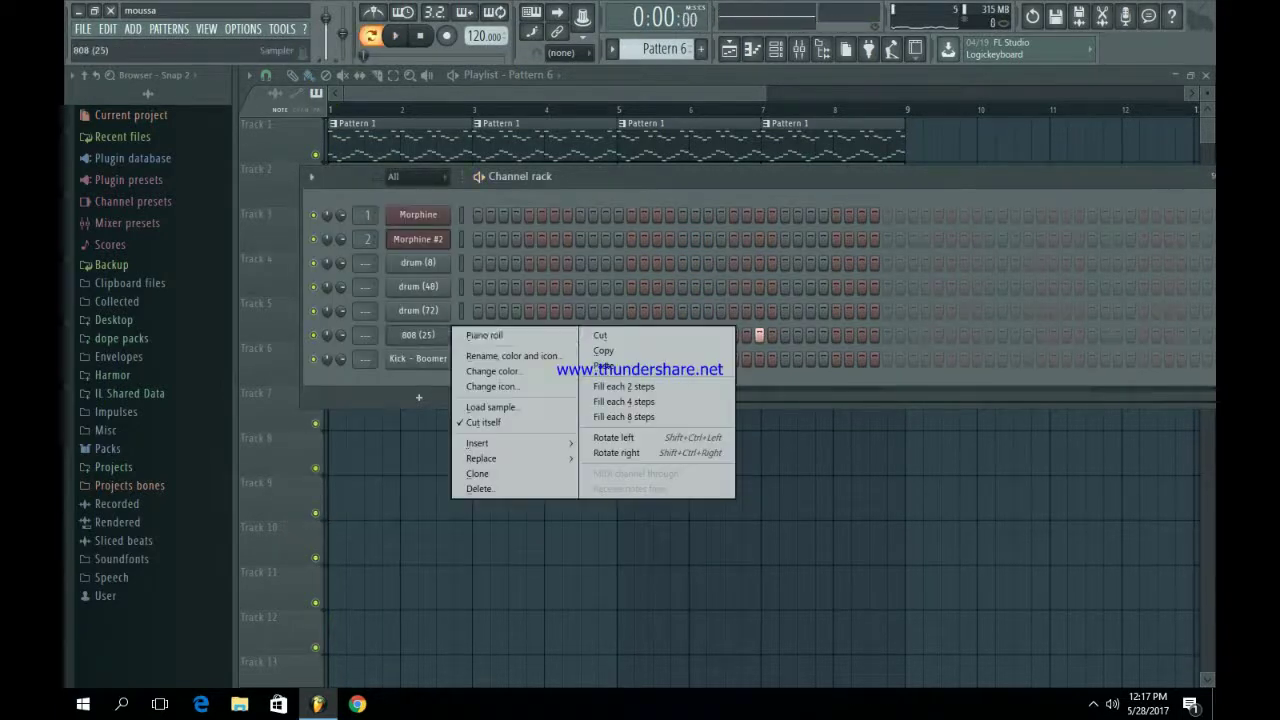
left_click(472, 334)
scroll(748, 395, "down", 2)
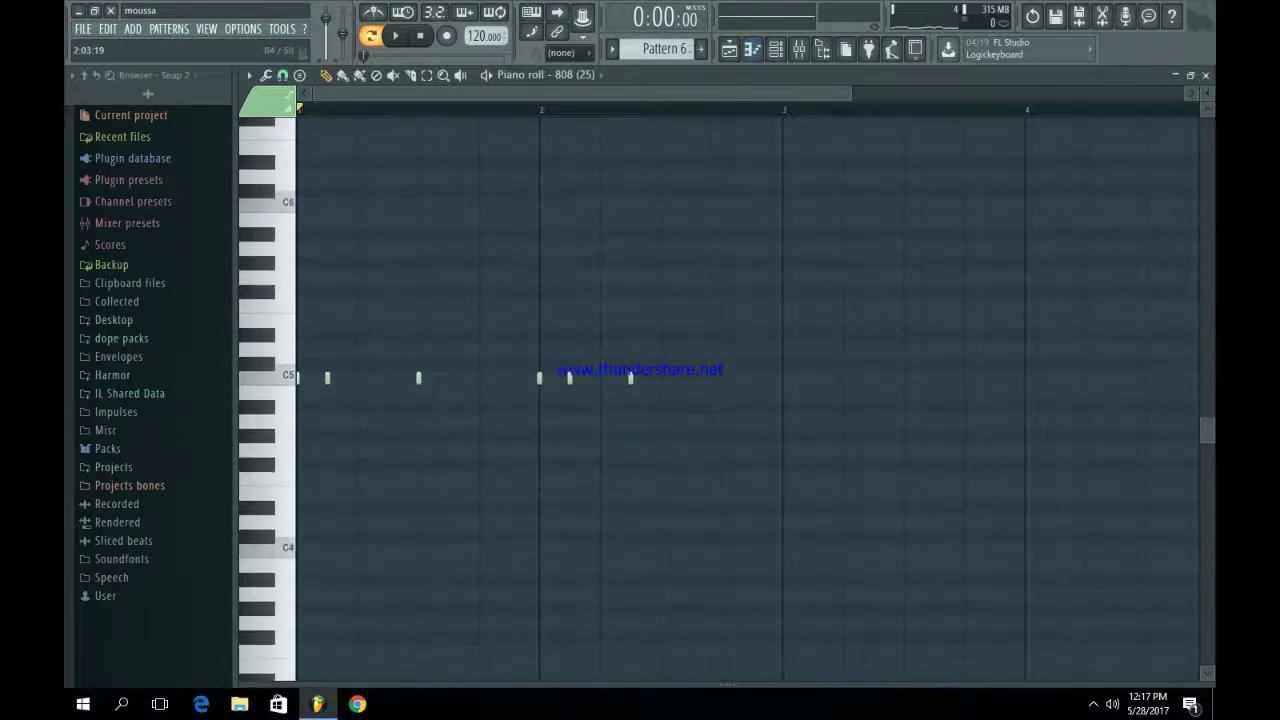
key("ctrl+l")
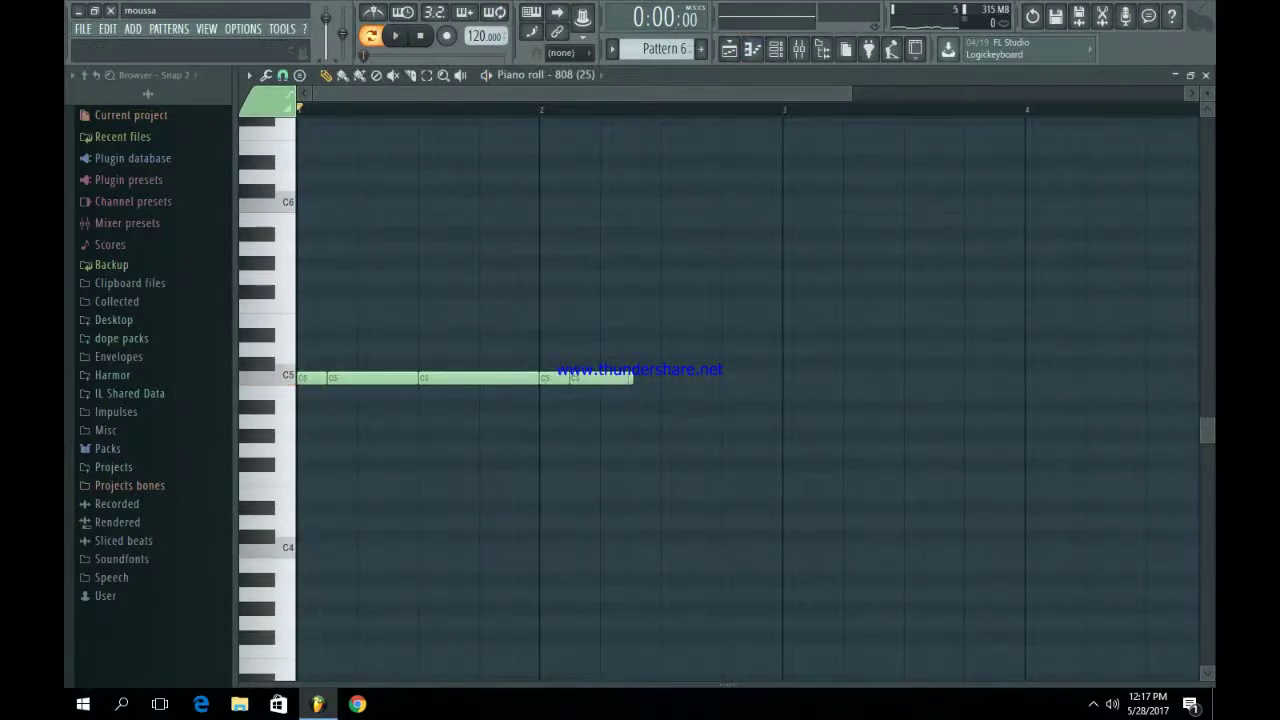
Transpose all 808 (25) notes up one octave to C6 and audition them
left_click_drag(850, 93, 820, 93)
left_click_drag(722, 541, 302, 190)
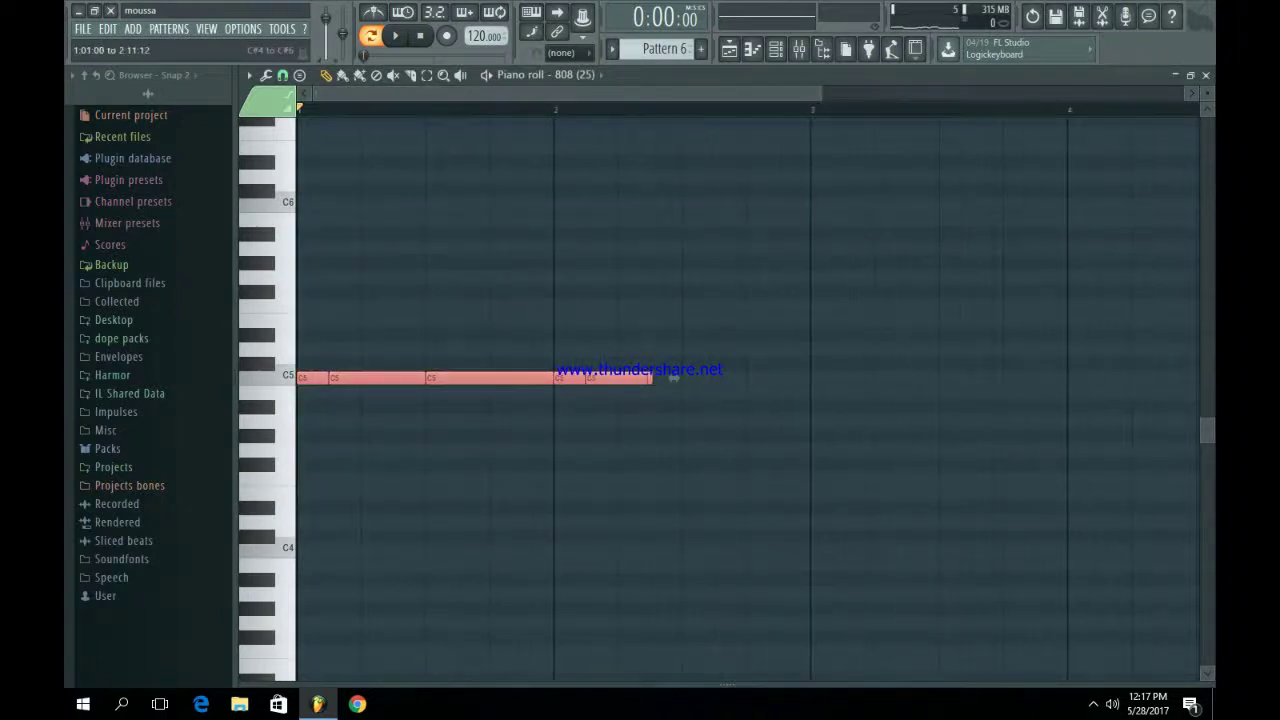
key("ctrl+Up")
key("space")
key("space")
scroll(852, 555, "up", 1)
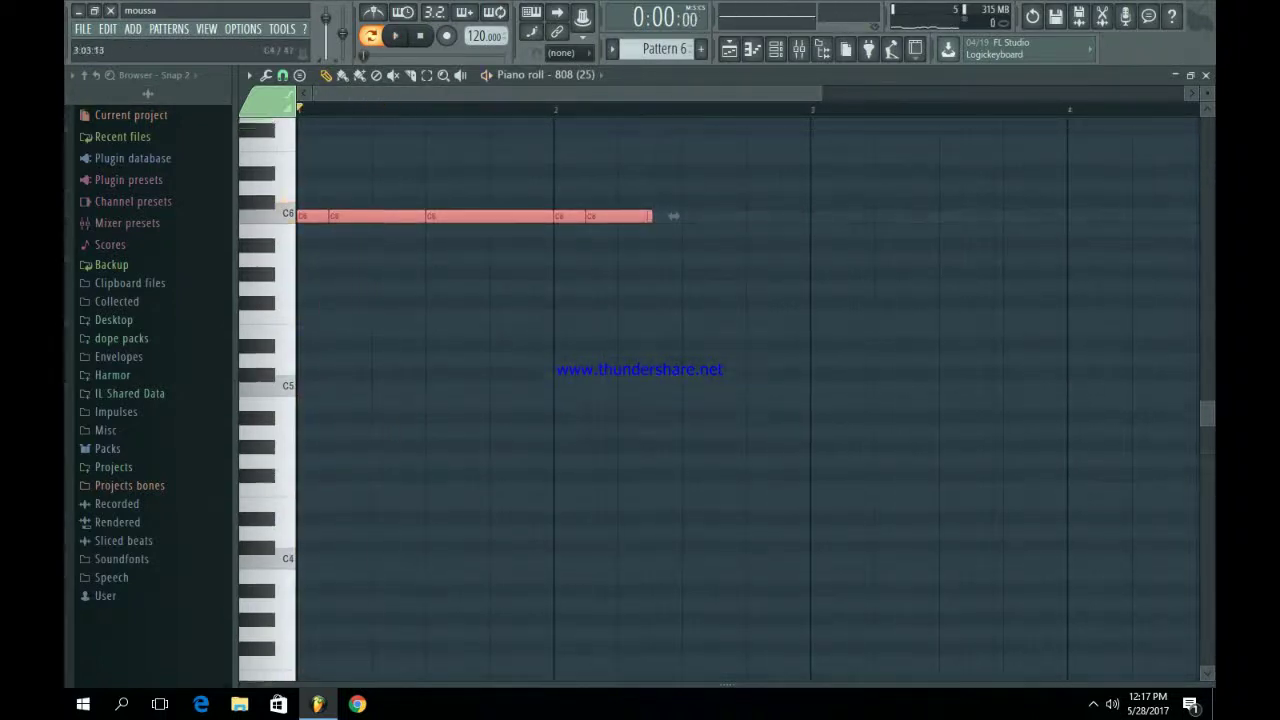
scroll(852, 556, "up", 3)
Lengthen the last 808 note to beat 3 of bar 2, add a four-step C6 note there, and audition it
key("space")
left_click_drag(819, 93, 655, 93)
key("space")
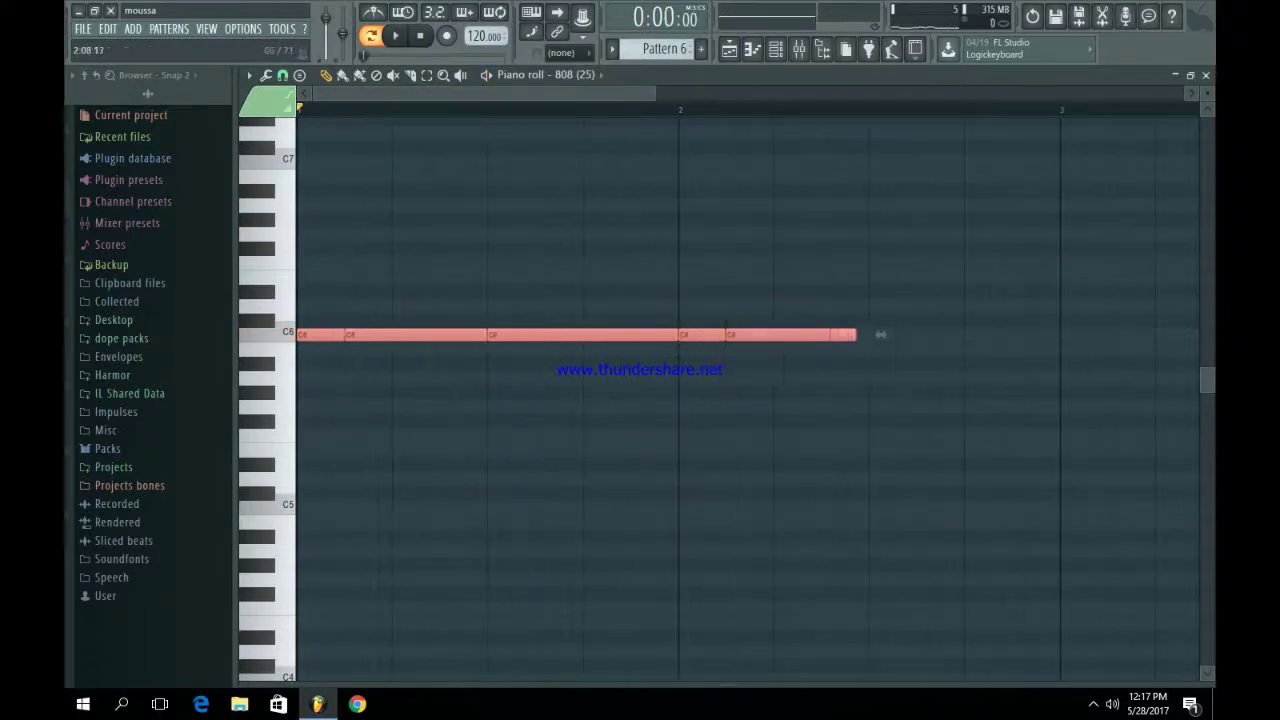
left_click(893, 334)
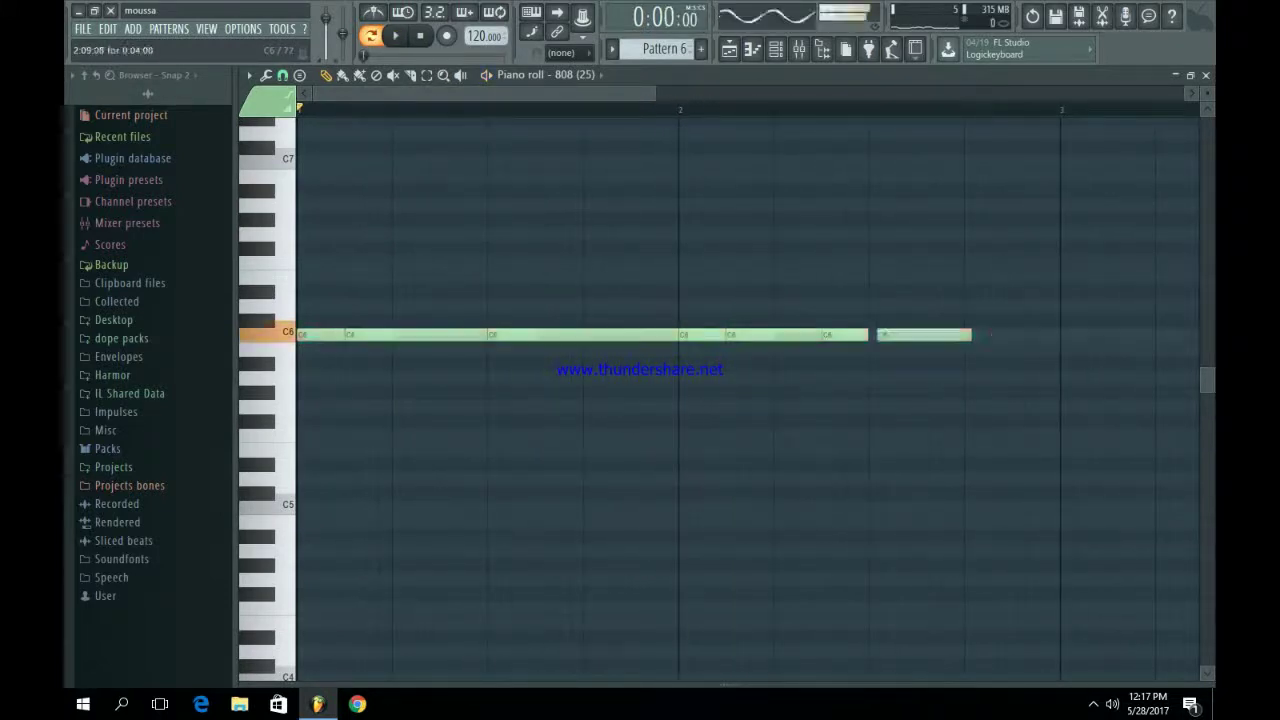
left_click_drag(889, 334, 885, 334)
key("space")
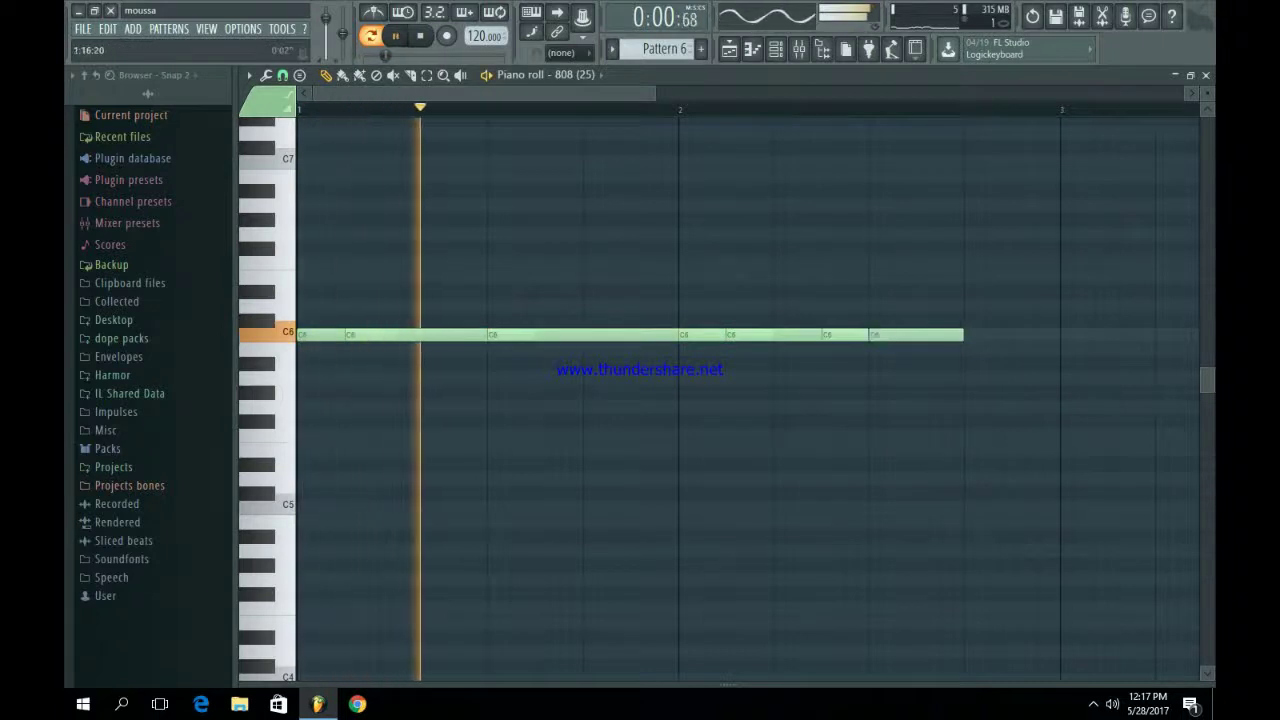
key("space")
key("space")
key("space")
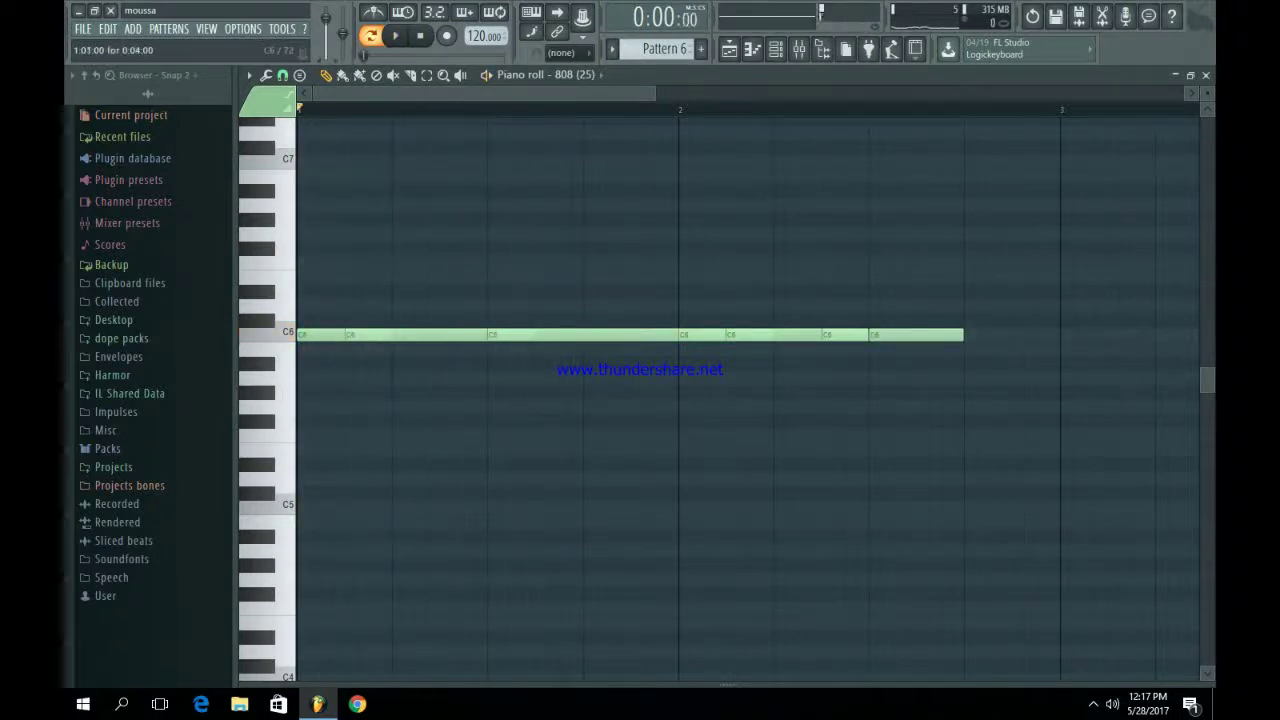
Try the second, third and fourth 808 notes a semitone lower at B5, returning each to C6, and replay the line
mouse_move(322, 335)
left_mouse_down()
mouse_move(322, 364)
mouse_move(322, 334)
left_mouse_up()
key("space")
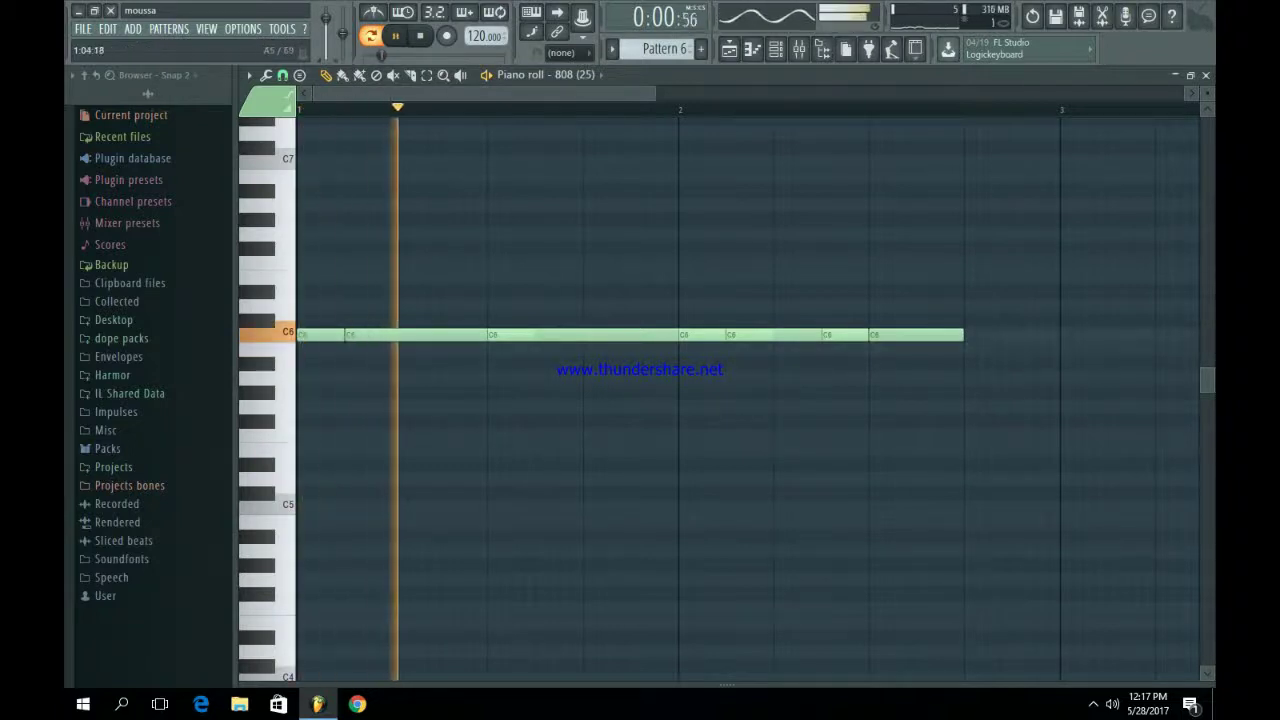
left_click_drag(400, 335, 400, 349)
key("space")
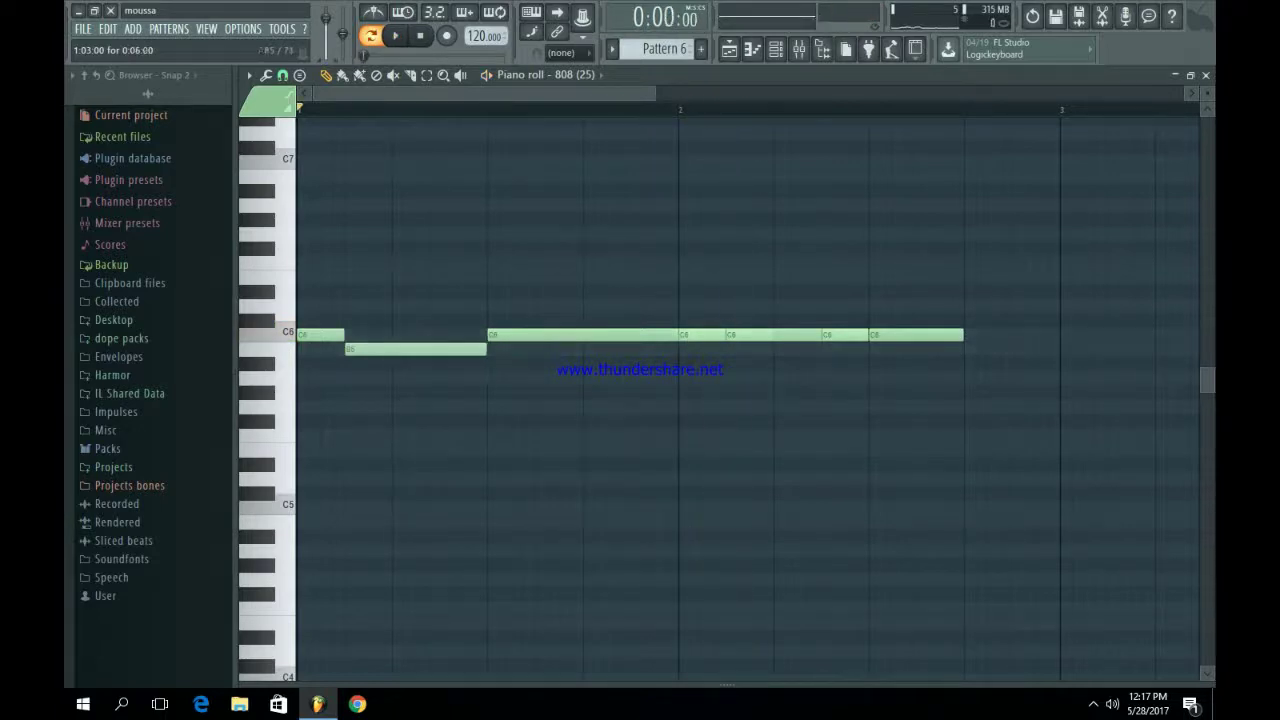
left_click_drag(380, 349, 380, 334)
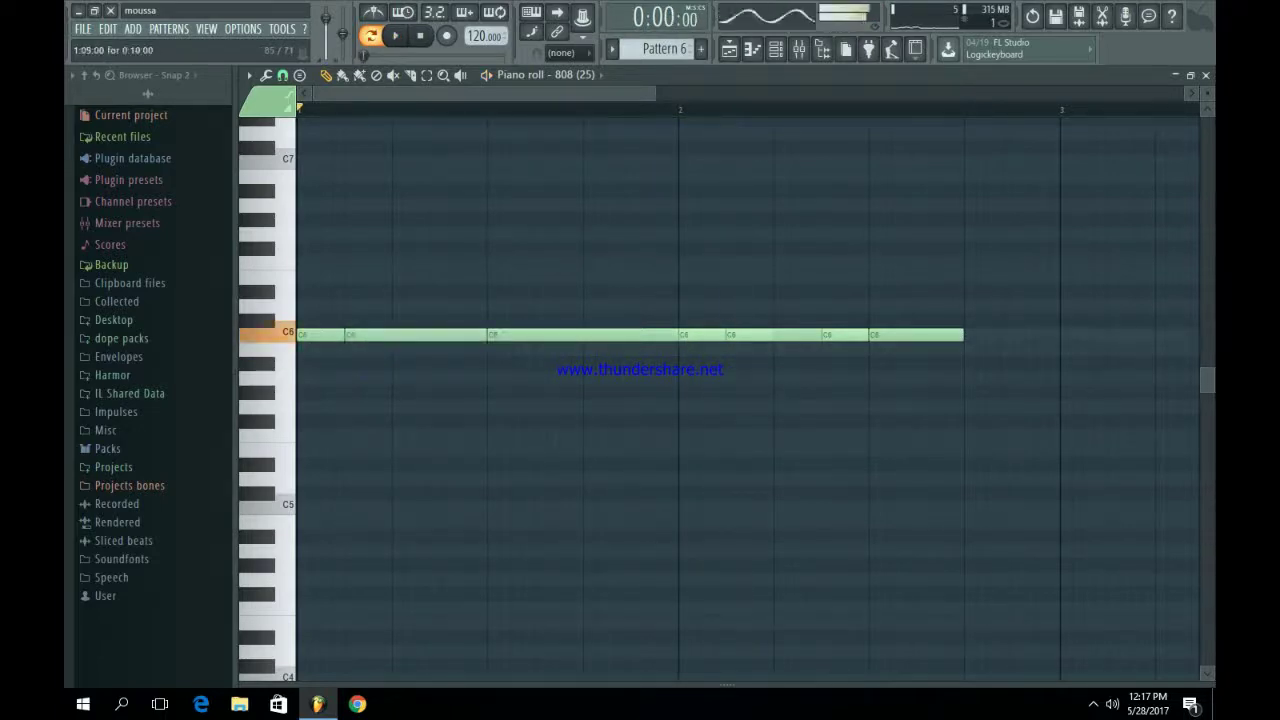
left_click_drag(522, 335, 522, 349)
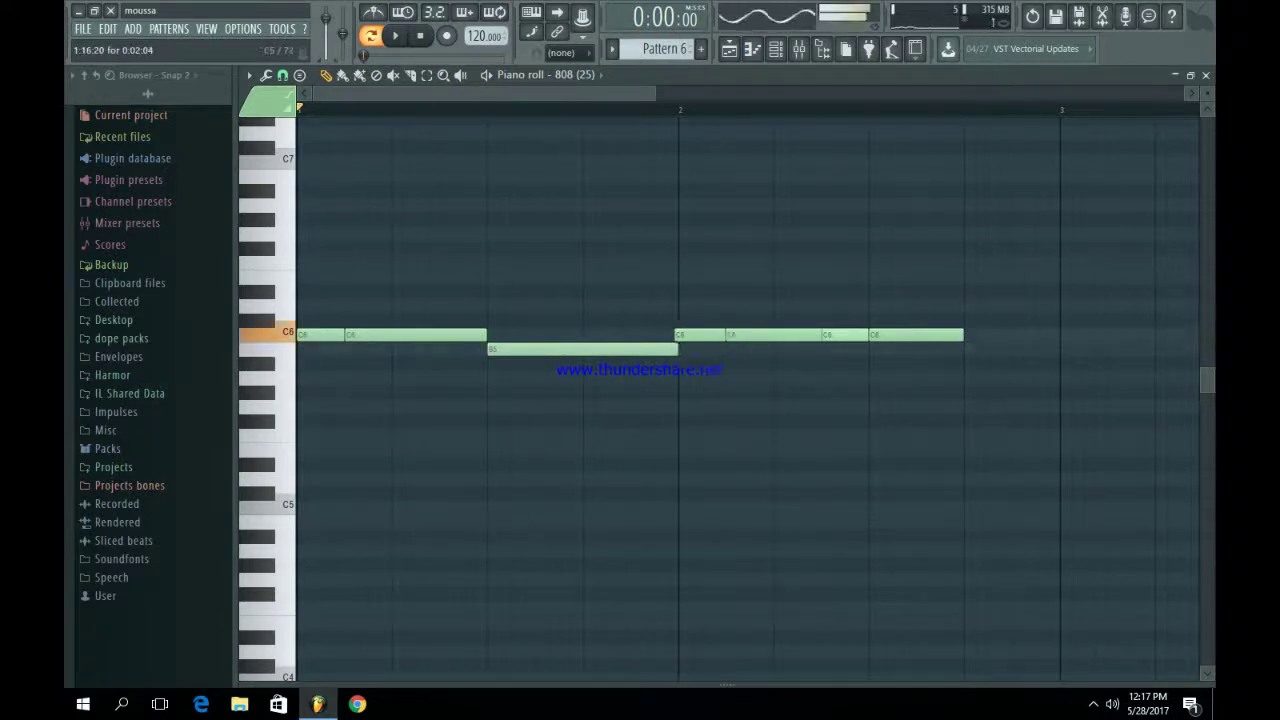
left_click_drag(580, 349, 580, 334)
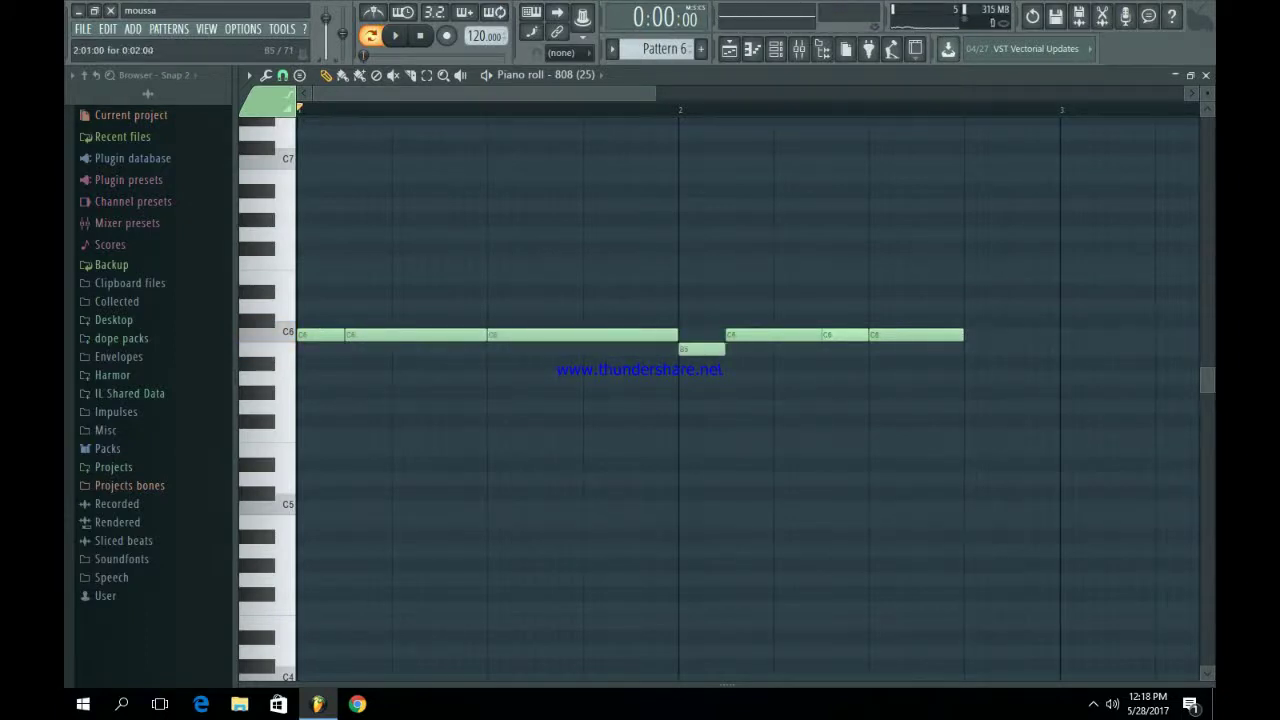
key("space")
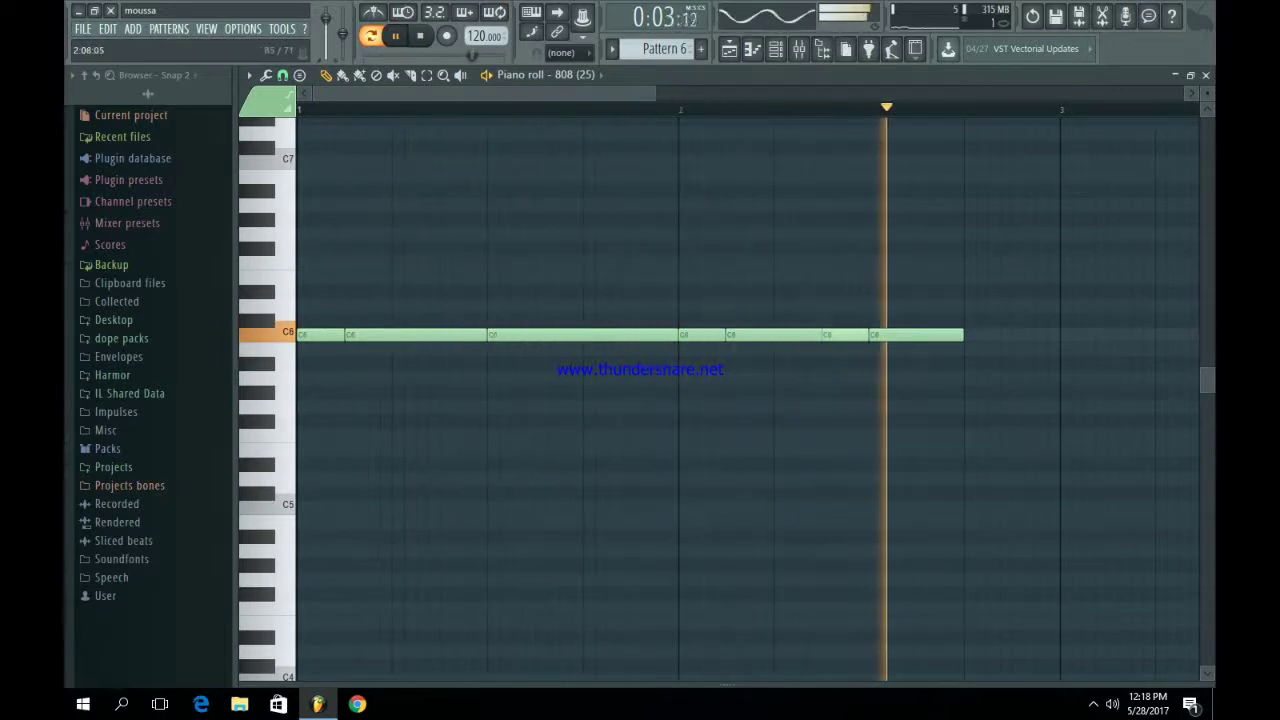
mouse_move(845, 335)
left_mouse_down()
mouse_move(845, 349)
mouse_move(820, 335)
mouse_move(845, 335)
left_mouse_up()
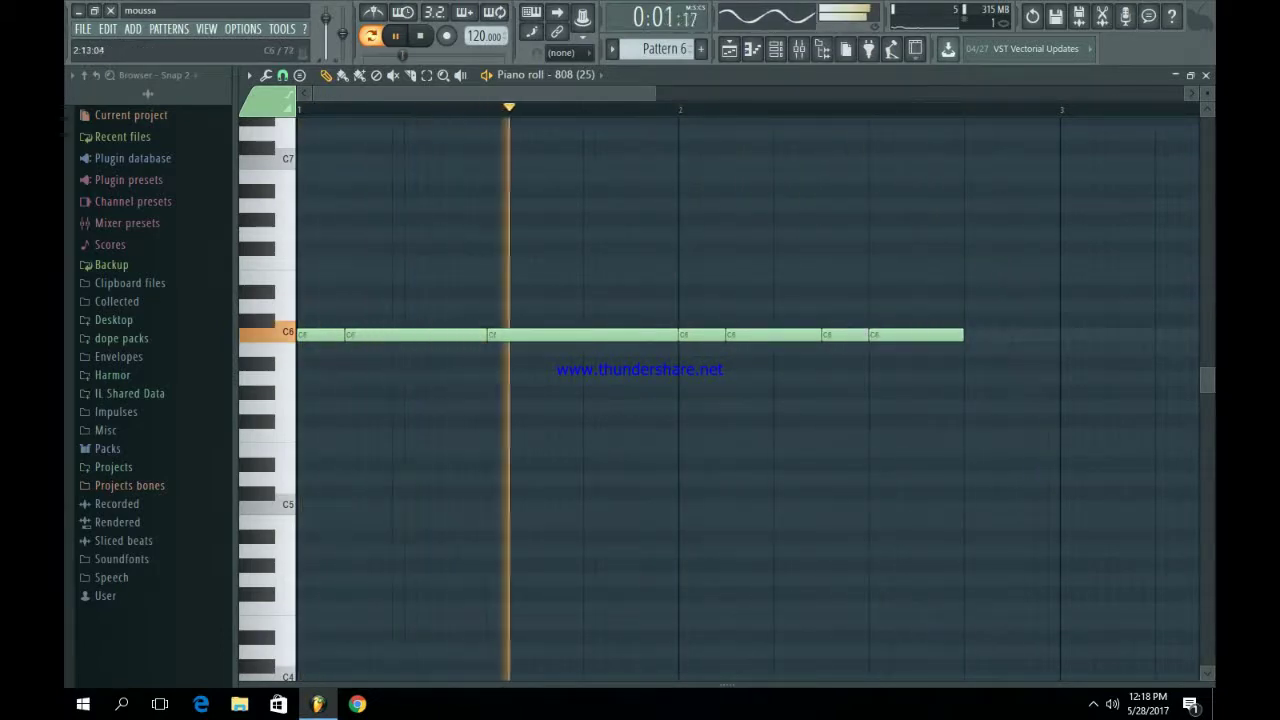
Fill the last beat of bar 2 with two two-step C6 notes during playback, then stop
left_click(970, 335)
left_click_drag(970, 335, 1010, 335)
left_click(1022, 335)
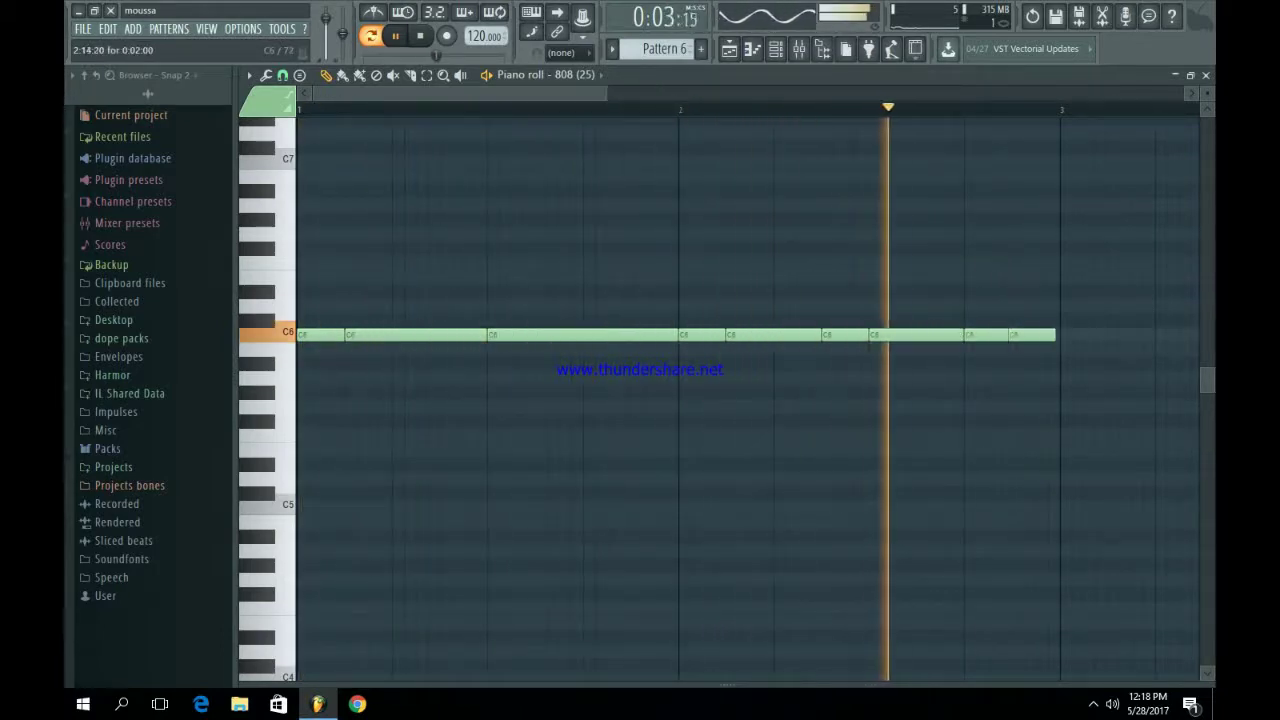
key("space")
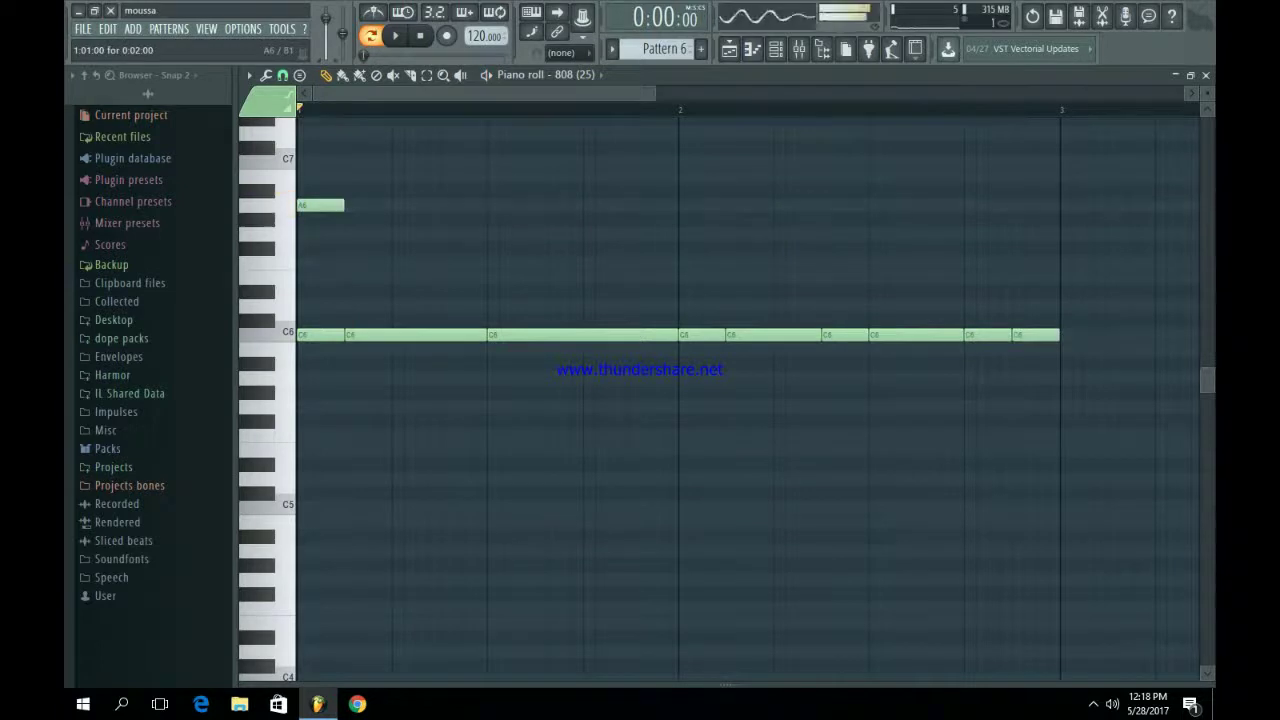
Make the A6 note at the start of bar 1 a slide note, shorten it, and raise it to B6
double_click(318, 205)
key("Return")
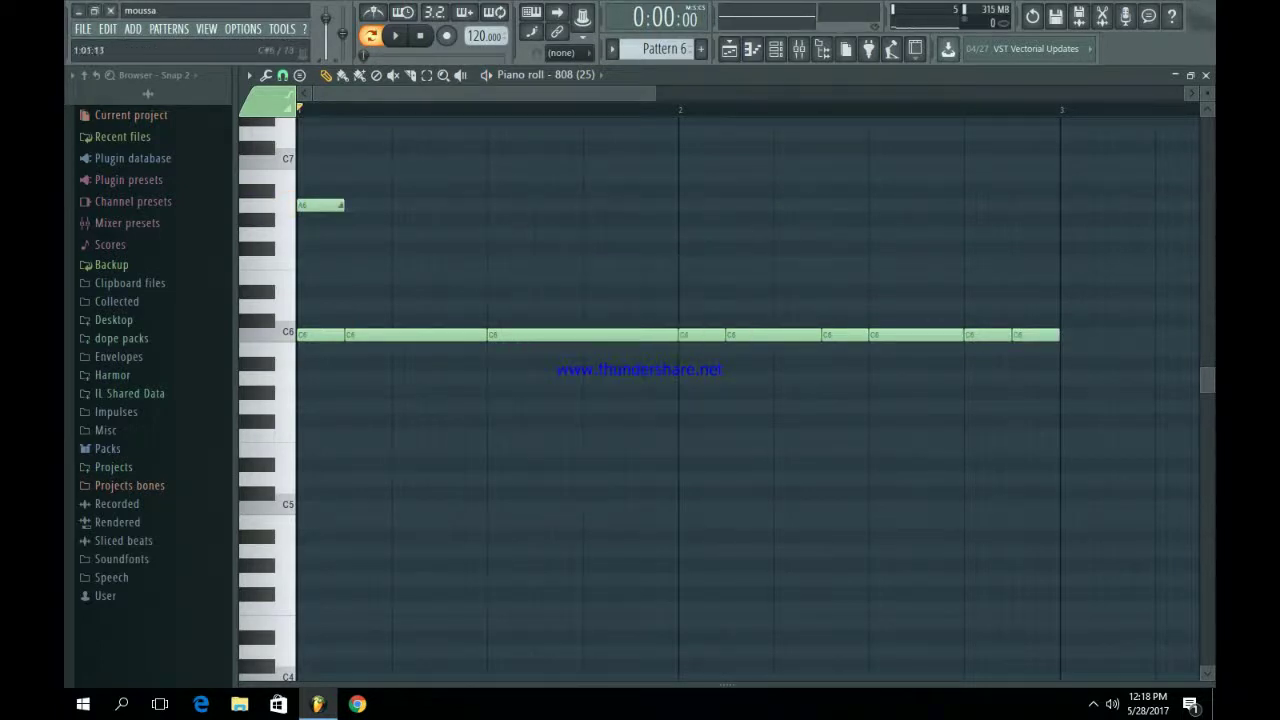
key("space")
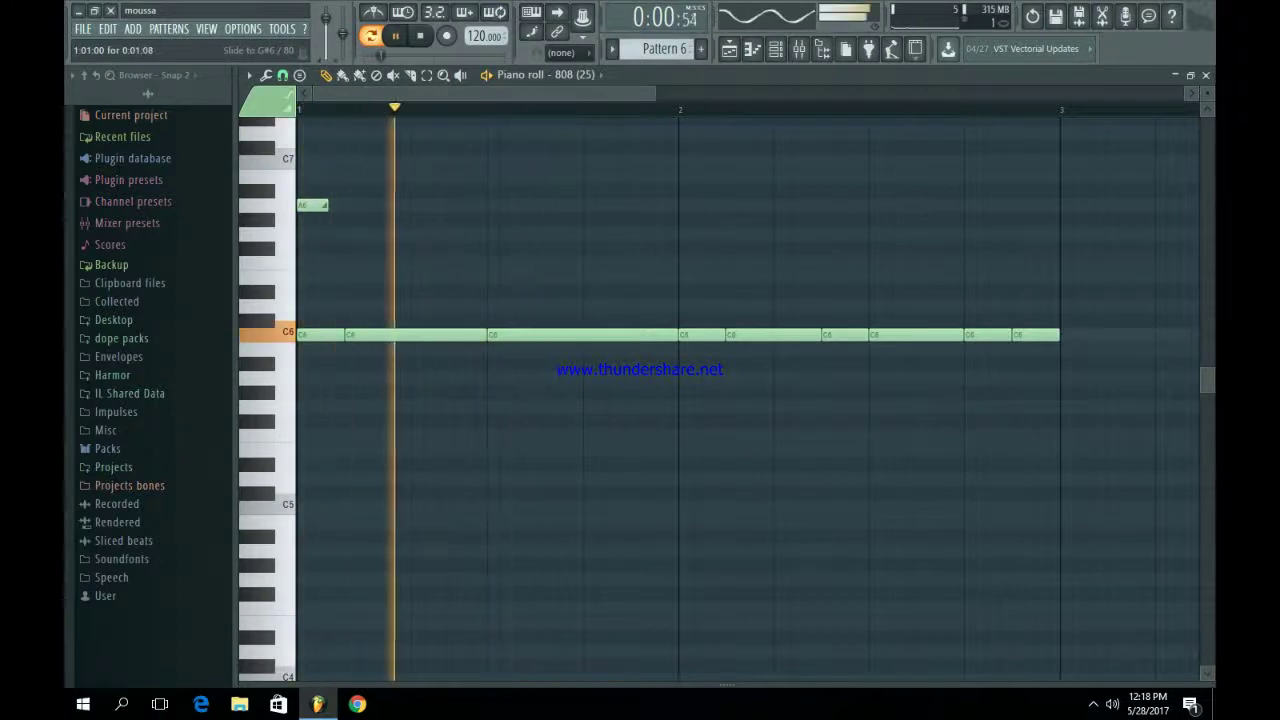
key("space")
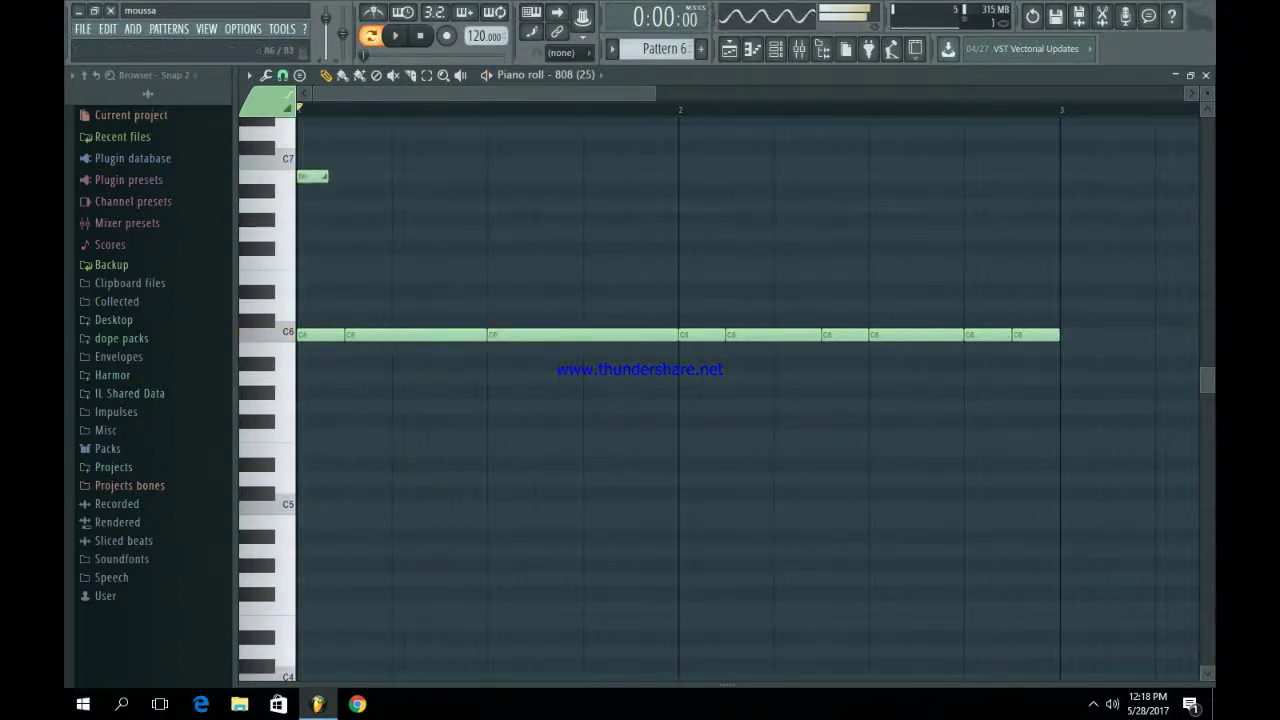
Add a short slide note on beat 3 of bar 2 and set it to E6 while the pattern plays
key("space")
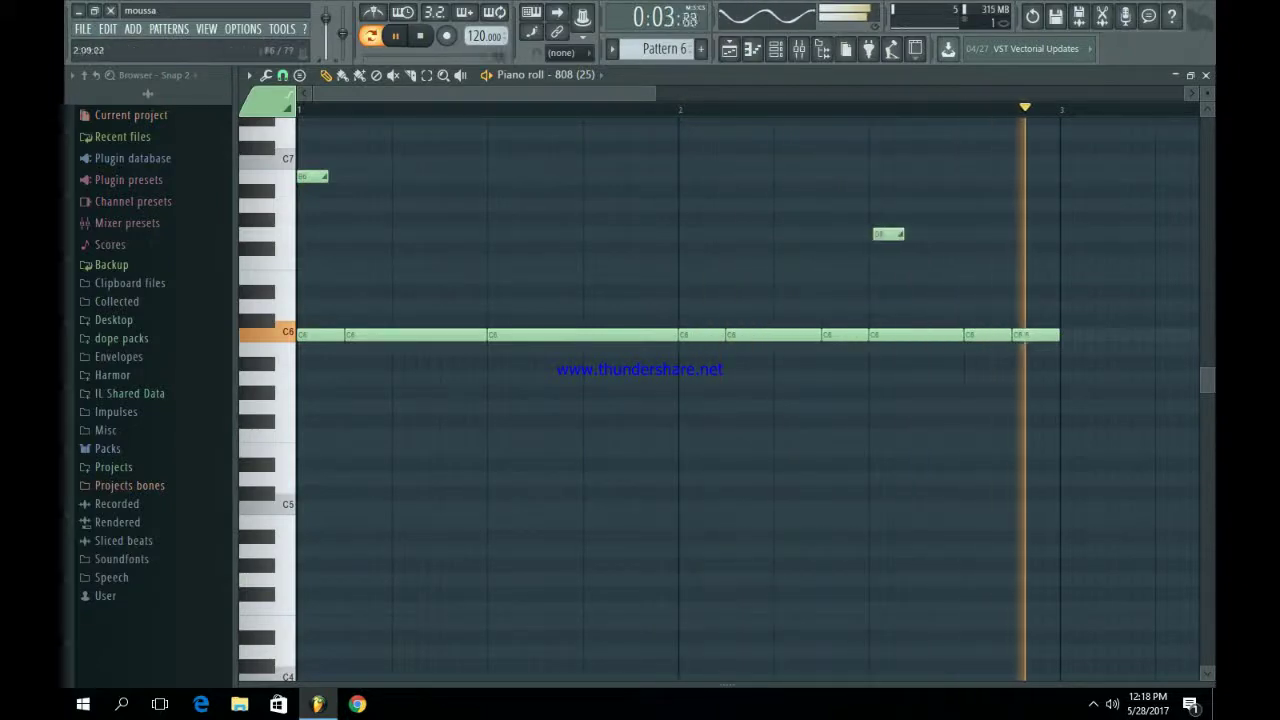
left_click_drag(884, 234, 881, 277)
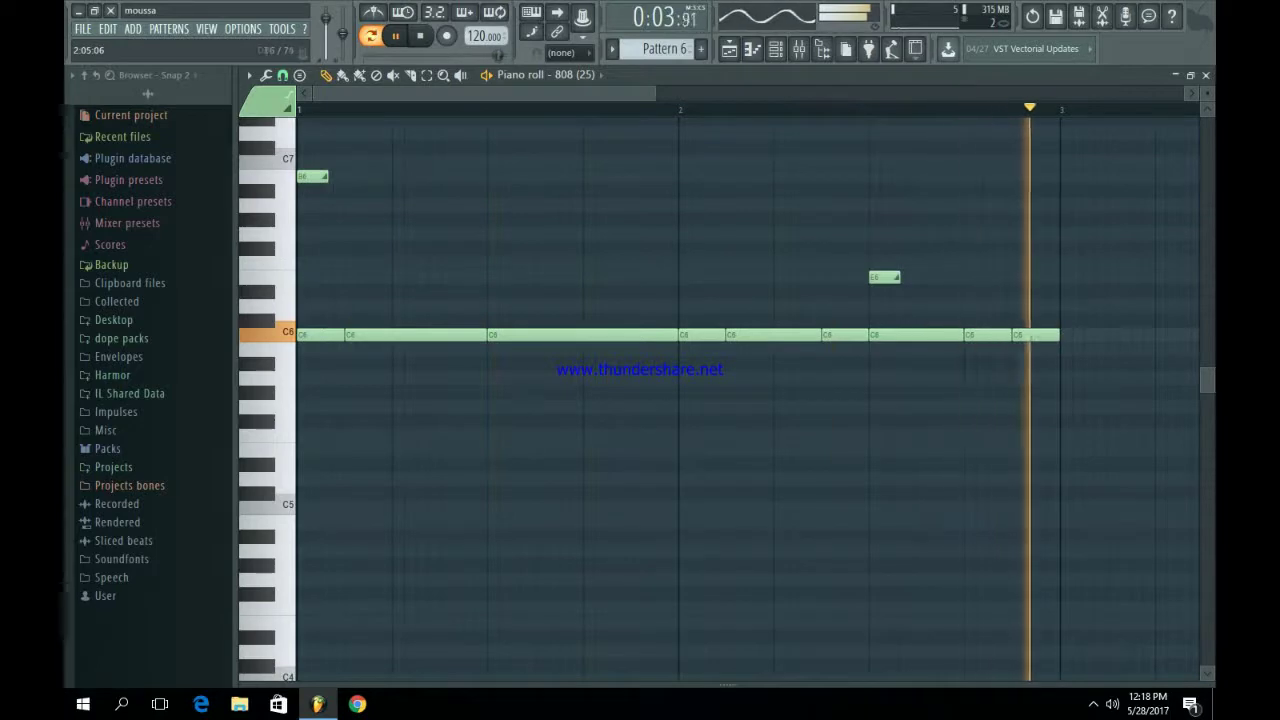
key("space")
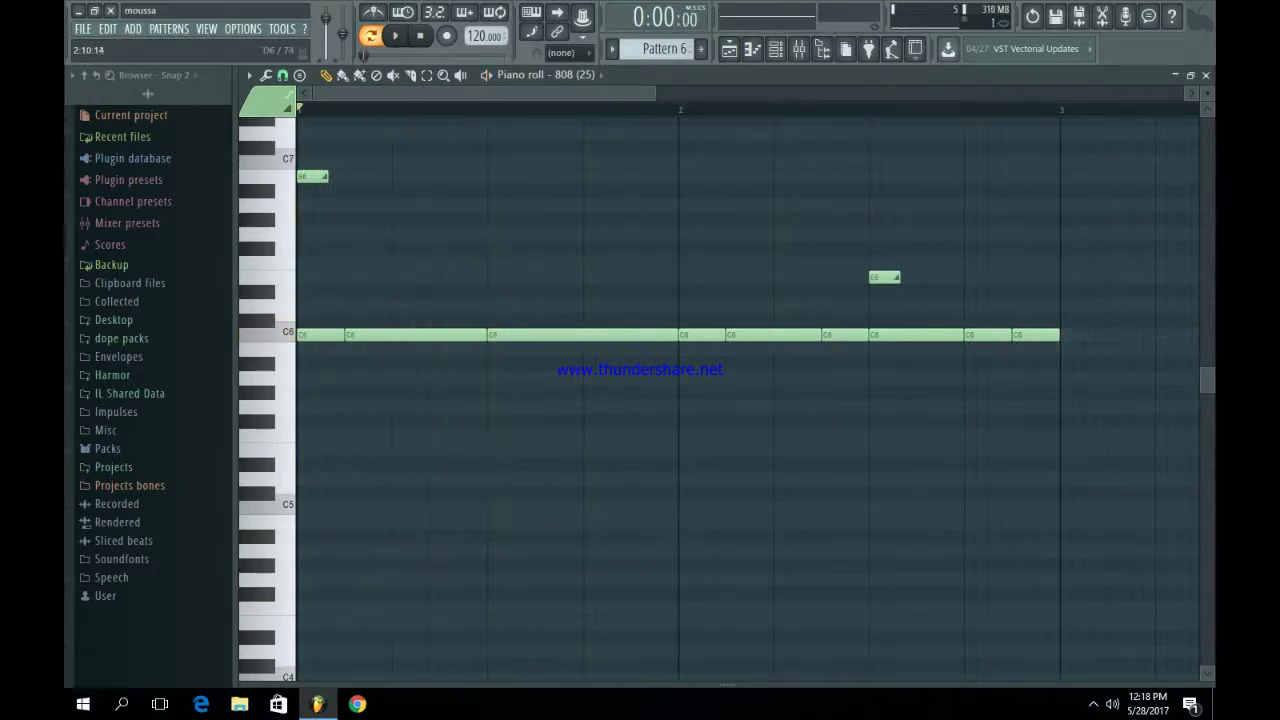
Transpose all 808 notes and slides down one octave, play the pattern, and clear the selection
left_click_drag(1088, 444, 297, 155)
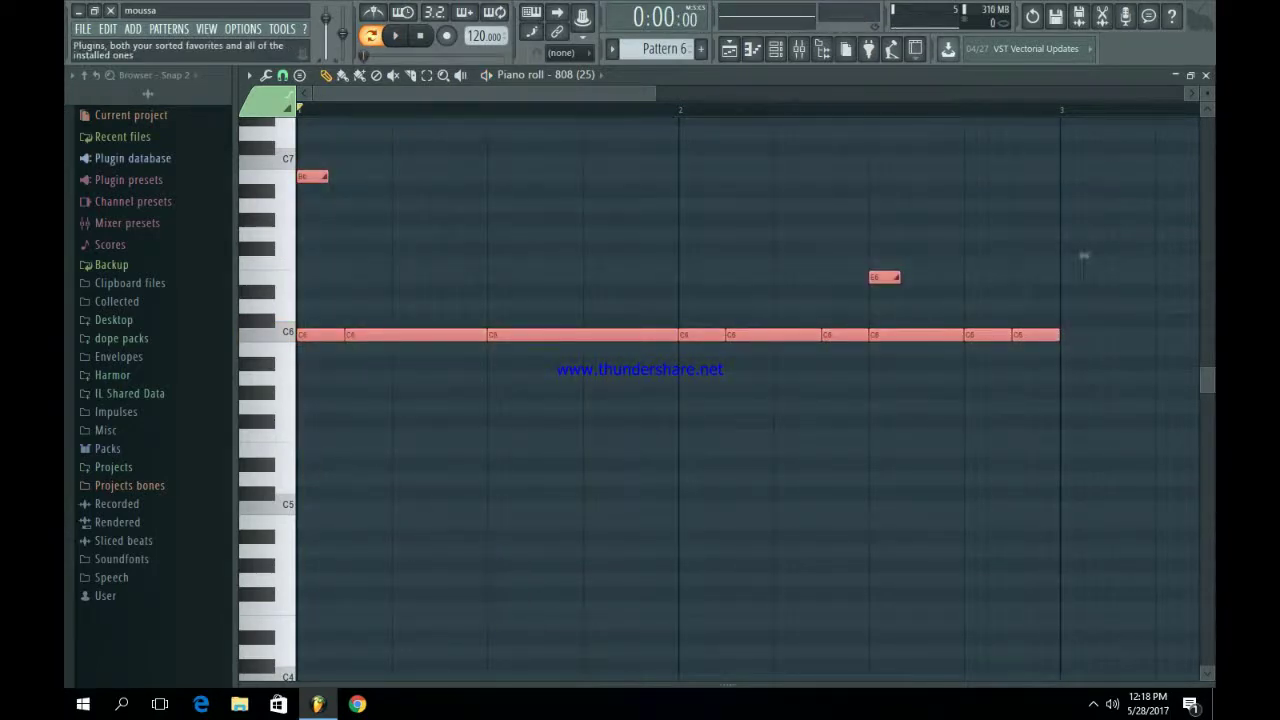
key("ctrl+Down")
key("space")
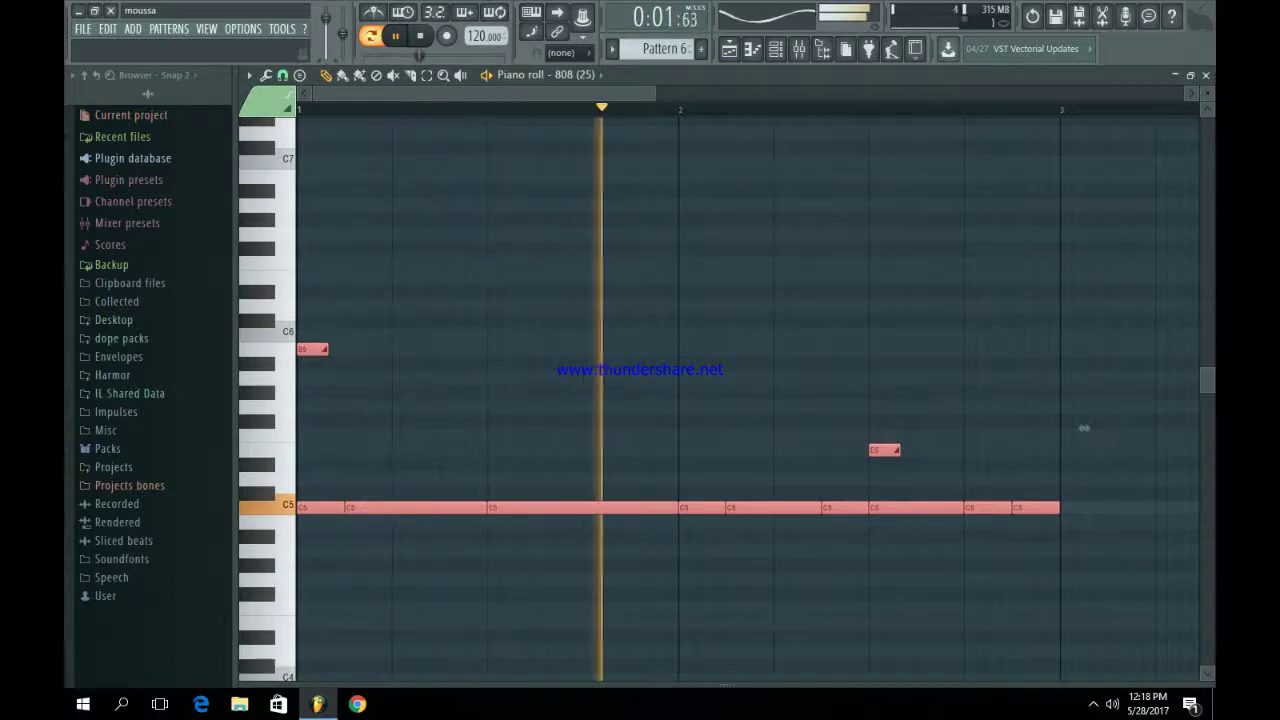
left_click(1084, 428, "ctrl")
Route the 808 (25) channel to mixer track 3 and lower that track's level to 84% (-3.9 dB)
left_click(776, 49)
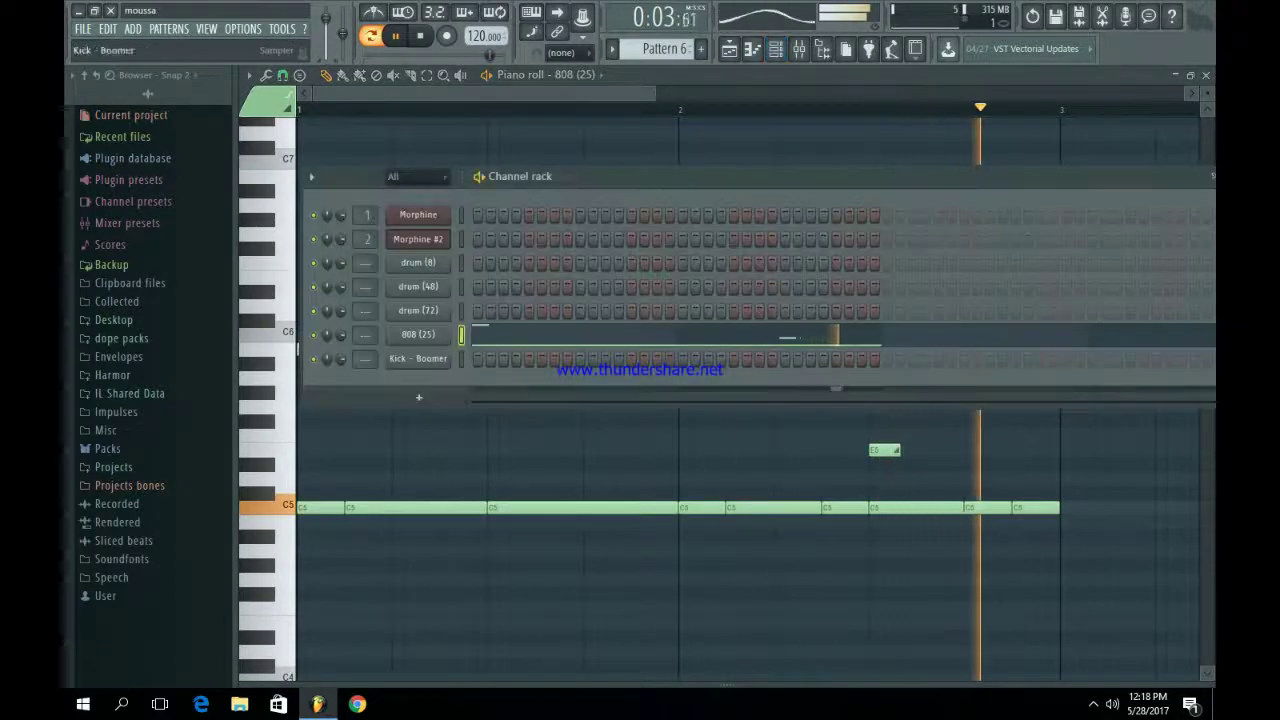
left_click(418, 335)
key("ctrl+l")
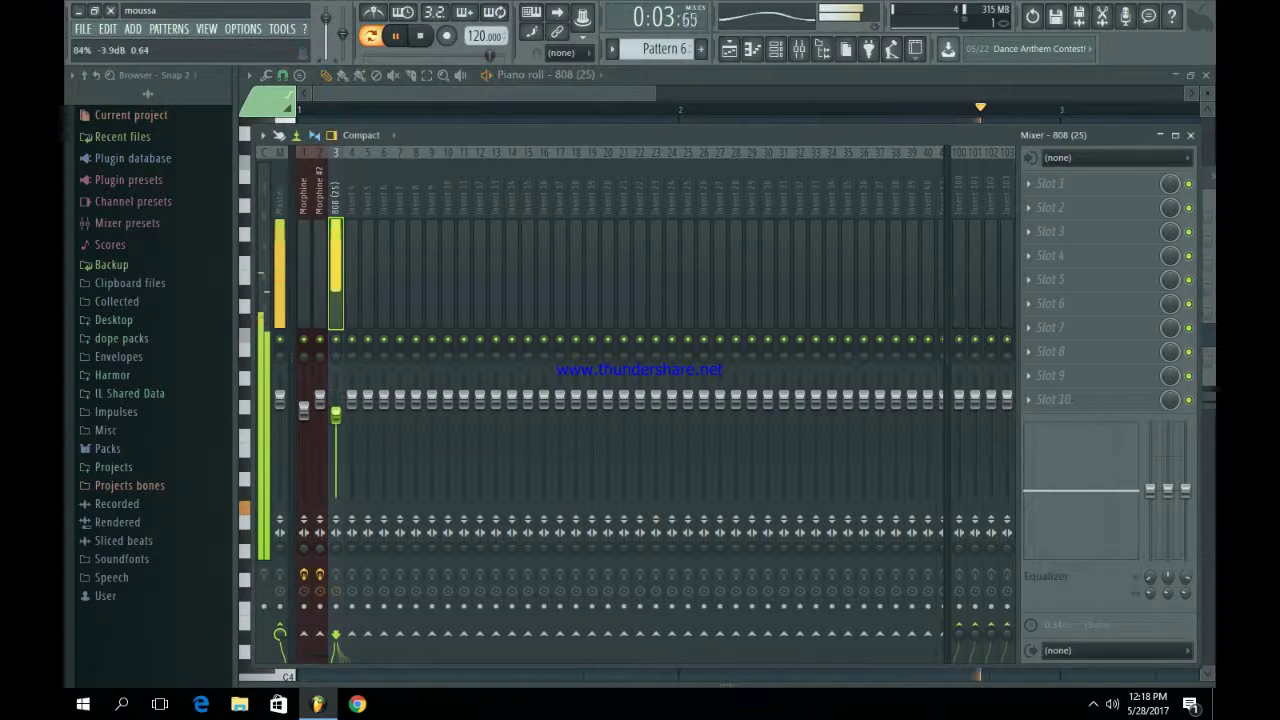
Load Fruity Fast Dist into effect slot 1 of the 808 (25) mixer track and close its window
left_click(1029, 185)
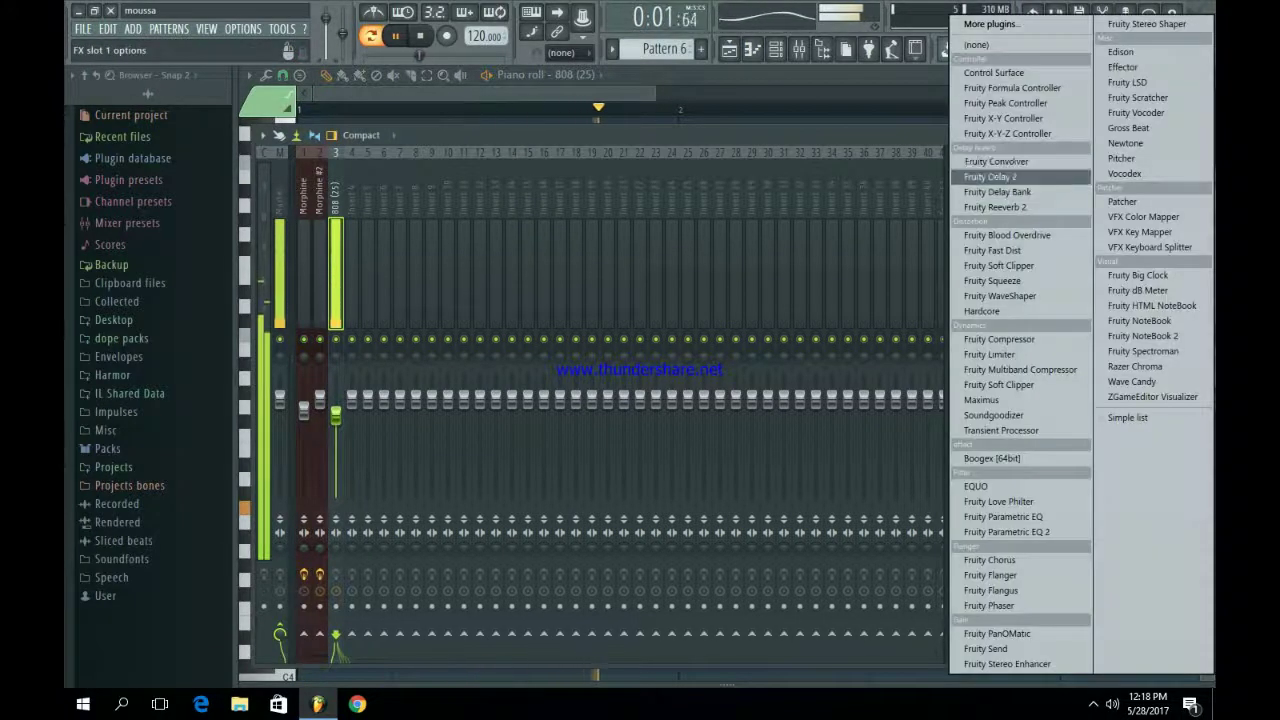
left_click(993, 250)
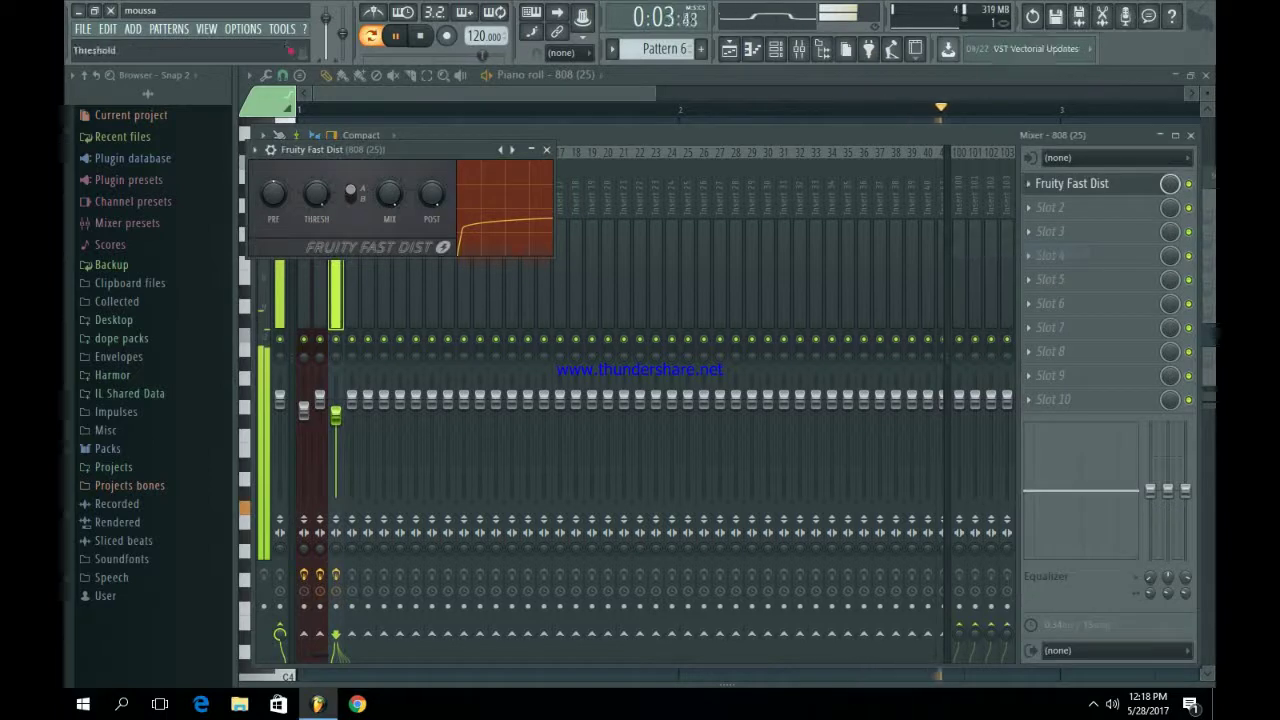
left_click(547, 150)
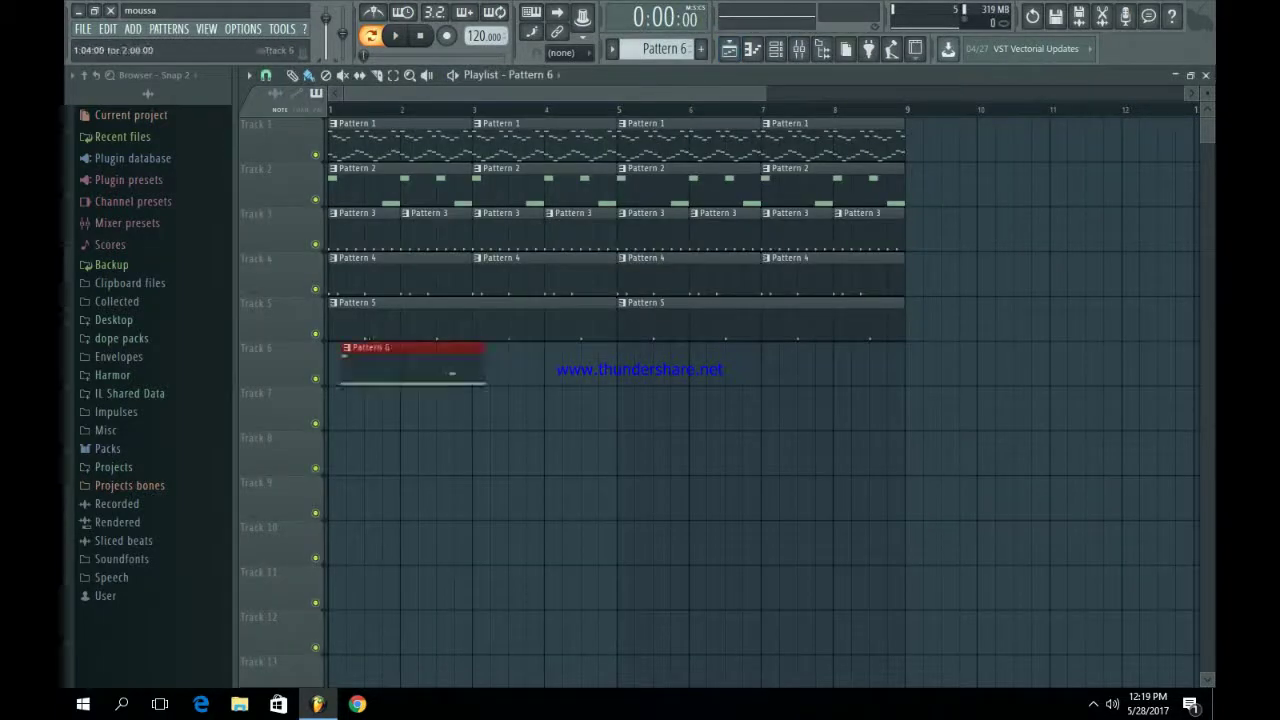
Arrange four Pattern 6 clips along Track 6 of the playlist to fill bars 1 to 8
mouse_move(355, 362)
left_mouse_down()
mouse_move(341, 362)
mouse_move(800, 366)
left_mouse_up()
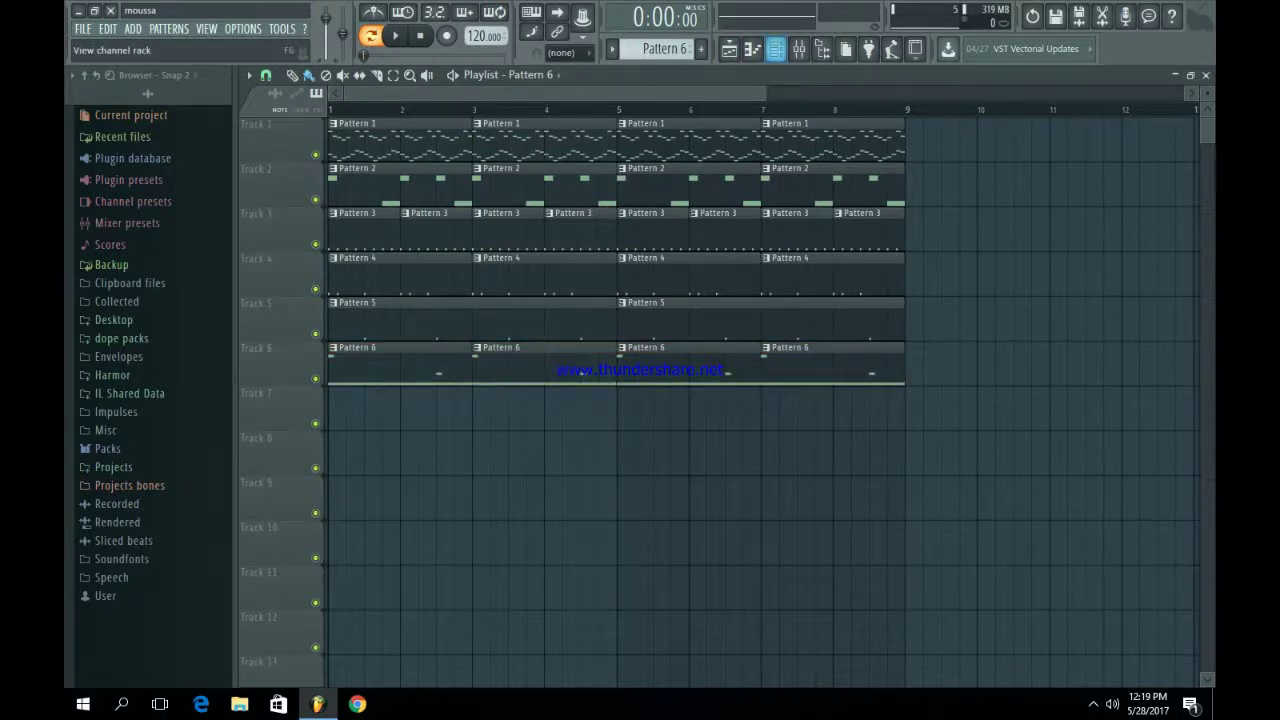
Create Pattern 7 in the channel rack with a single drum (72) hit on step 21
left_click(752, 48)
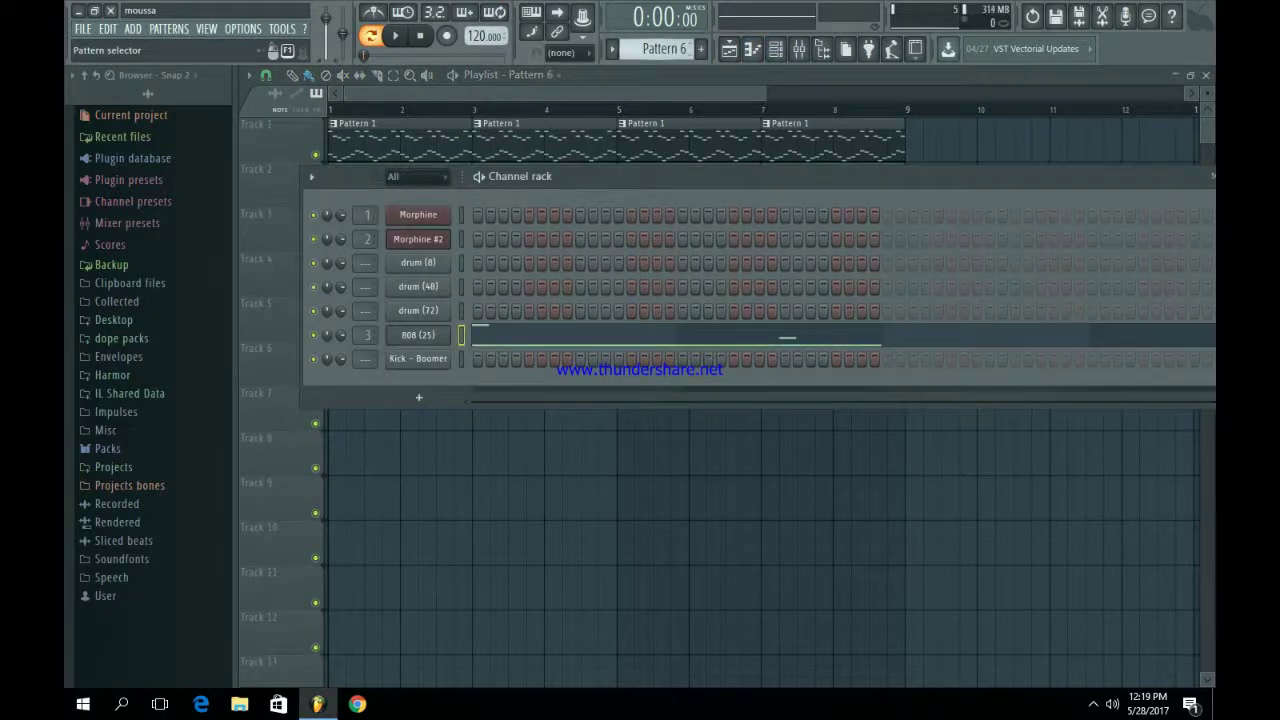
left_click(701, 49)
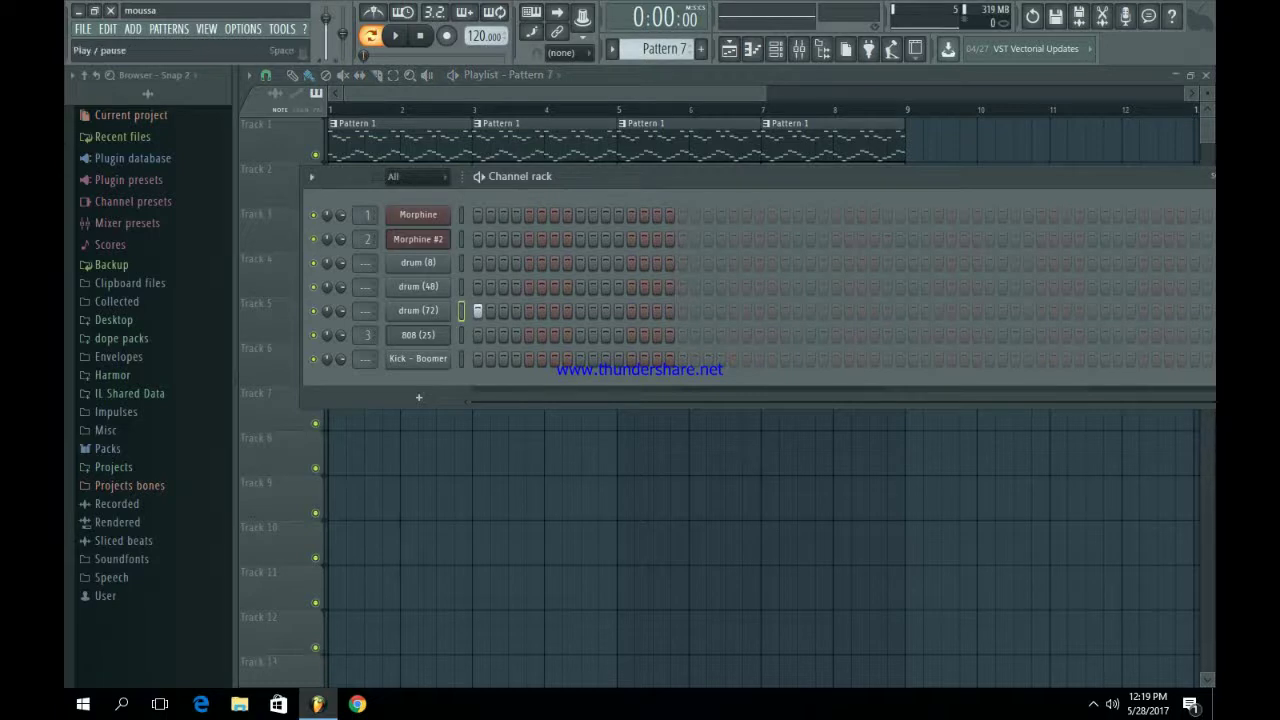
key("space")
left_click(734, 311)
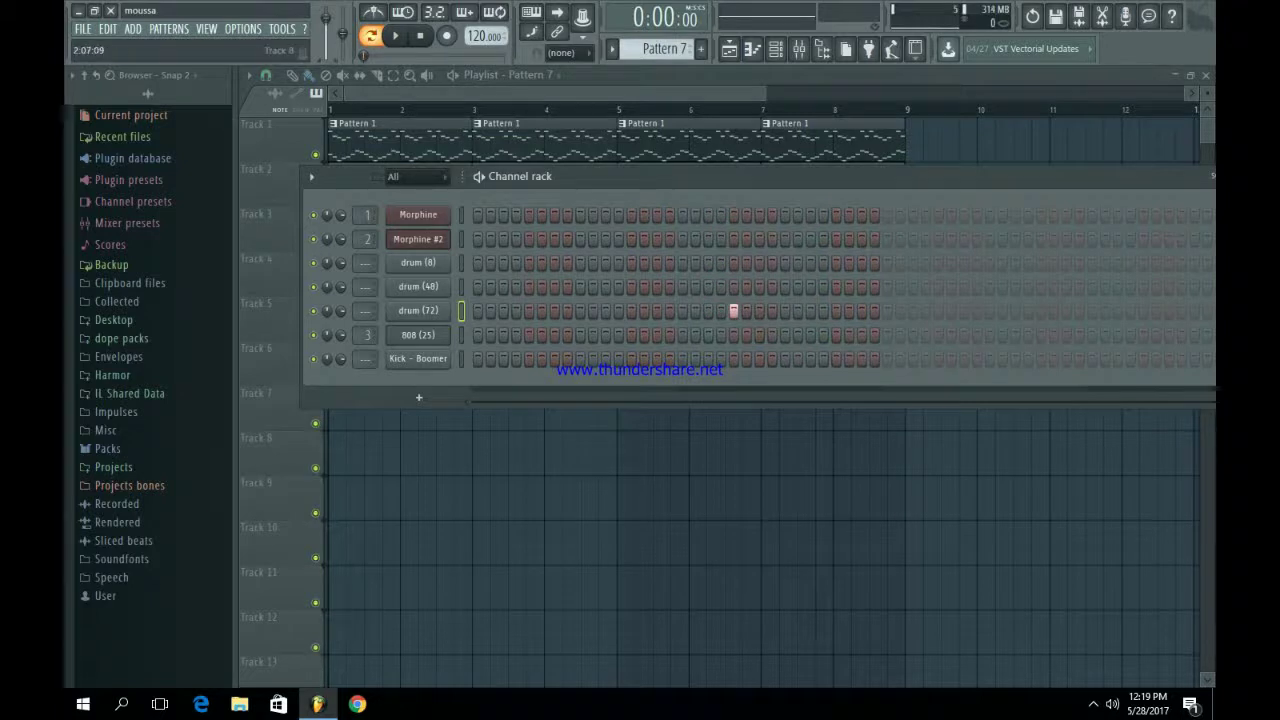
Fill bars 1 to 8 of Track 7 in the playlist with four Pattern 7 clips
left_click(419, 397)
left_click(419, 397)
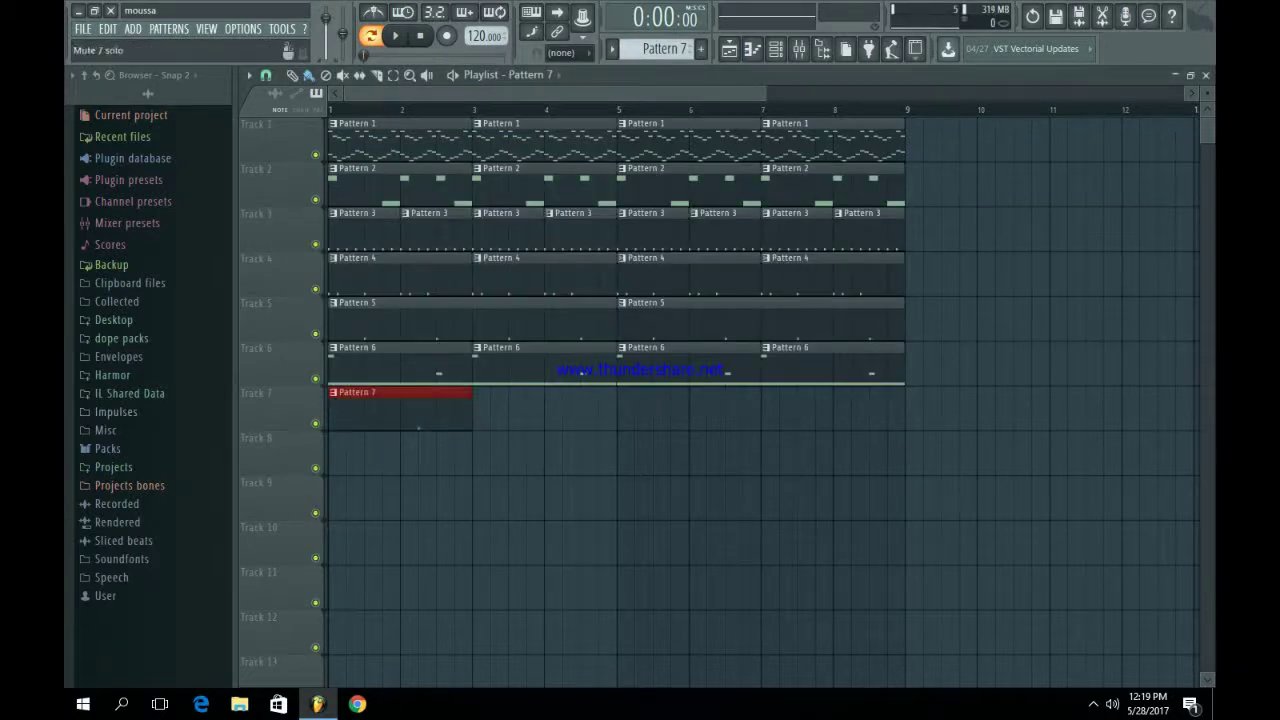
key("ctrl+b")
key("ctrl+b")
key("ctrl+b")
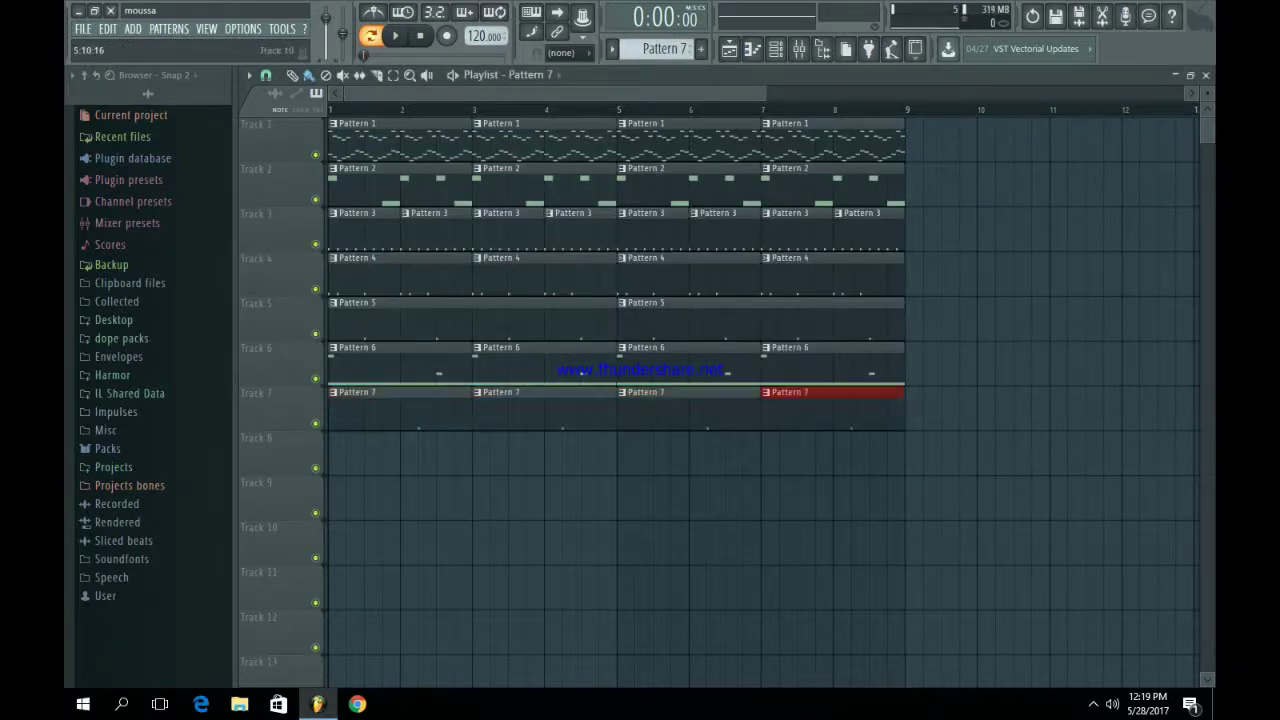
Create Pattern 8, preview it in the channel rack, and return to the playlist
left_click(776, 49)
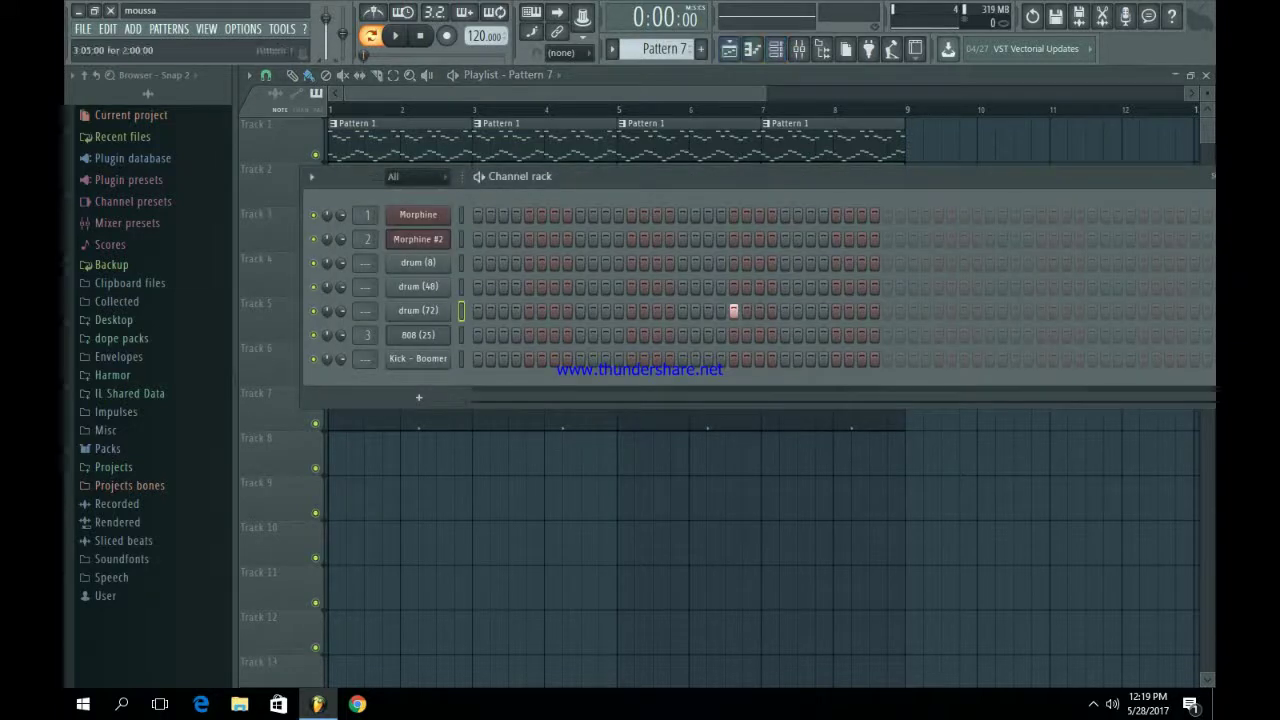
left_click(701, 49)
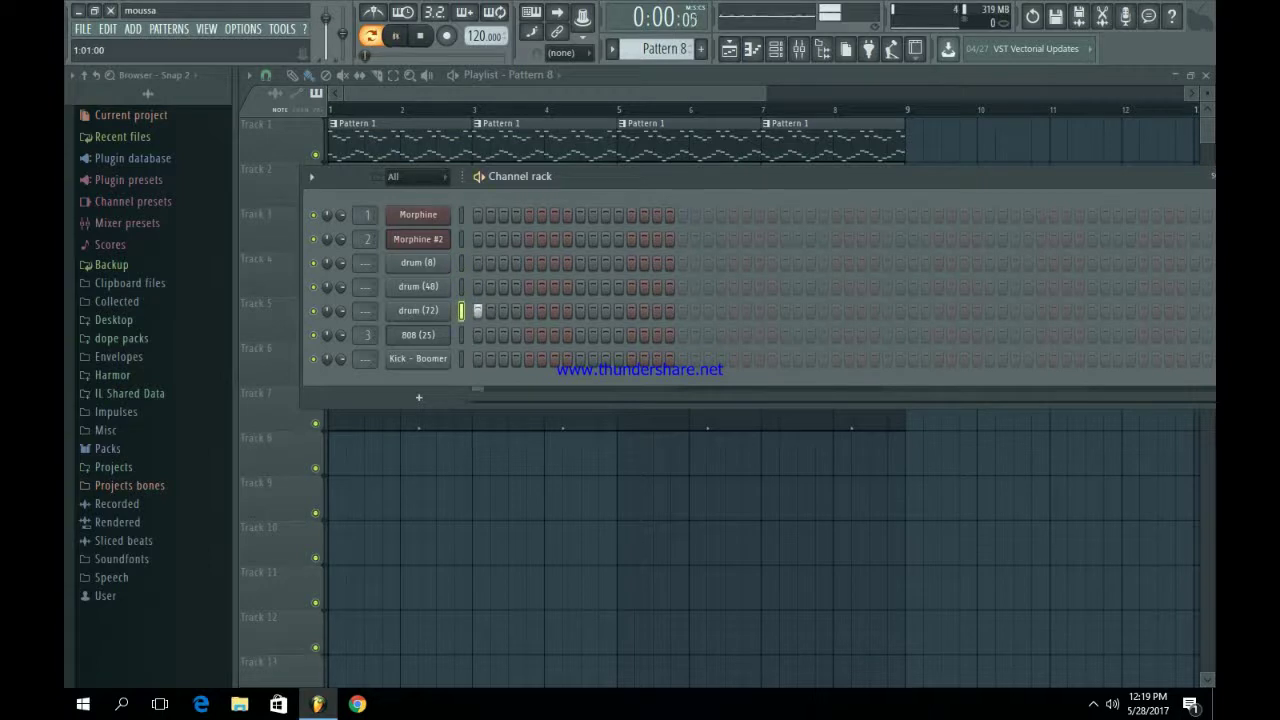
key("space")
key("F6")
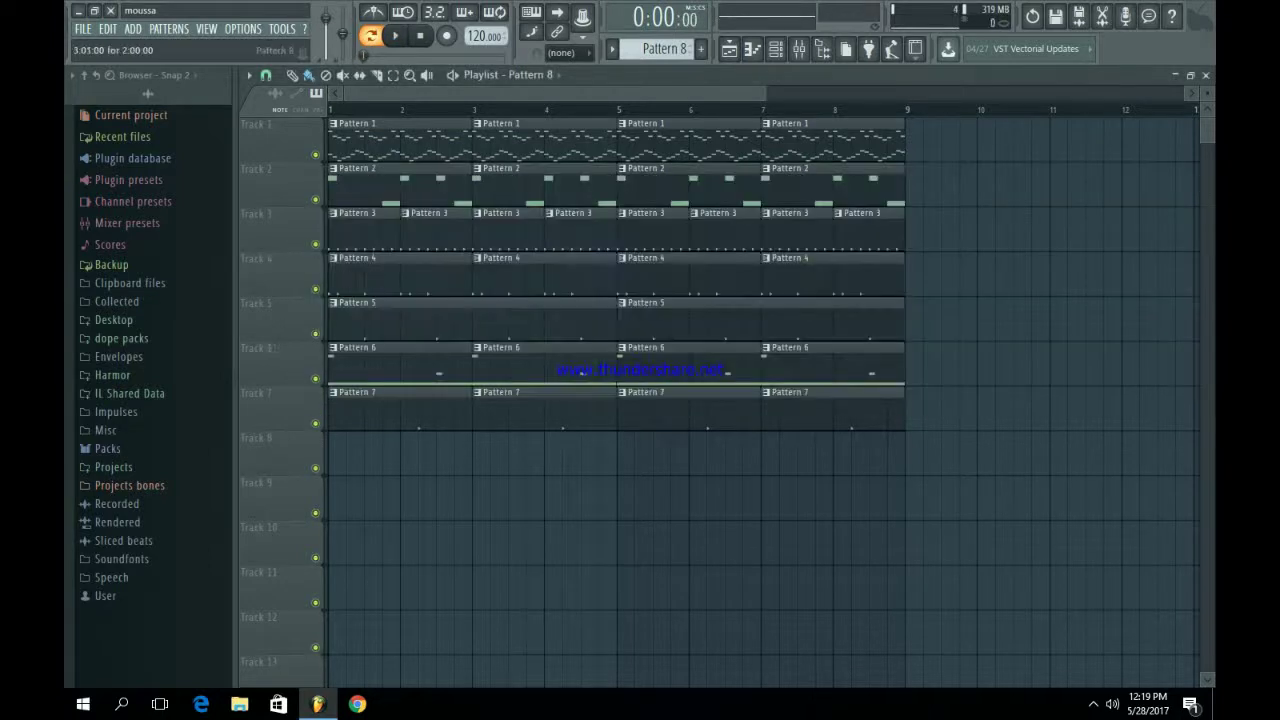
Duplicate the clips on Tracks 1 to 7 from bars 1 to 8 into bars 9 to 16
left_click_drag(958, 478, 328, 162)
key("ctrl+b")
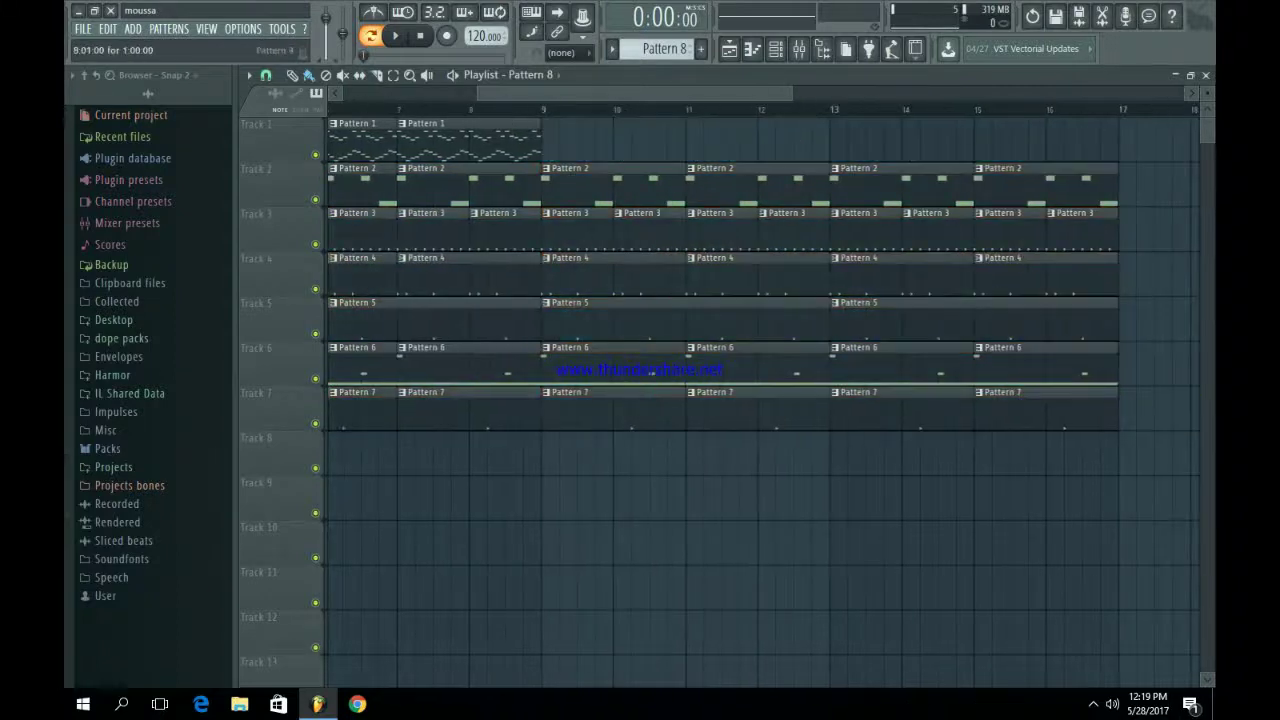
left_click_drag(478, 93, 345, 93)
left_click_drag(773, 148, 330, 138)
key("ctrl+b")
Delete the Pattern 2 clips from bars 1 to 4 and the Pattern 3 clips from bars 1 to 8
right_click(480, 185)
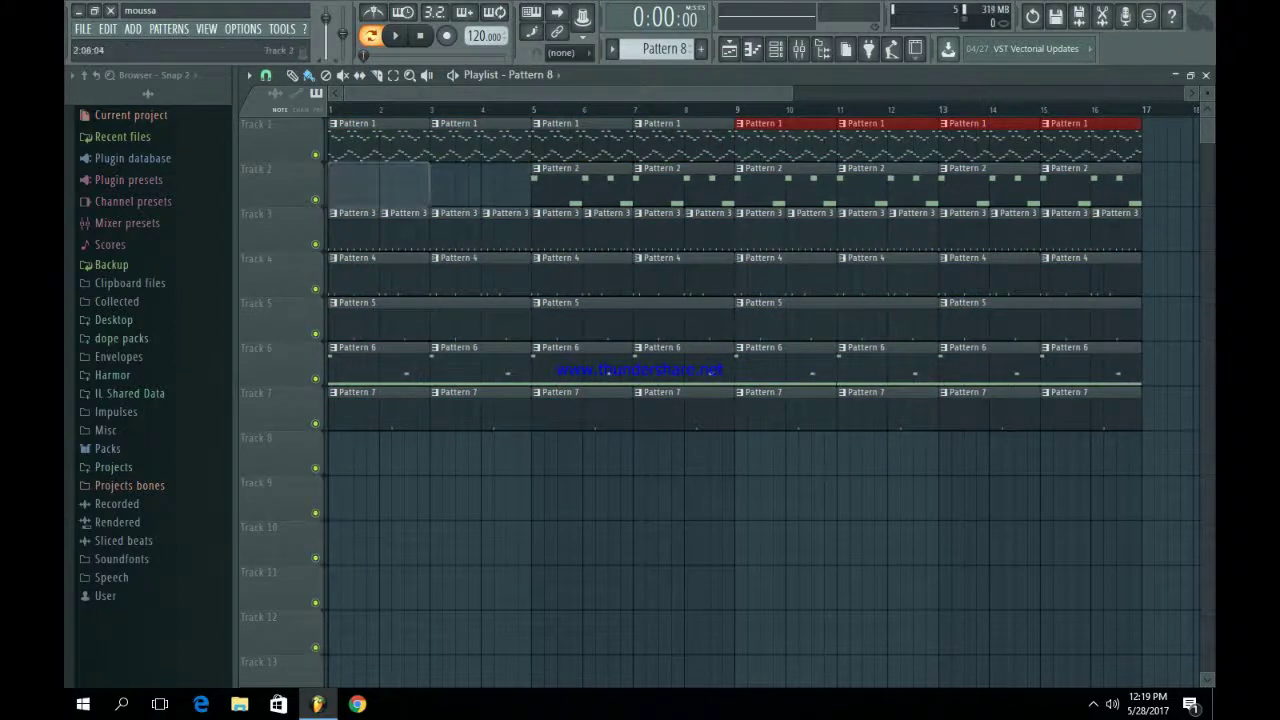
right_click(380, 185)
right_click(355, 230)
right_click(406, 230)
right_click(457, 230)
right_click(508, 230)
right_click(558, 230)
right_click(609, 230)
right_click(660, 230)
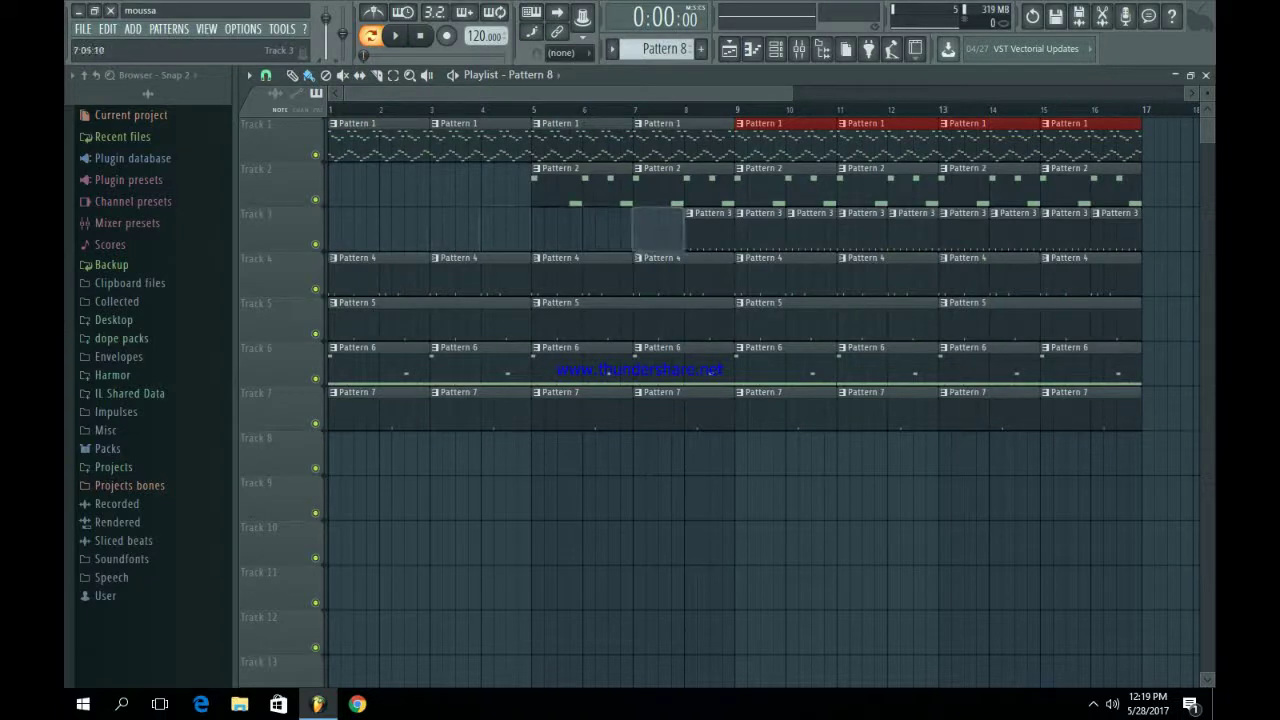
Delete the Pattern 4 clips in bars 1 to 4 and the Pattern 5 and Pattern 6 clips in bars 1 to 8, and clear the selection
right_click(480, 275)
right_click(380, 275)
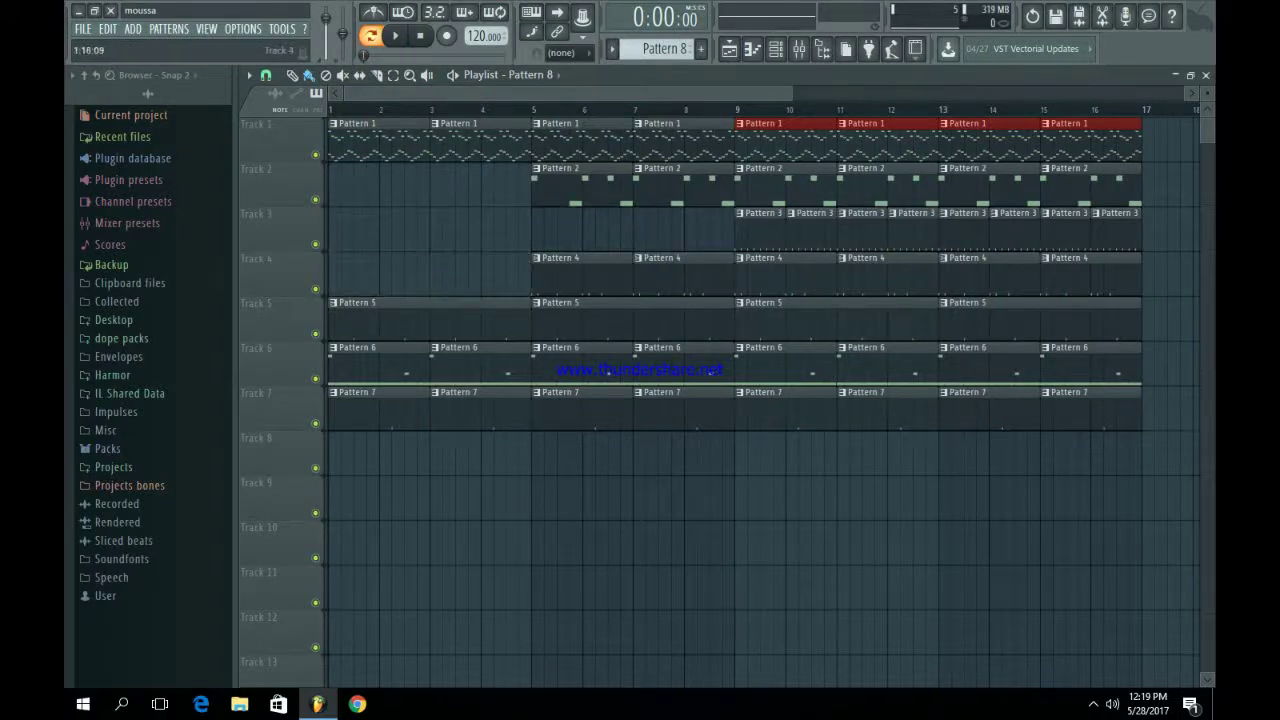
right_click(380, 320)
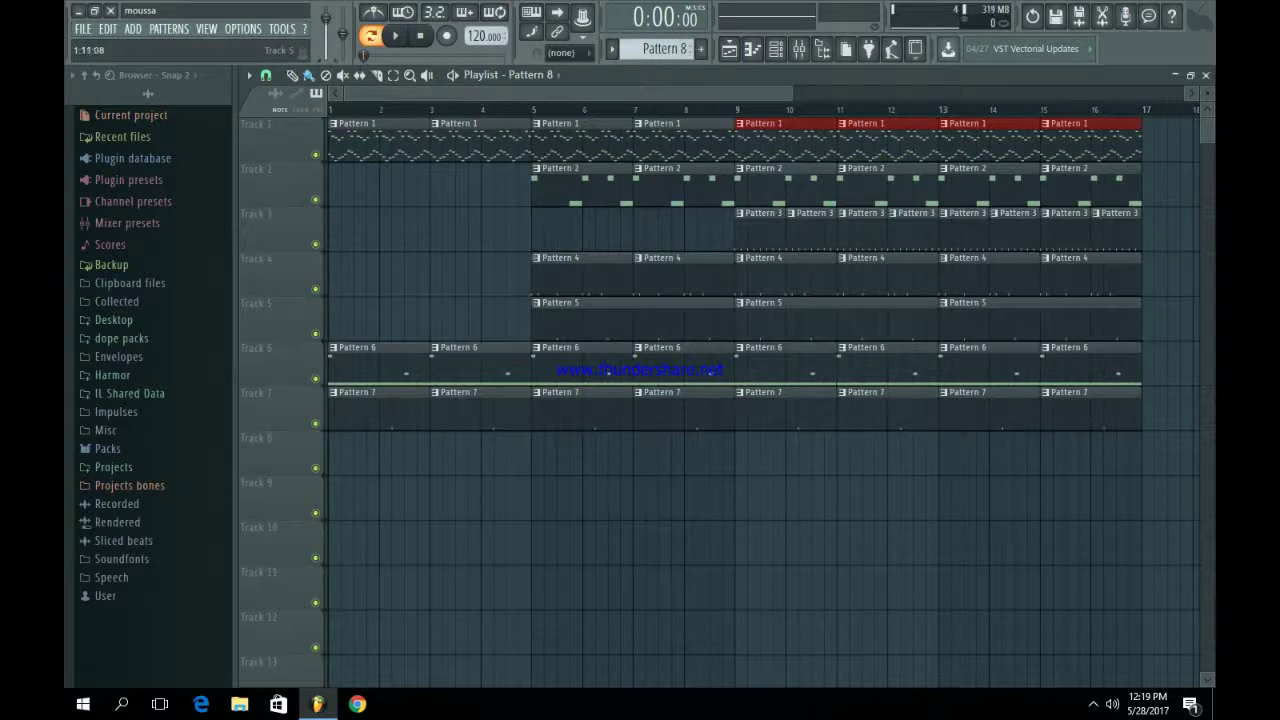
right_click(380, 365)
right_click(480, 365)
right_click(580, 365)
right_click(680, 365)
right_click(680, 320)
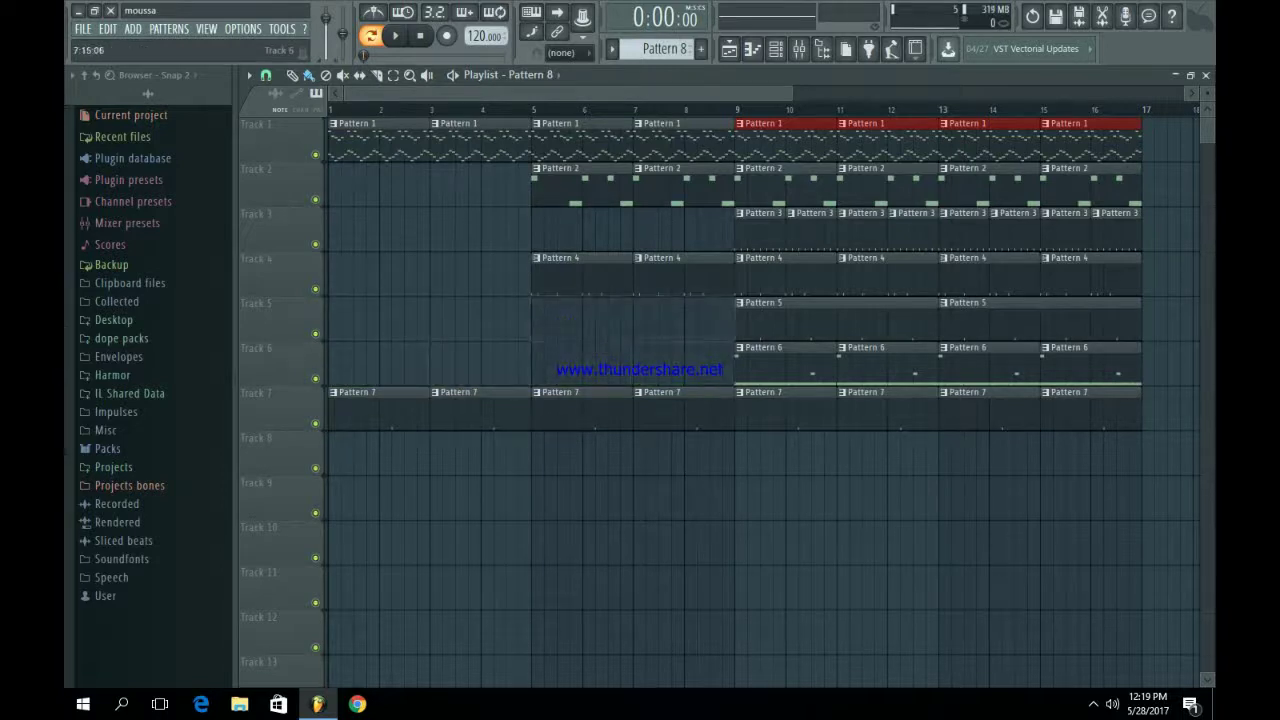
left_click(814, 497, "ctrl")
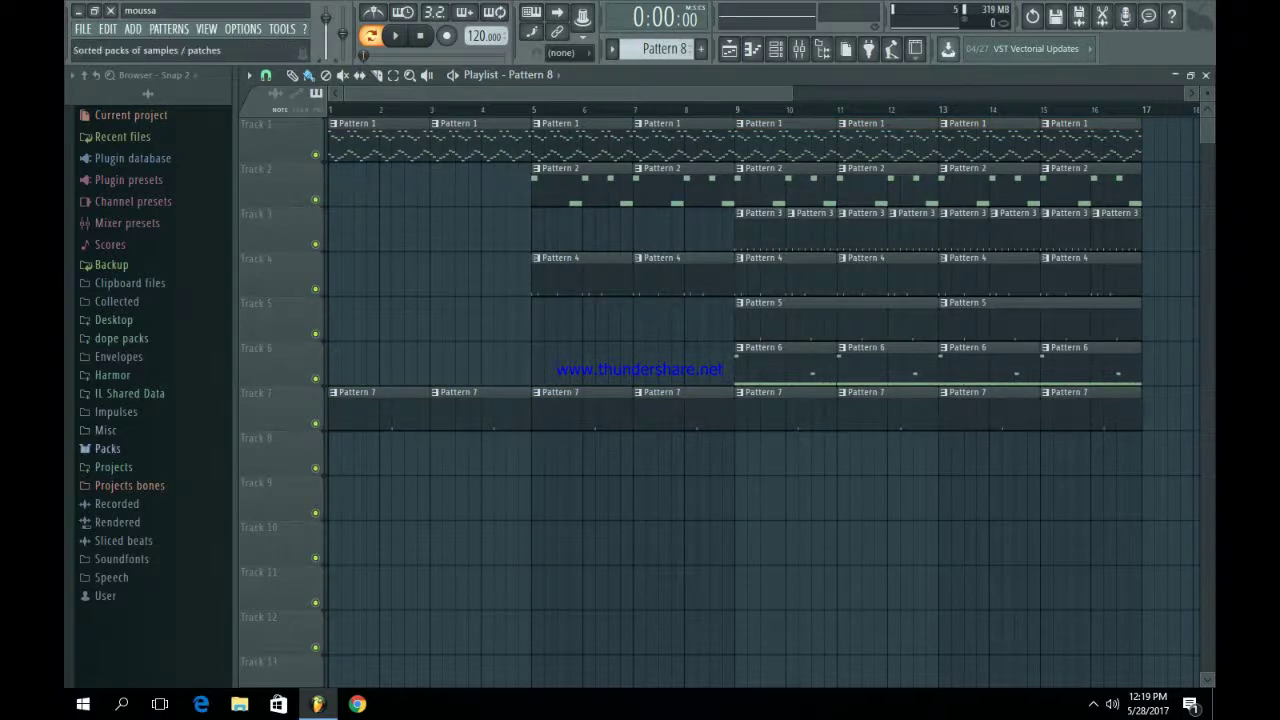
Audition the percussion samples in the Perc folder of the Vybe Beatz Appreciation Drum Kit
left_click(107, 448)
scroll(150, 400, "down", 5)
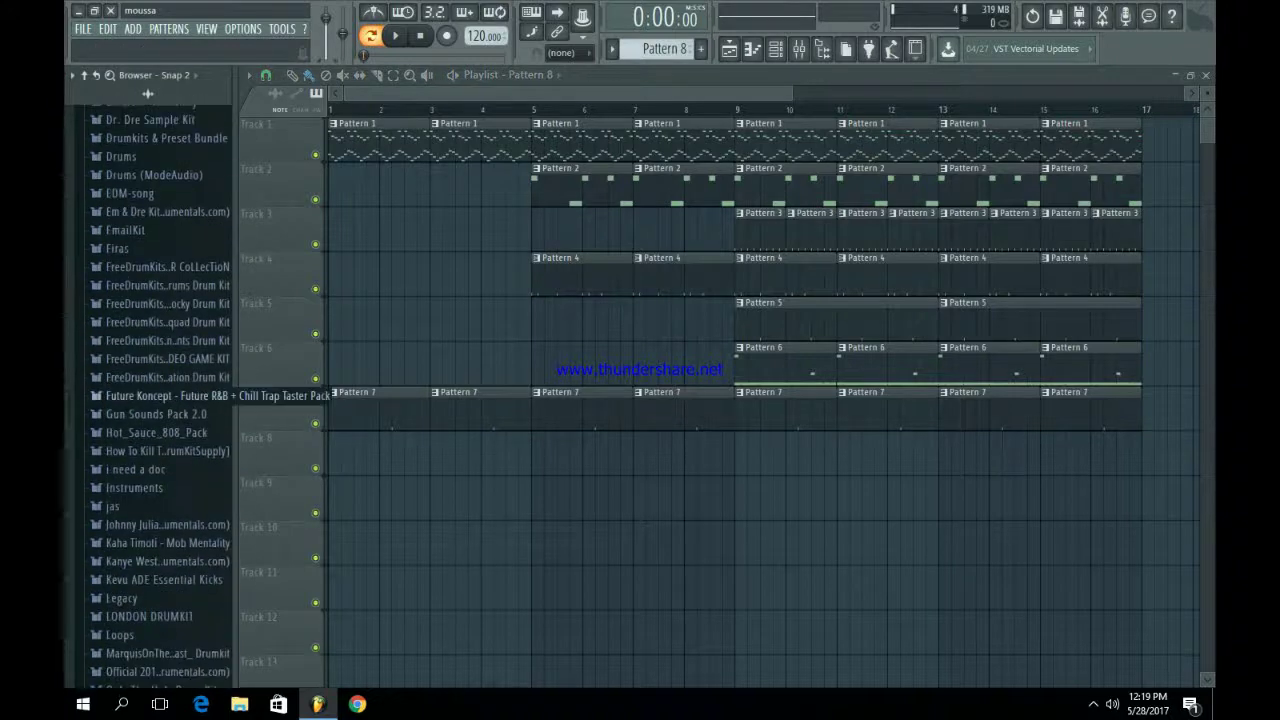
left_click(160, 377)
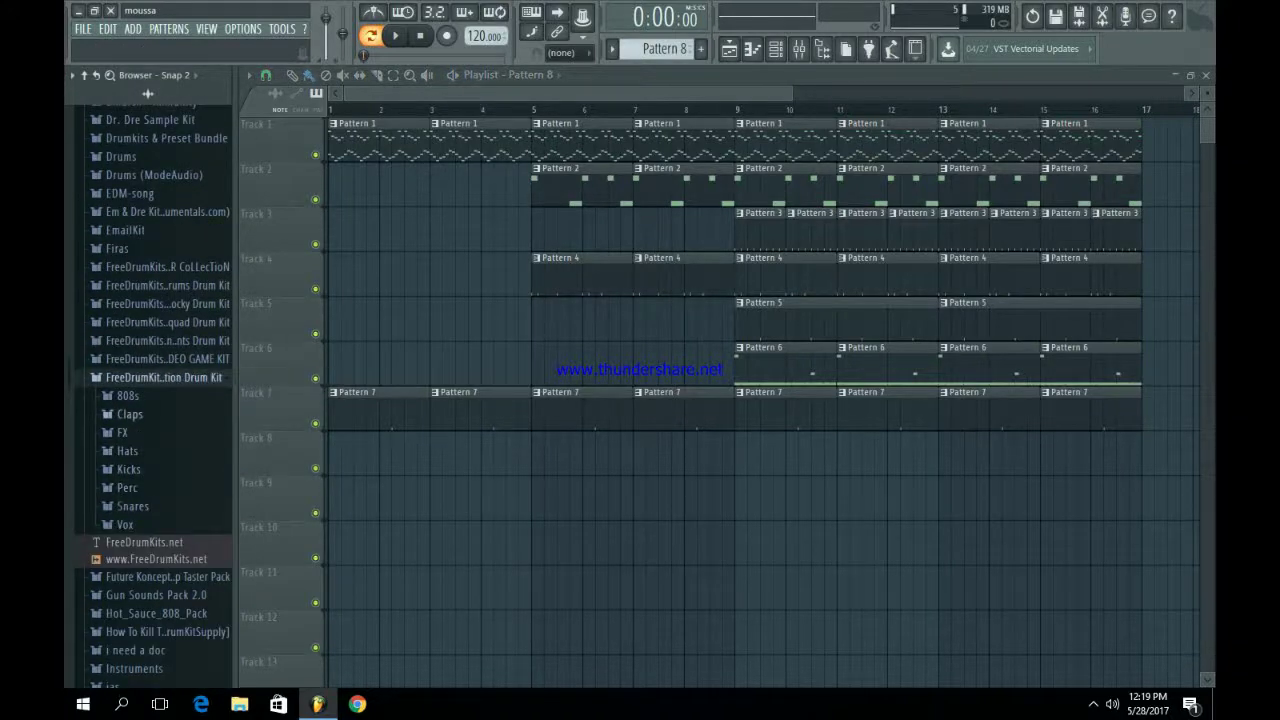
left_click(127, 488)
scroll(145, 438, "down", 2)
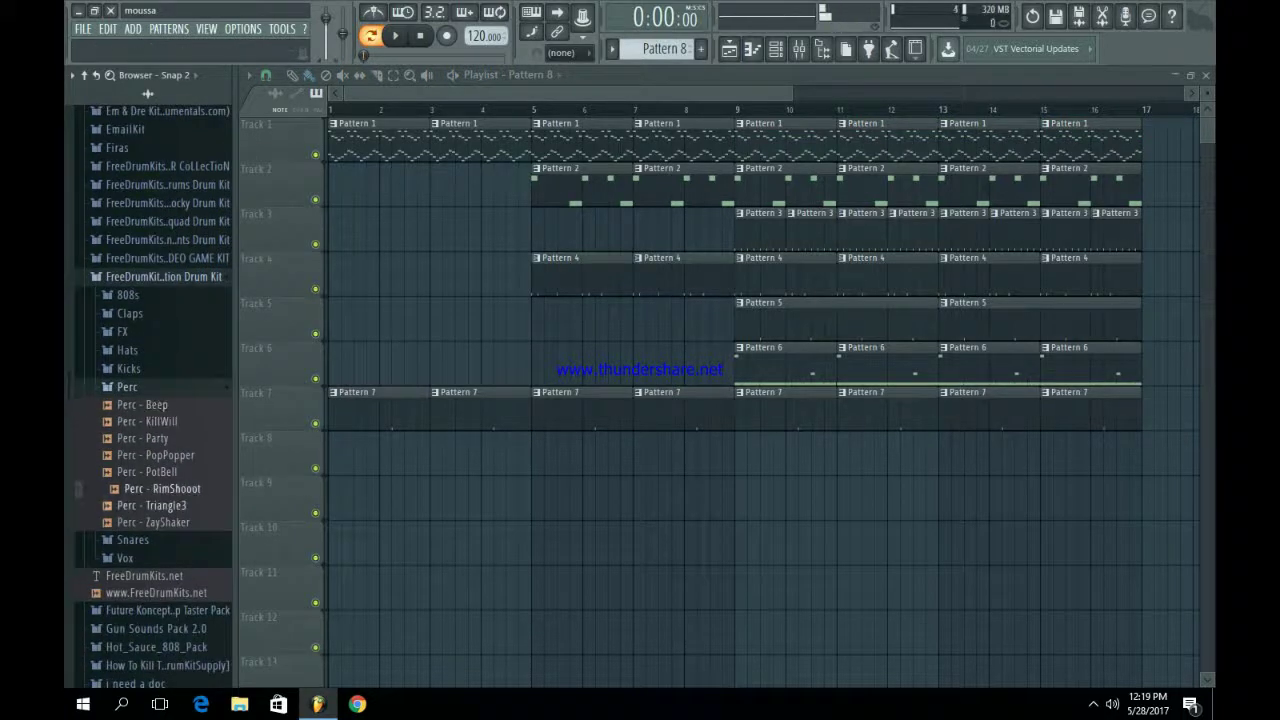
left_click(160, 522)
left_click(127, 387)
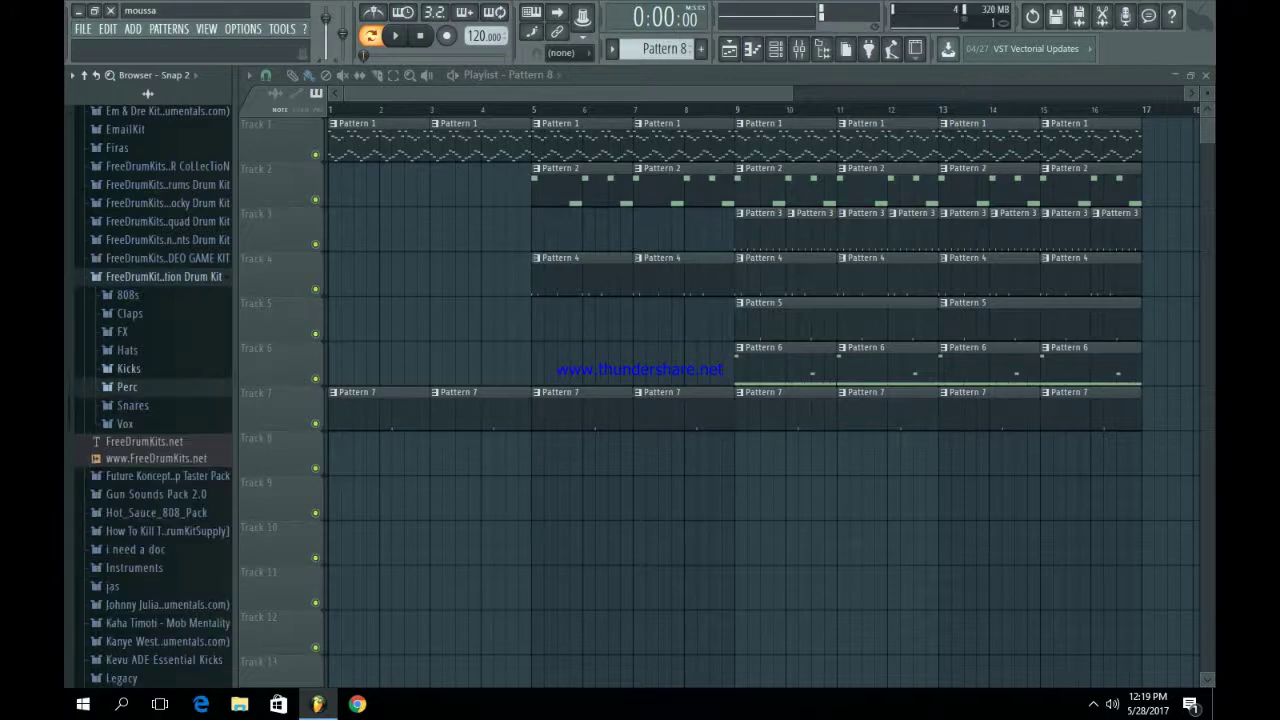
Audition the hi-hat and open-hat samples in the same kit's Hats folder, and collapse the kit
left_click(127, 350)
left_click(164, 385)
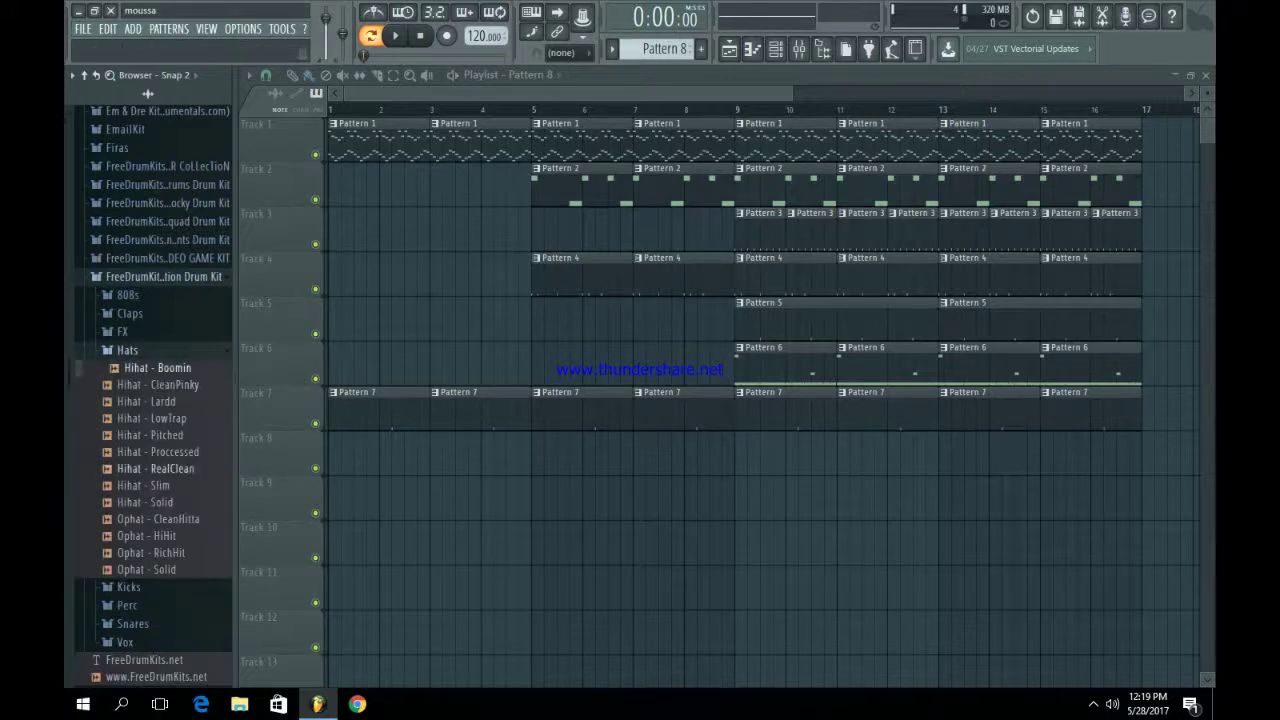
left_click(152, 502)
left_click(158, 553)
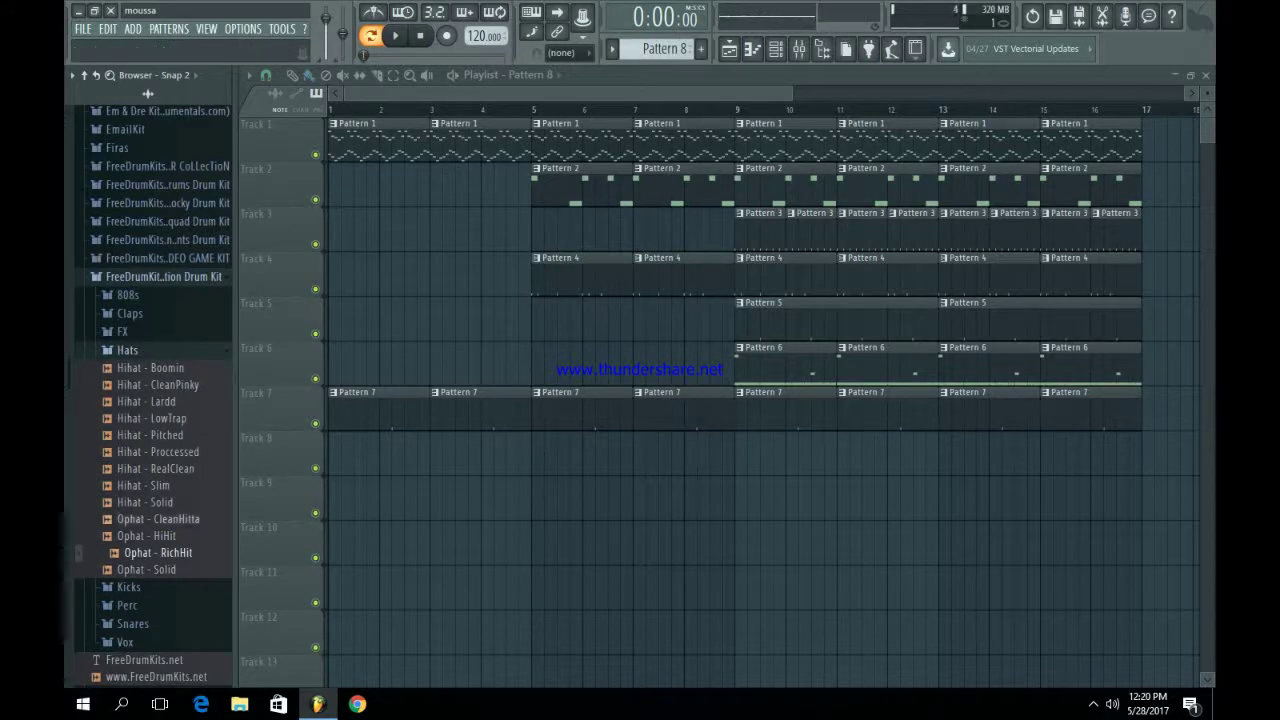
left_click(127, 350)
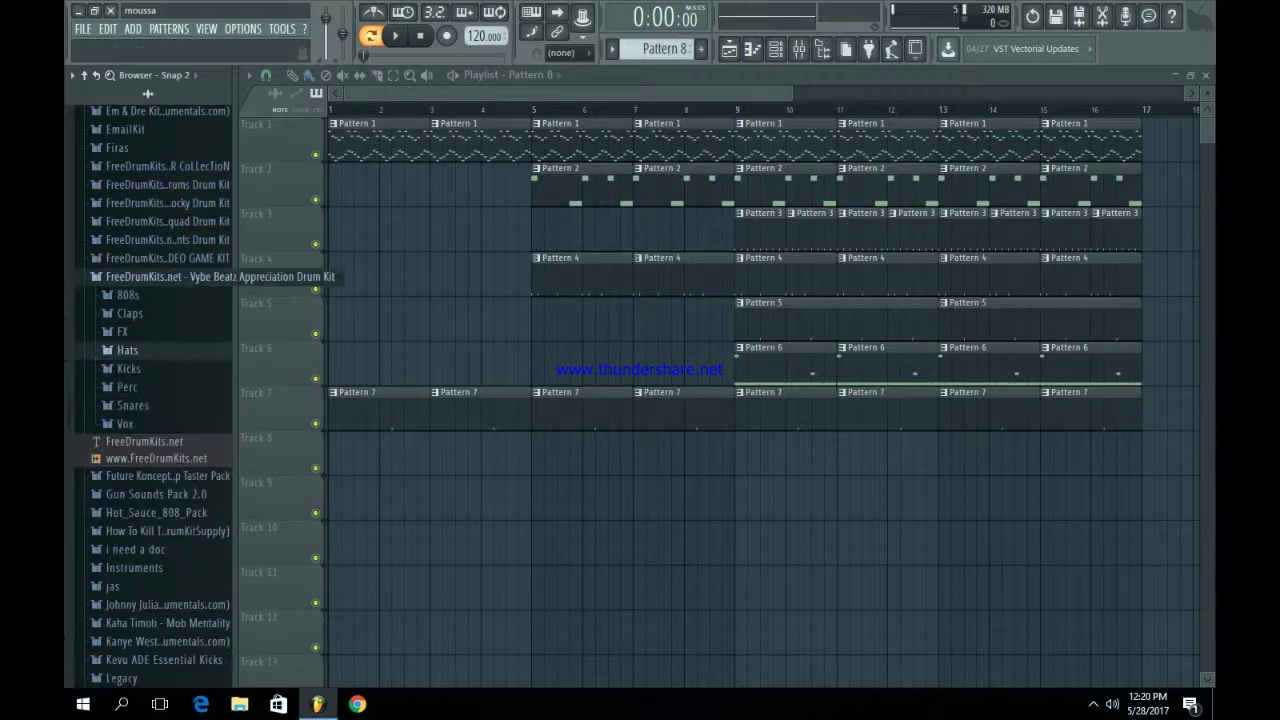
left_click(160, 276)
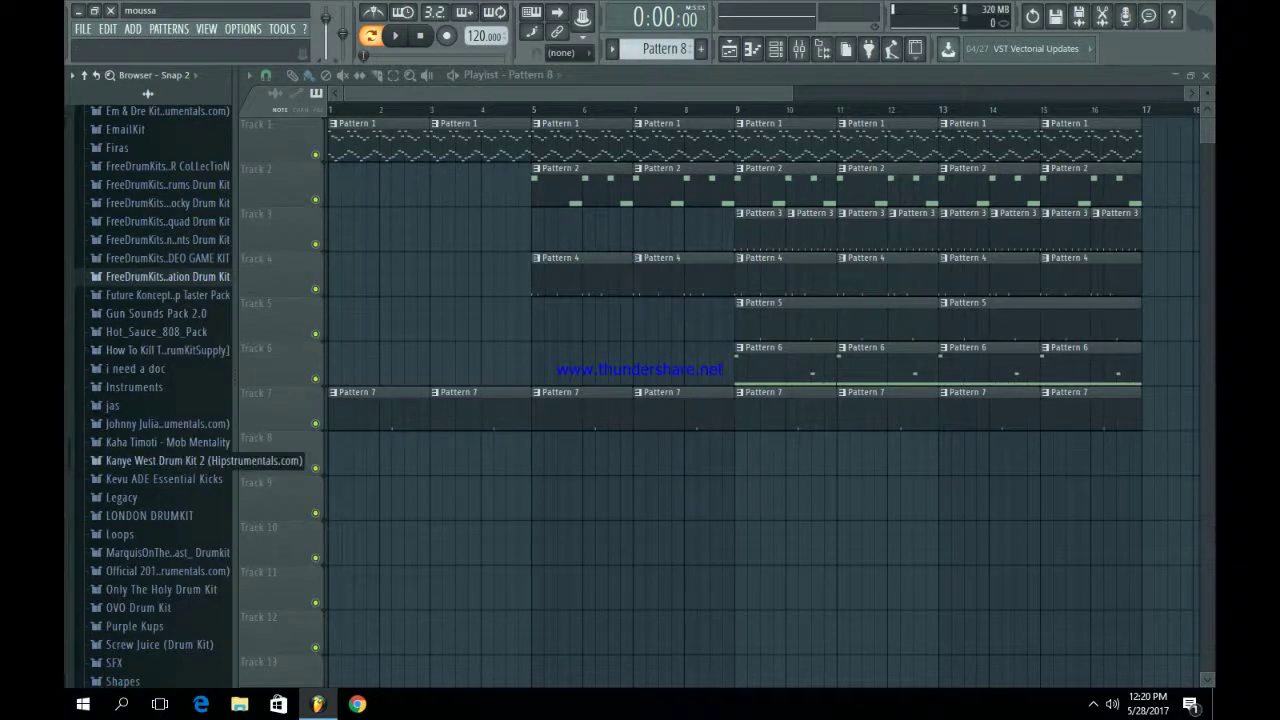
Preview the crashes in the 808 Mafia percussion folder and place LEX Hit Crash at bar 9 of Track 8
scroll(150, 455, "down", 2)
left_click(150, 452)
scroll(150, 460, "down", 3)
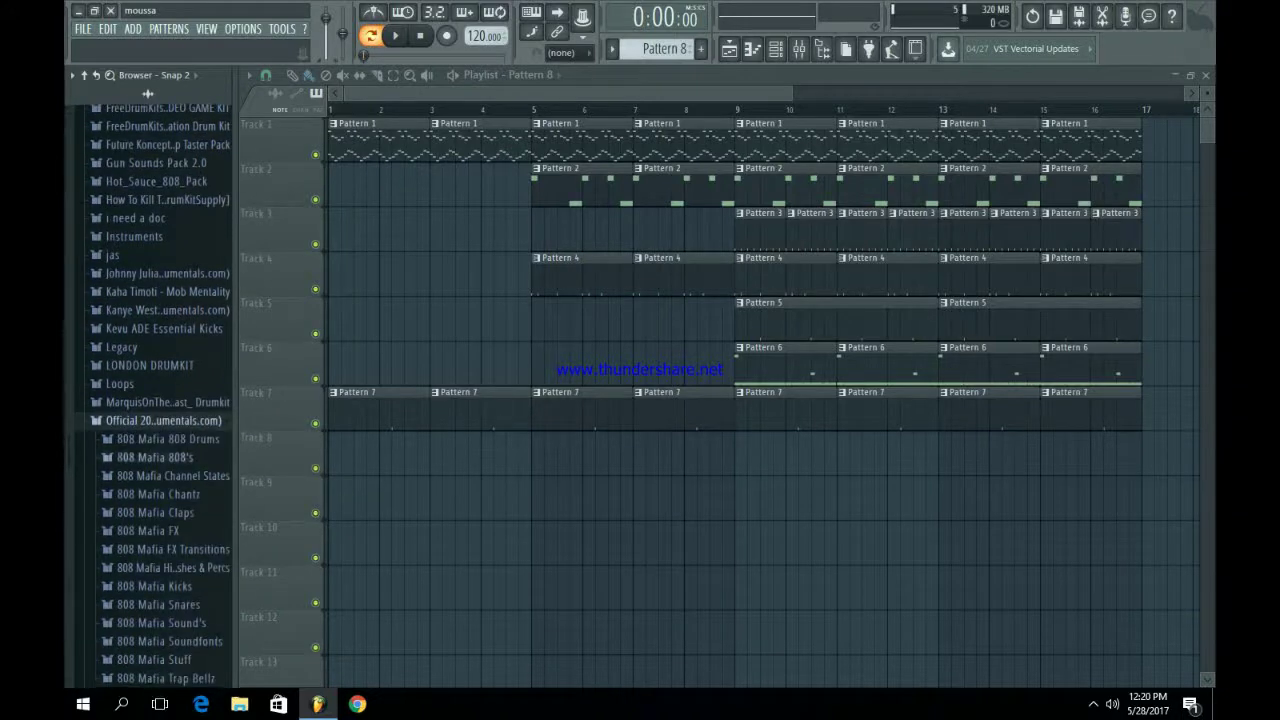
left_click(160, 468)
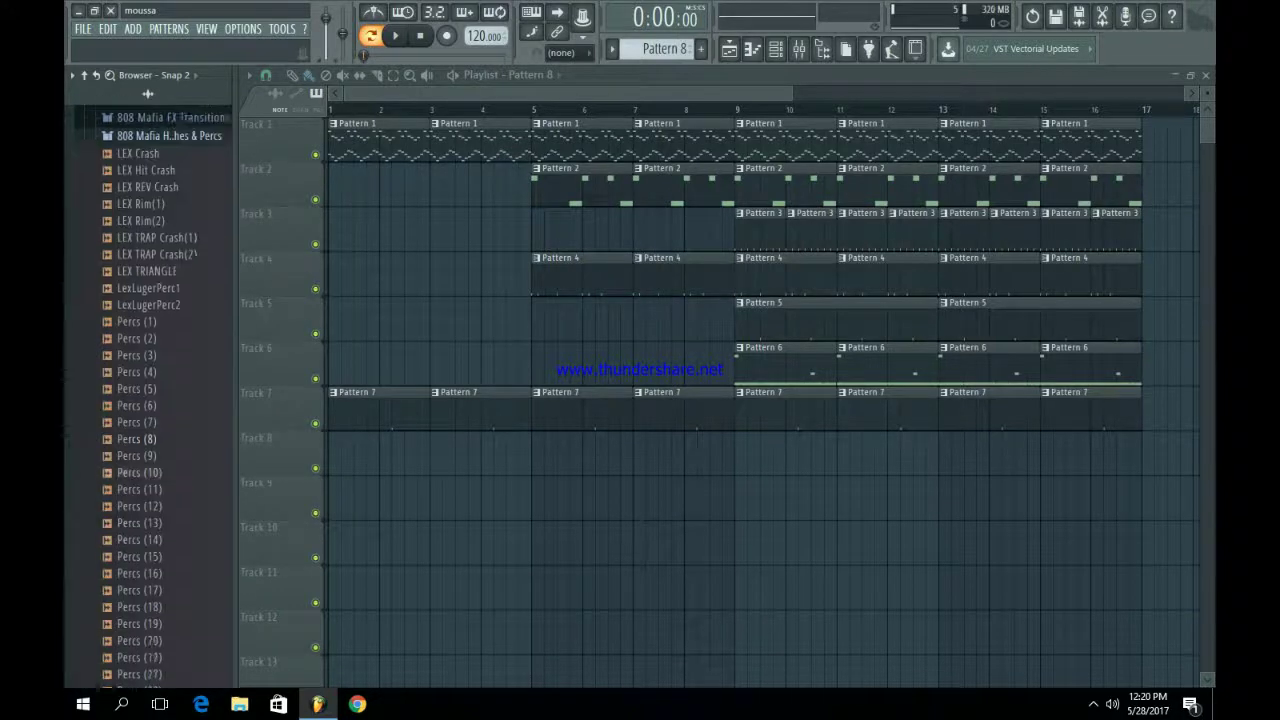
left_click(145, 131)
left_click(150, 148)
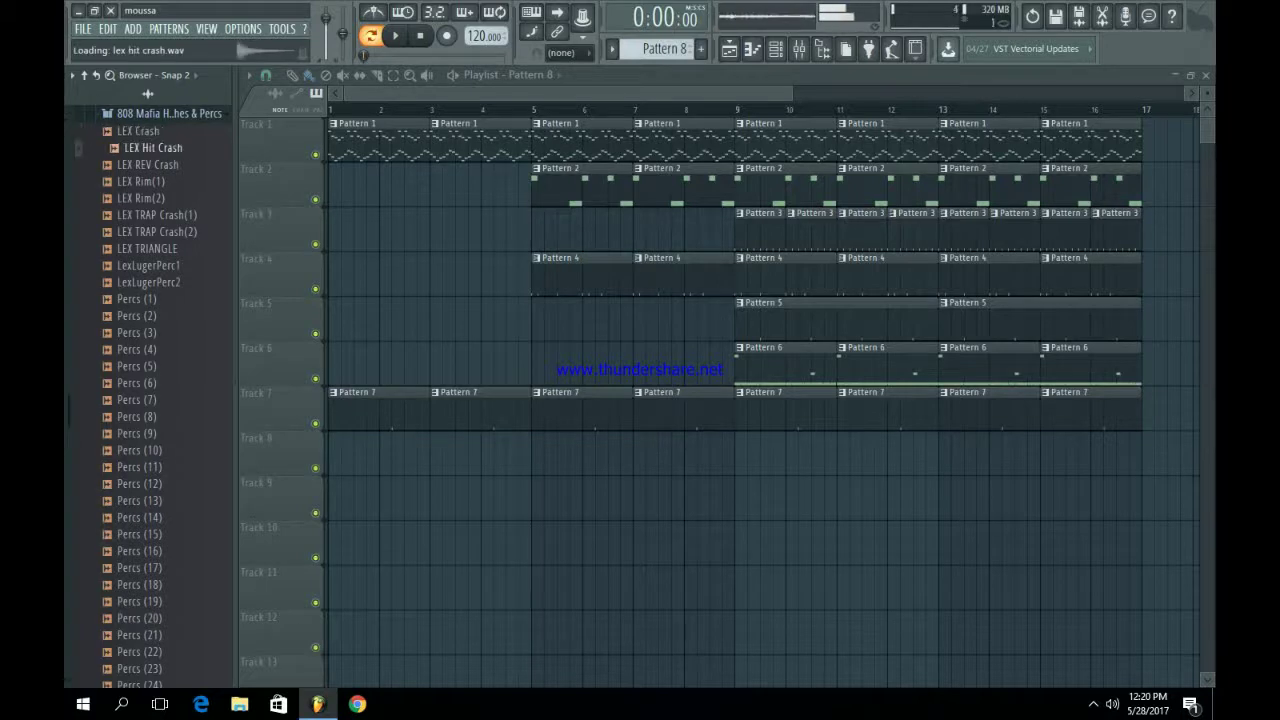
left_click_drag(150, 148, 740, 456)
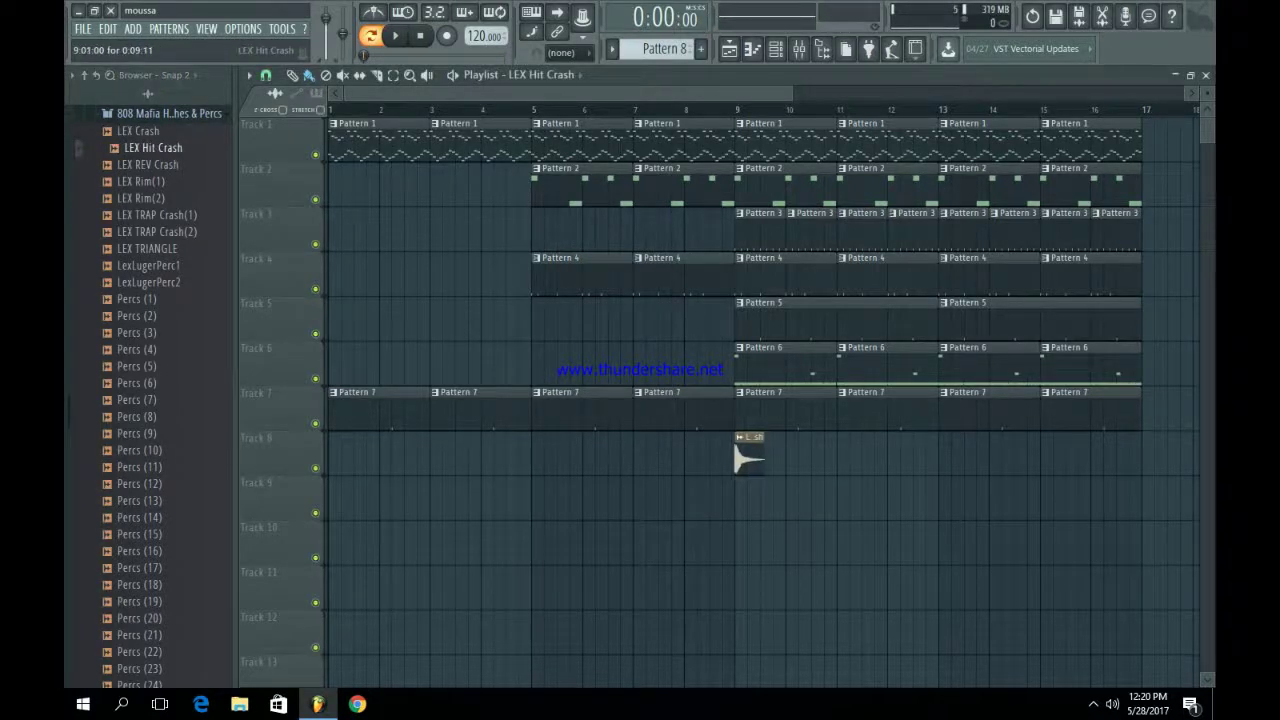
Check the LEX Hit Crash clip's channel settings, close them, and switch playback to song mode
double_click(742, 456)
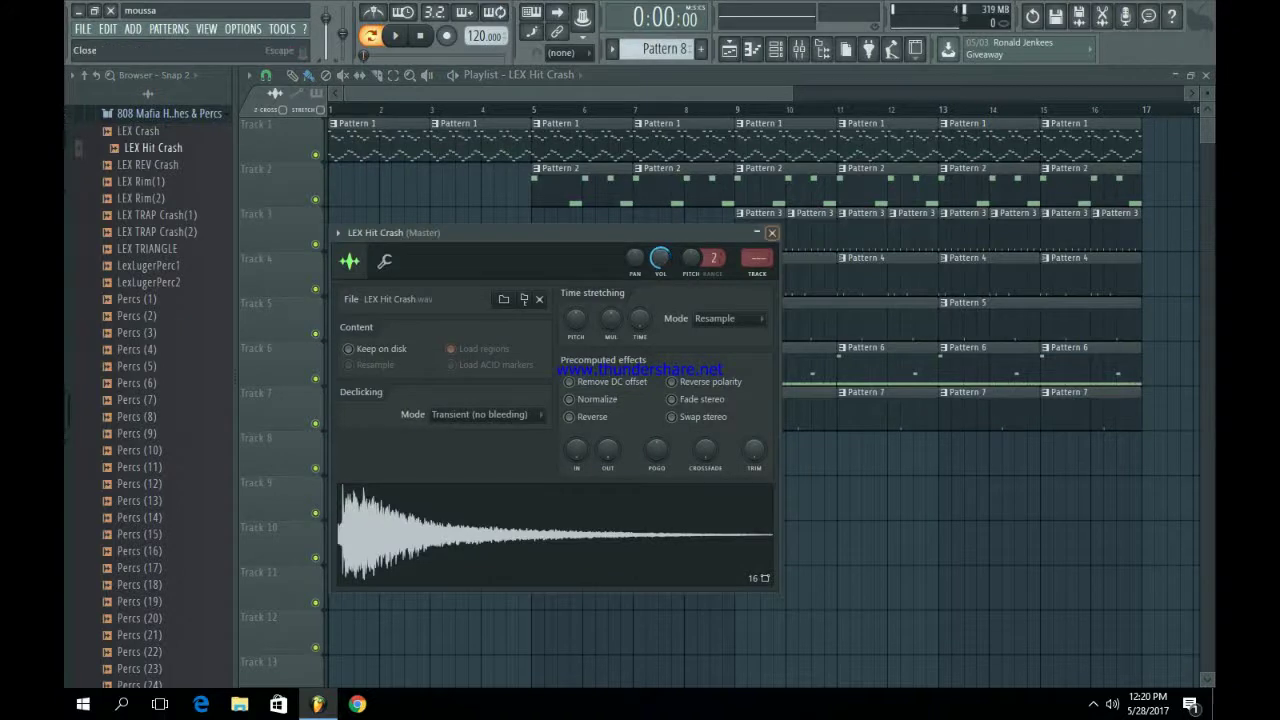
left_click(771, 232)
left_click(371, 36)
Delete and restore the Pattern 1 clip at bar 1 of Track 1, and collapse the browser folders
right_click(376, 140)
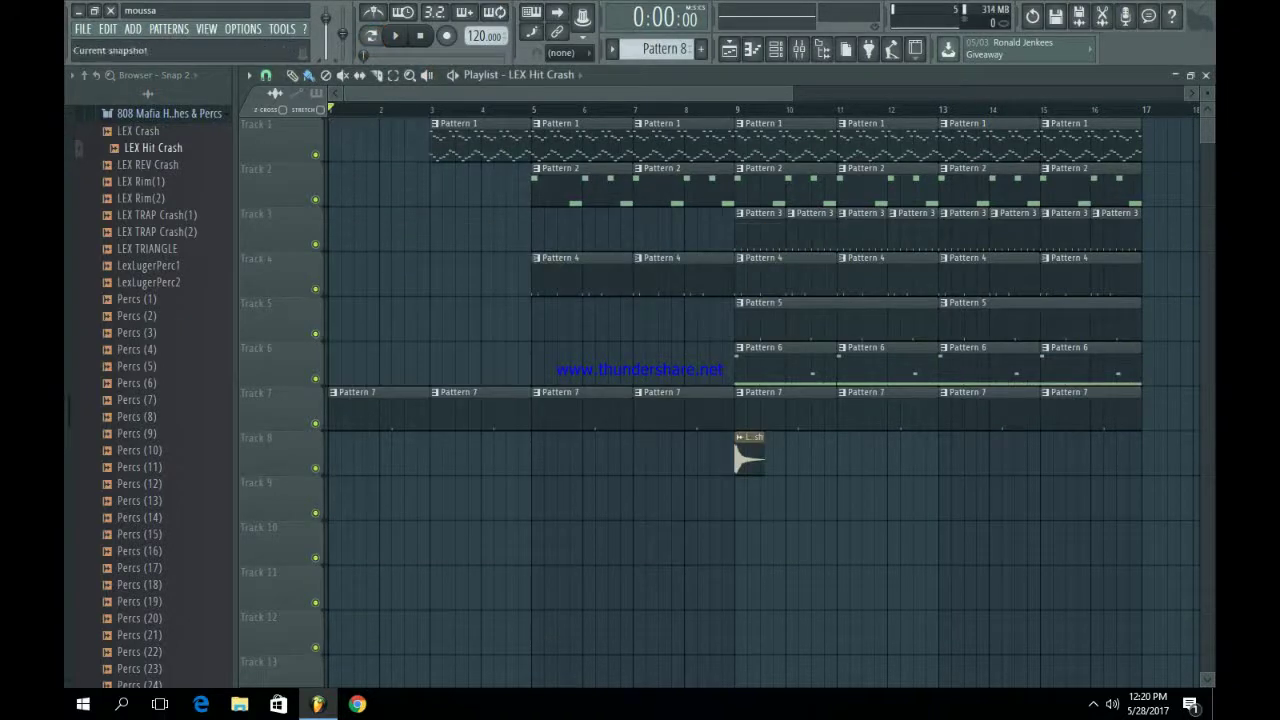
left_click_drag(400, 170, 357, 125)
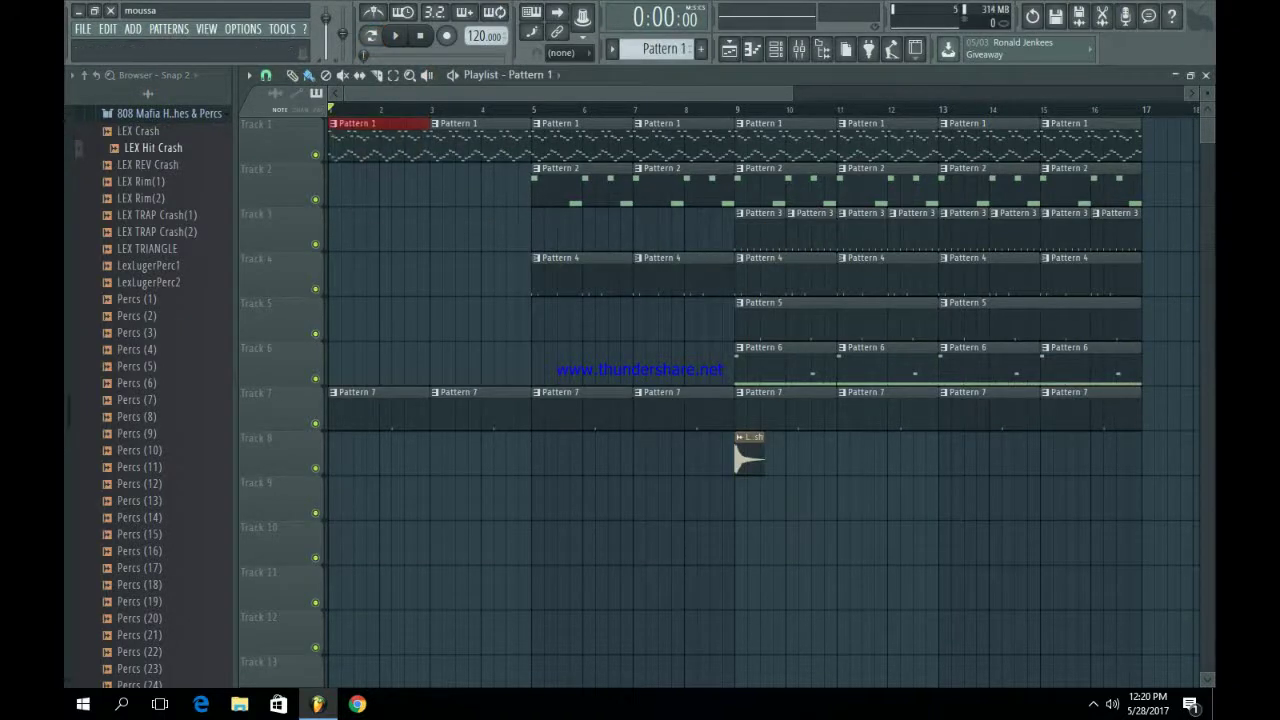
left_click(84, 75)
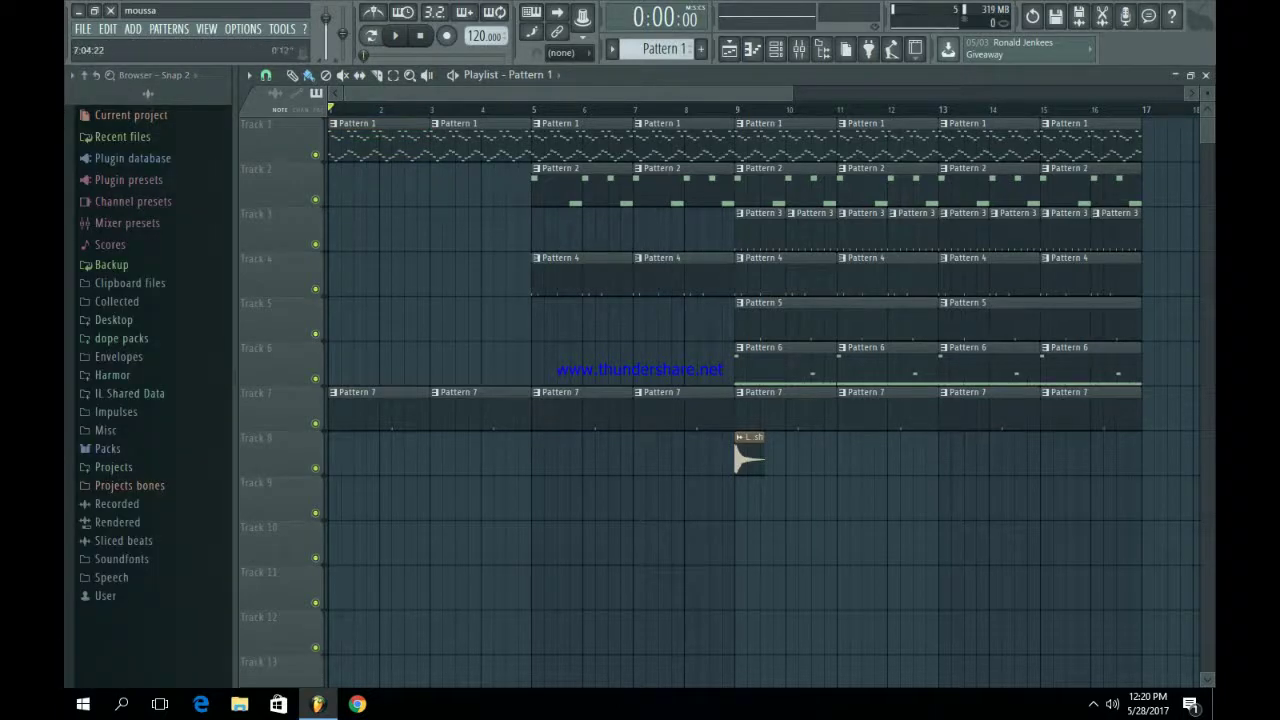
Play the song and duplicate all clips of bars 9 to 16 into bars 17 to 24, clearing the selection
left_click_drag(791, 93, 1187, 96)
key("space")
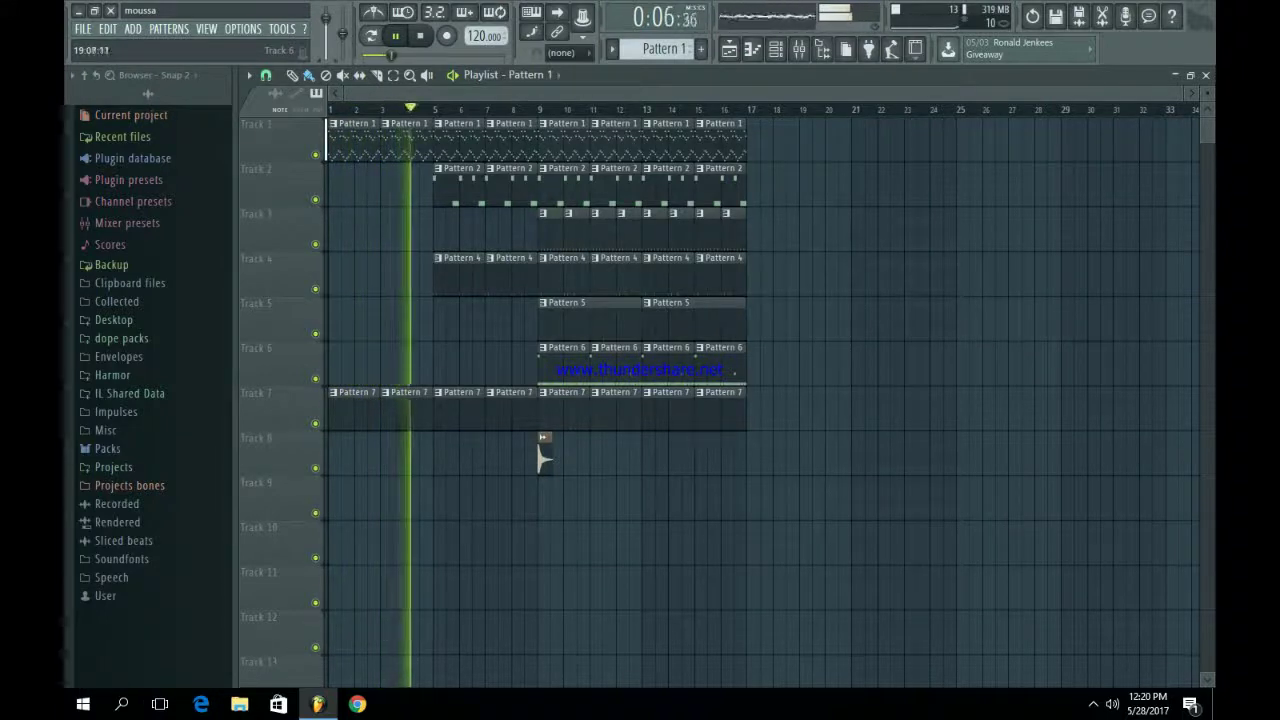
left_click_drag(833, 563, 544, 119)
key("ctrl+b")
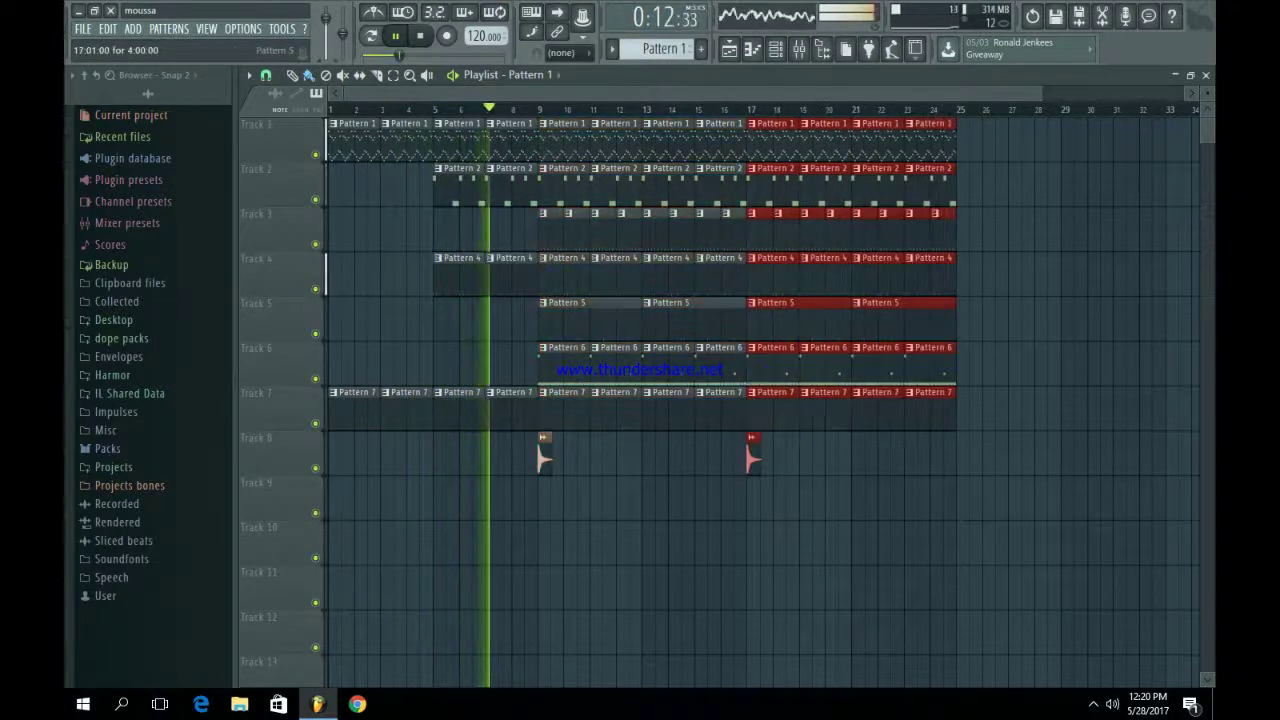
key("ctrl+d")
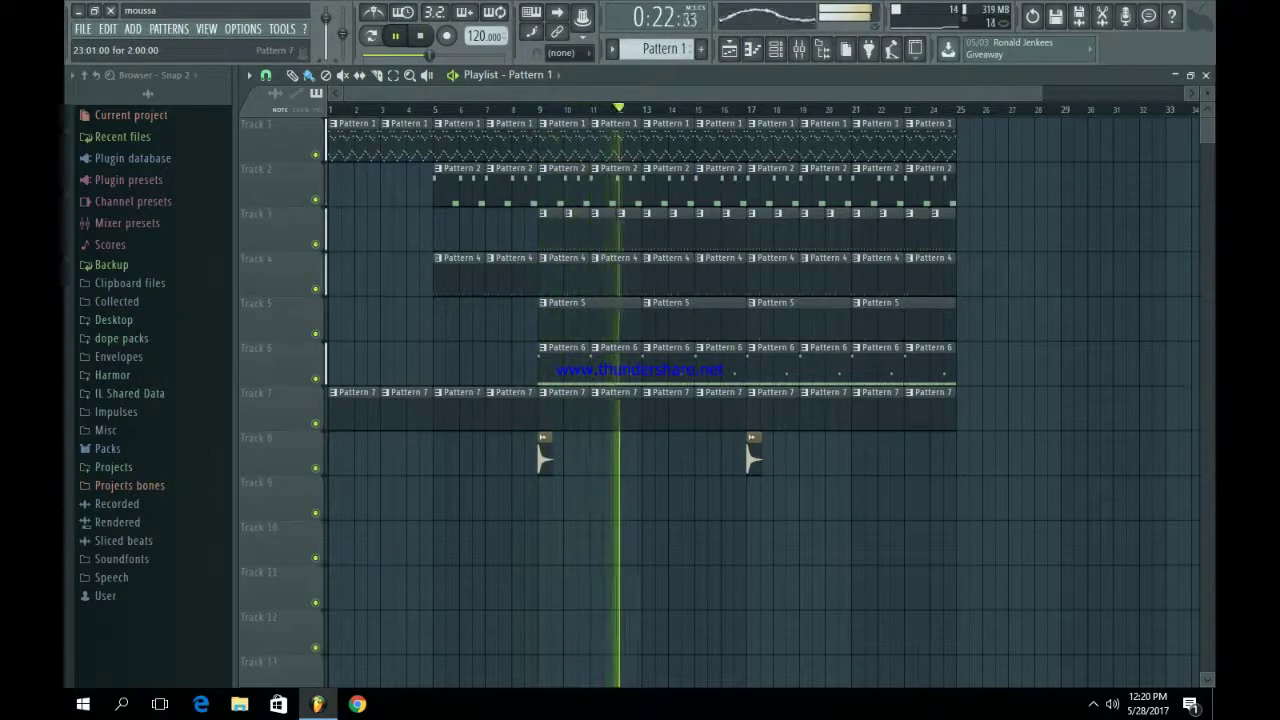
Delete the four Pattern 7 clips from bars 17 to 24 of Track 7
right_click(930, 408)
right_click(878, 408)
right_click(826, 408)
right_click(774, 408)
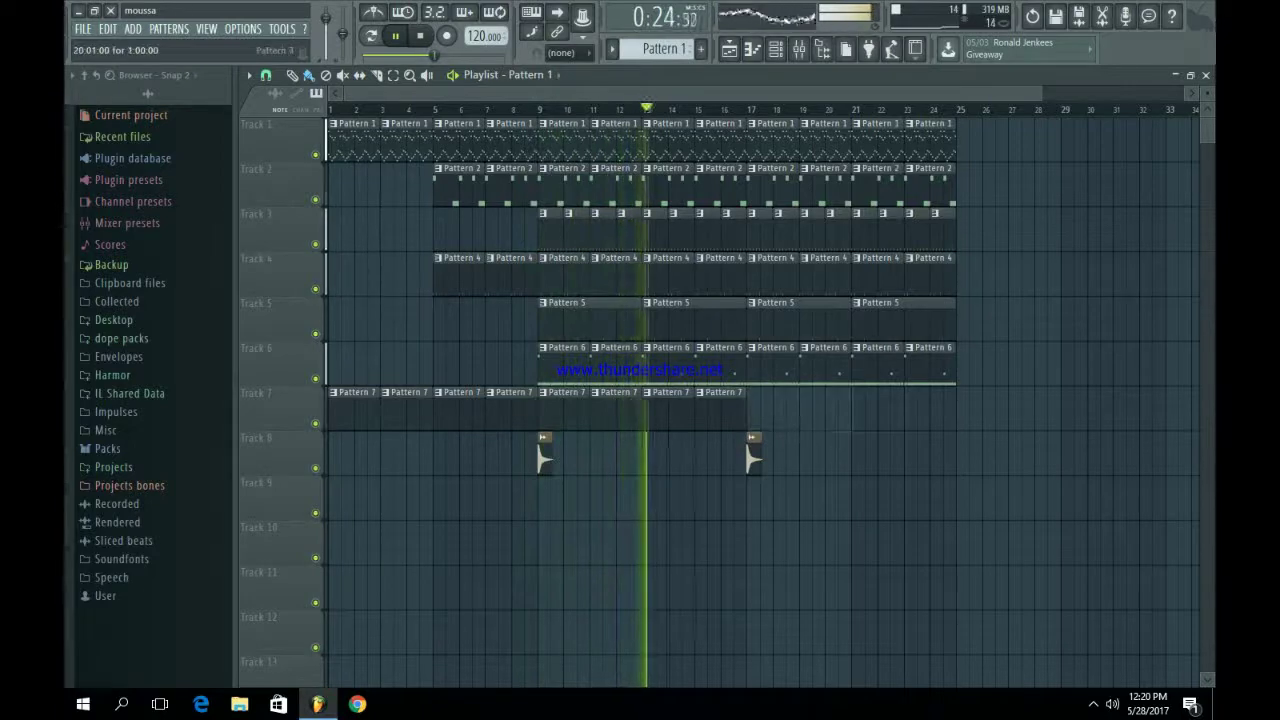
Delete the Pattern 4 clips on Track 4 and the Pattern 2 clips on Track 2 from bars 17 to 24
right_click(930, 276)
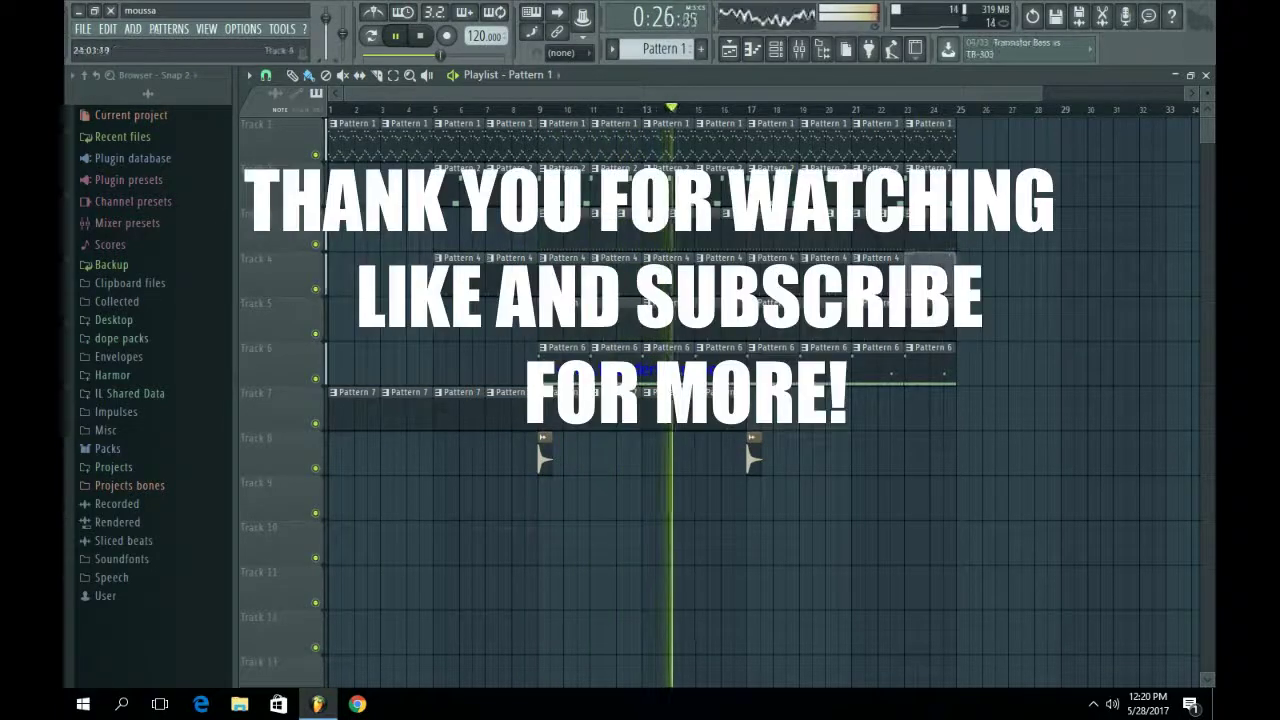
right_click(878, 276)
right_click(826, 276)
right_click(774, 276)
right_click(774, 187)
right_click(826, 187)
right_click(878, 187)
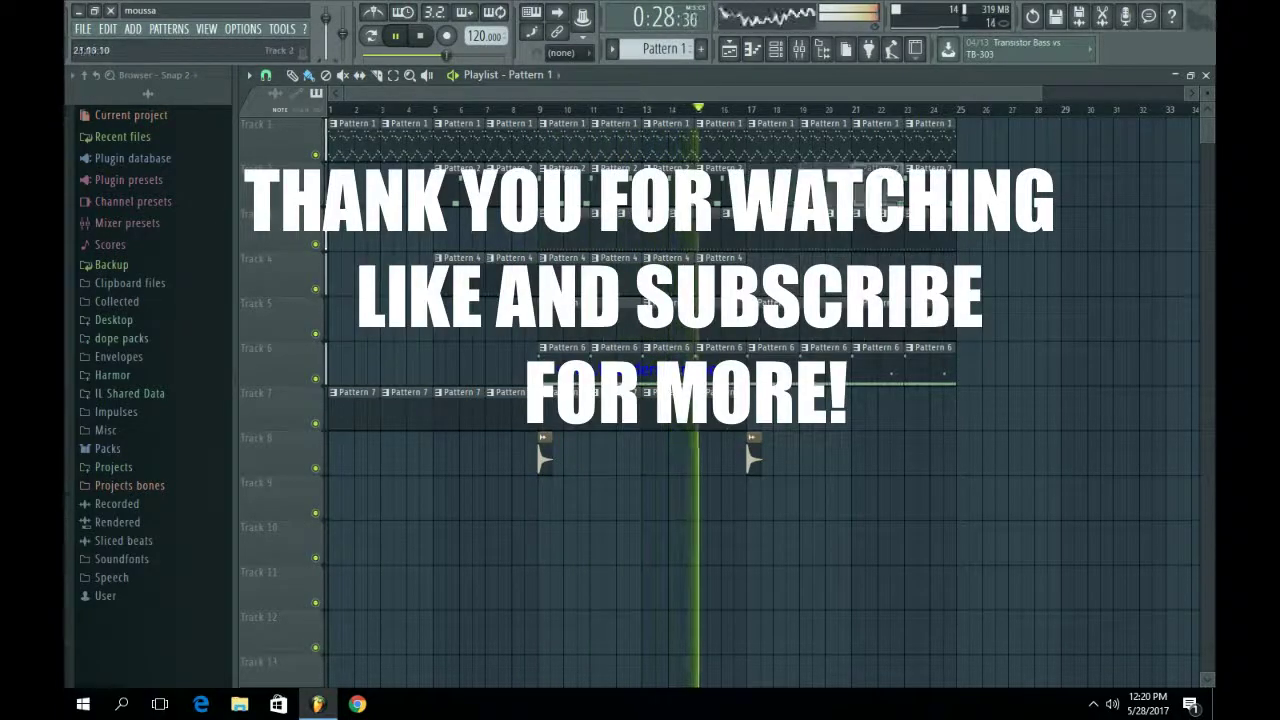
right_click(930, 187)
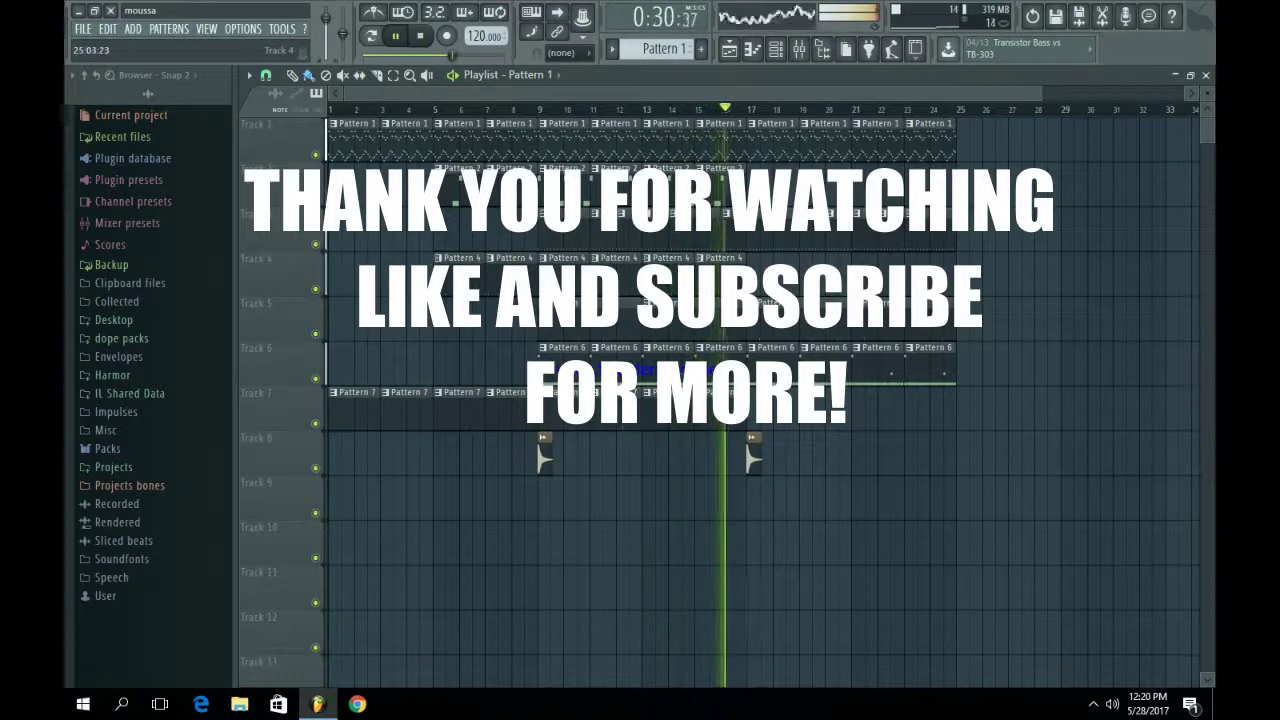